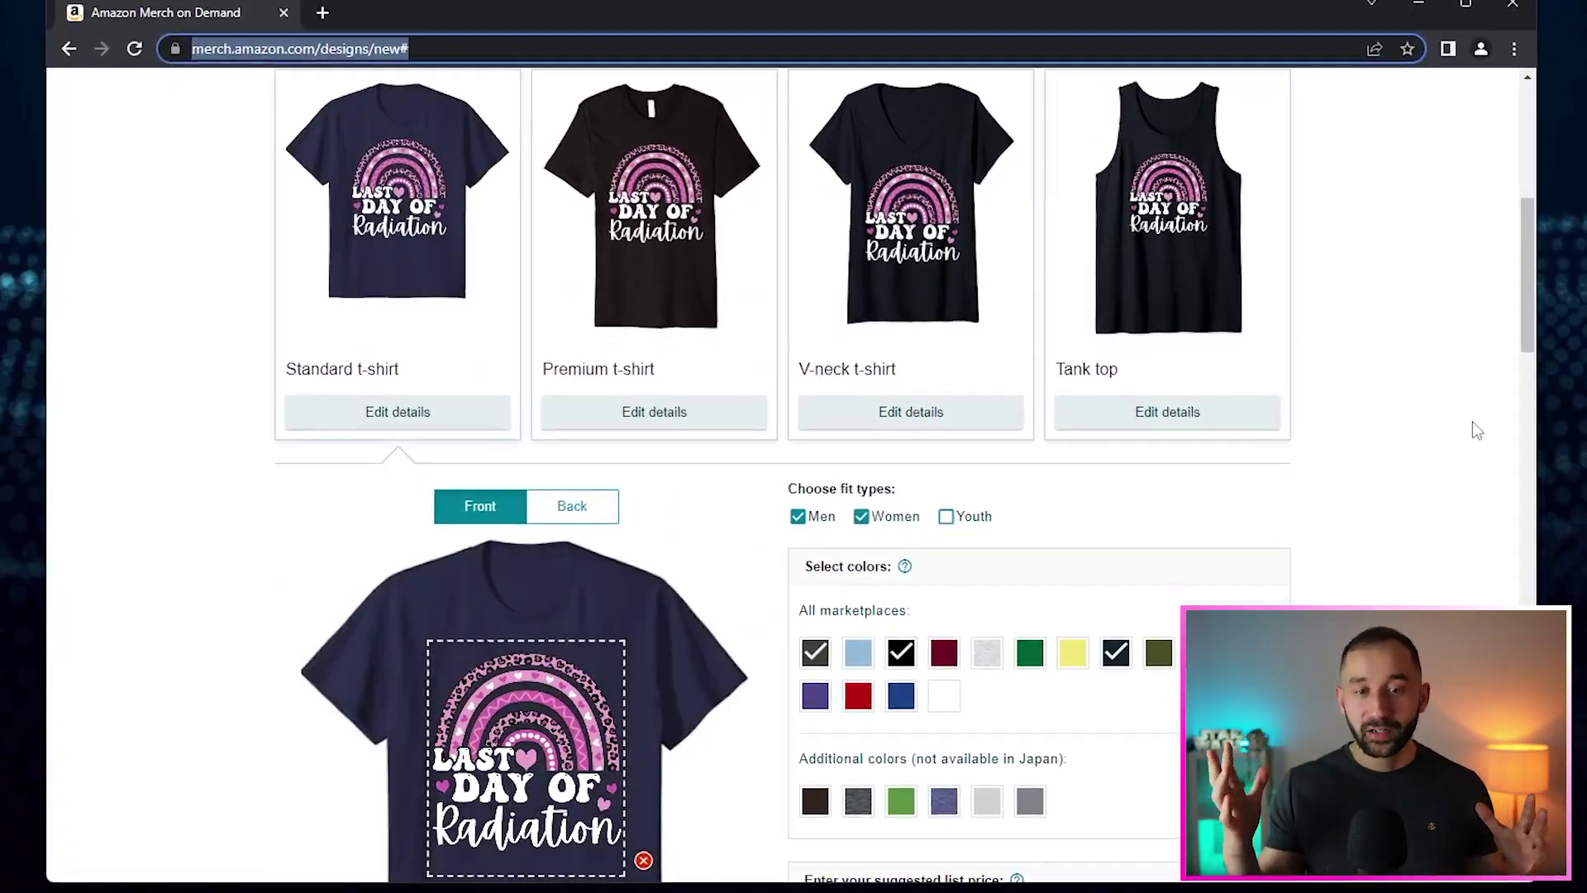
pyautogui.scroll(-15, 1478, 430)
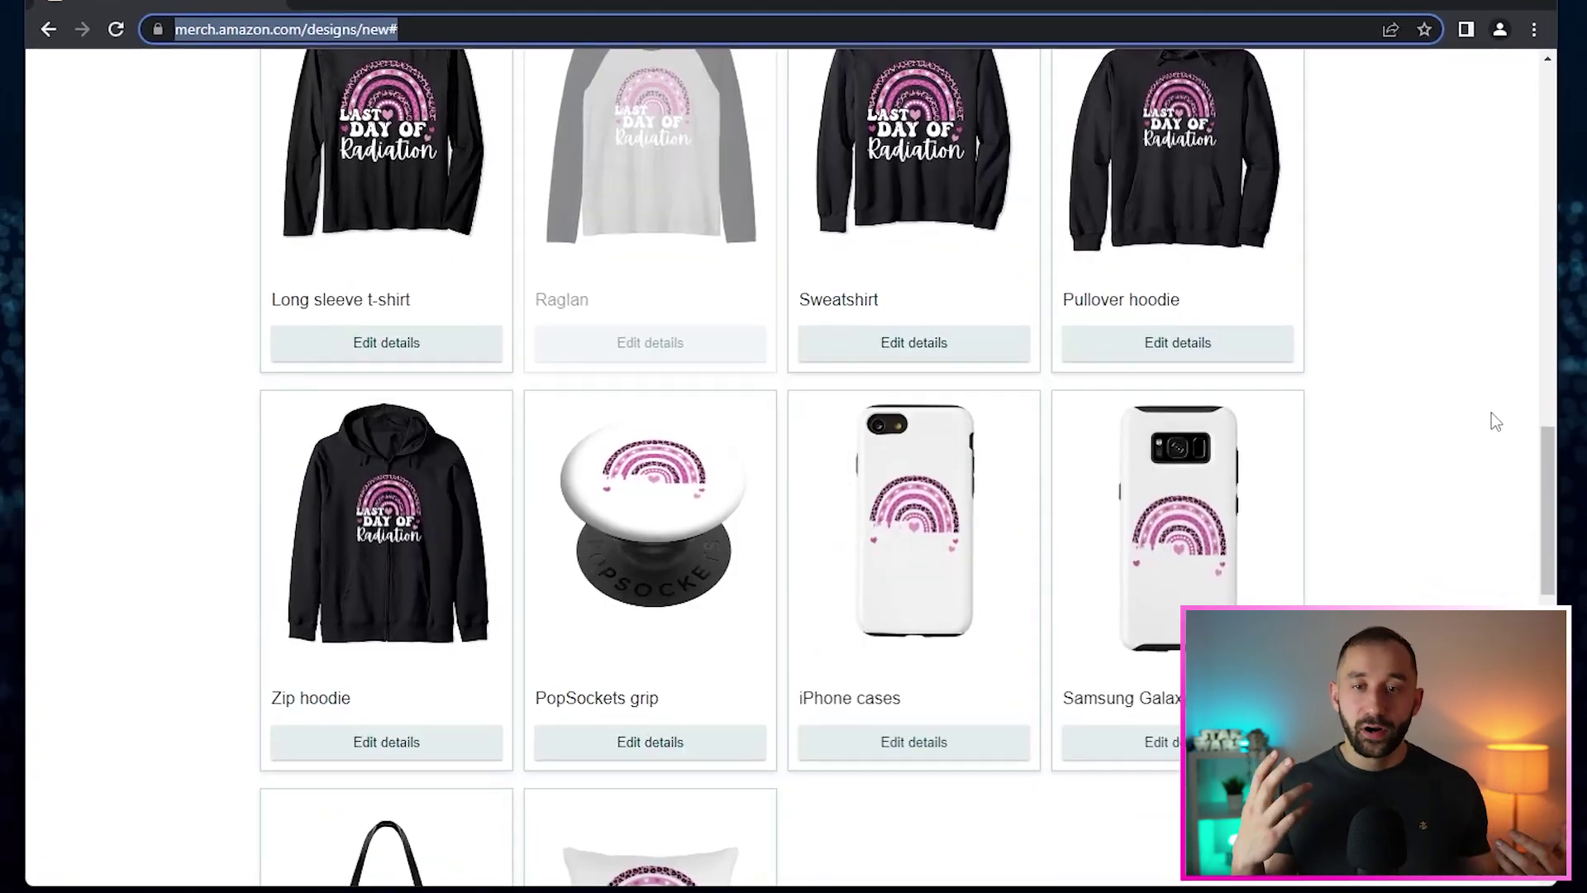
pyautogui.scroll(12, 1496, 422)
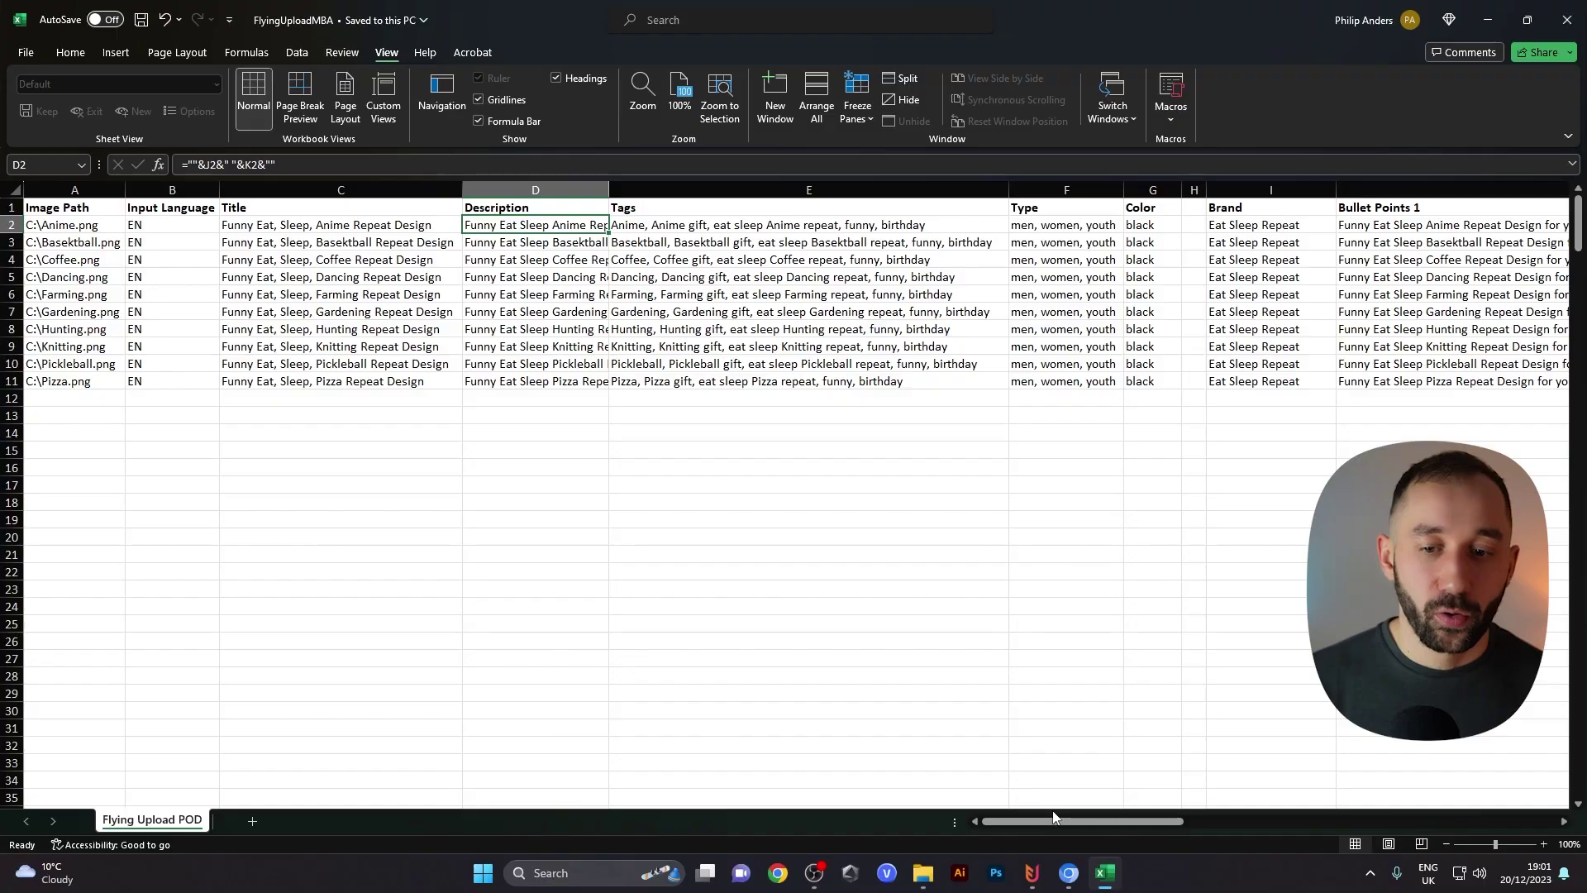
pyautogui.moveTo(1055, 822); pyautogui.dragTo(1388, 808)
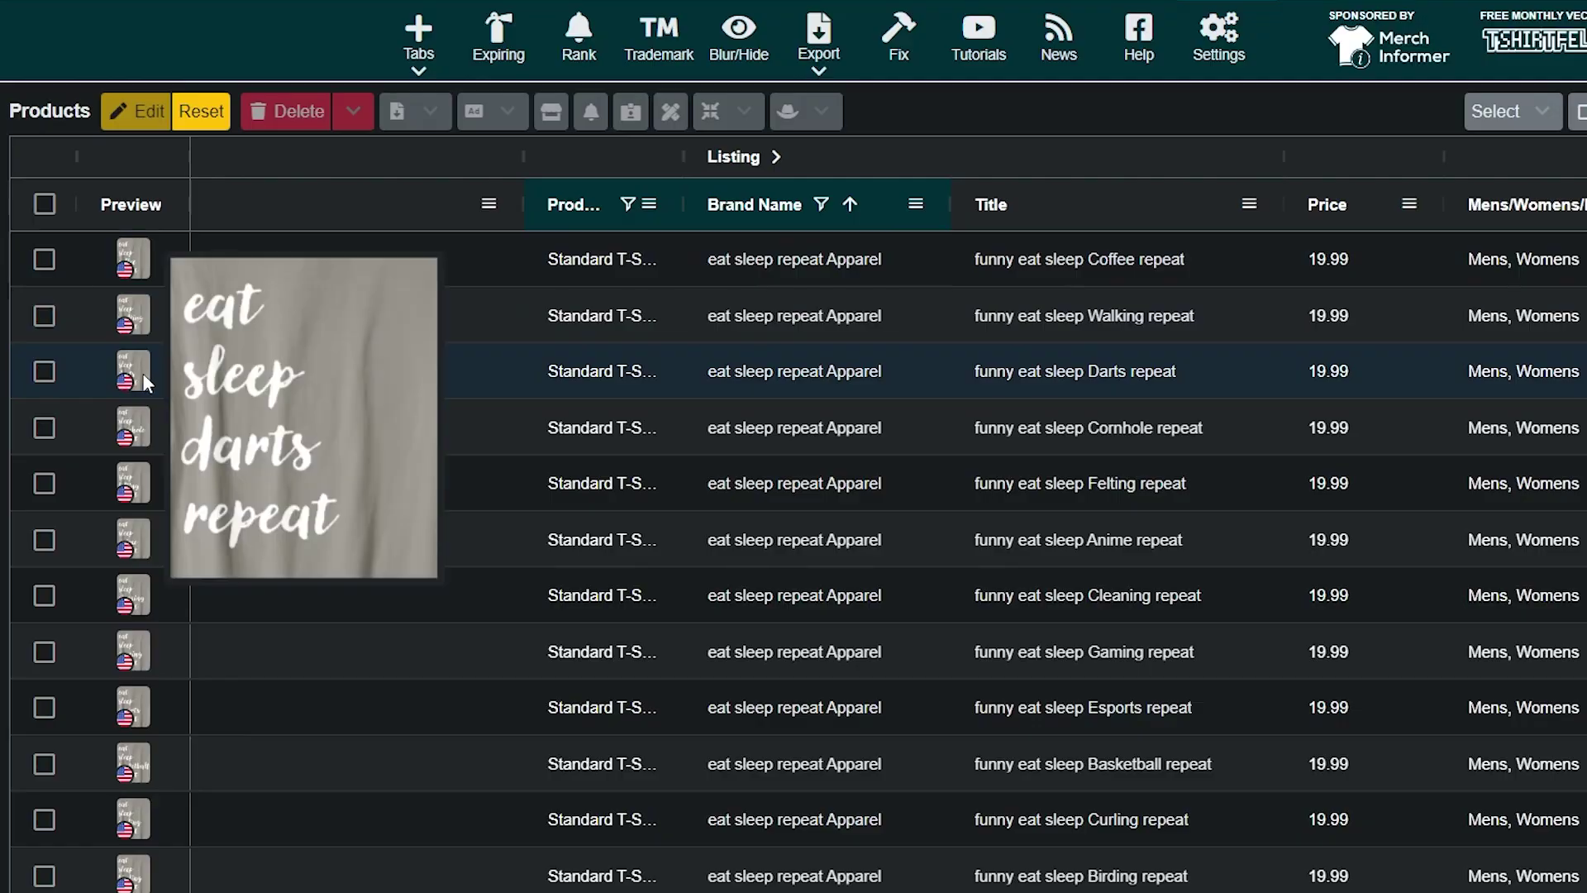
pyautogui.moveTo(147, 420)
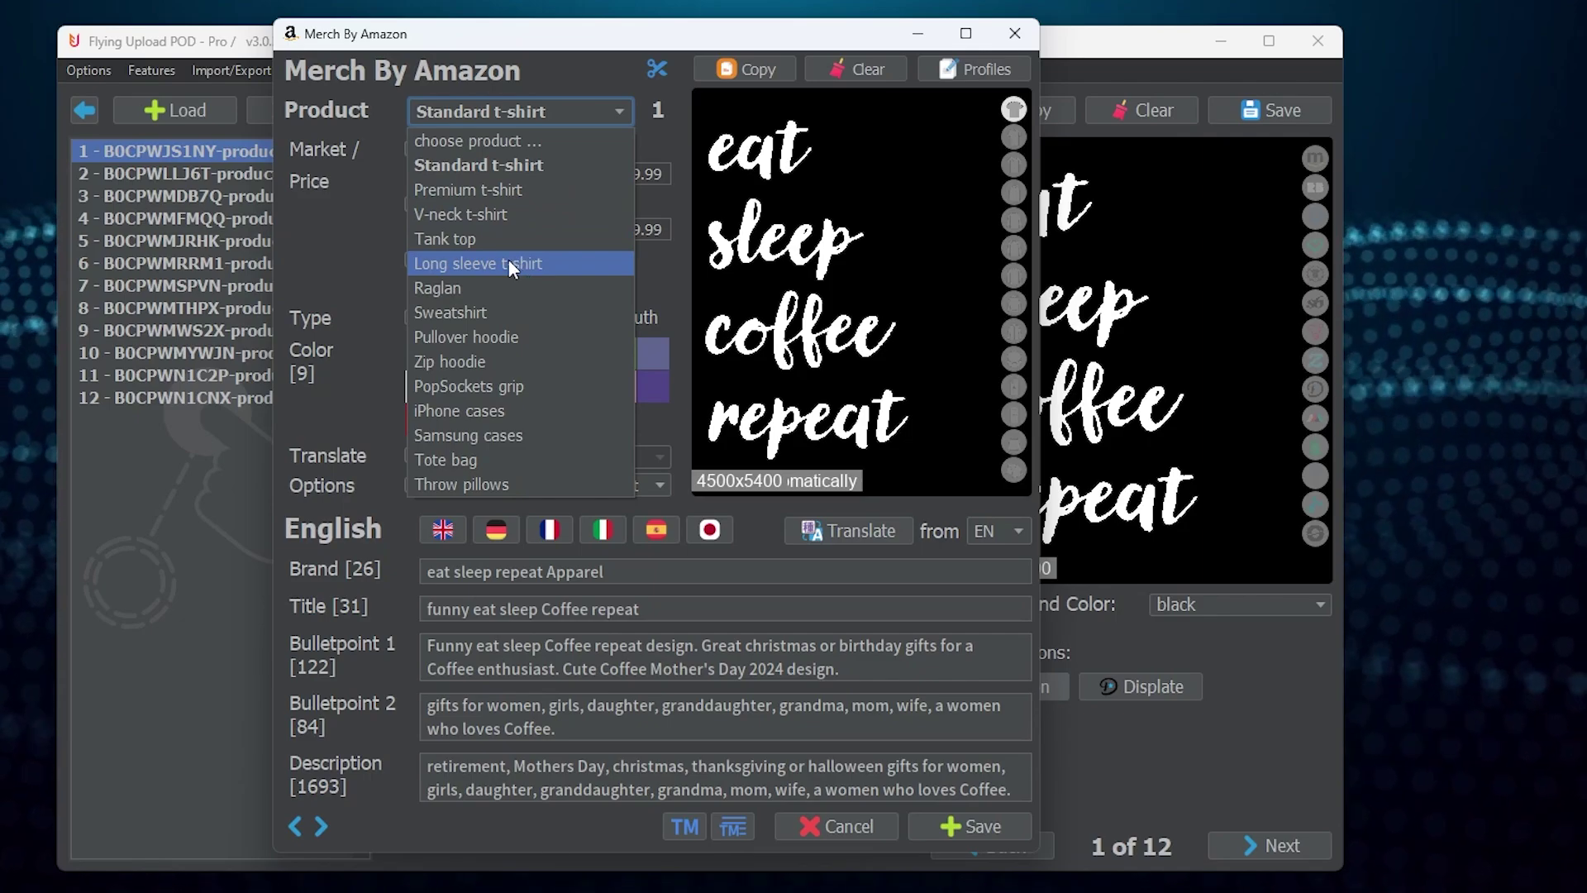
pyautogui.click(528, 335)
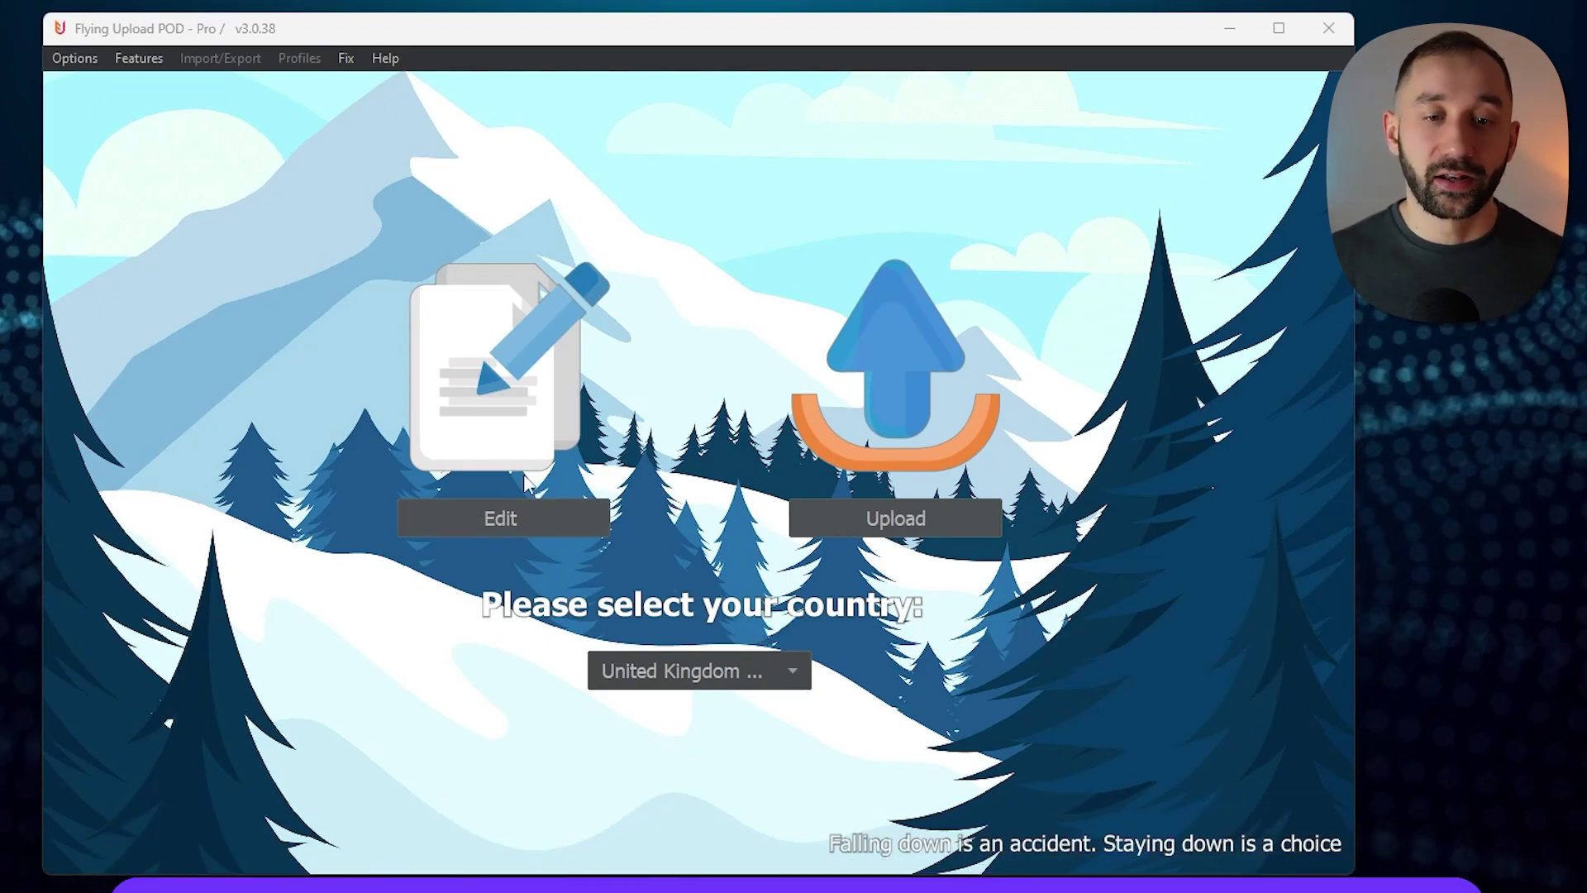
# - Open the design editor, load the X.png image and select it
pyautogui.click(496, 521)
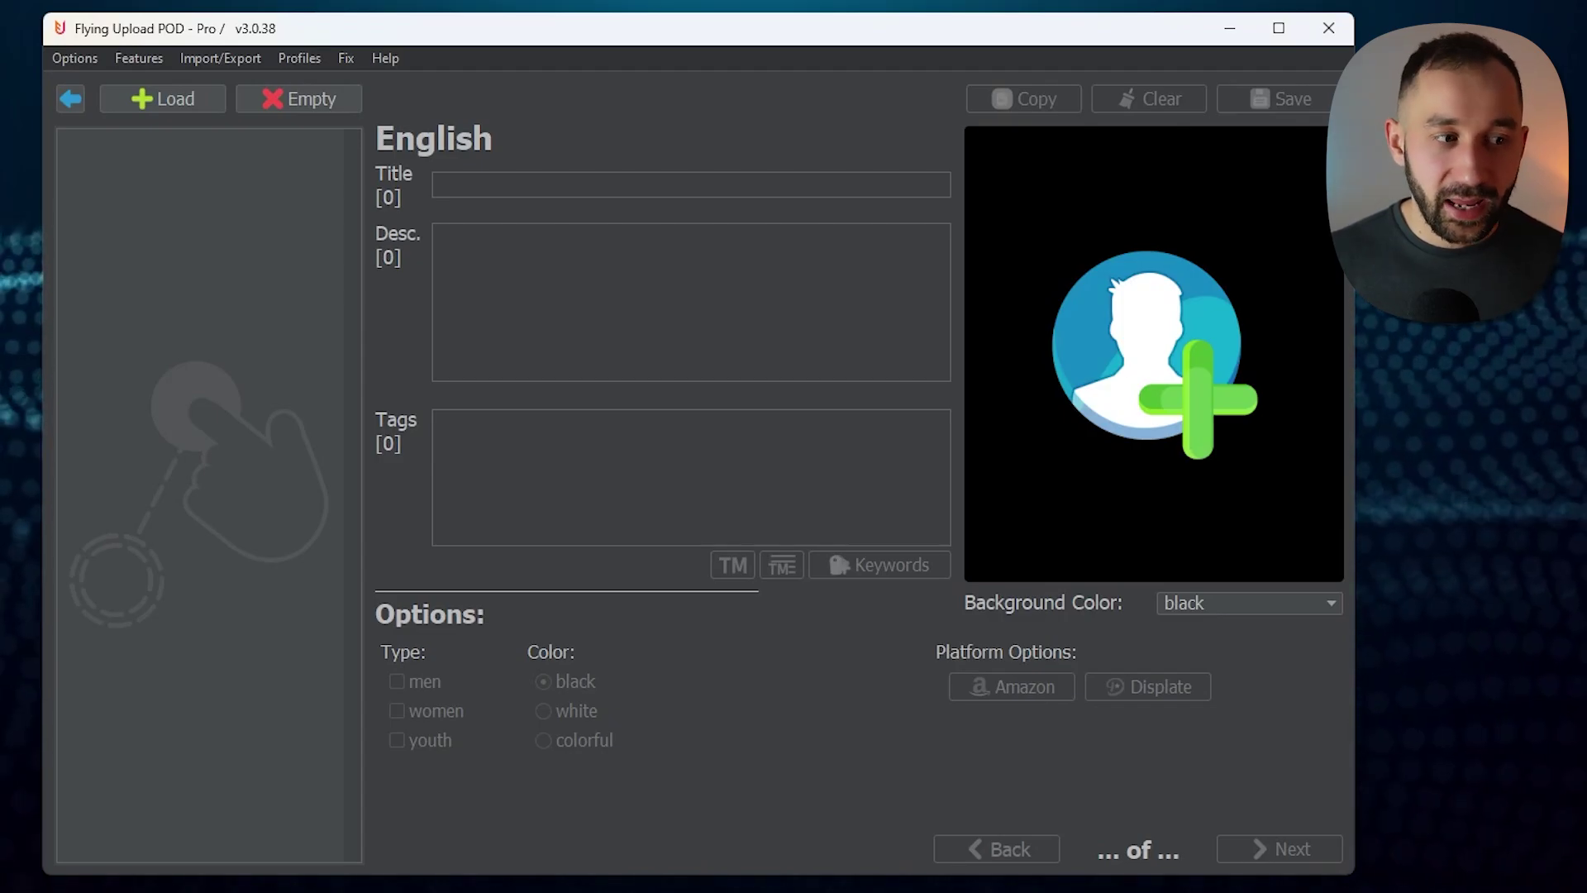
pyautogui.moveTo(0, 231); pyautogui.dragTo(176, 222)
pyautogui.click(126, 144)
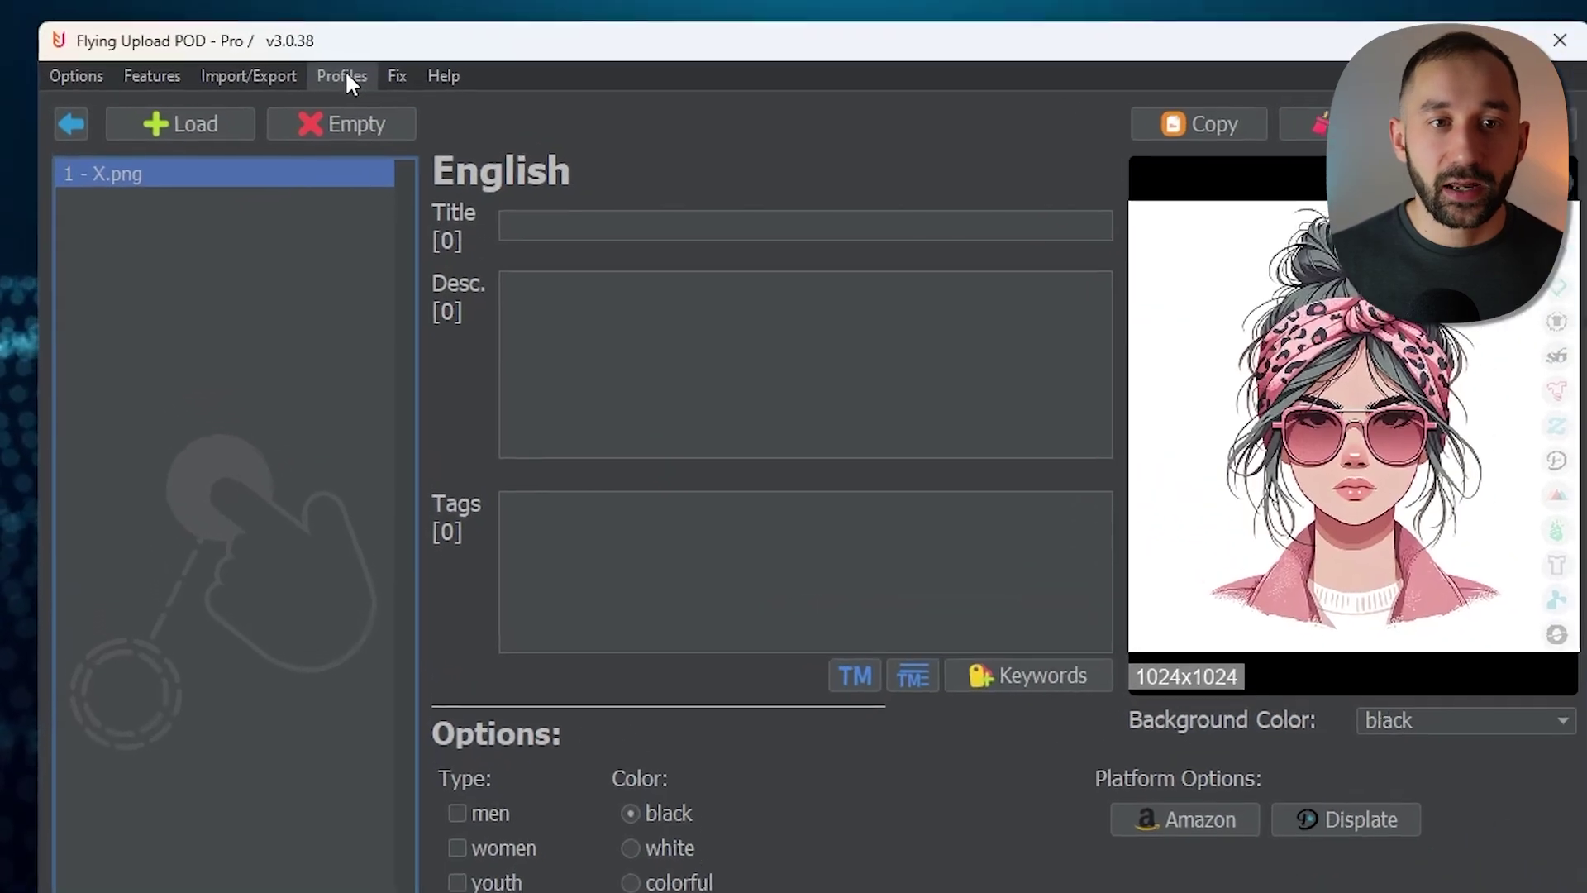
# - Save the loaded X.png design as a profile
pyautogui.click(300, 58)
pyautogui.moveTo(427, 141)
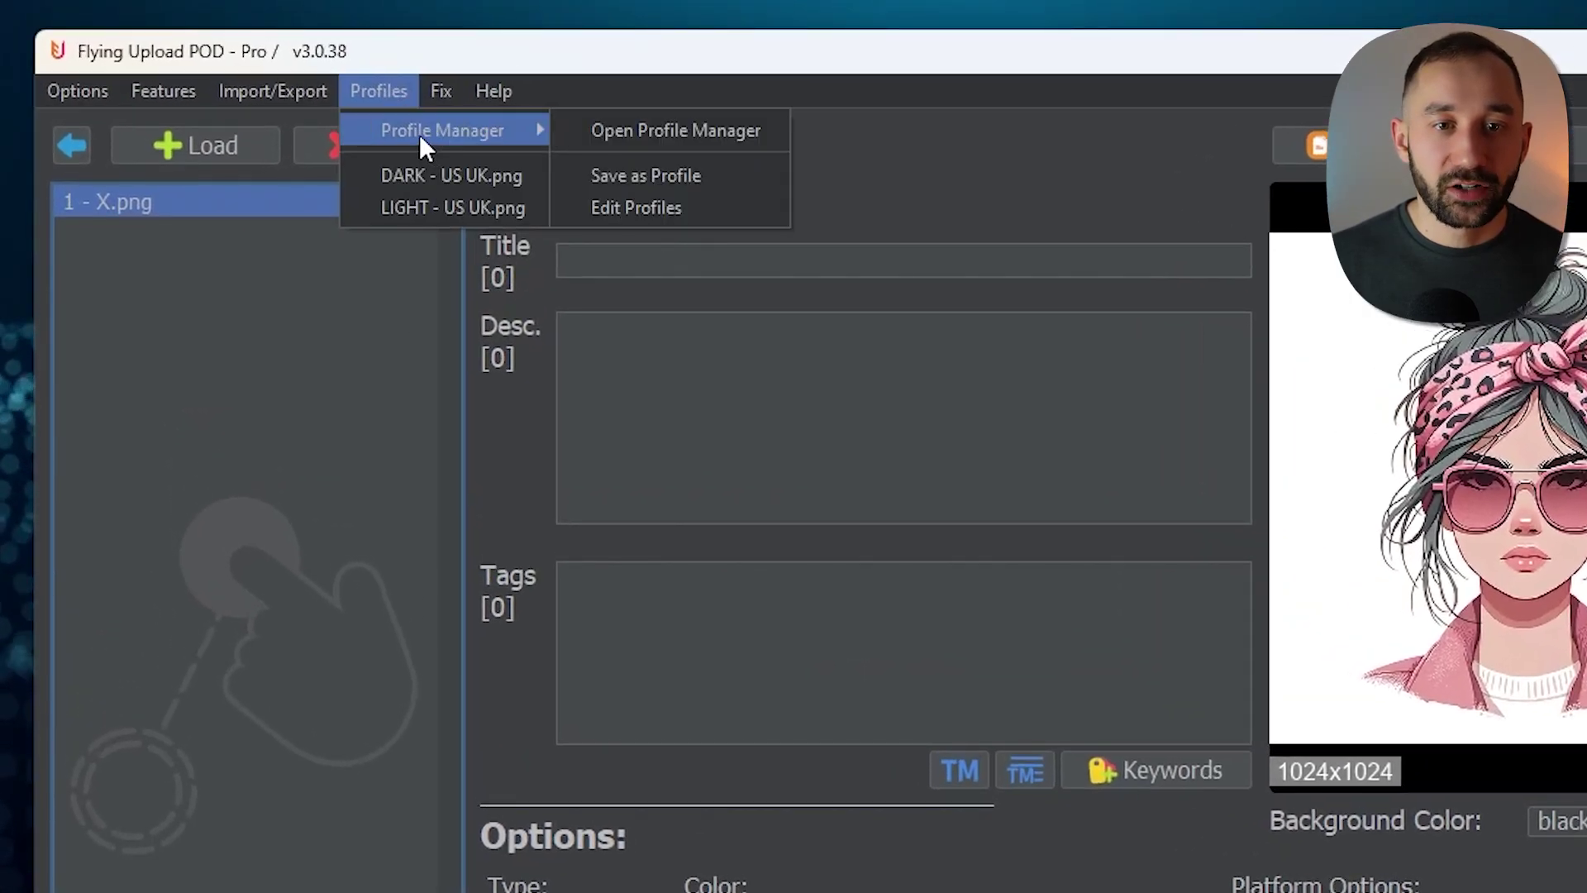
pyautogui.click(746, 172)
# - Rename the X.png profile to DARK US in the Profile Manager
pyautogui.click(374, 92)
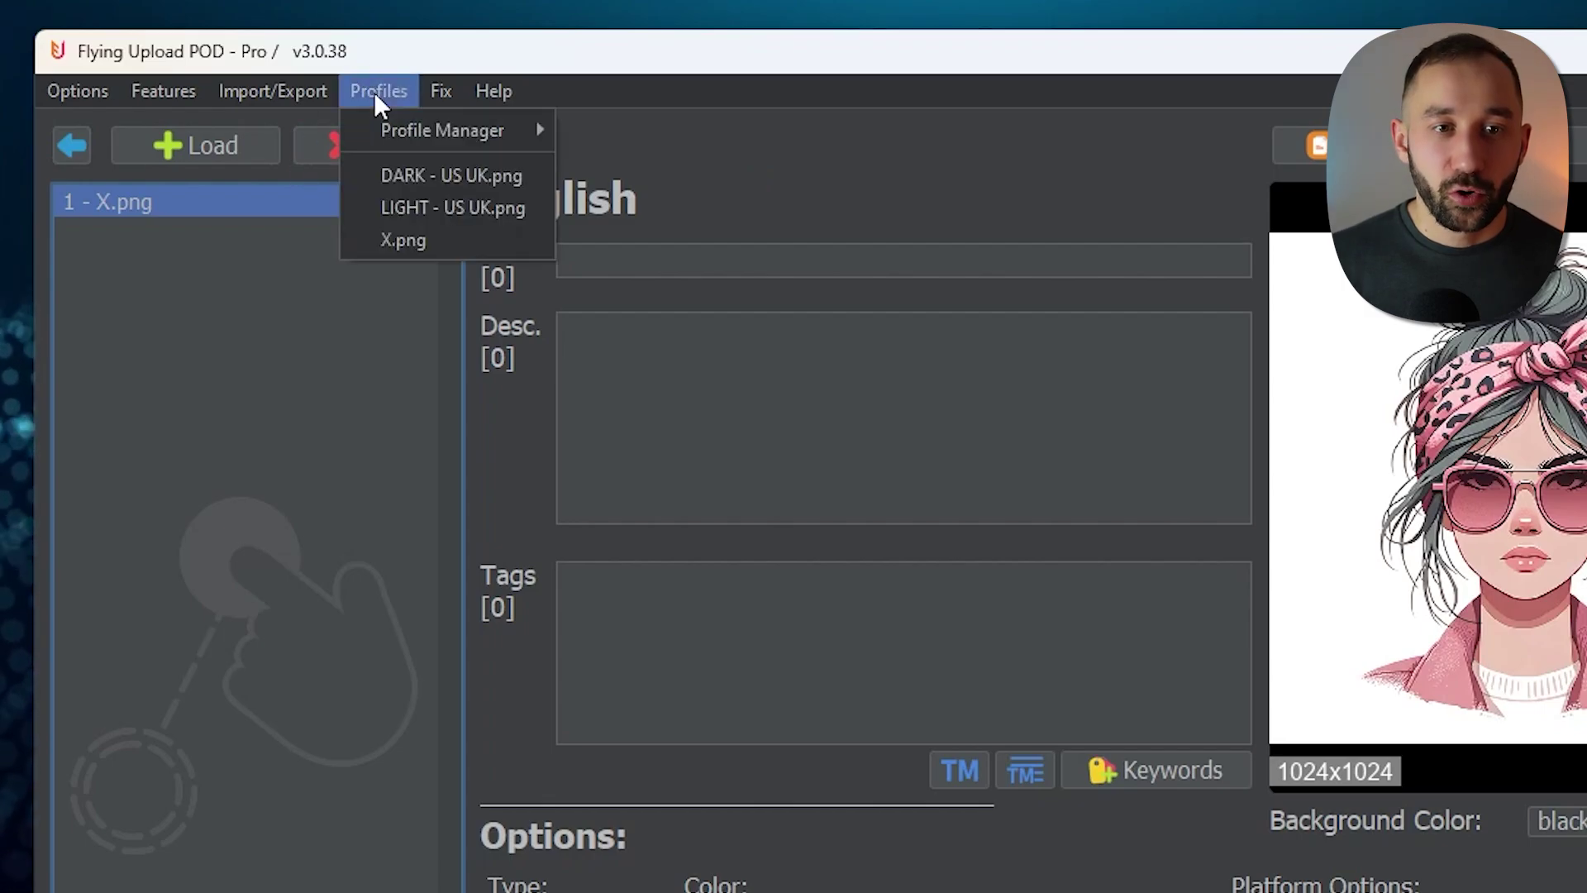
pyautogui.moveTo(422, 130)
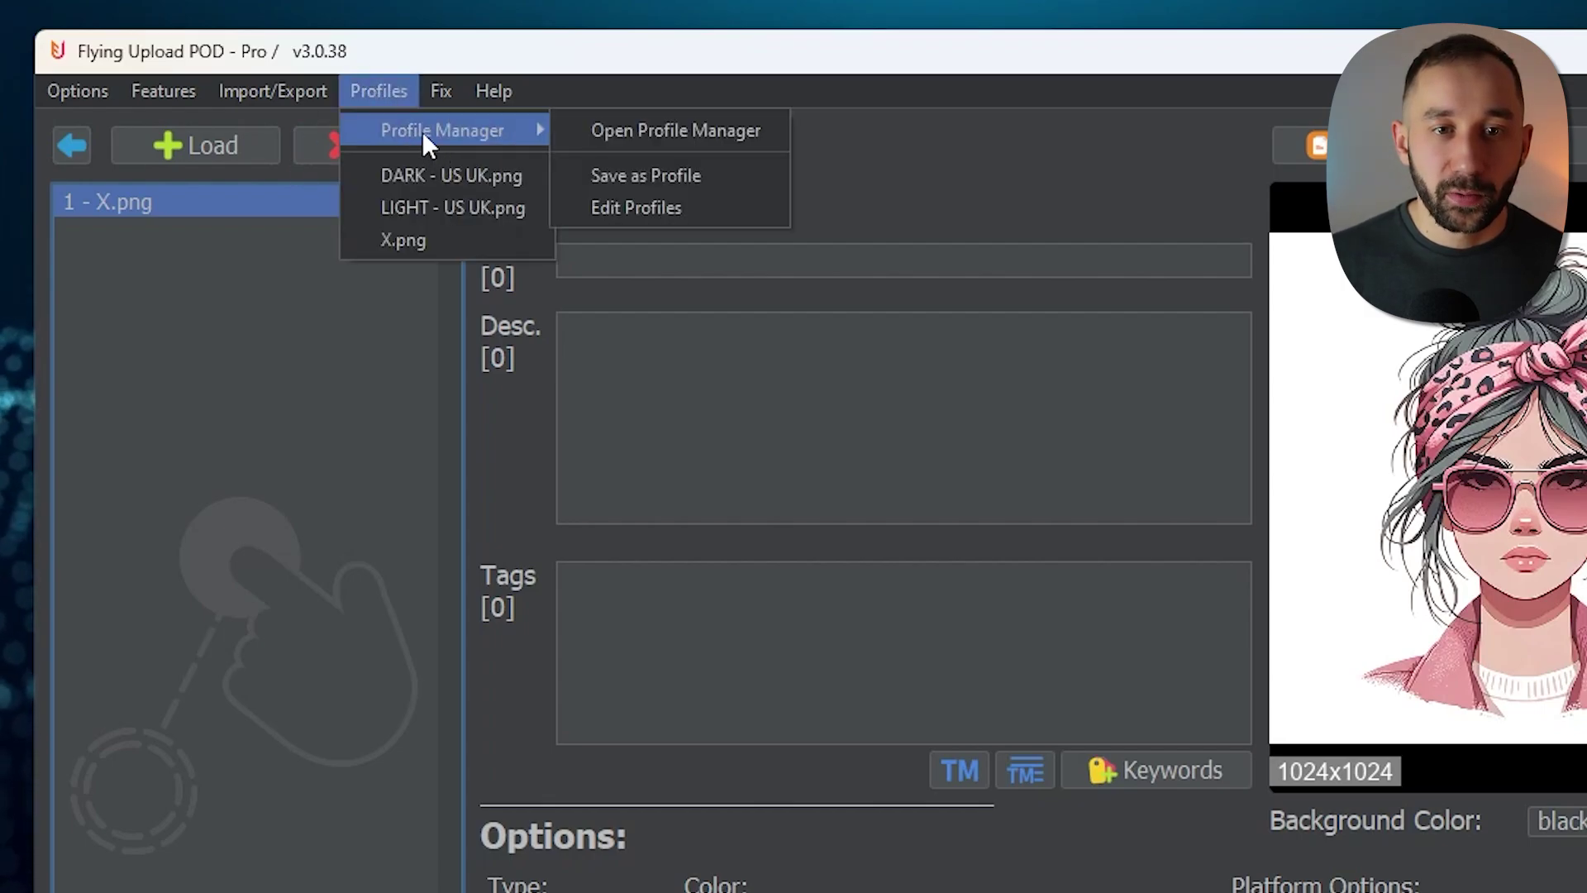
pyautogui.click(703, 134)
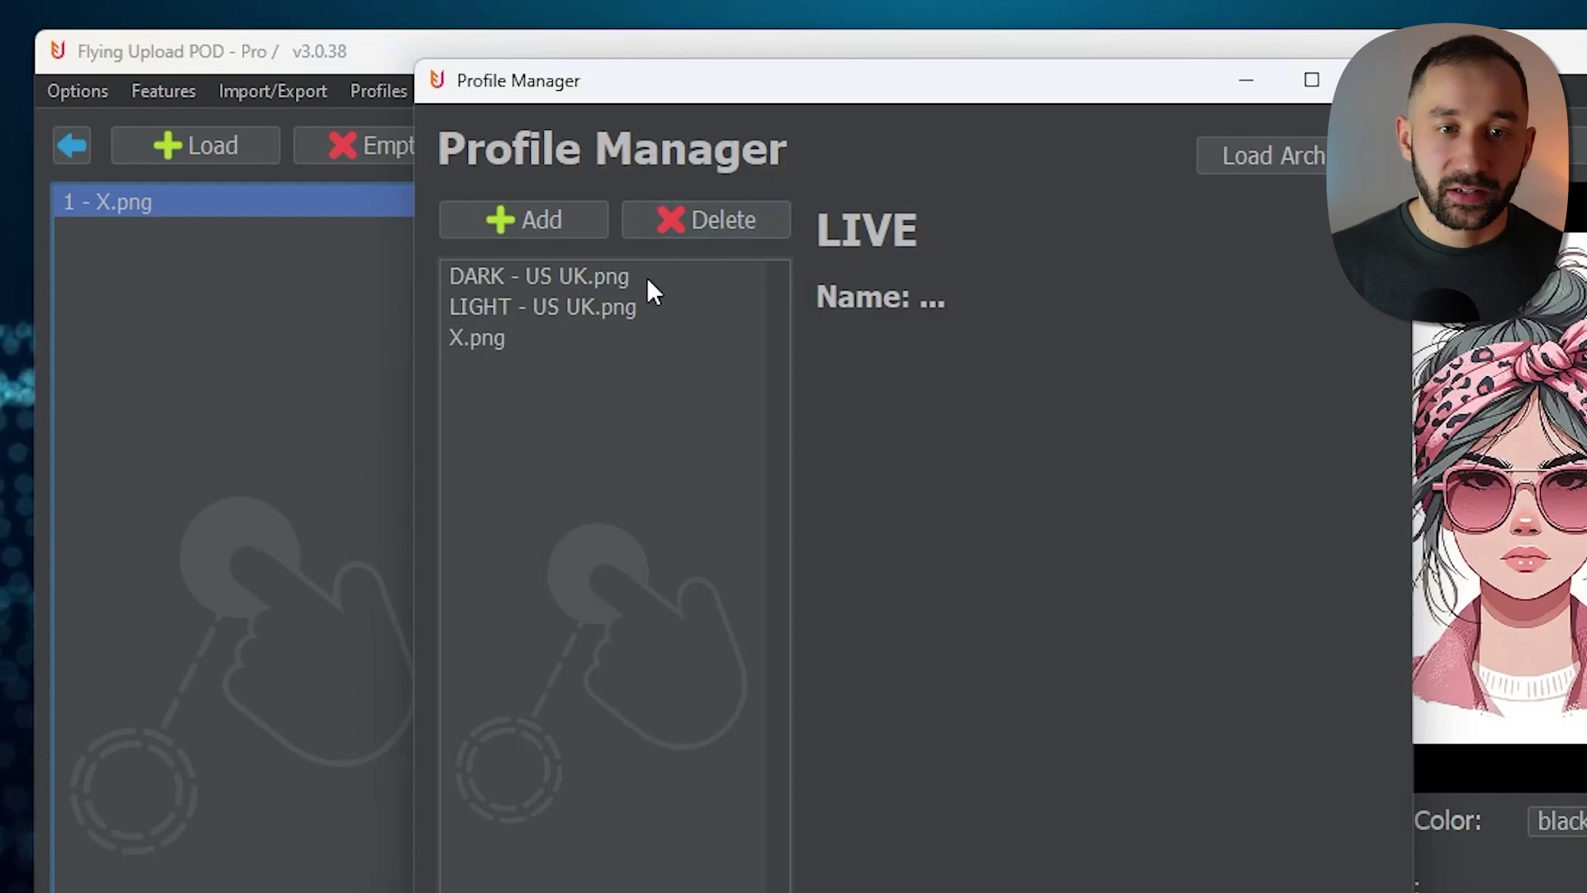
pyautogui.click(504, 340)
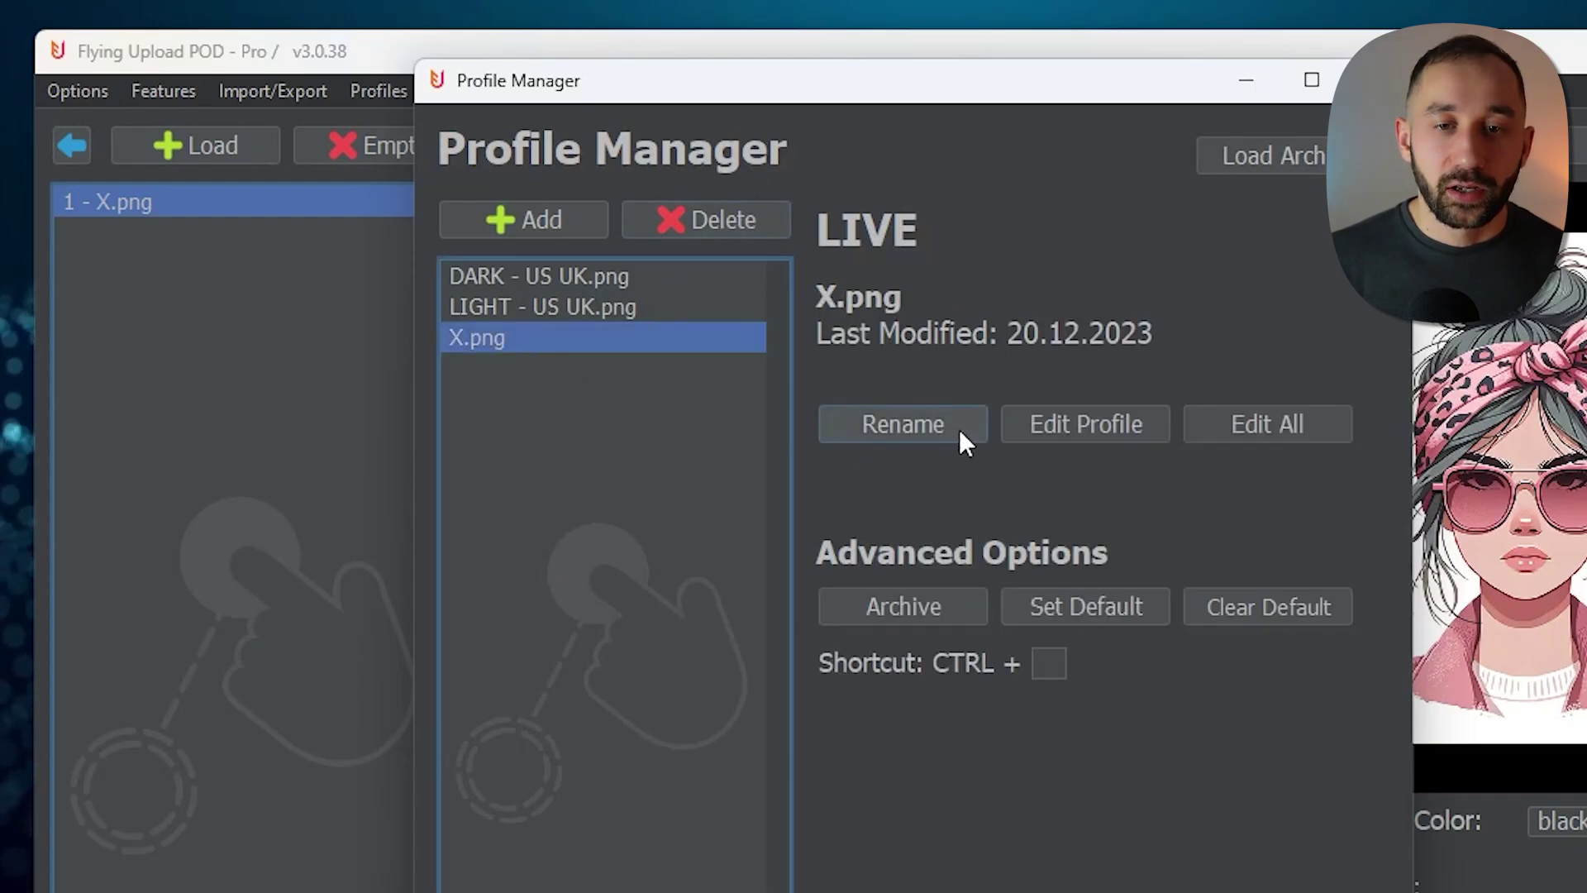
pyautogui.click(951, 425)
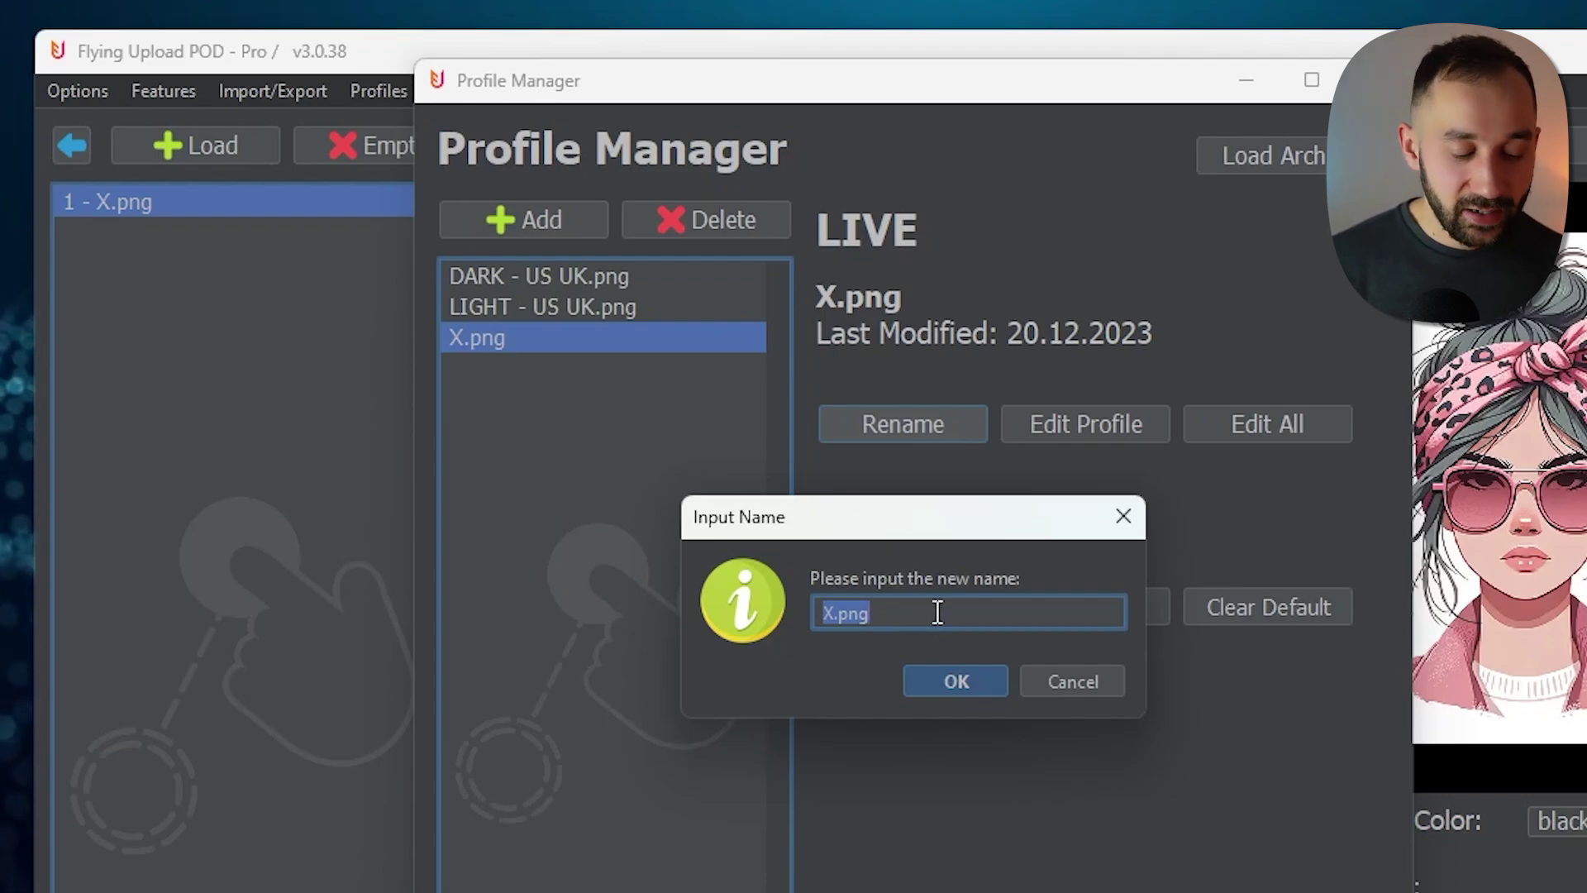
pyautogui.write('DARK US')
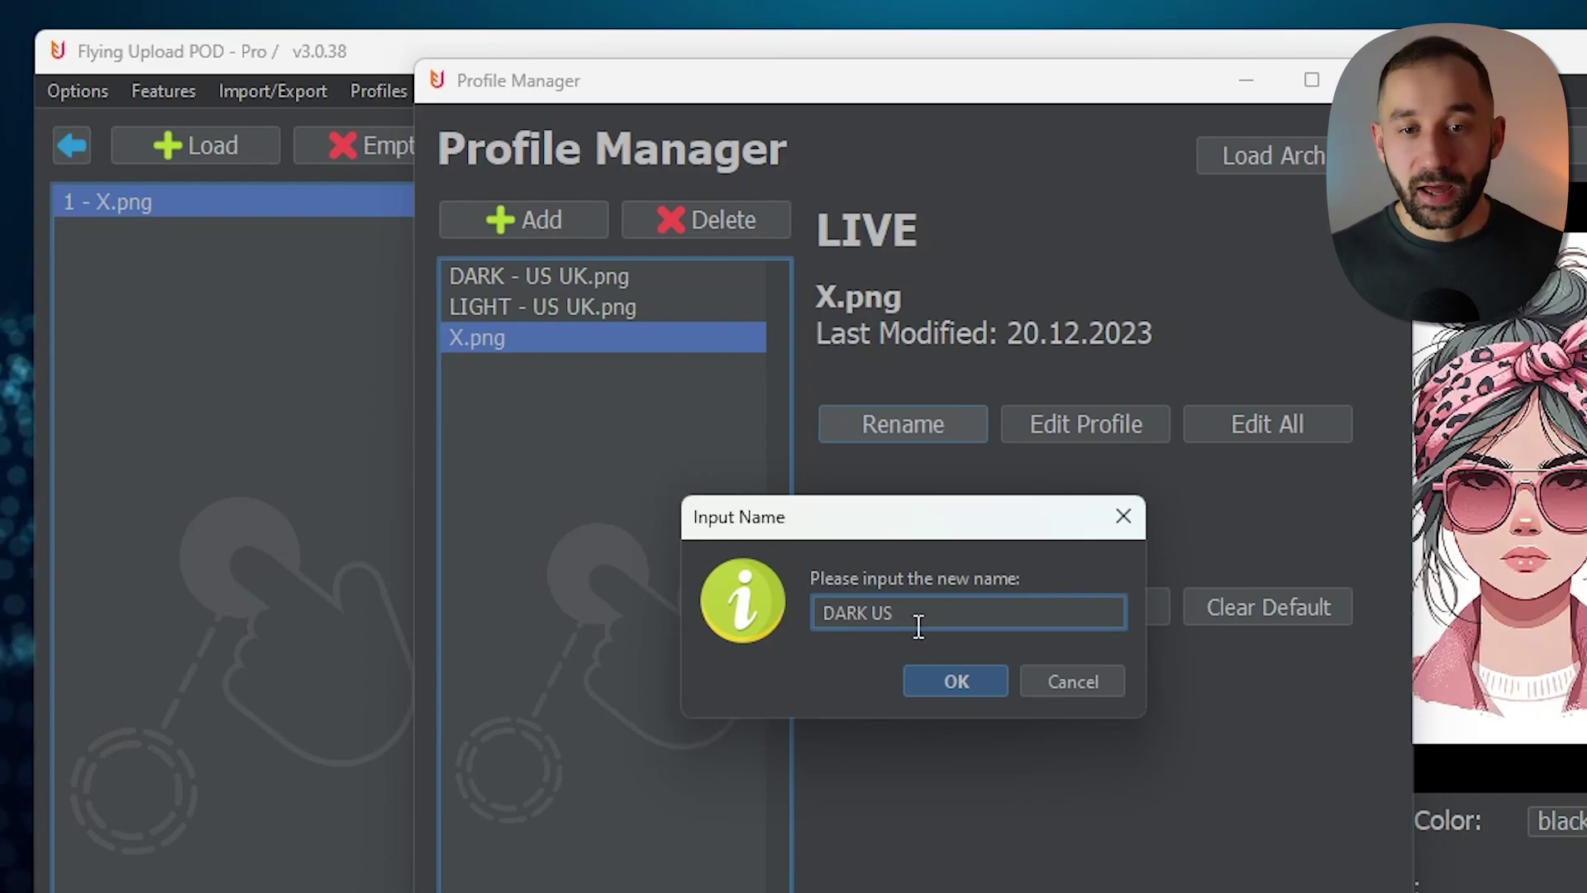
pyautogui.moveTo(917, 531); pyautogui.dragTo(851, 521)
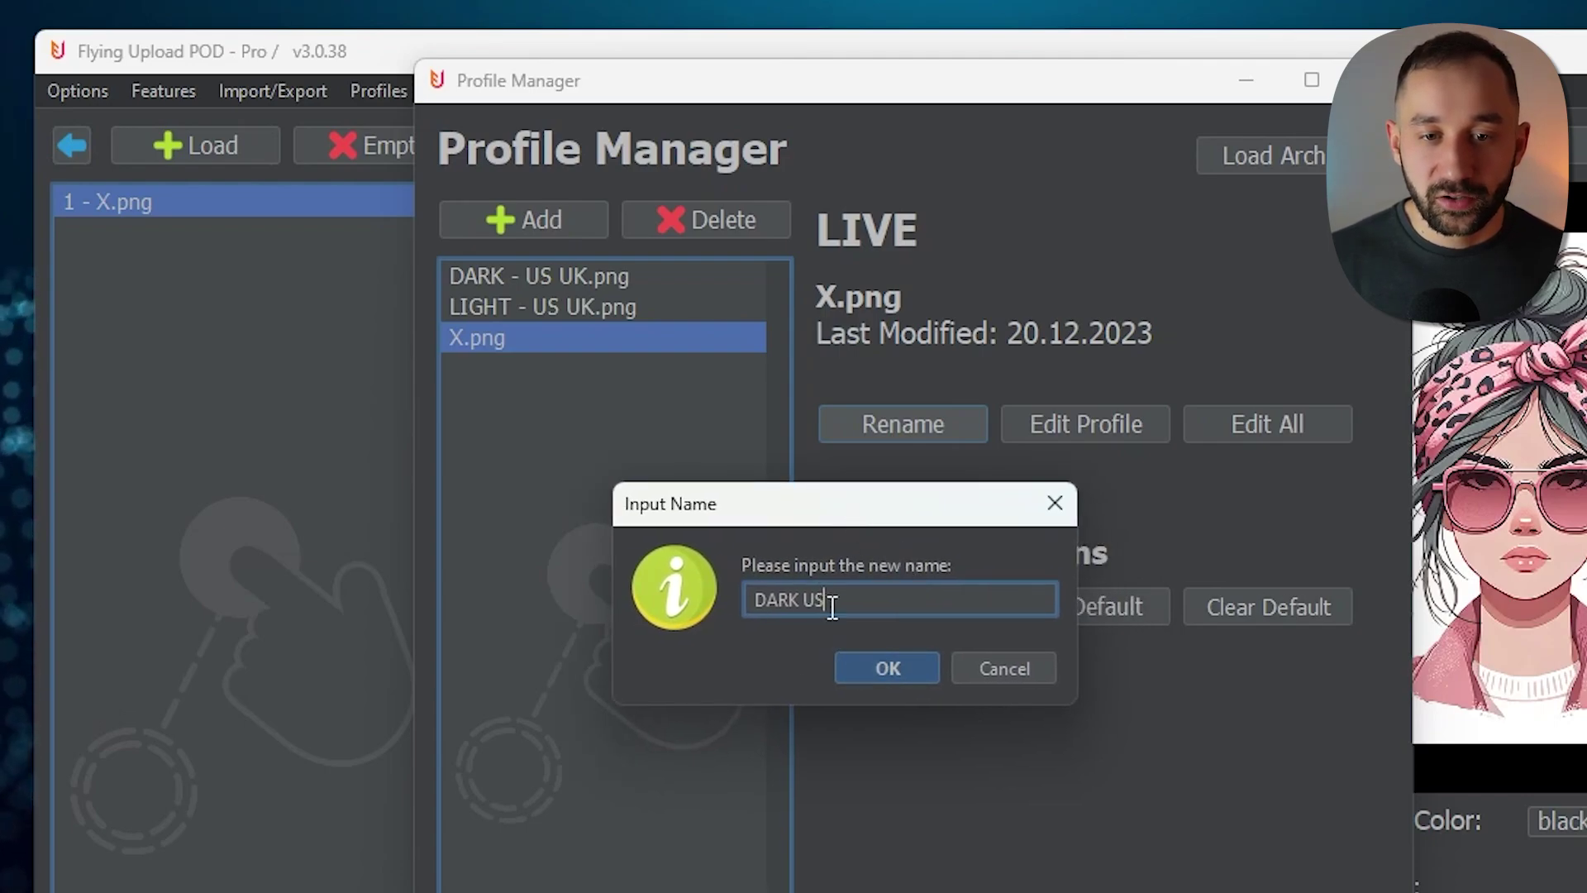
pyautogui.click(895, 665)
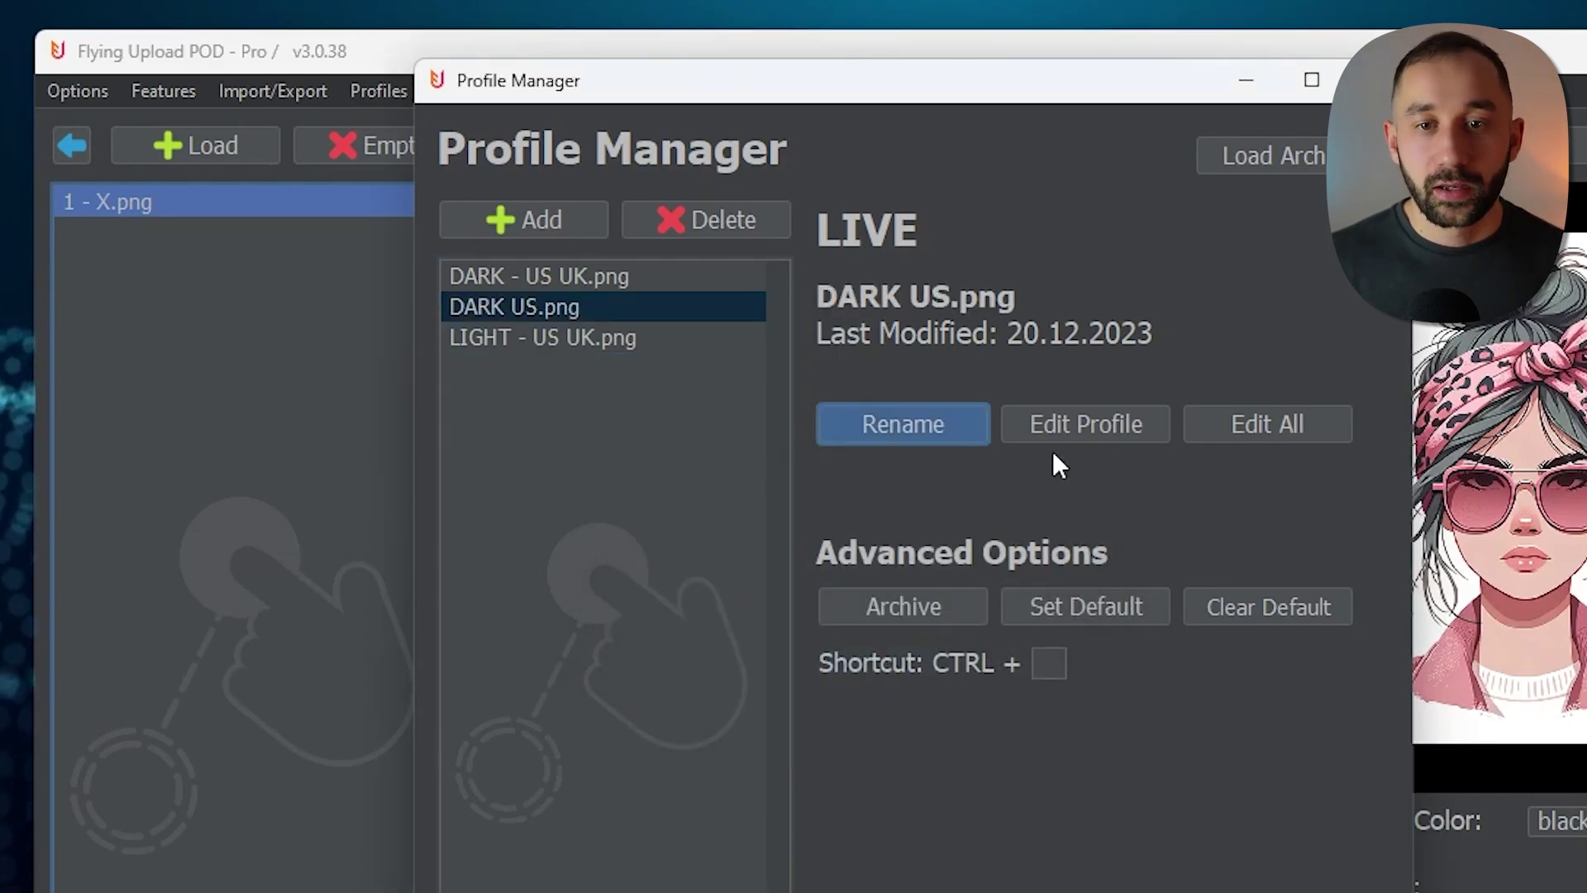
# - Open the DARK US profile for editing and choose Standard t-shirt as the product in its Amazon options
pyautogui.click(1095, 424)
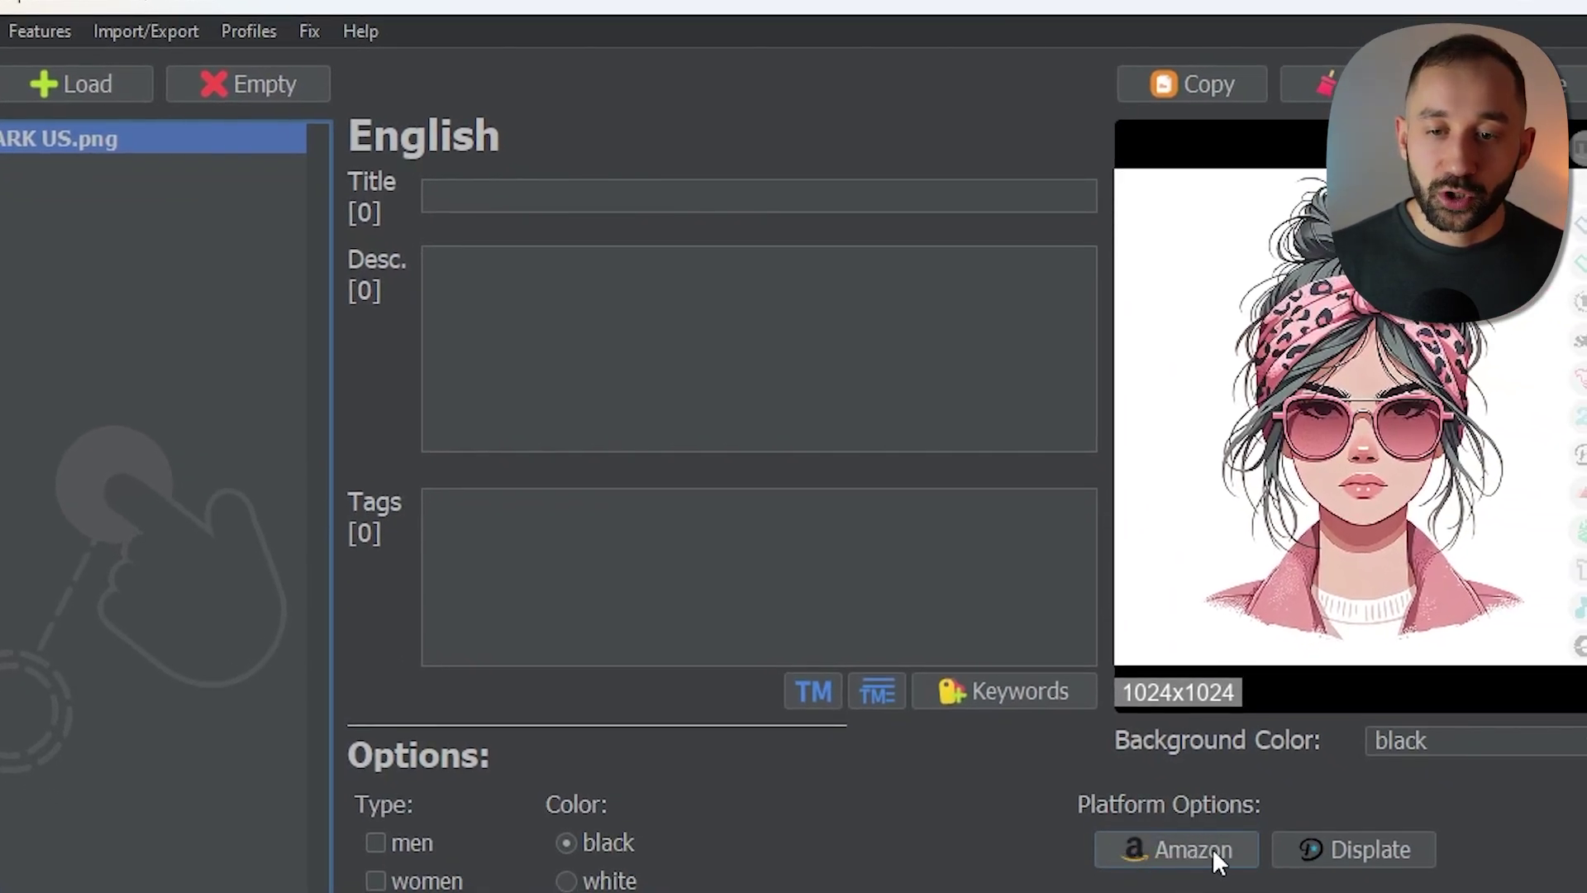
pyautogui.click(1188, 849)
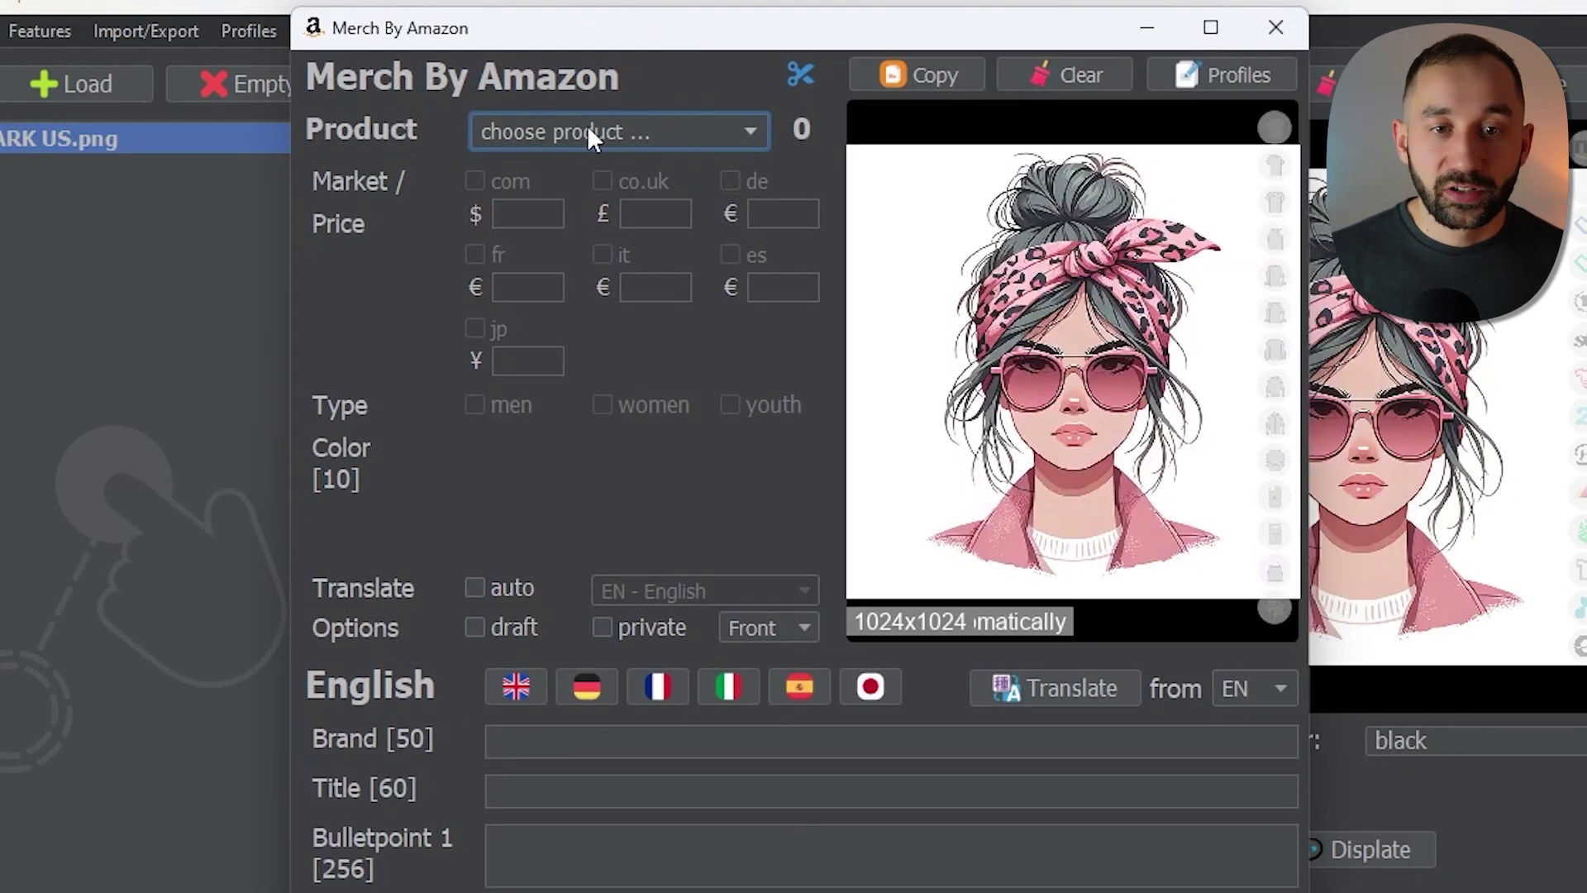
pyautogui.click(582, 132)
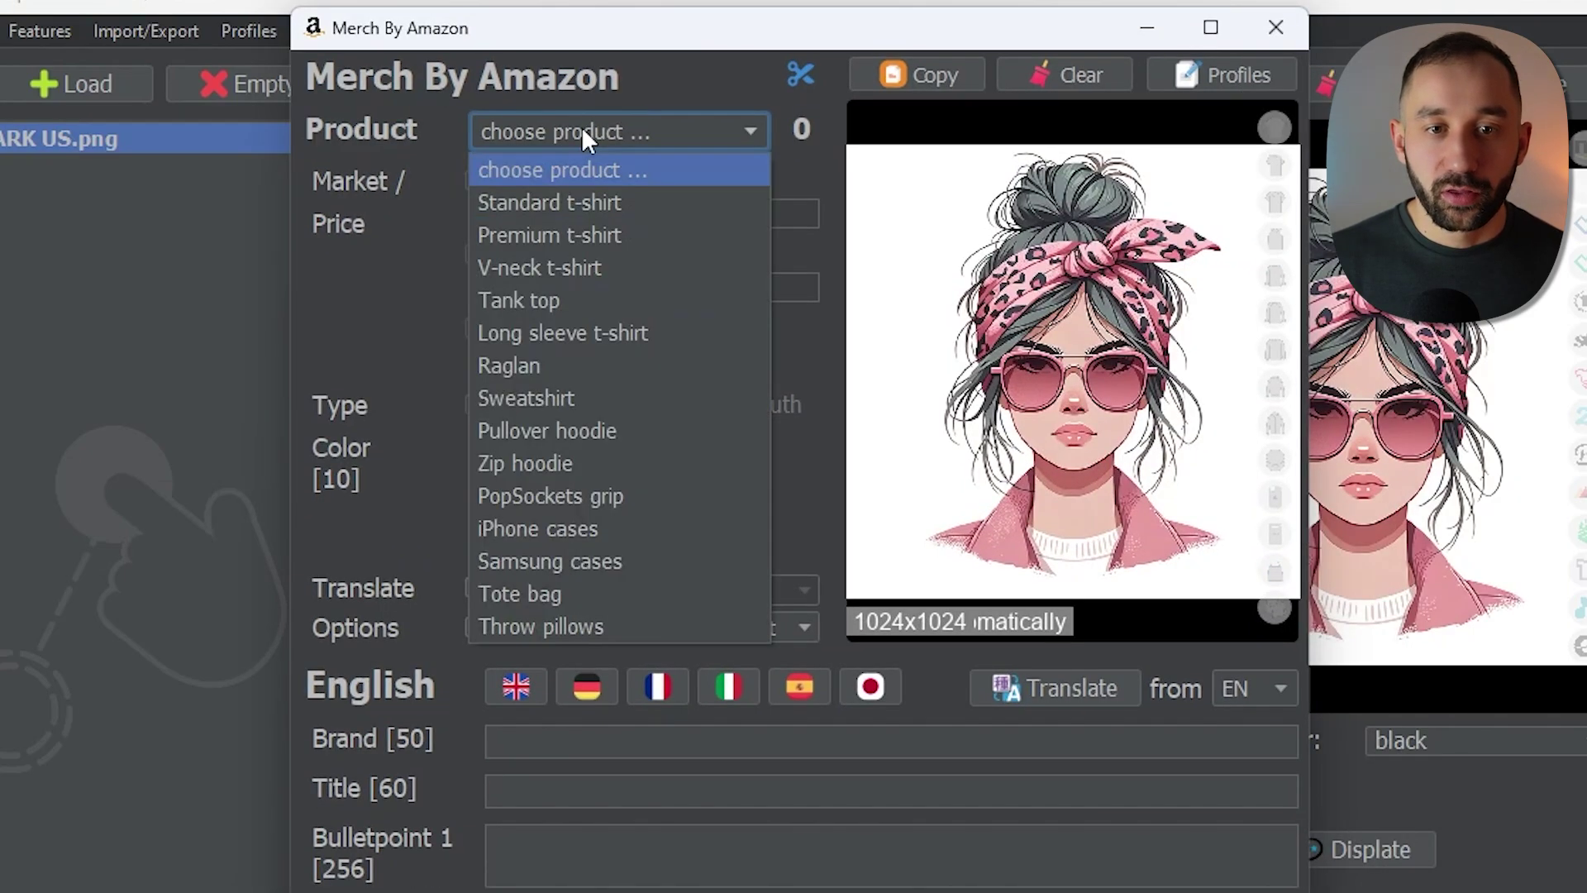
pyautogui.click(585, 201)
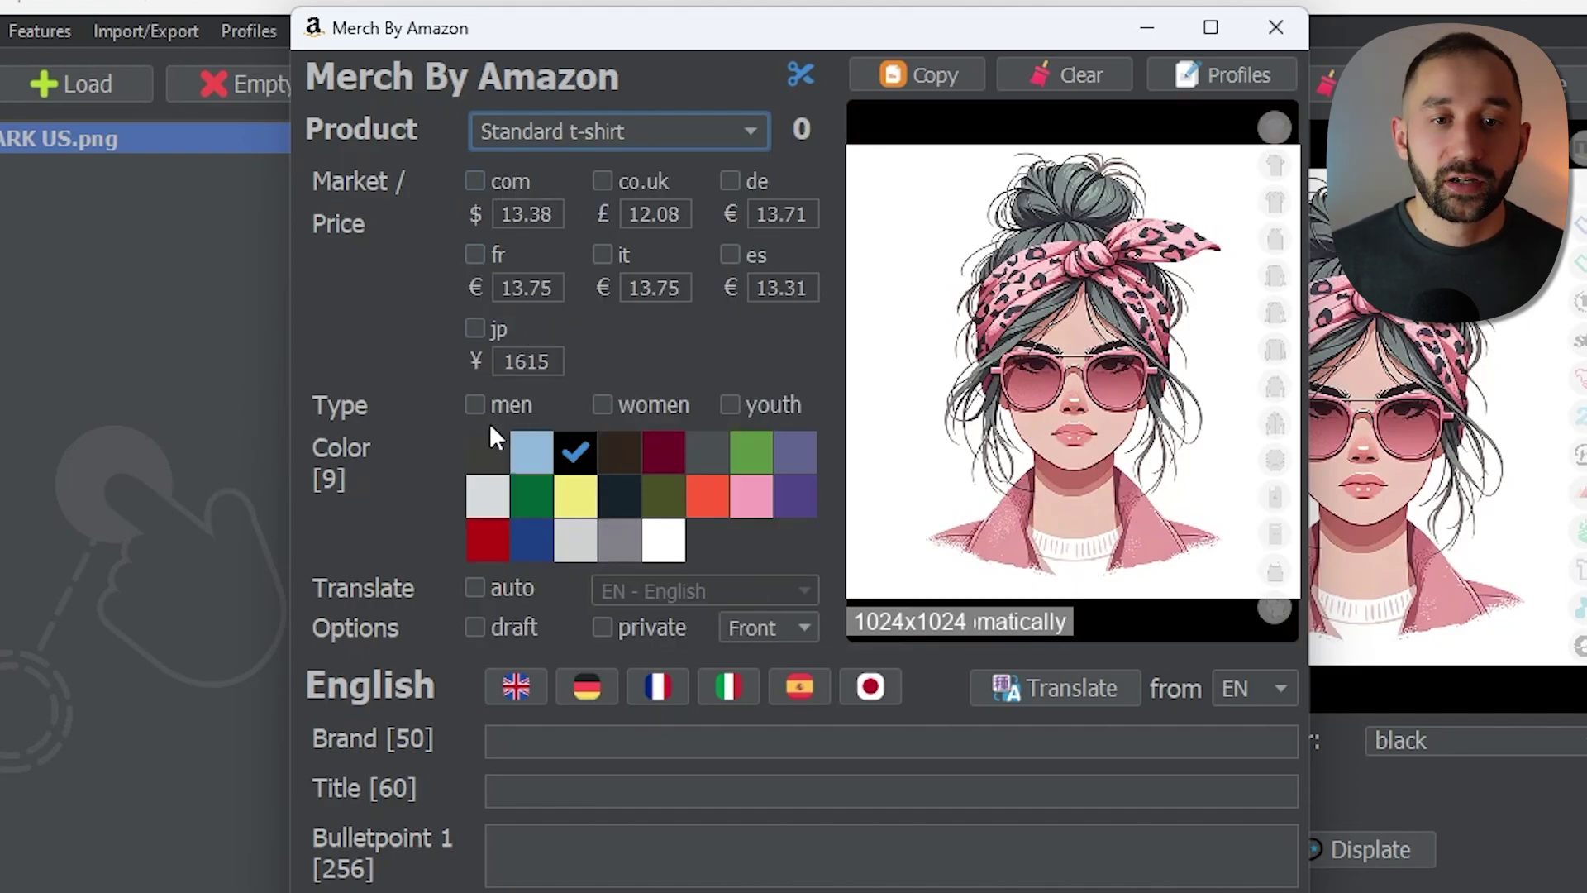
# - Enable the com market for the Standard t-shirt and set its price to $19.99
pyautogui.click(479, 178)
pyautogui.doubleClick(524, 215)
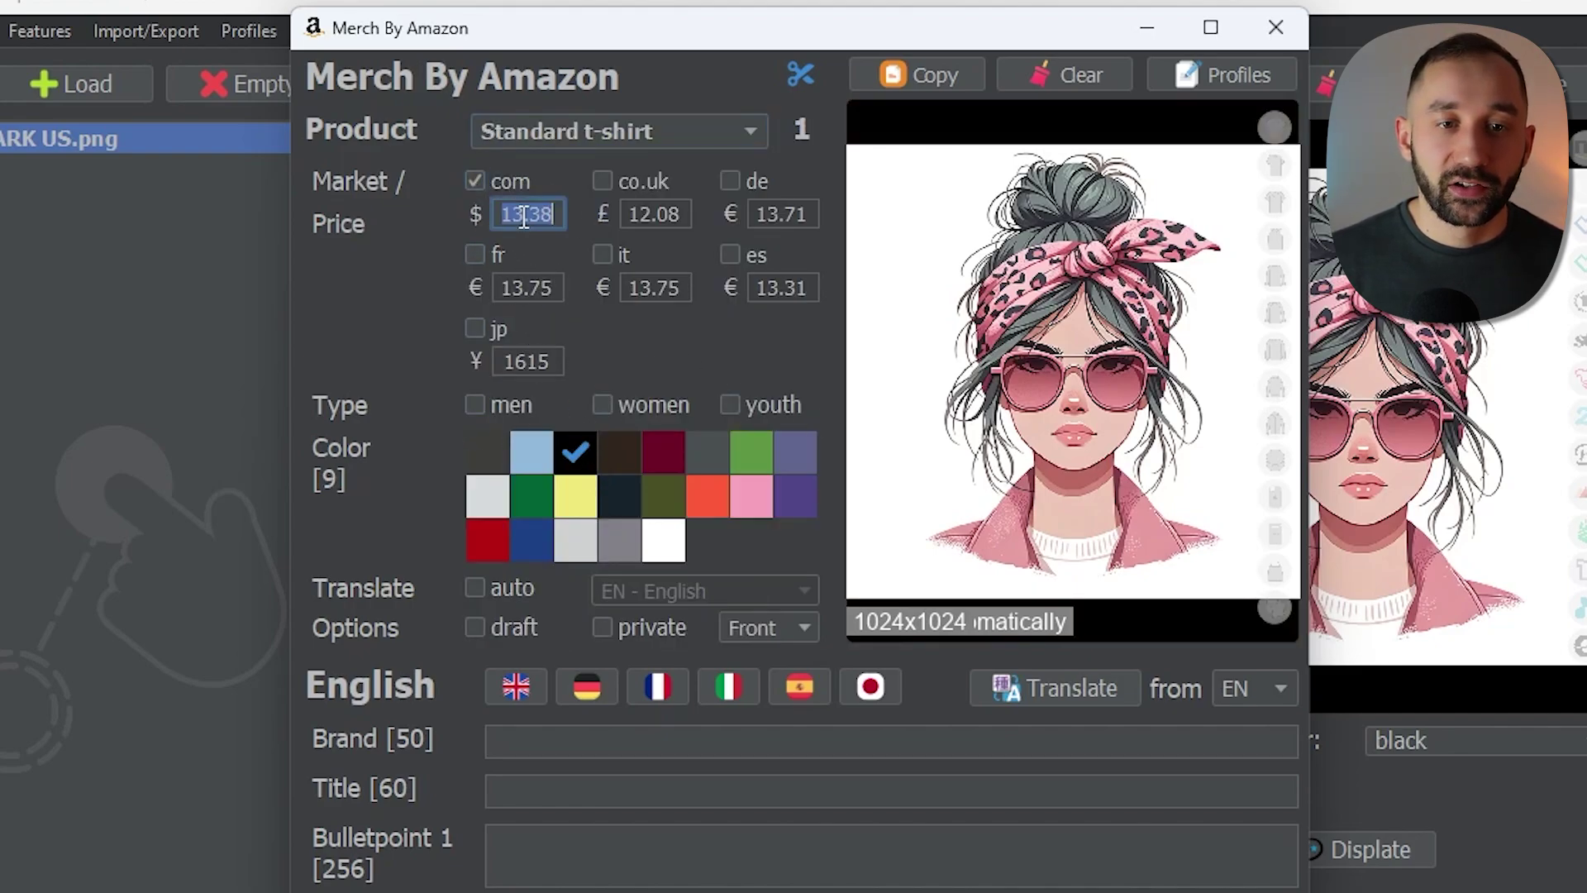
pyautogui.tripleClick(533, 215)
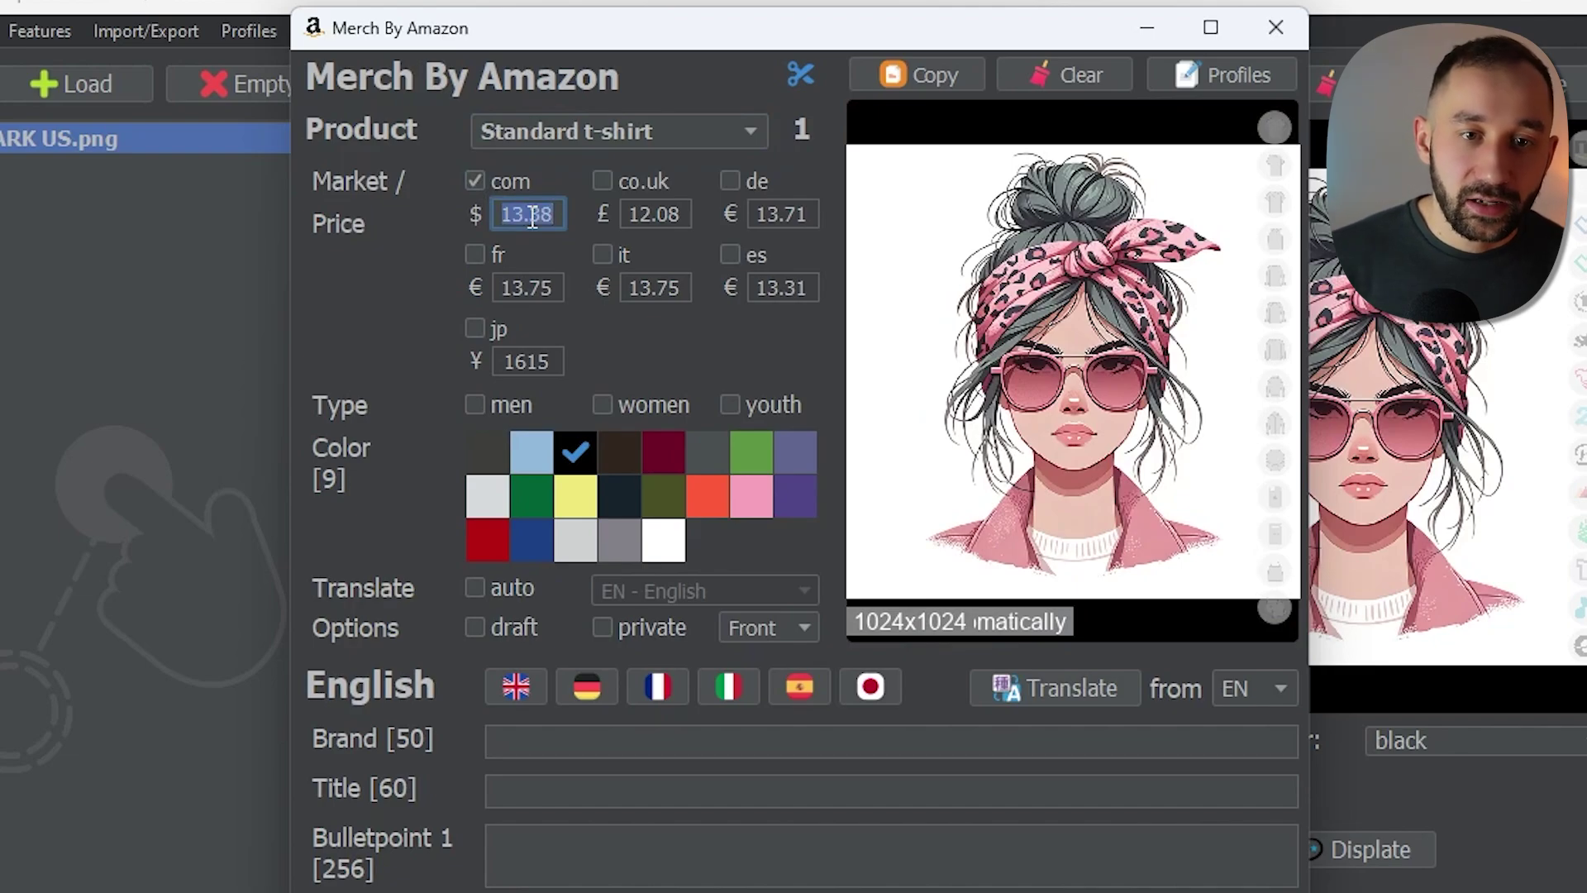
pyautogui.write('19')
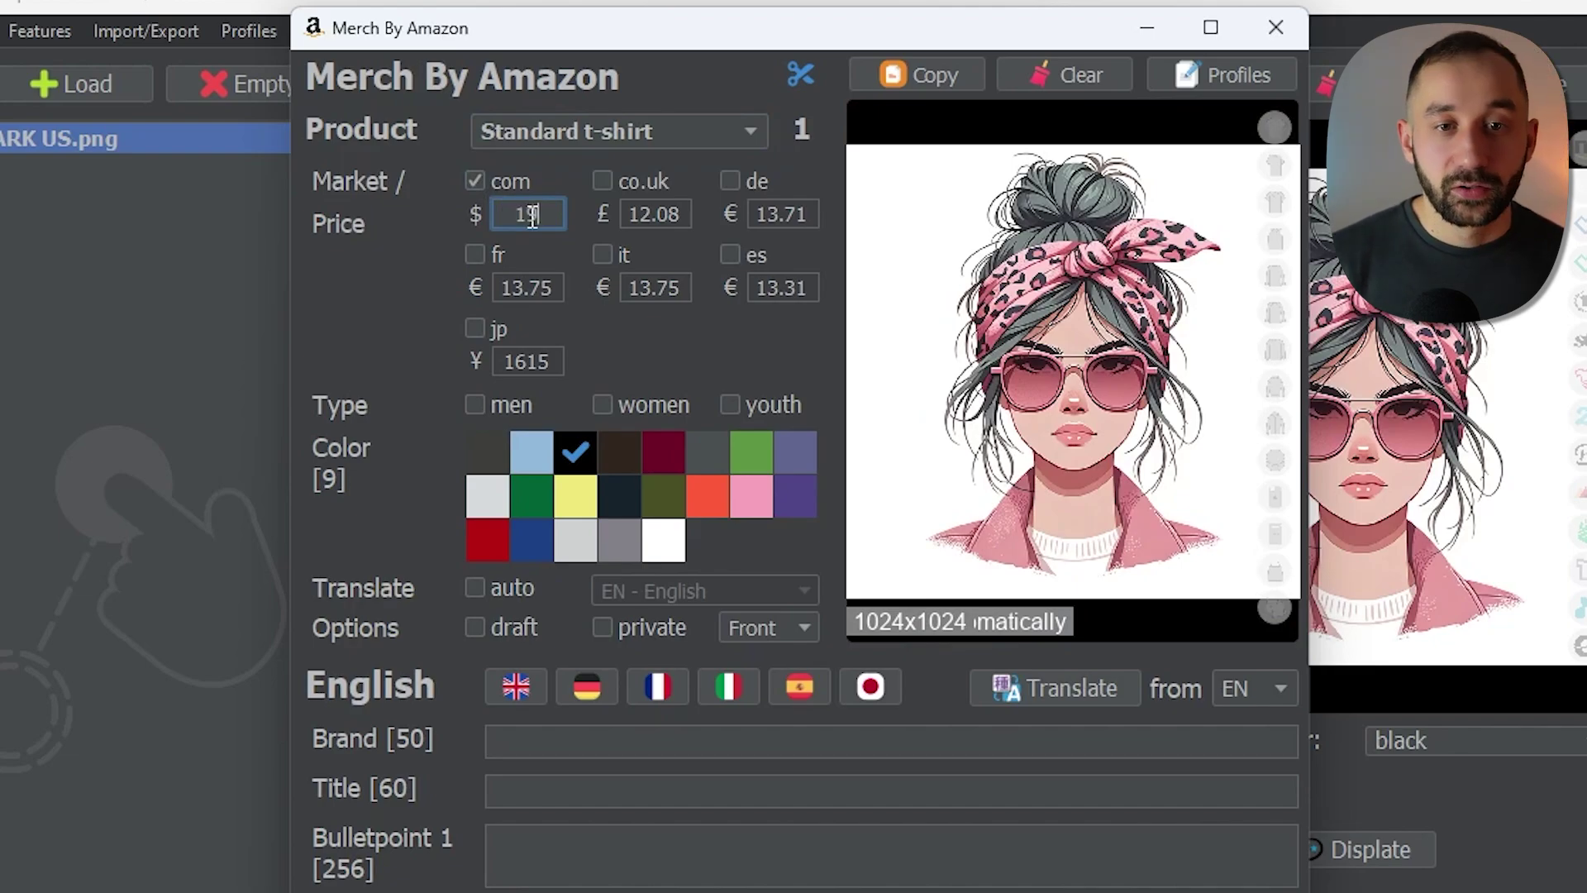
pyautogui.write('.99')
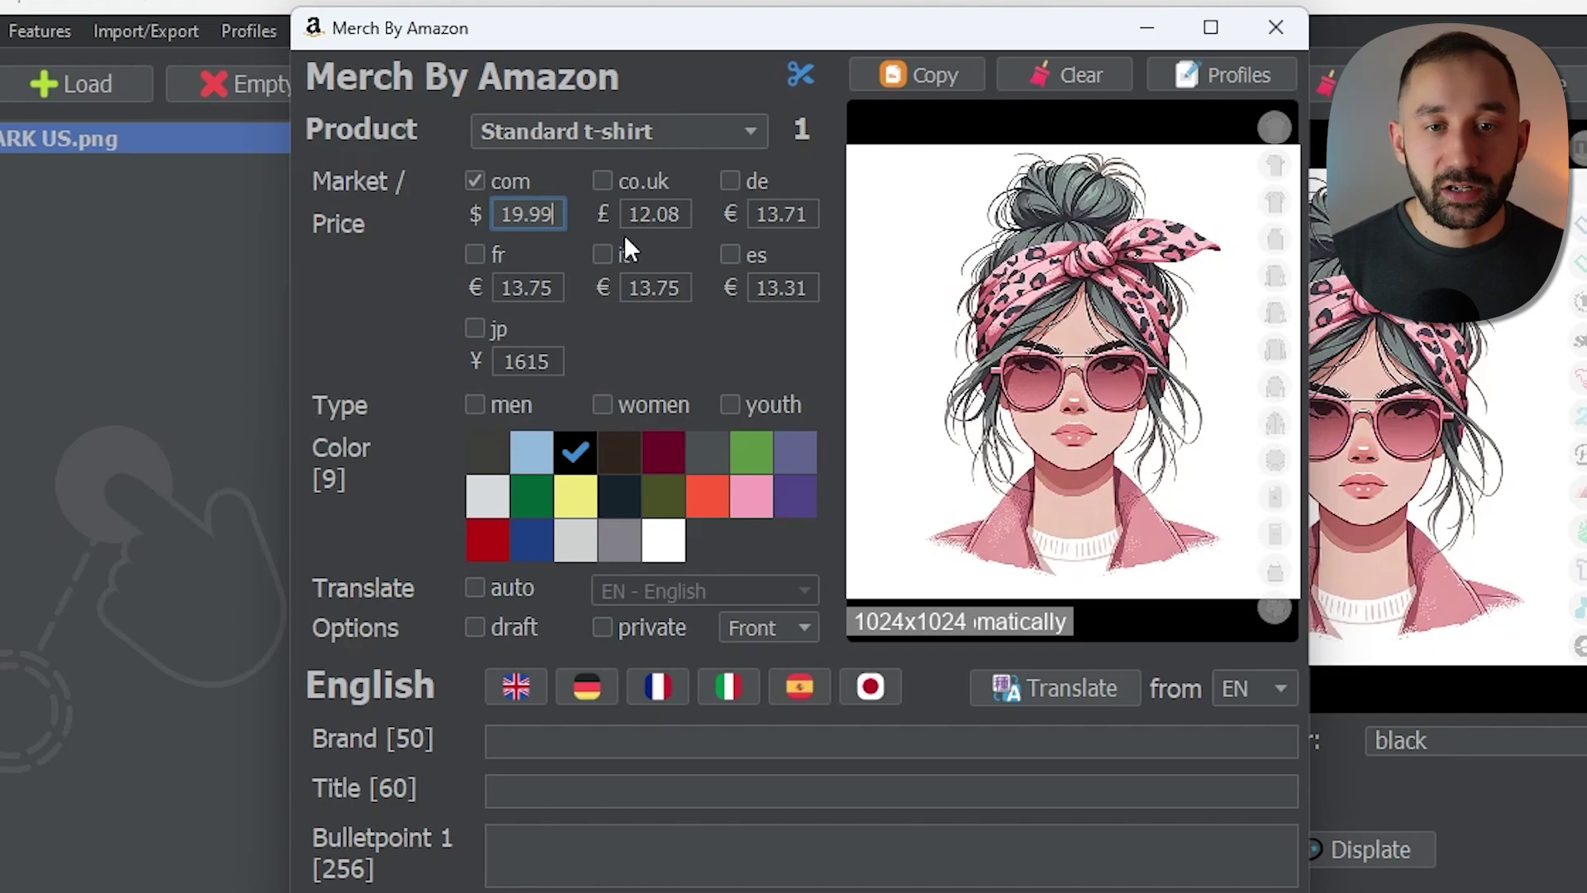
pyautogui.click(603, 181)
pyautogui.click(729, 181)
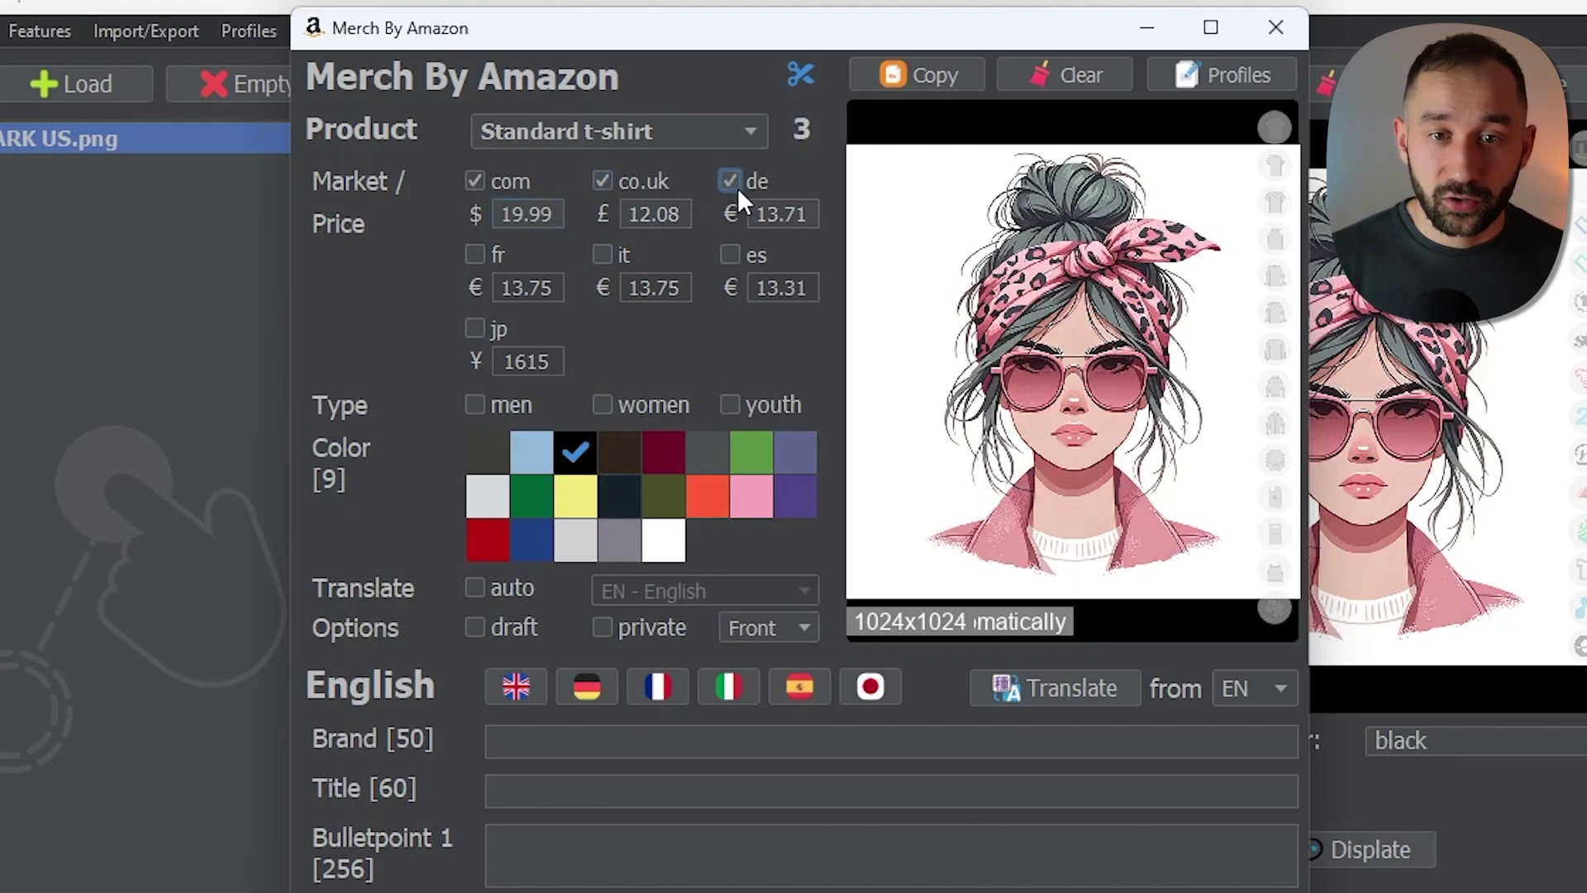
pyautogui.click(729, 255)
pyautogui.doubleClick(629, 219)
pyautogui.write('16.99')
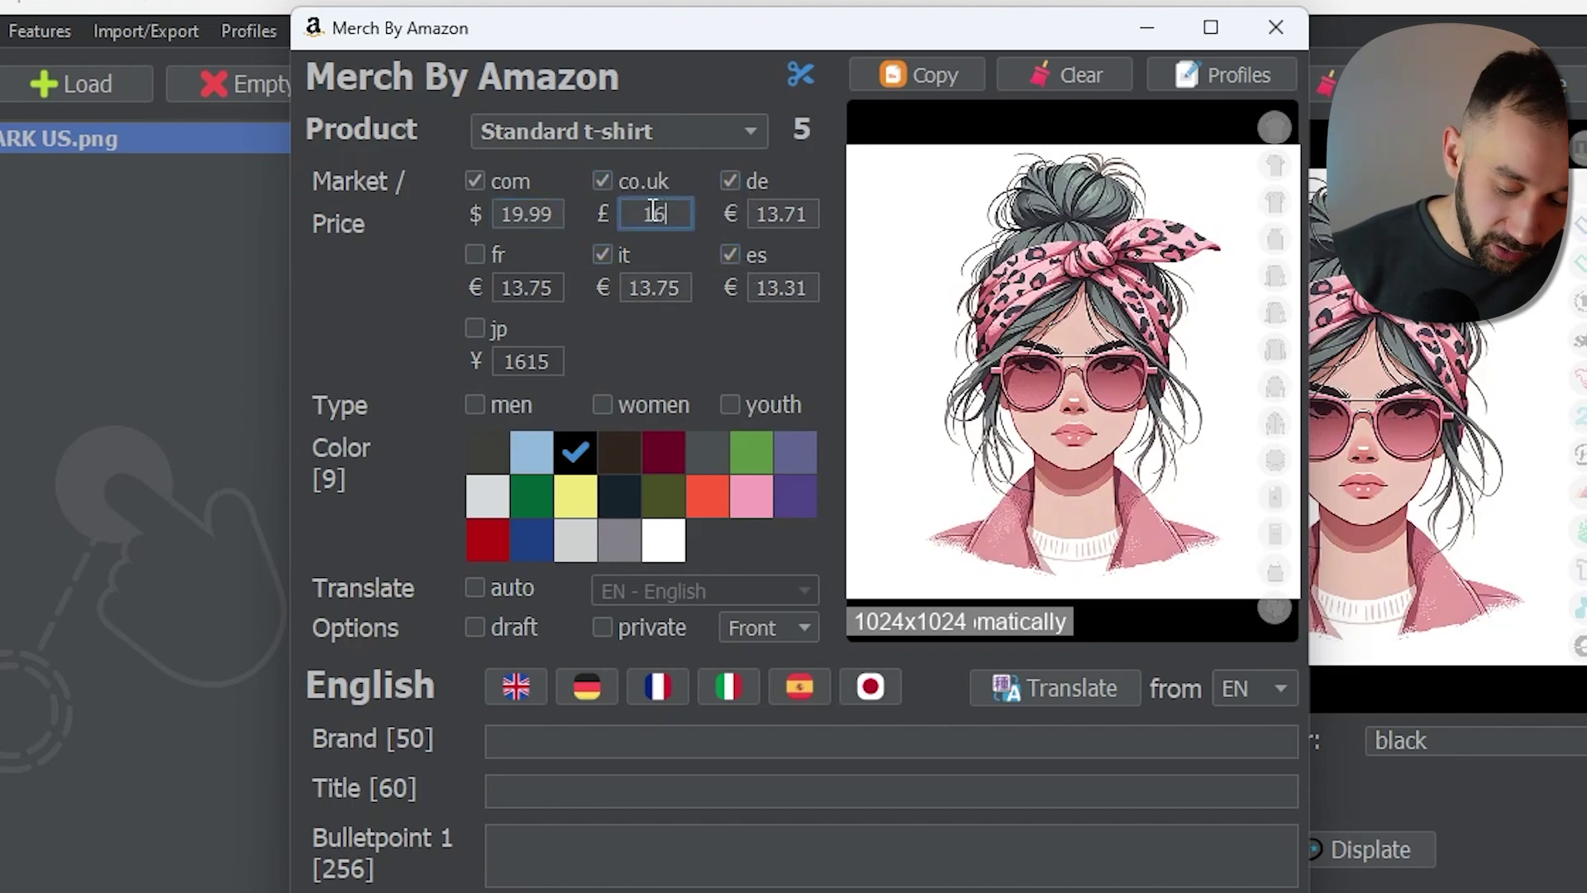
pyautogui.click(603, 181)
pyautogui.click(729, 180)
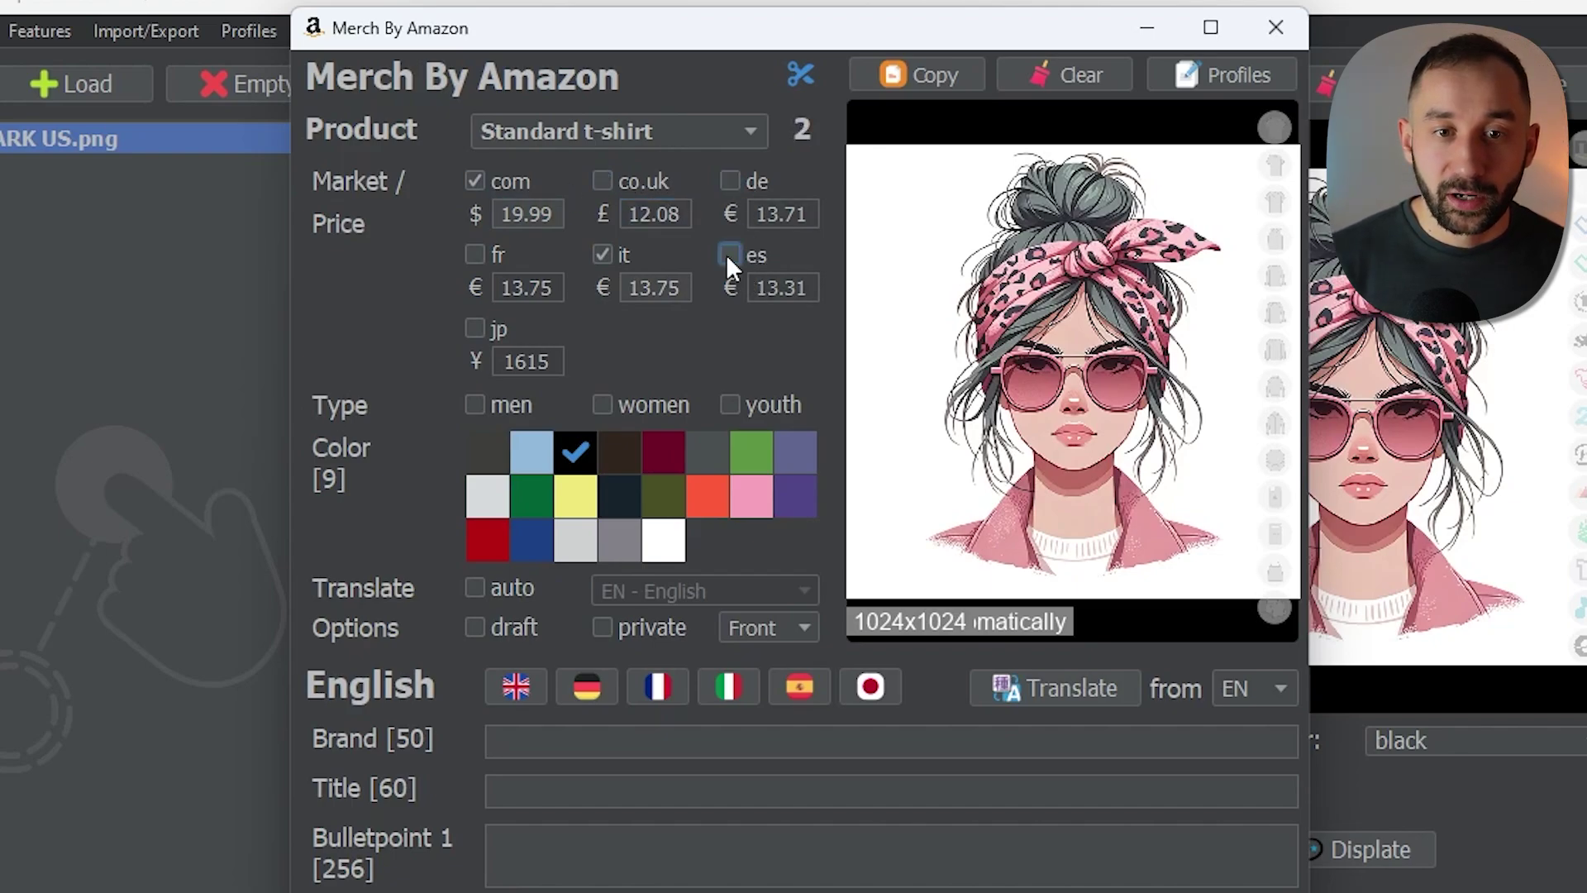
pyautogui.click(603, 255)
# - Enable the men, women and youth types for the Standard t-shirt and add the dark navy color alongside black
pyautogui.click(474, 405)
pyautogui.click(603, 404)
pyautogui.click(729, 404)
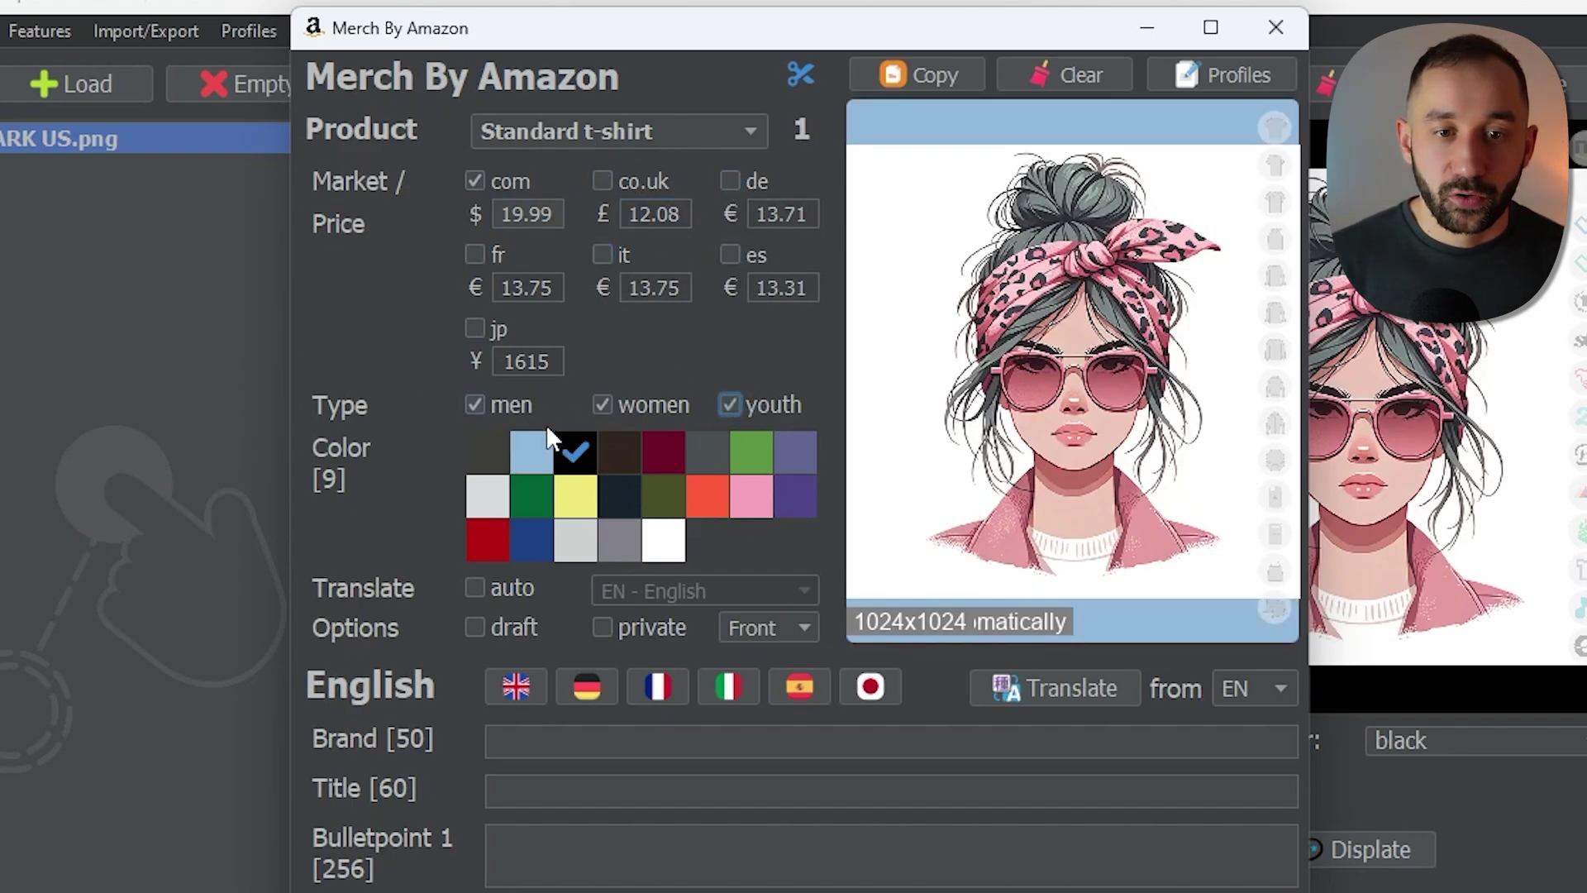
pyautogui.click(623, 498)
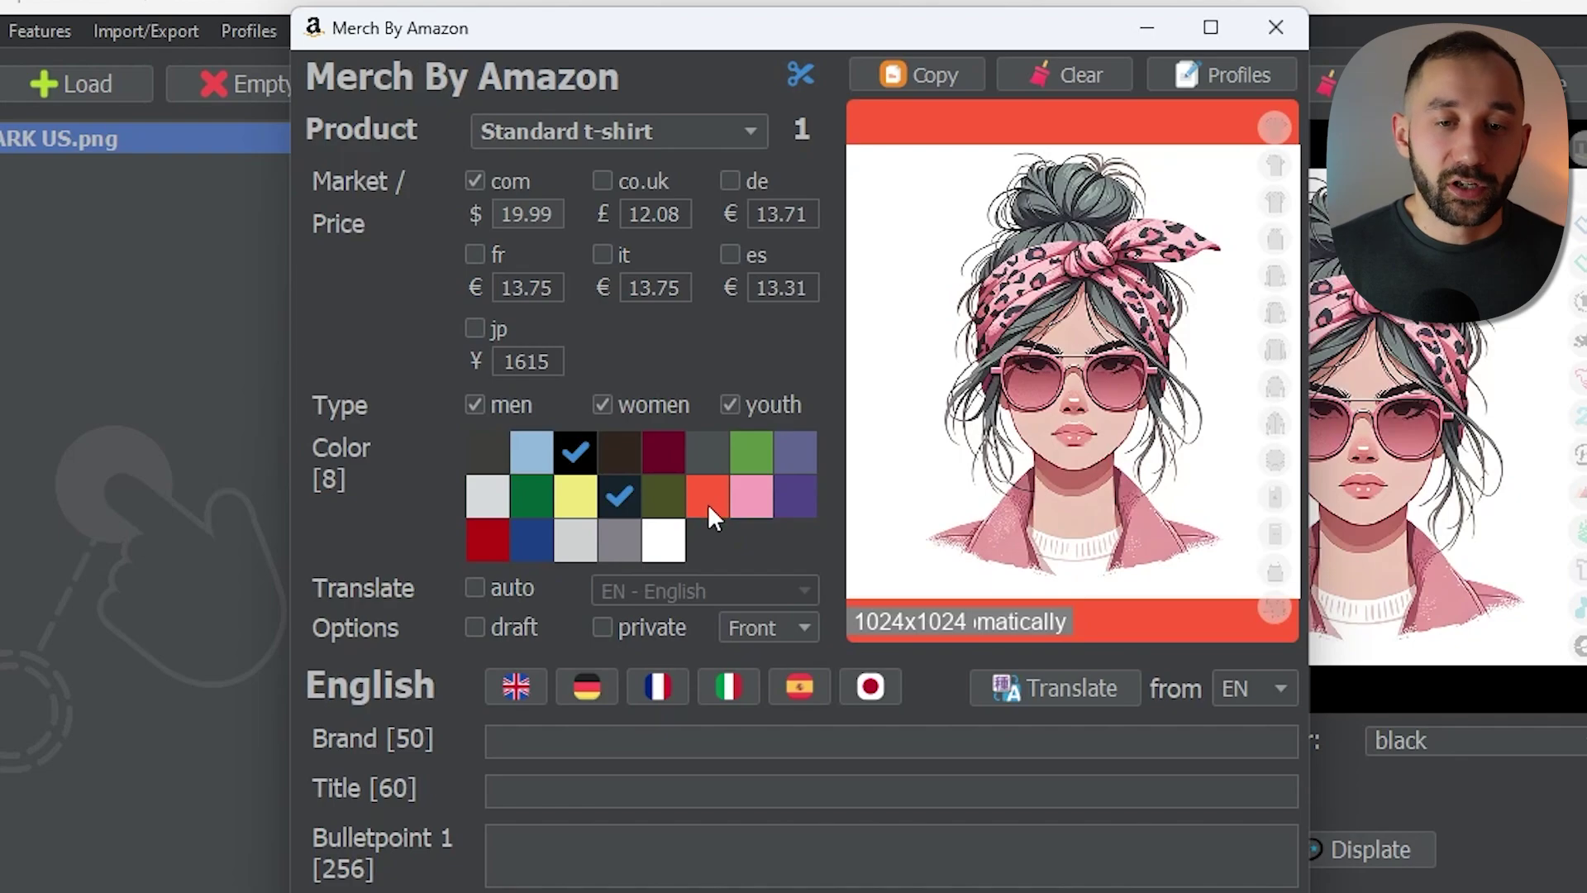
pyautogui.click(625, 493)
pyautogui.click(578, 451)
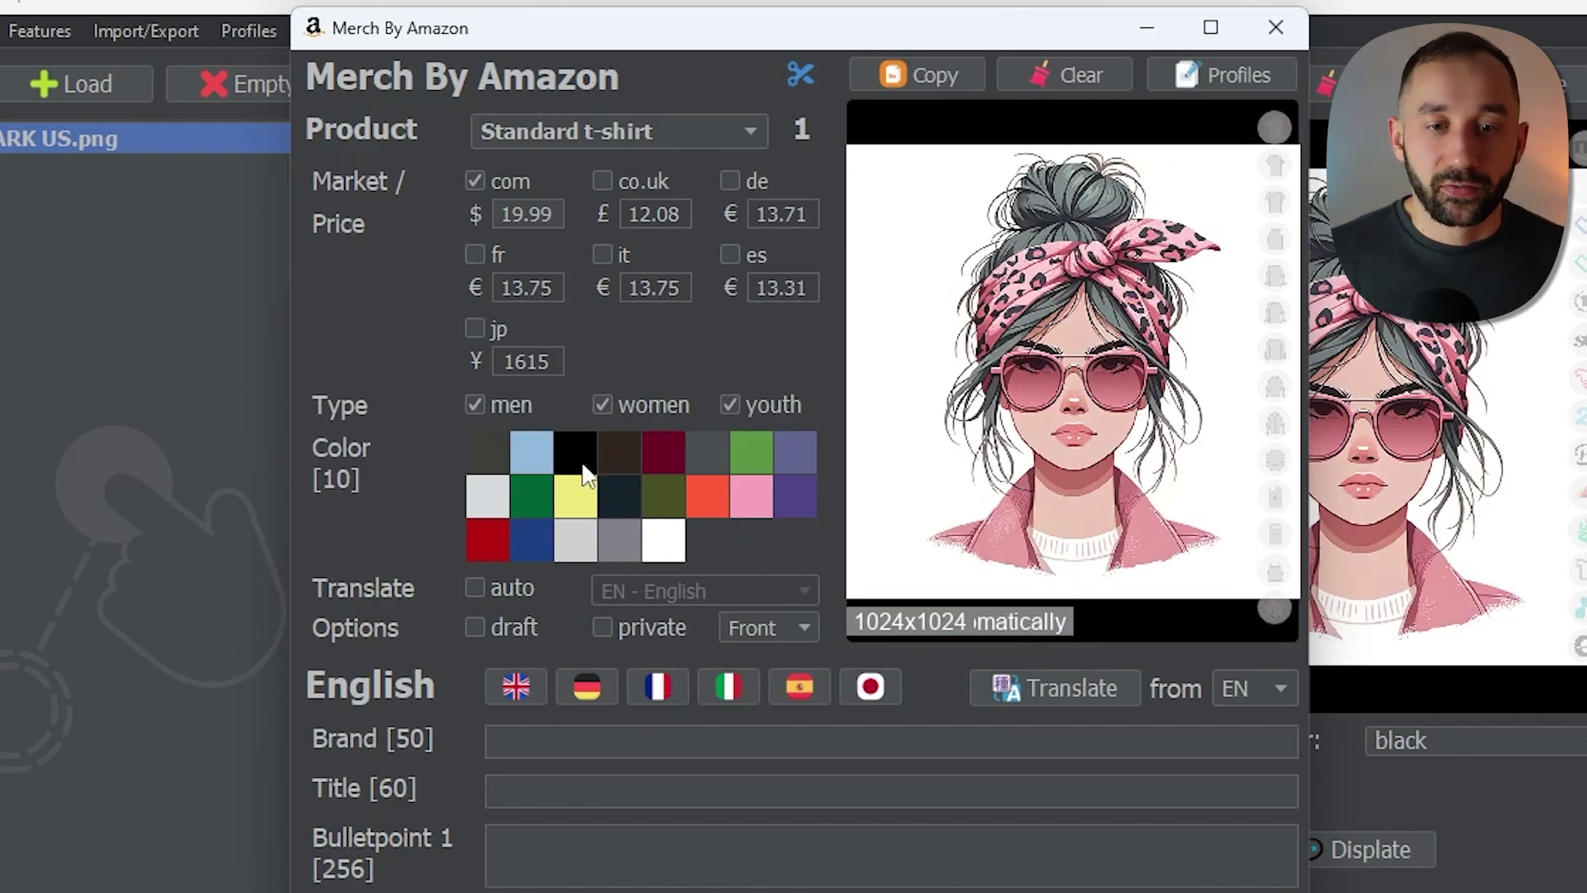
pyautogui.click(581, 463)
pyautogui.click(623, 486)
pyautogui.click(670, 455)
pyautogui.click(752, 453)
pyautogui.click(794, 455)
pyautogui.click(753, 501)
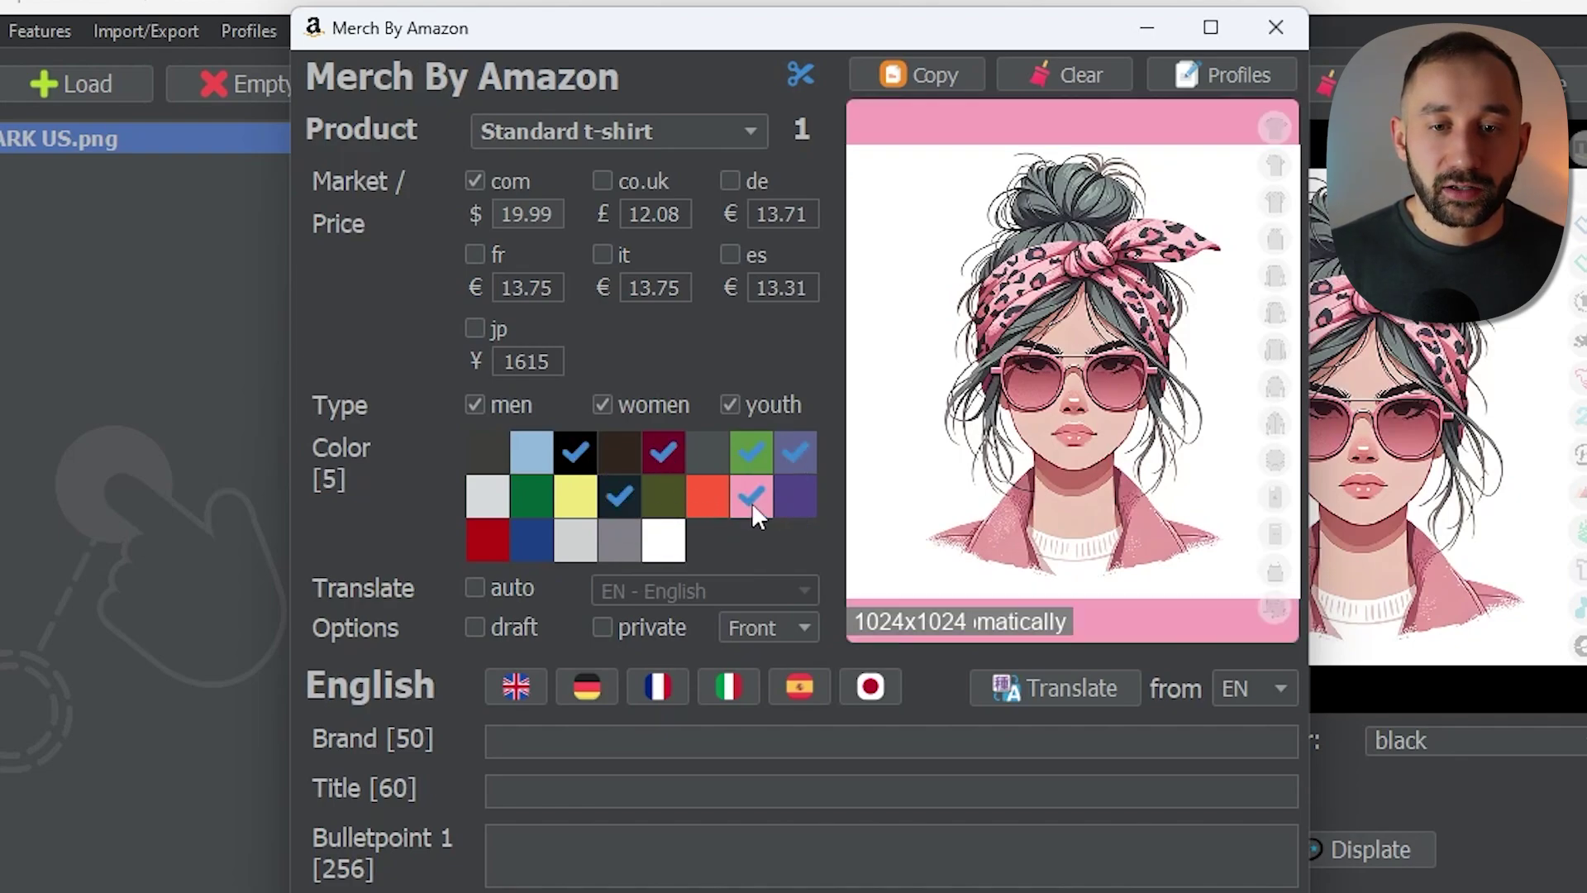
pyautogui.click(708, 497)
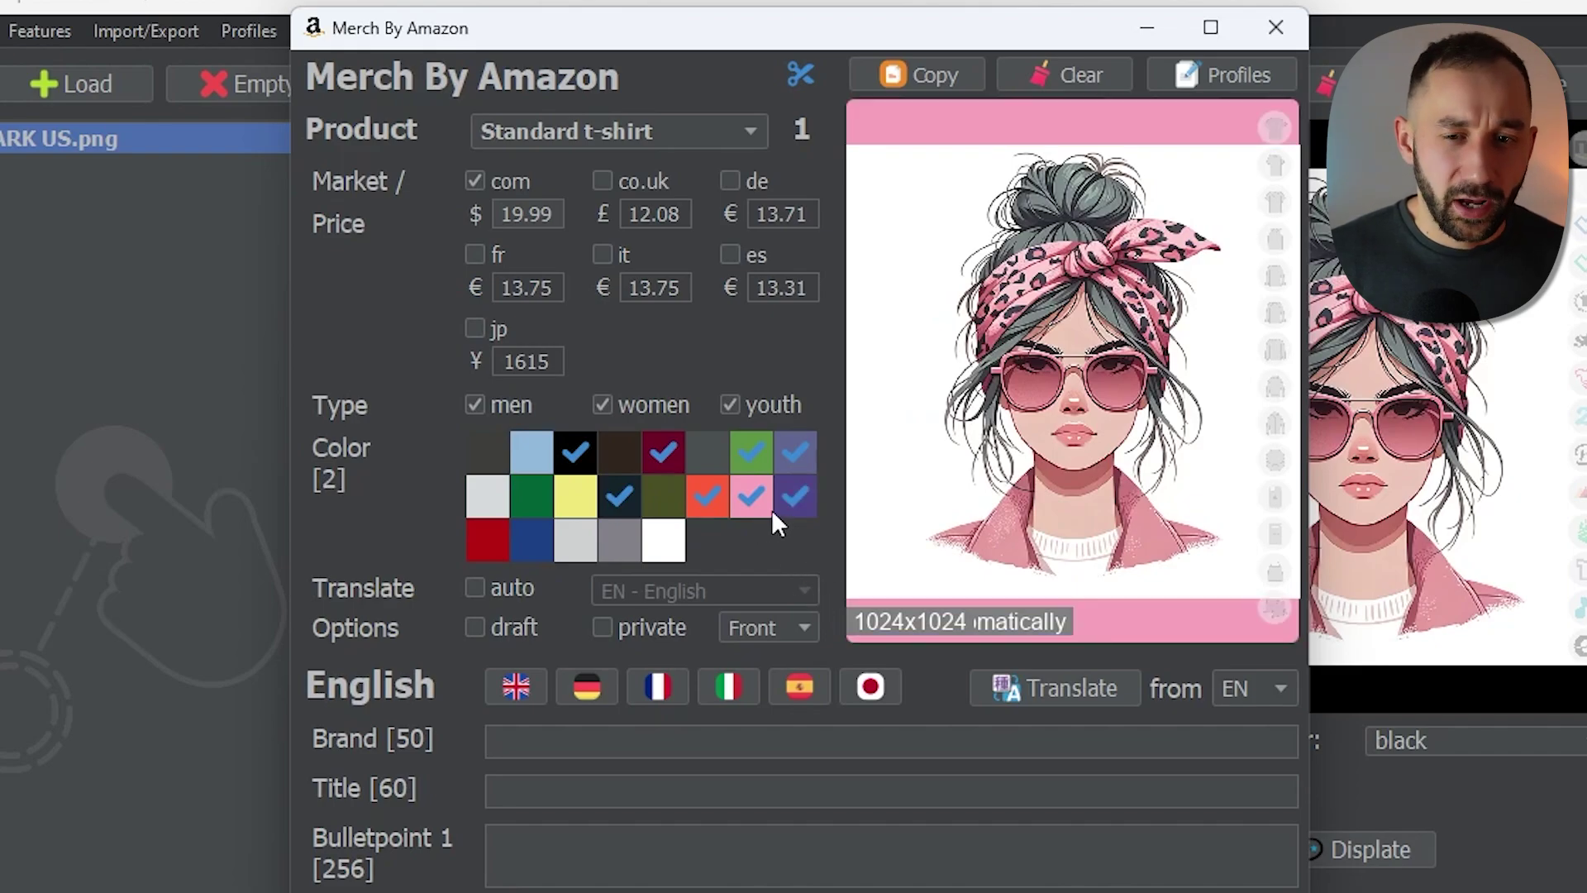
pyautogui.click(796, 496)
pyautogui.click(795, 454)
pyautogui.click(750, 453)
pyautogui.click(750, 496)
pyautogui.click(708, 496)
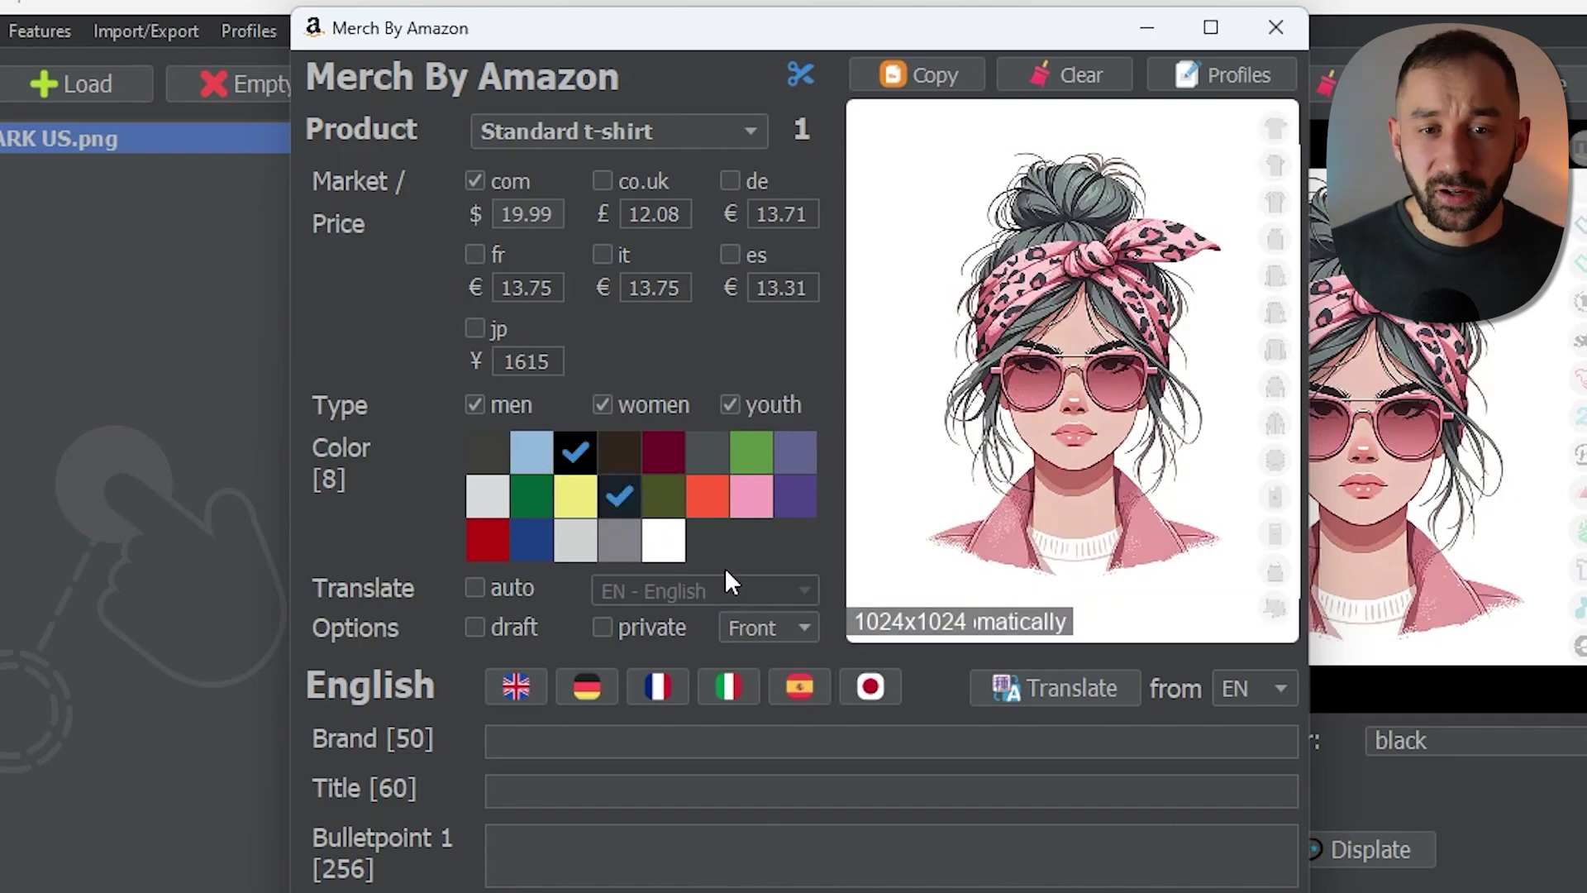
# - Choose the Premium t-shirt as the product, enable its com market and set the price to $21.99
pyautogui.click(554, 130)
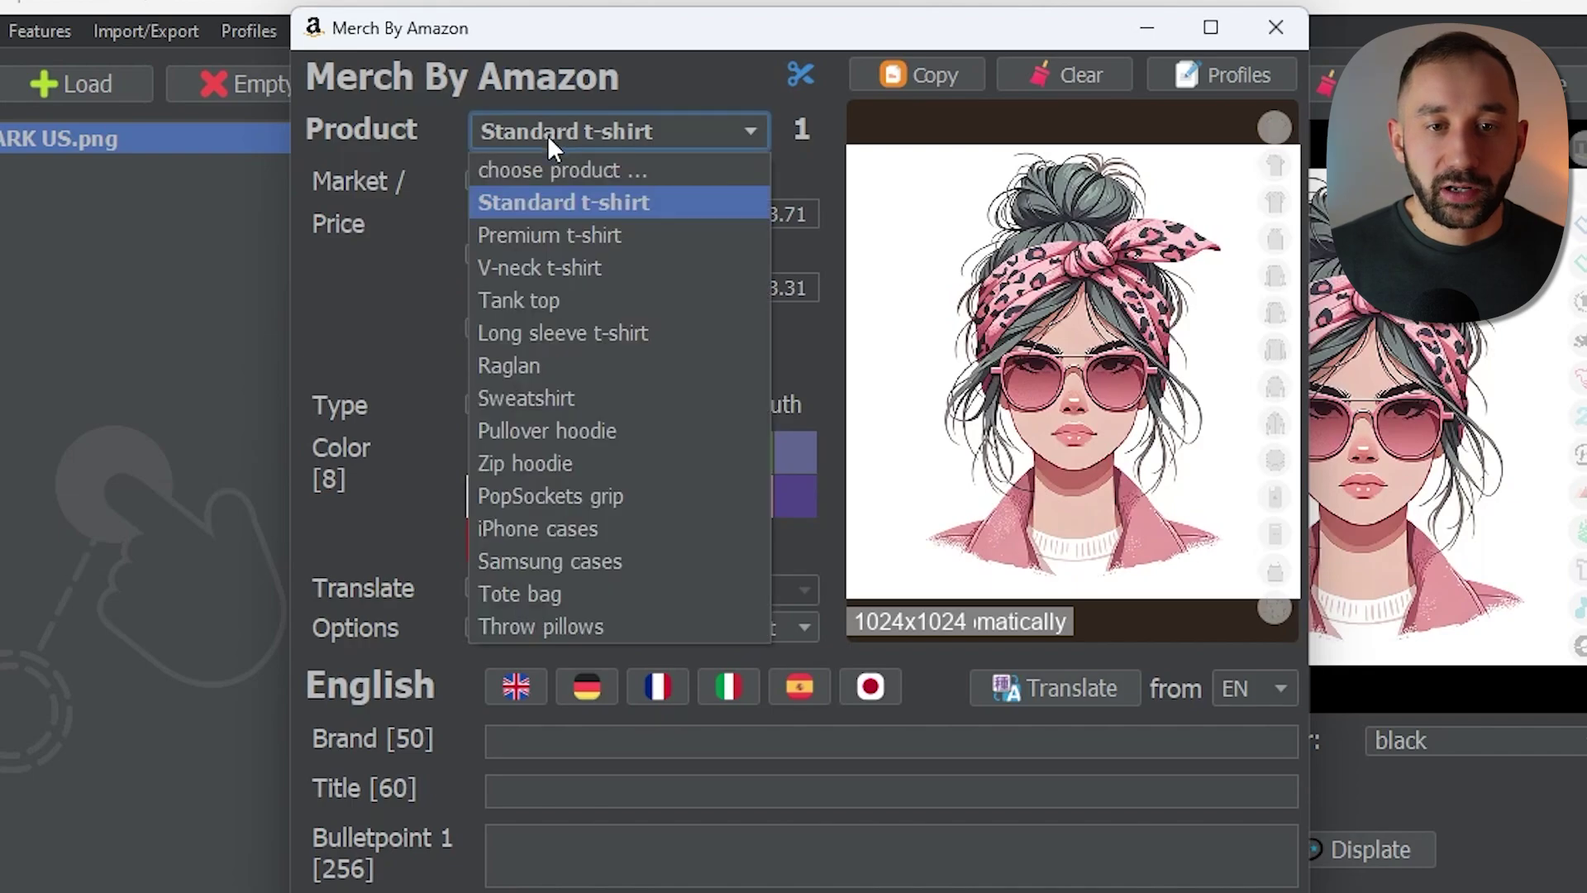
pyautogui.click(541, 232)
pyautogui.click(474, 181)
pyautogui.doubleClick(542, 213)
pyautogui.write('2')
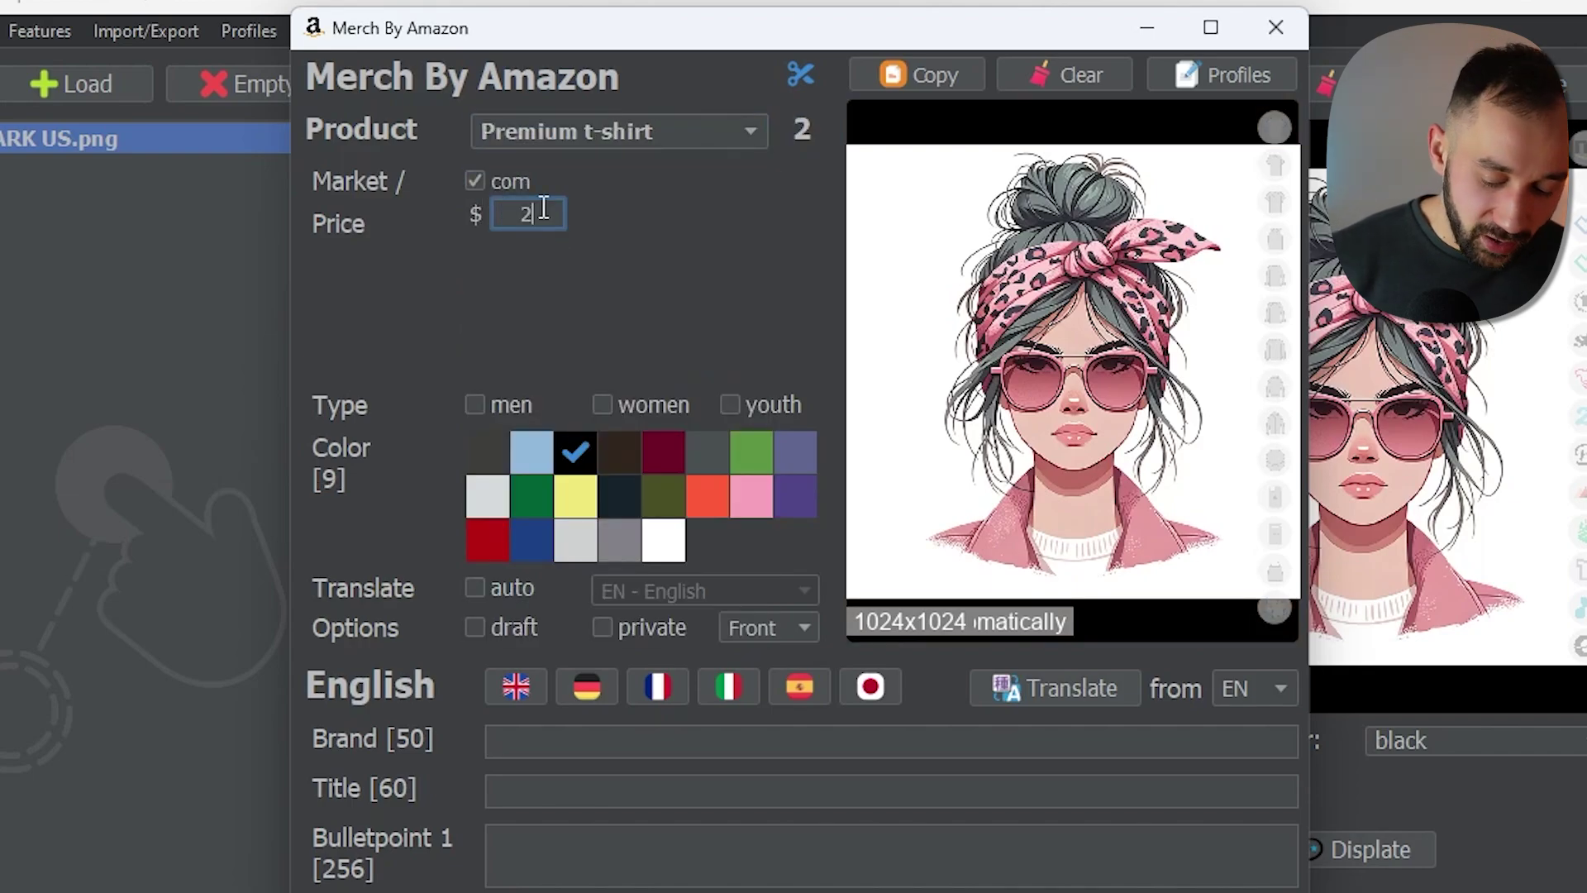
pyautogui.write('1.99')
# - Enable the men, women and youth types for the Premium t-shirt and add the dark navy color alongside black
pyautogui.click(506, 405)
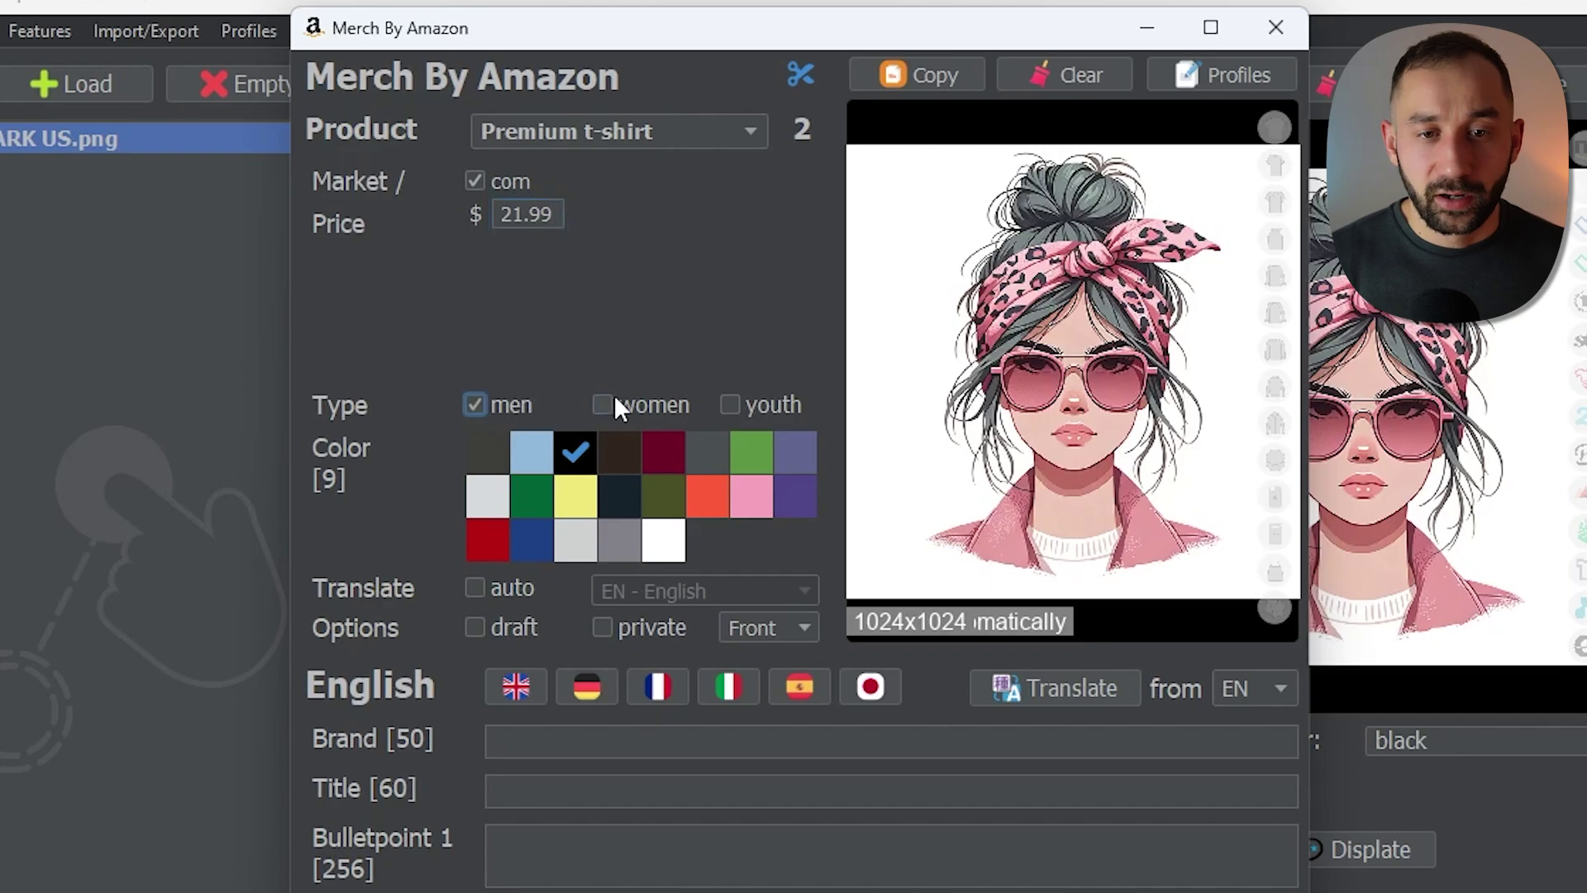
pyautogui.click(628, 404)
pyautogui.click(744, 404)
pyautogui.click(620, 496)
# - Choose the Zip hoodie as the product and set its print placement to Back
pyautogui.click(644, 132)
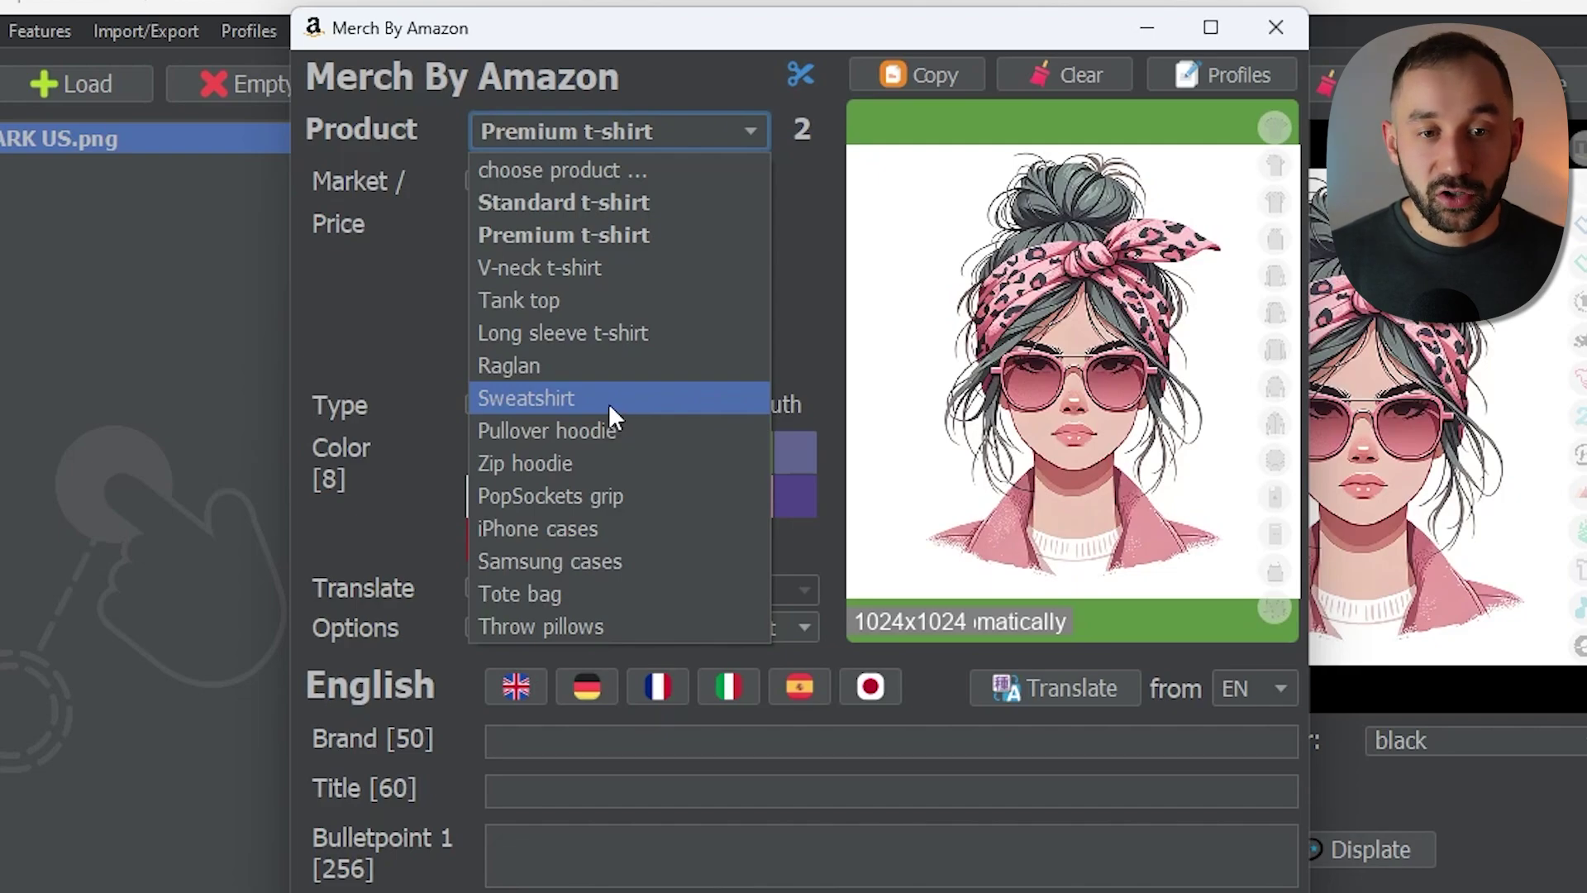
pyautogui.click(567, 470)
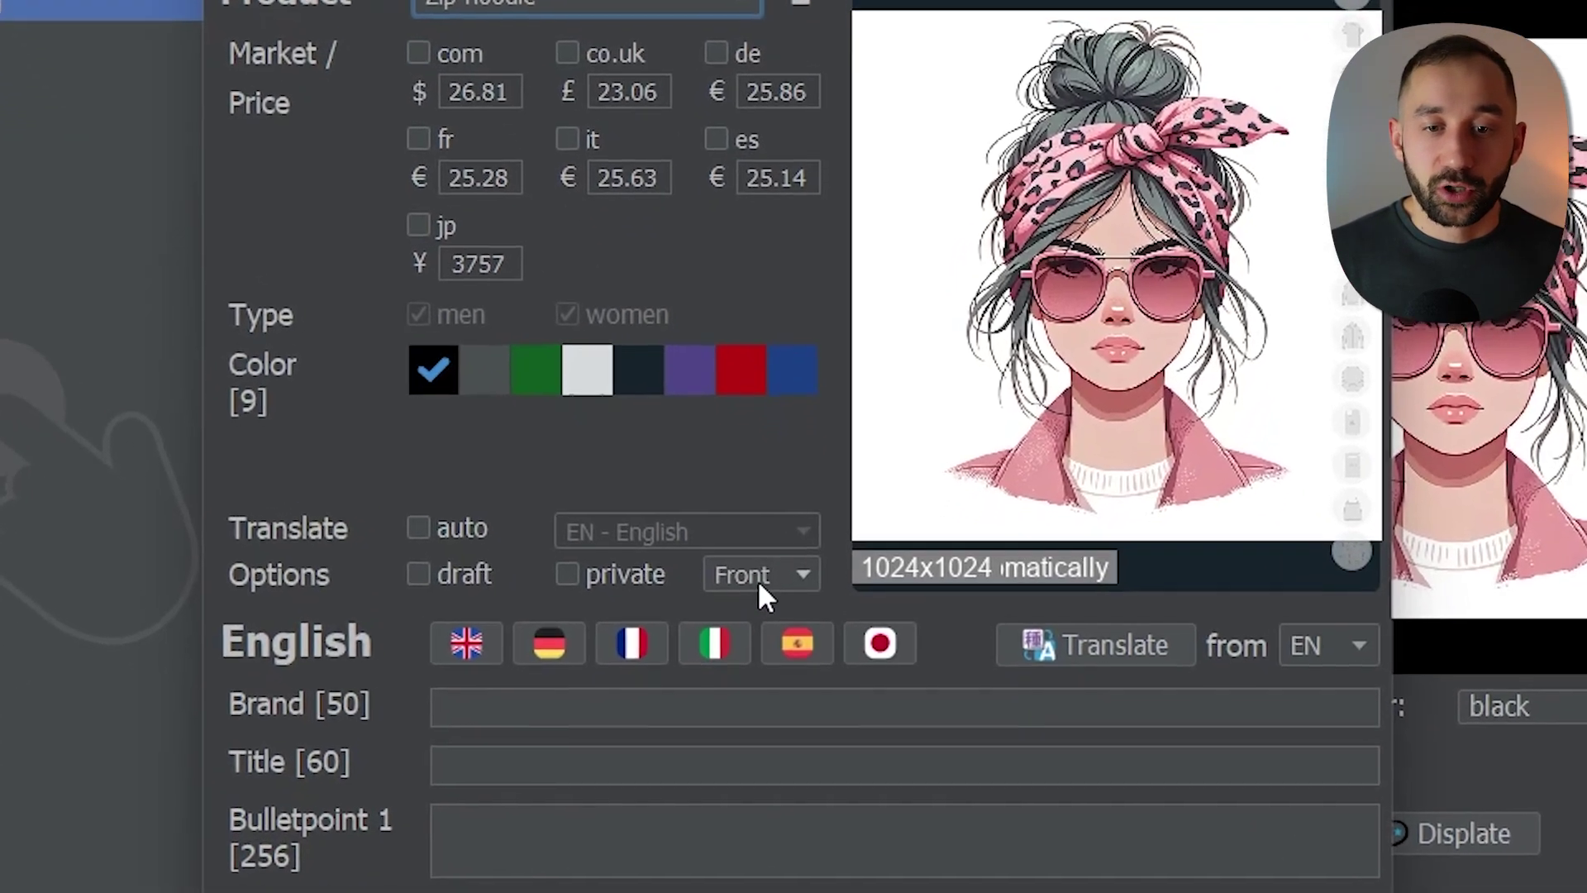
pyautogui.click(773, 567)
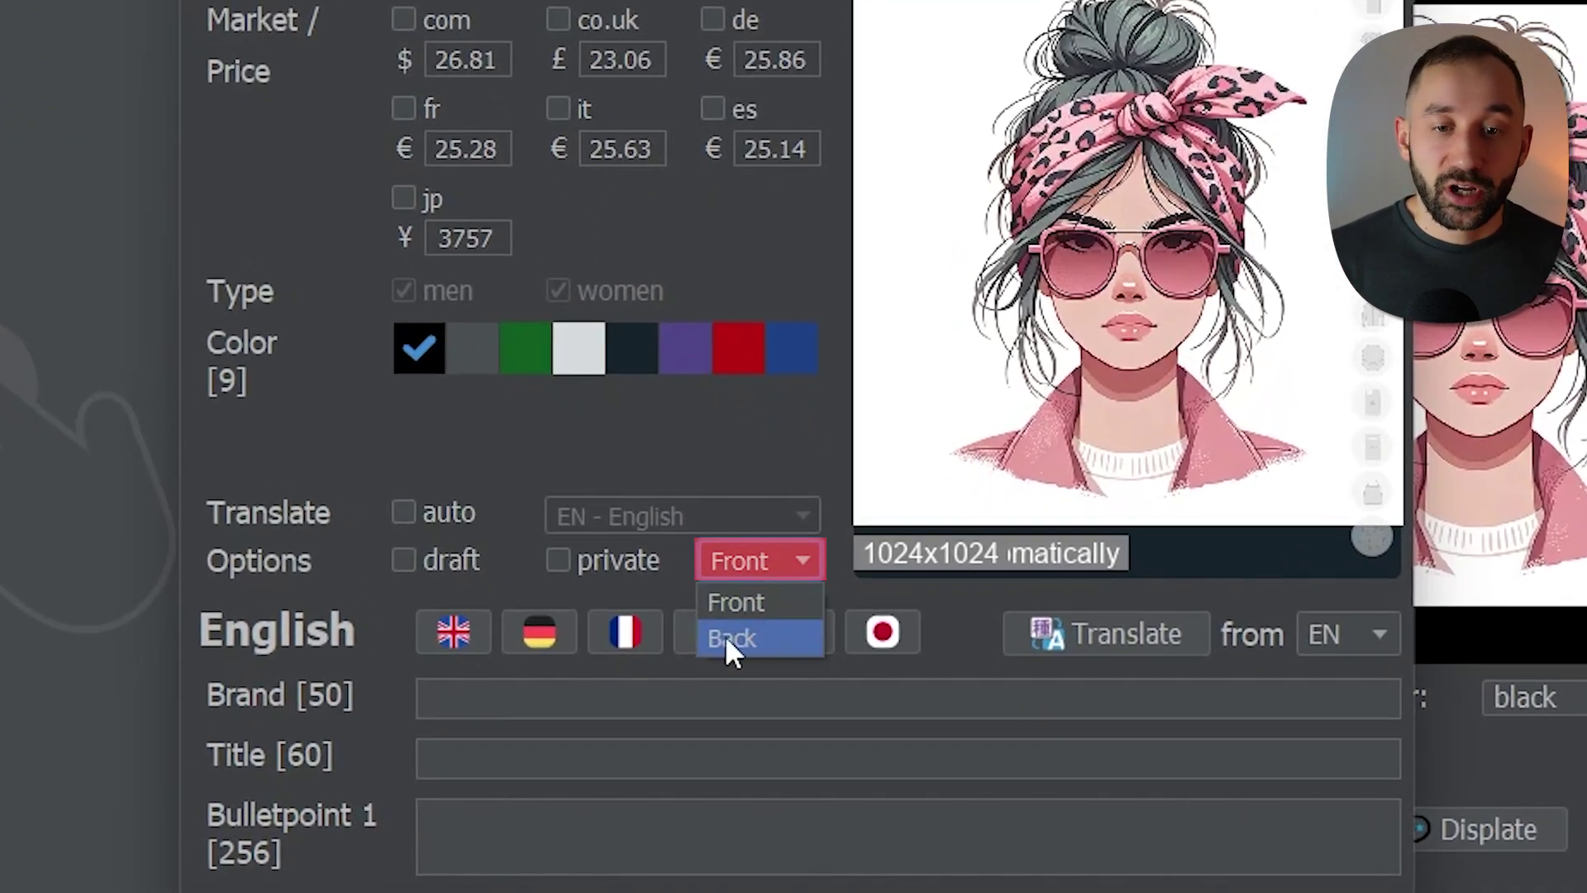
pyautogui.click(761, 637)
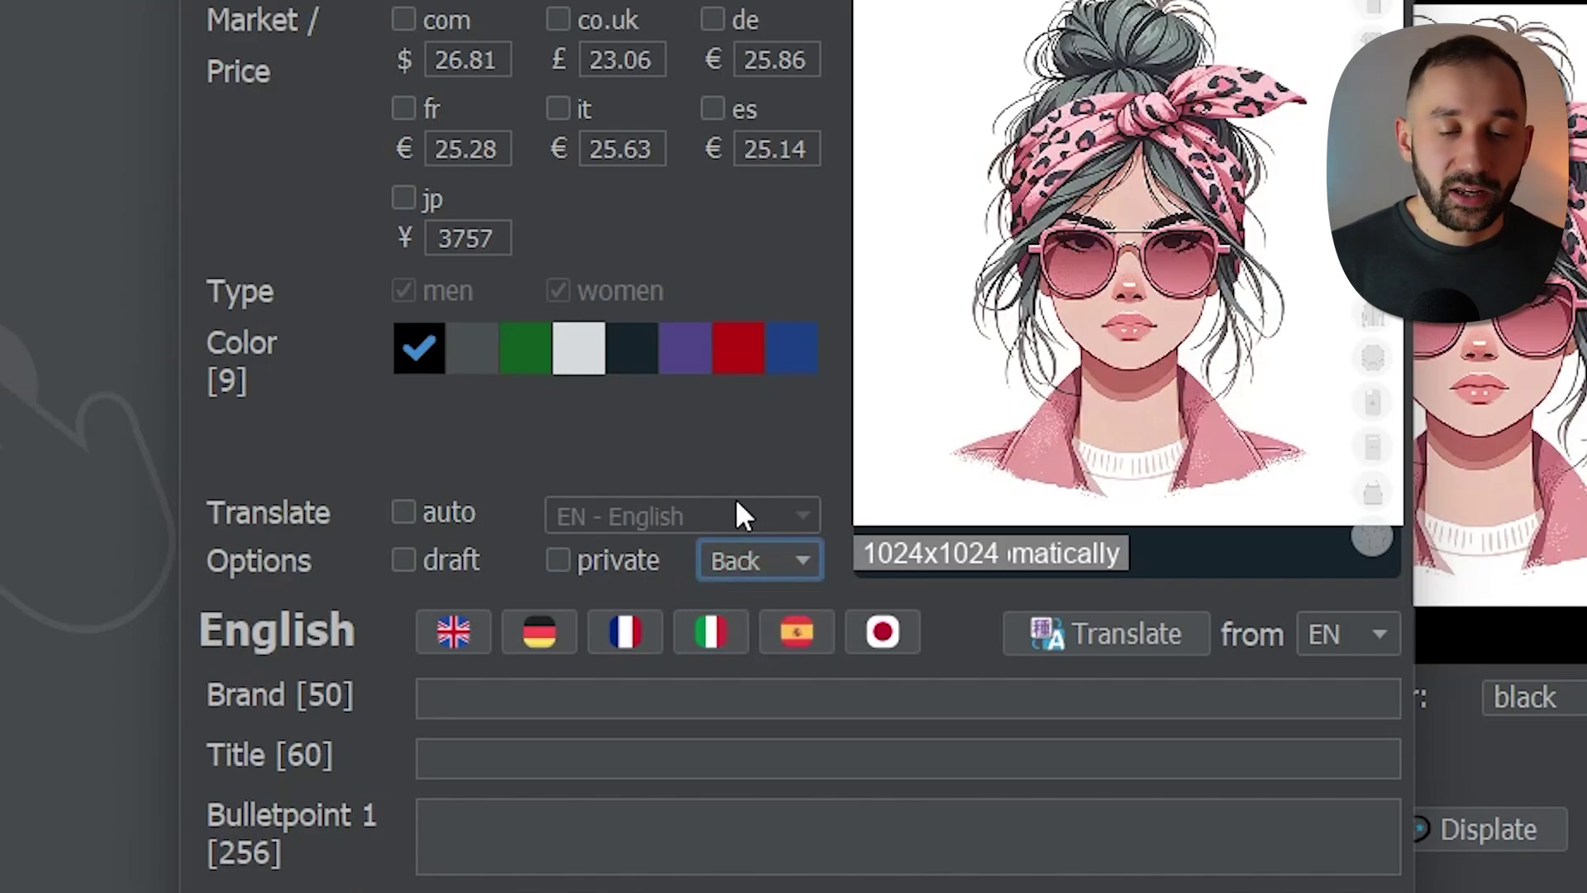
# - Enable the com market for the Zip hoodie at $37.99 and add the dark navy color alongside black
pyautogui.doubleClick(446, 60)
pyautogui.write('37.99')
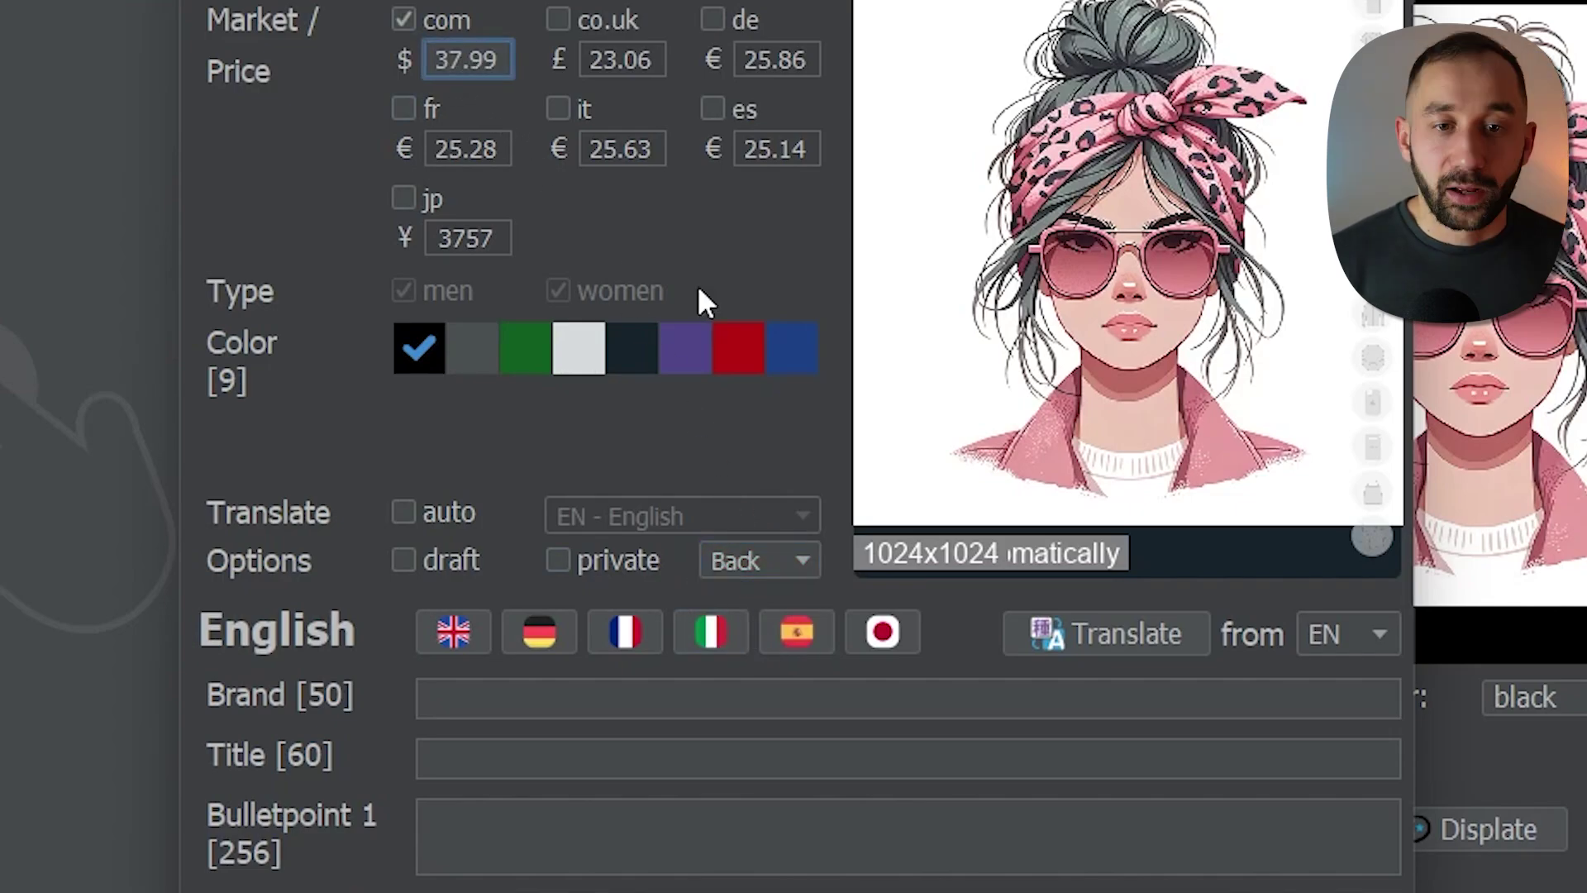
pyautogui.click(637, 349)
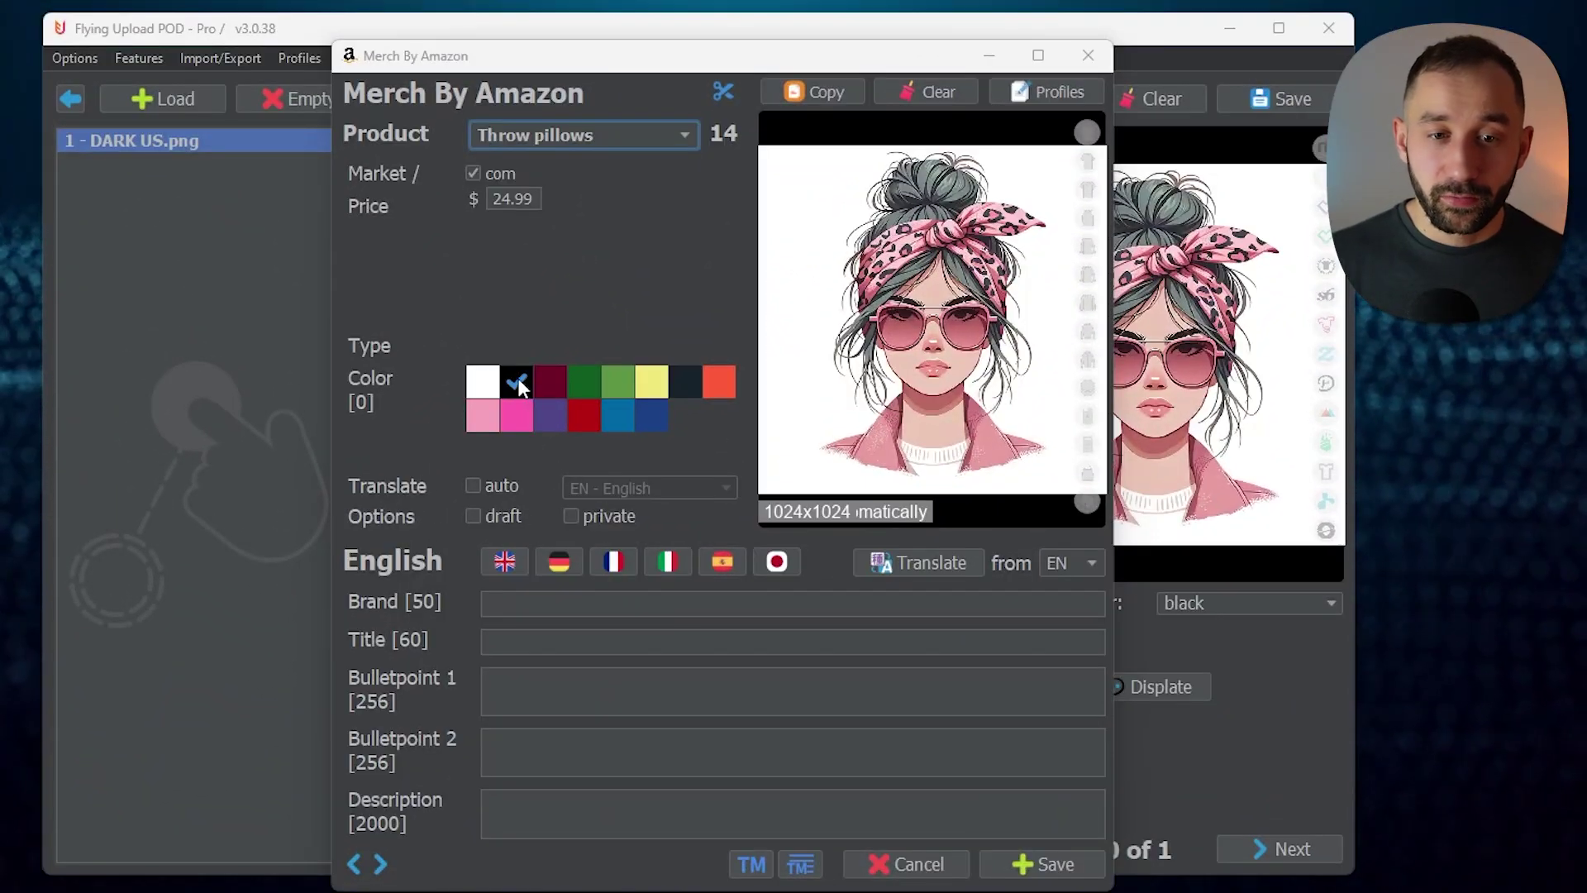
# - Review the market, price and color settings of the PopSockets grip and the Pullover hoodie
pyautogui.click(547, 141)
pyautogui.click(584, 411)
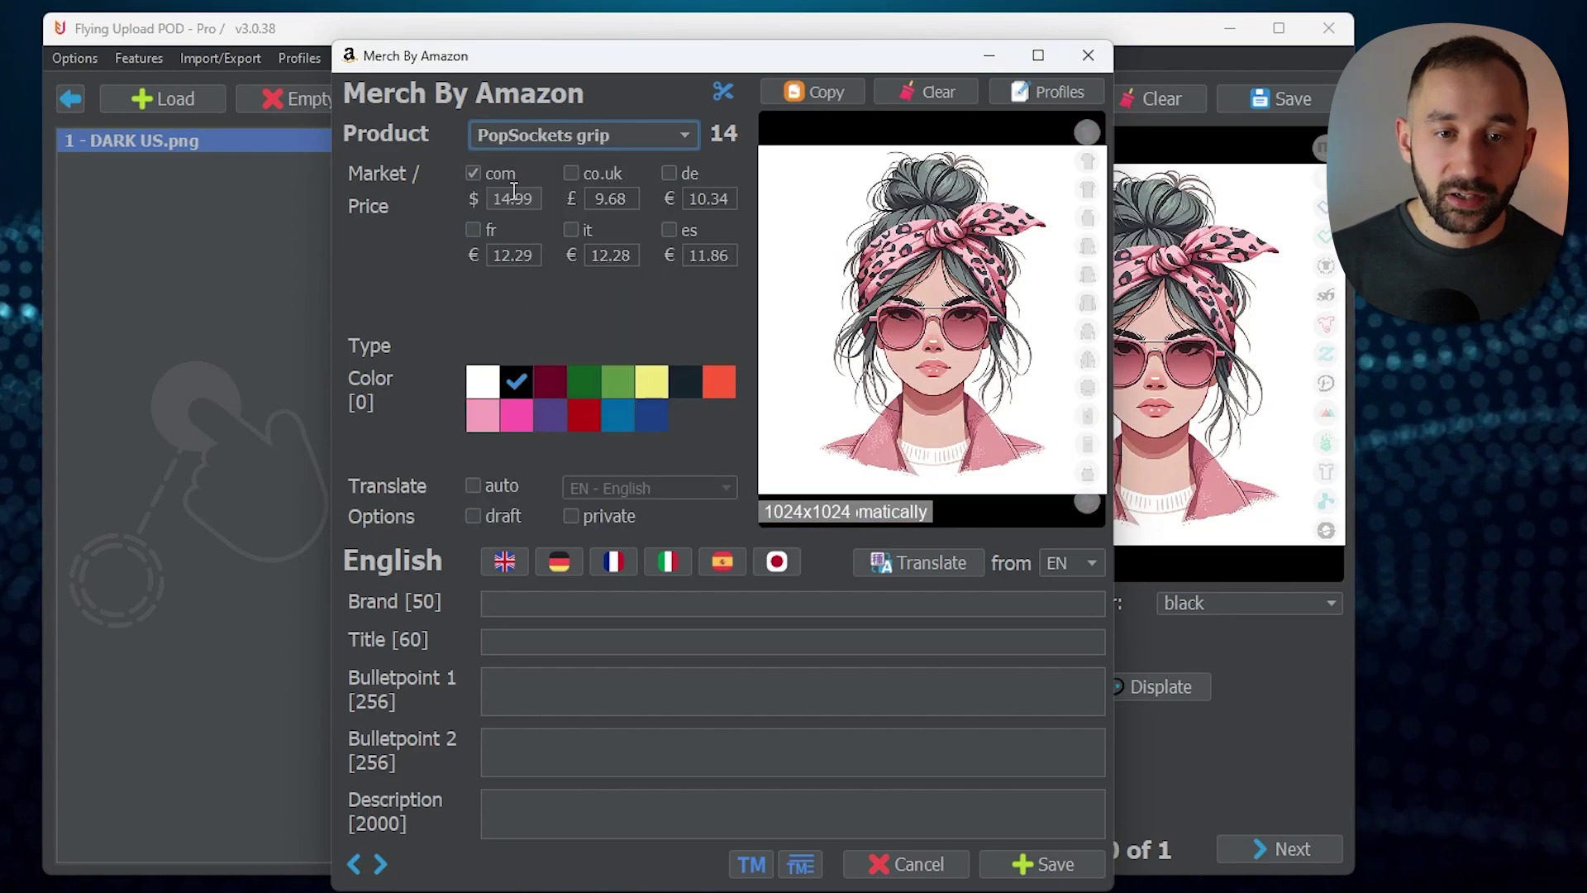
pyautogui.click(538, 139)
pyautogui.click(567, 360)
pyautogui.click(589, 383)
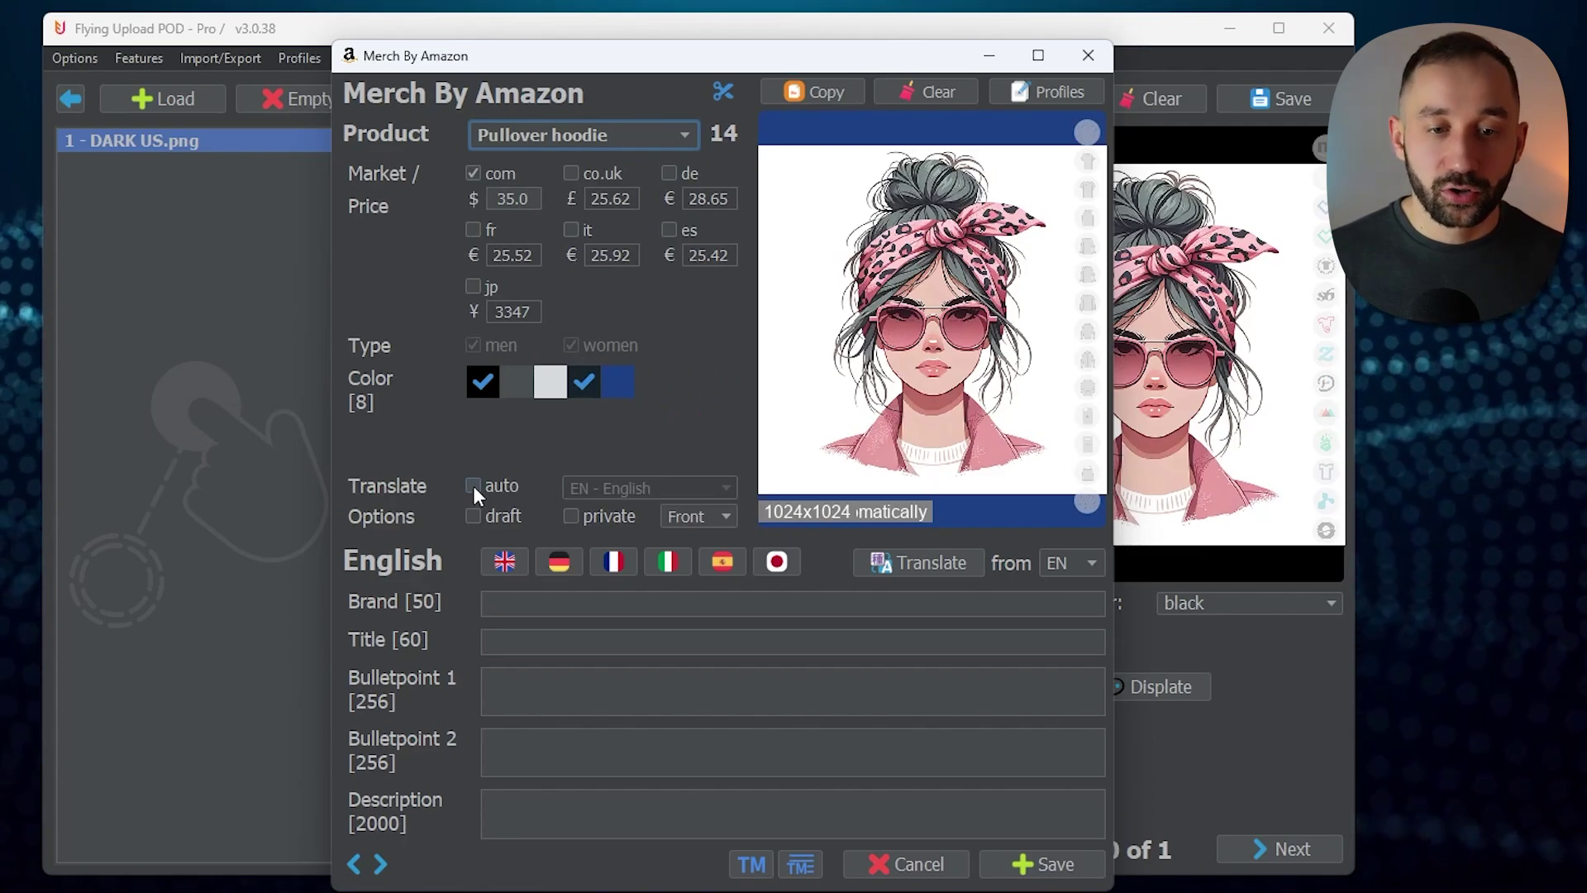
# - Enable the co.uk market alongside com for the Pullover hoodie, trying out and clearing de, es, it and fr
pyautogui.click(570, 173)
pyautogui.click(668, 173)
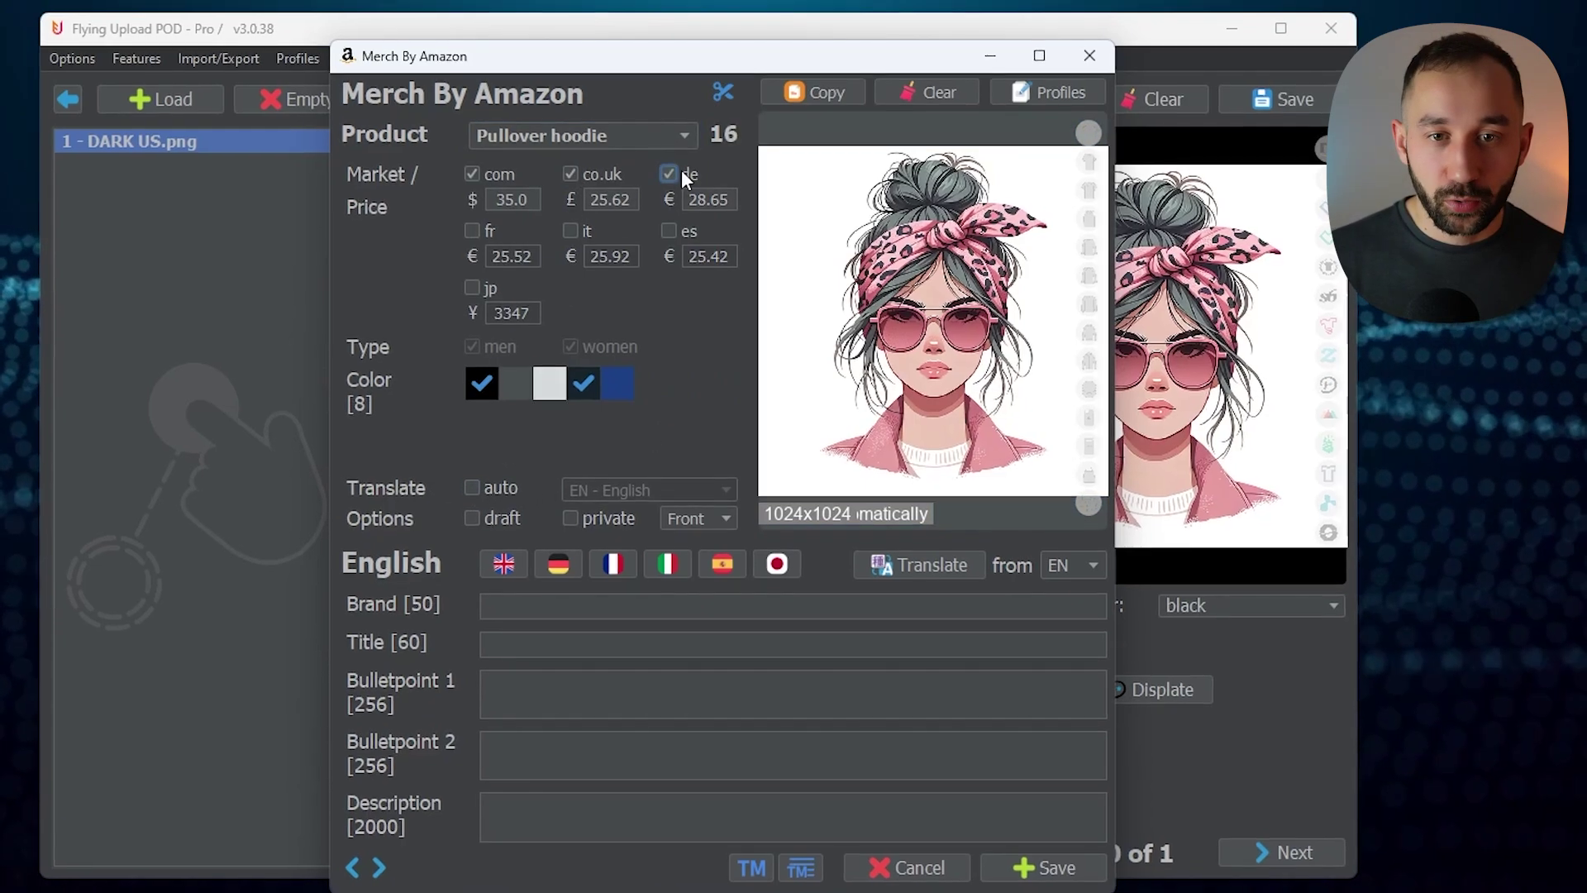
pyautogui.click(669, 229)
pyautogui.click(570, 229)
pyautogui.click(473, 229)
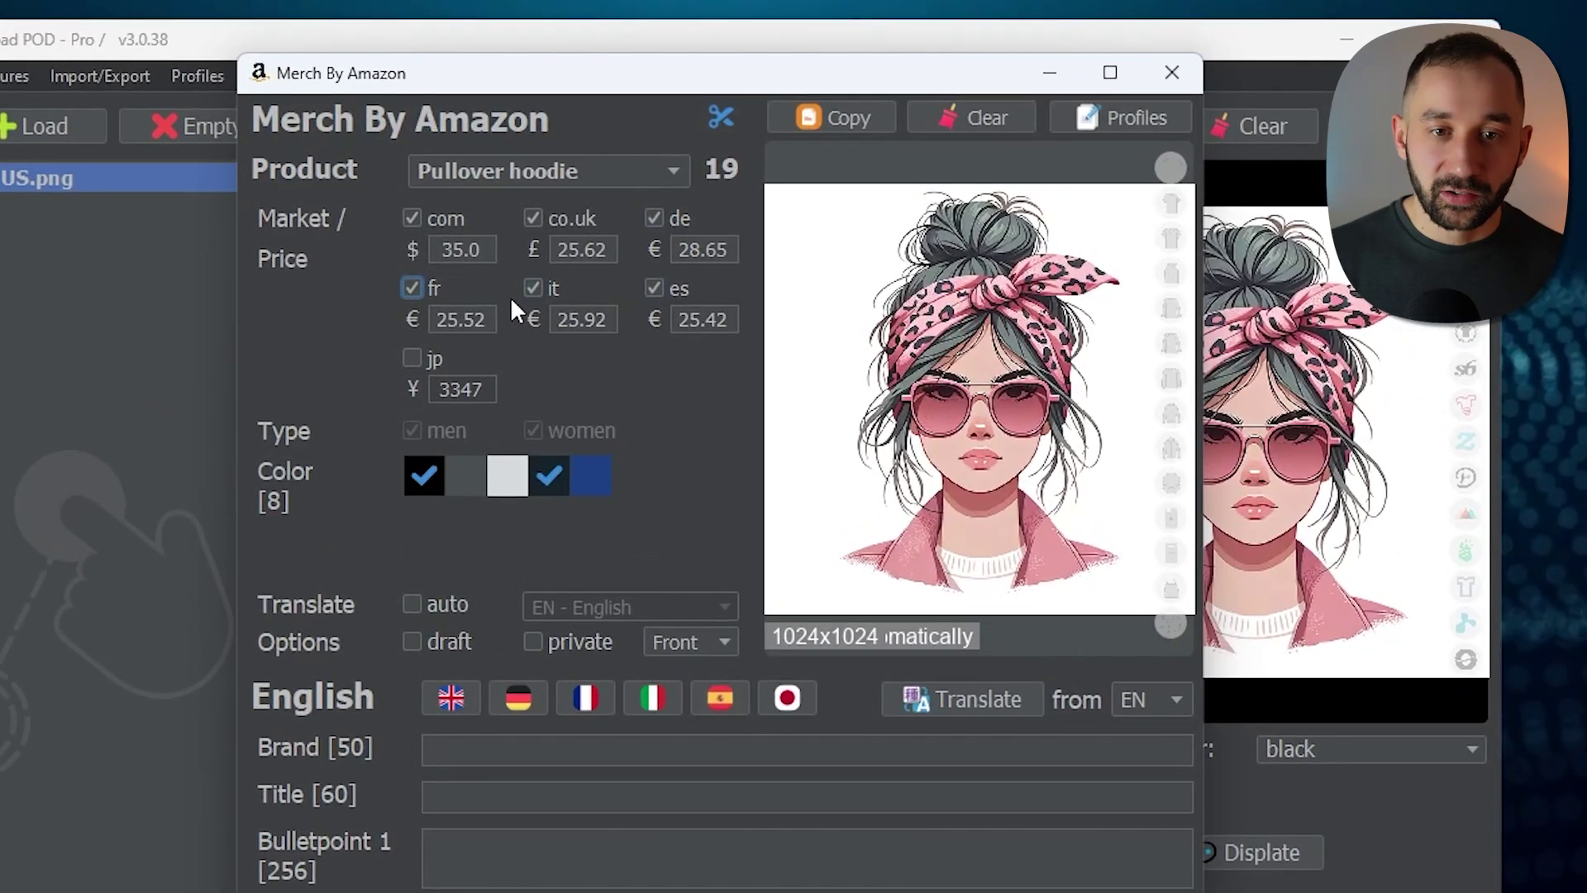
pyautogui.click(412, 287)
pyautogui.click(534, 288)
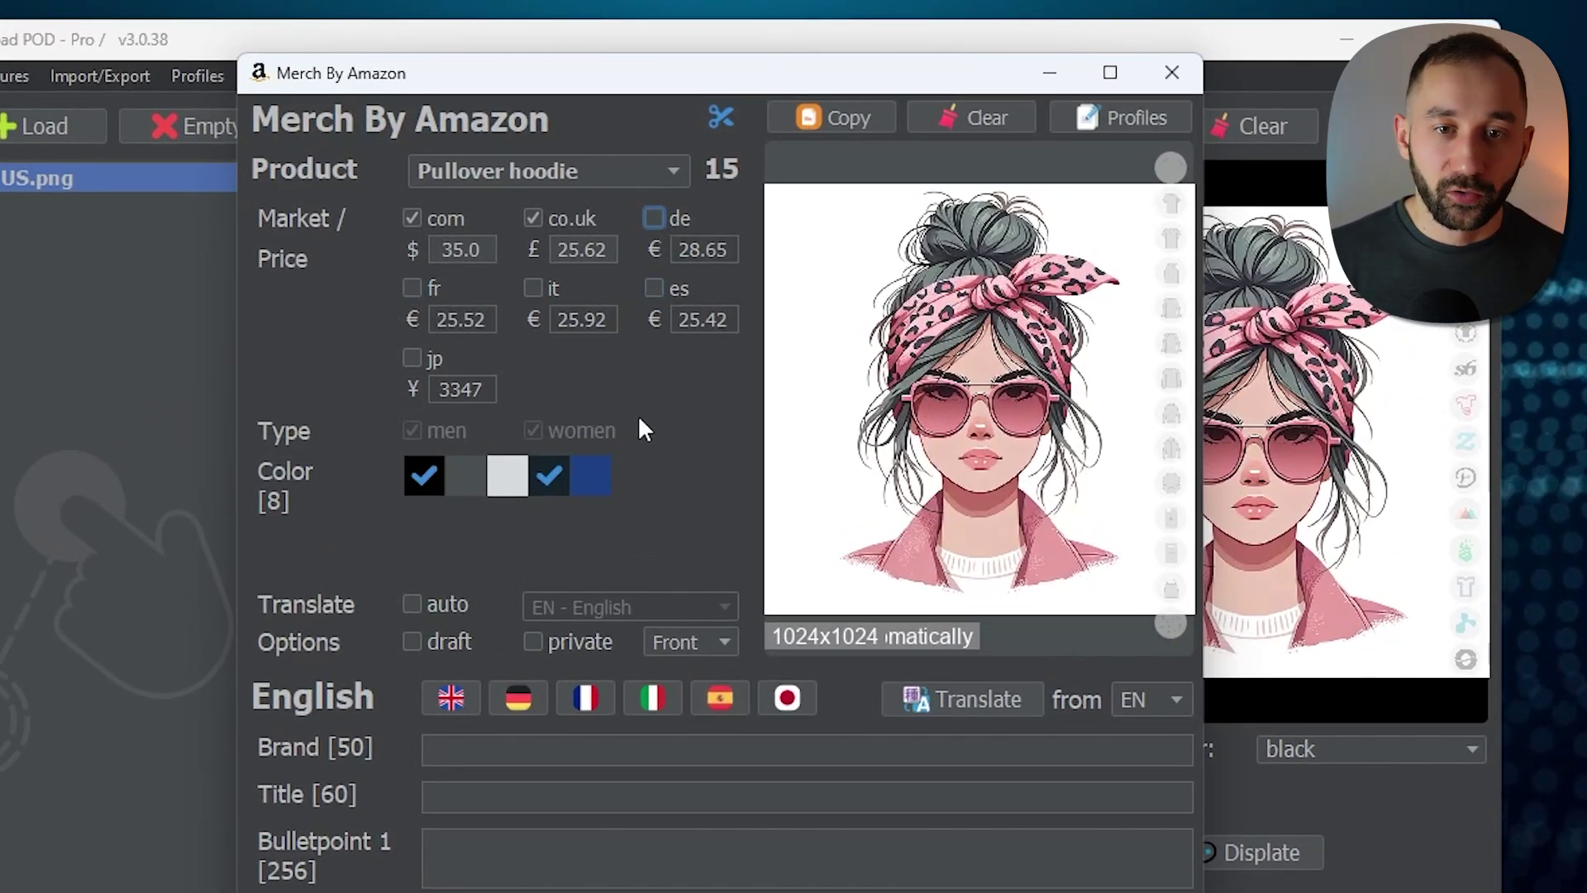
# - Try out the auto translate and draft options for the Pullover hoodie, switching each one back off
pyautogui.click(412, 603)
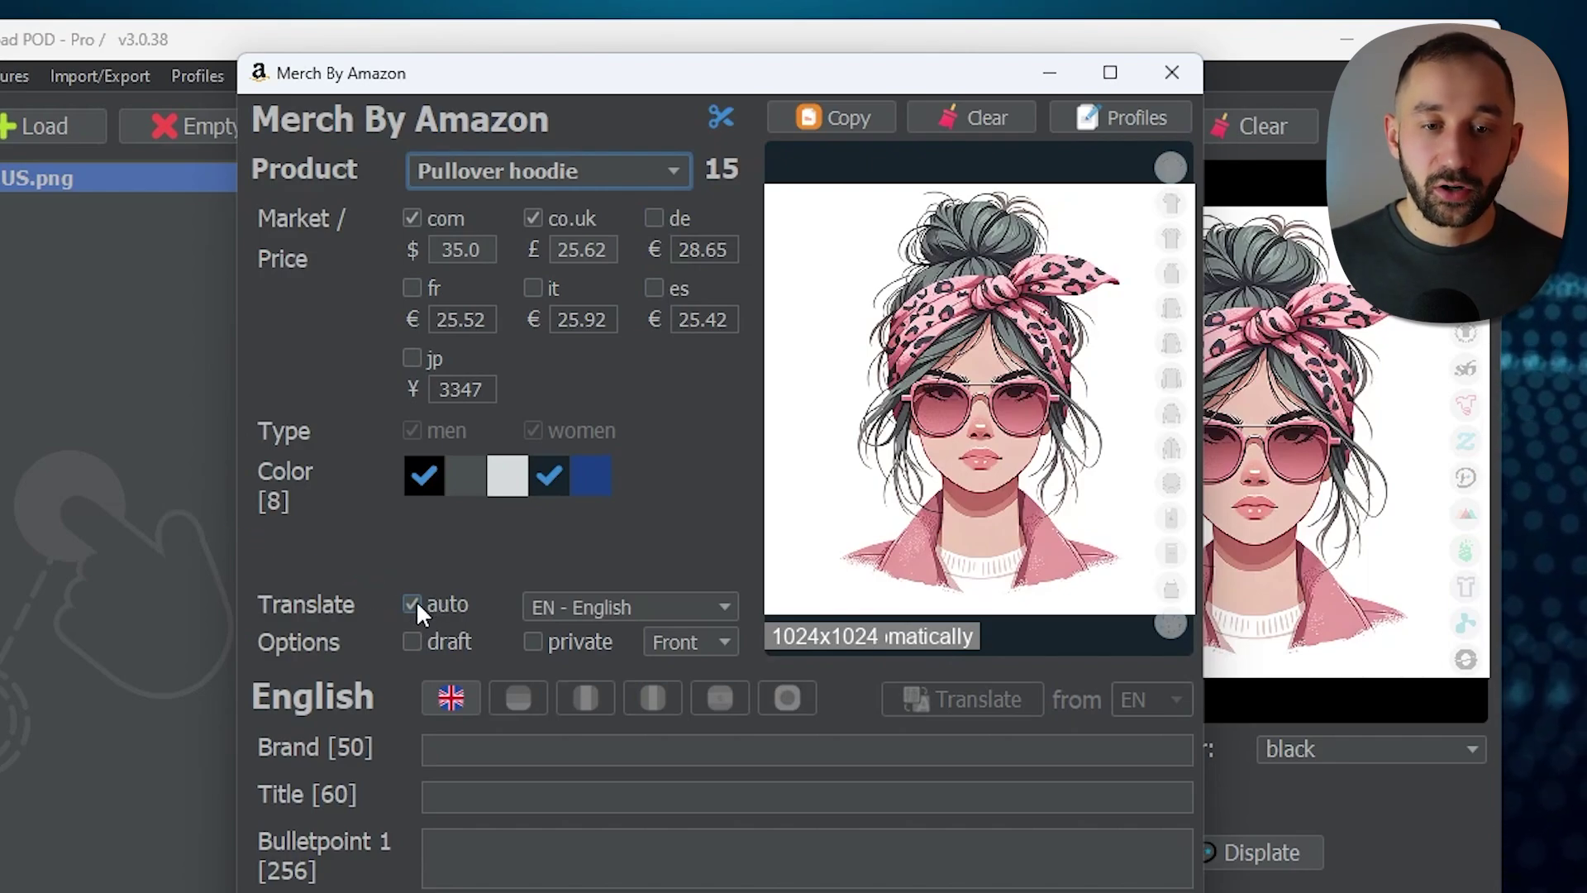
pyautogui.click(415, 601)
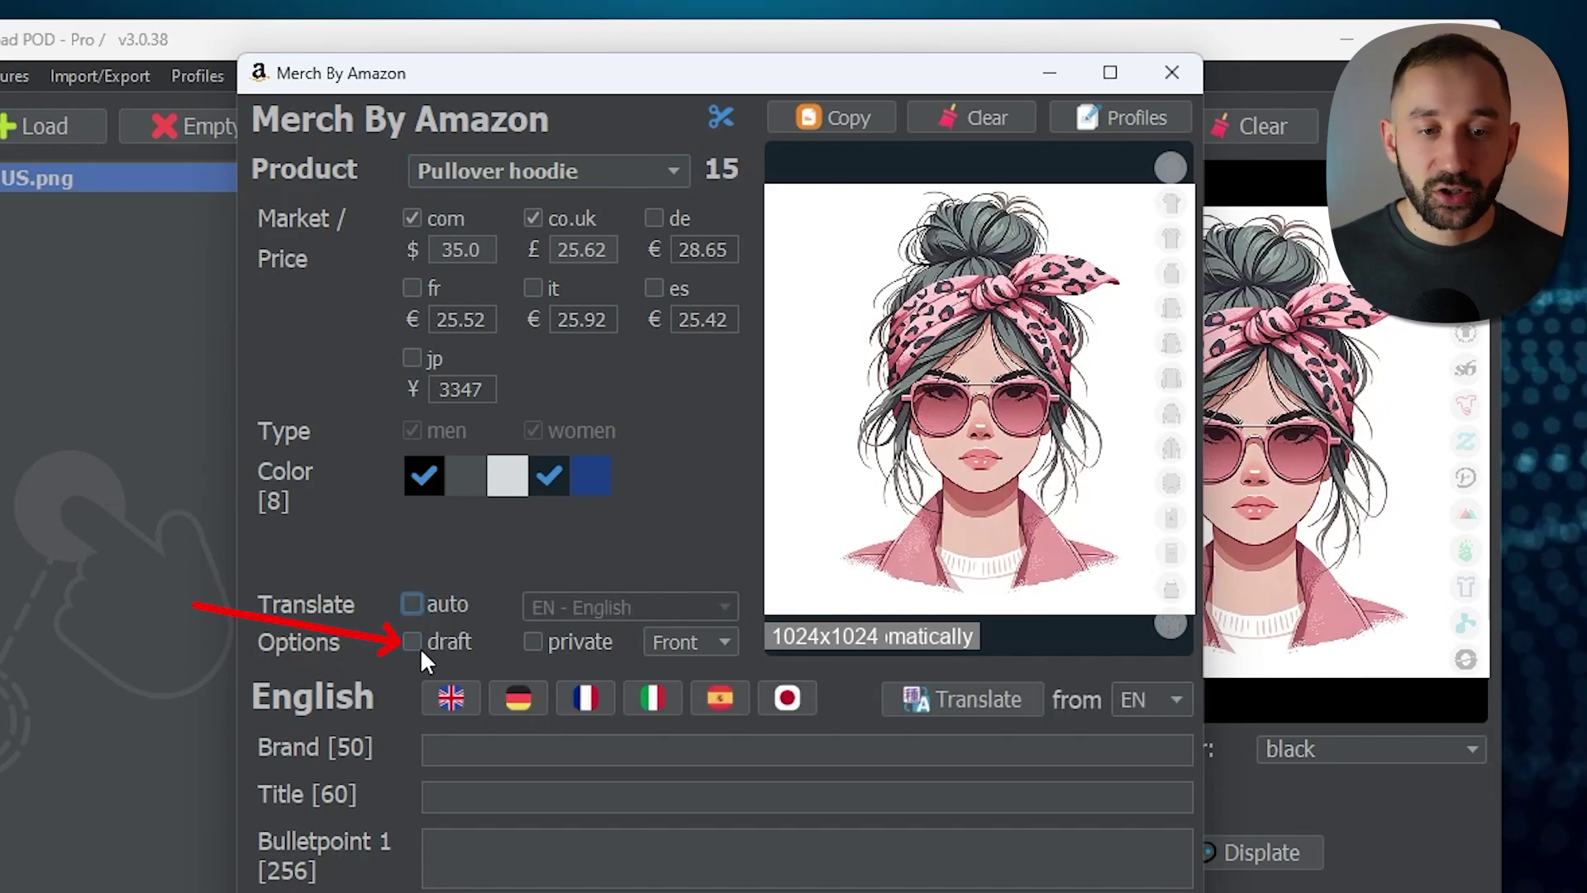
pyautogui.click(413, 643)
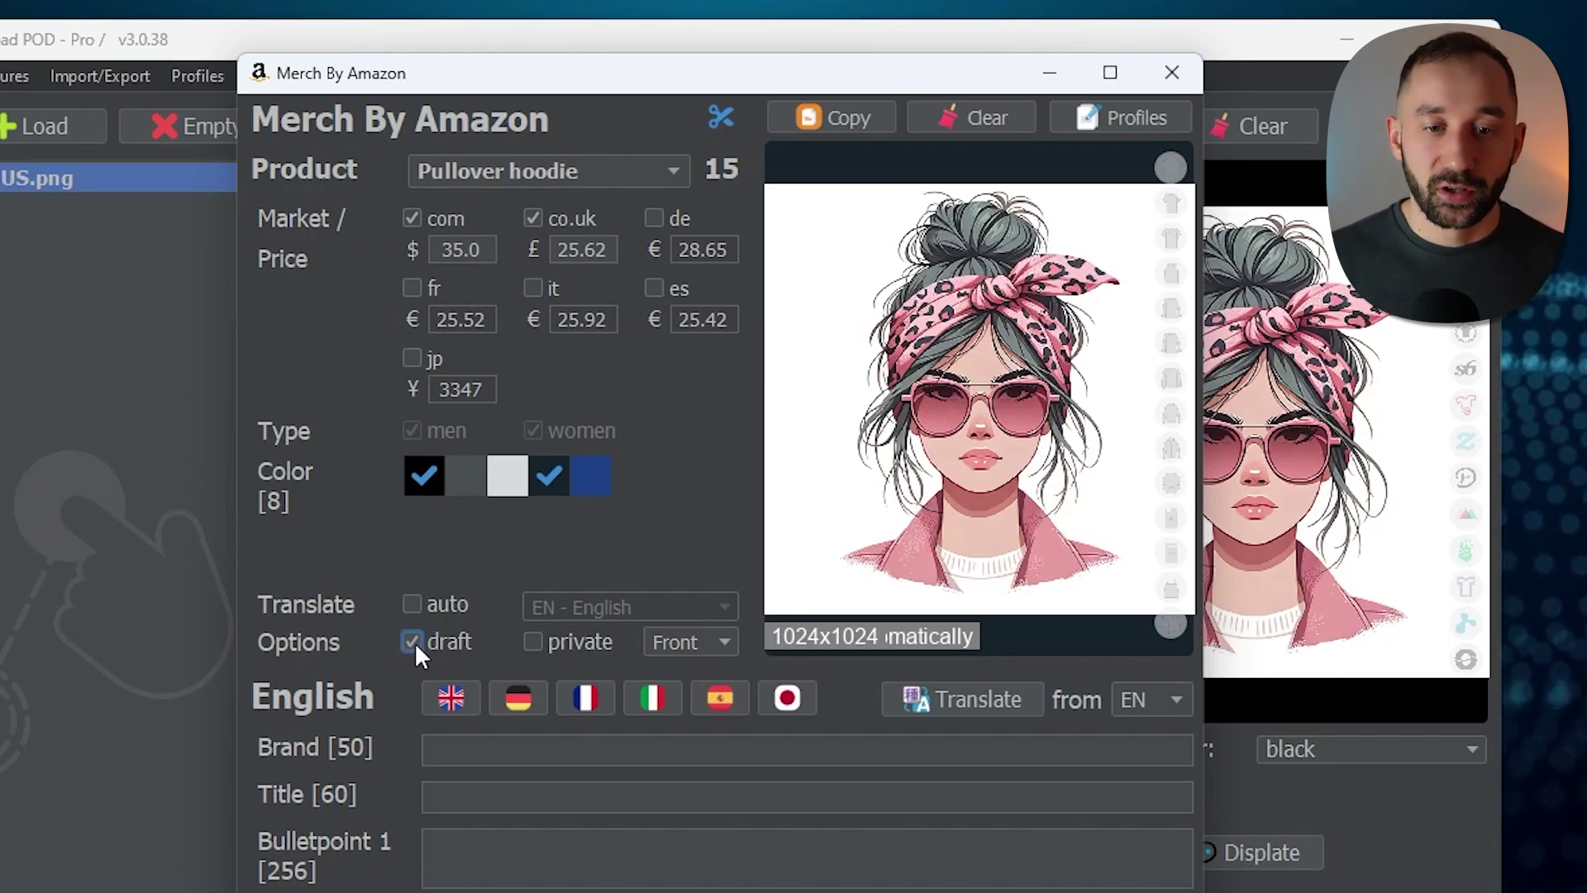
pyautogui.click(411, 642)
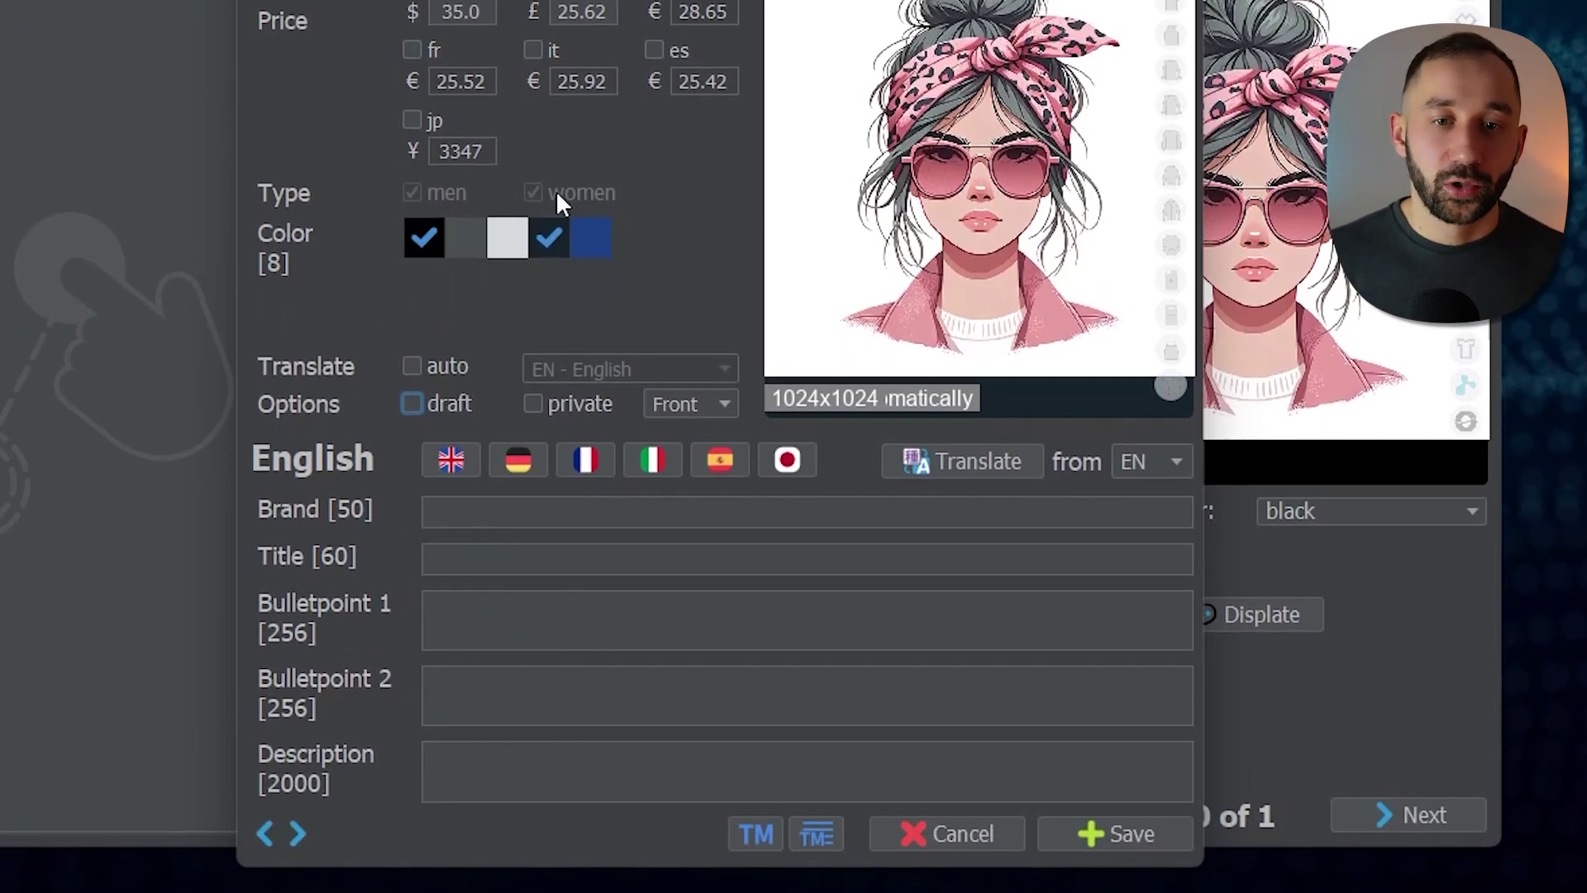
# - Save the Amazon options of the DARK US profile, accepting the empty brand and title texts
pyautogui.click(1103, 830)
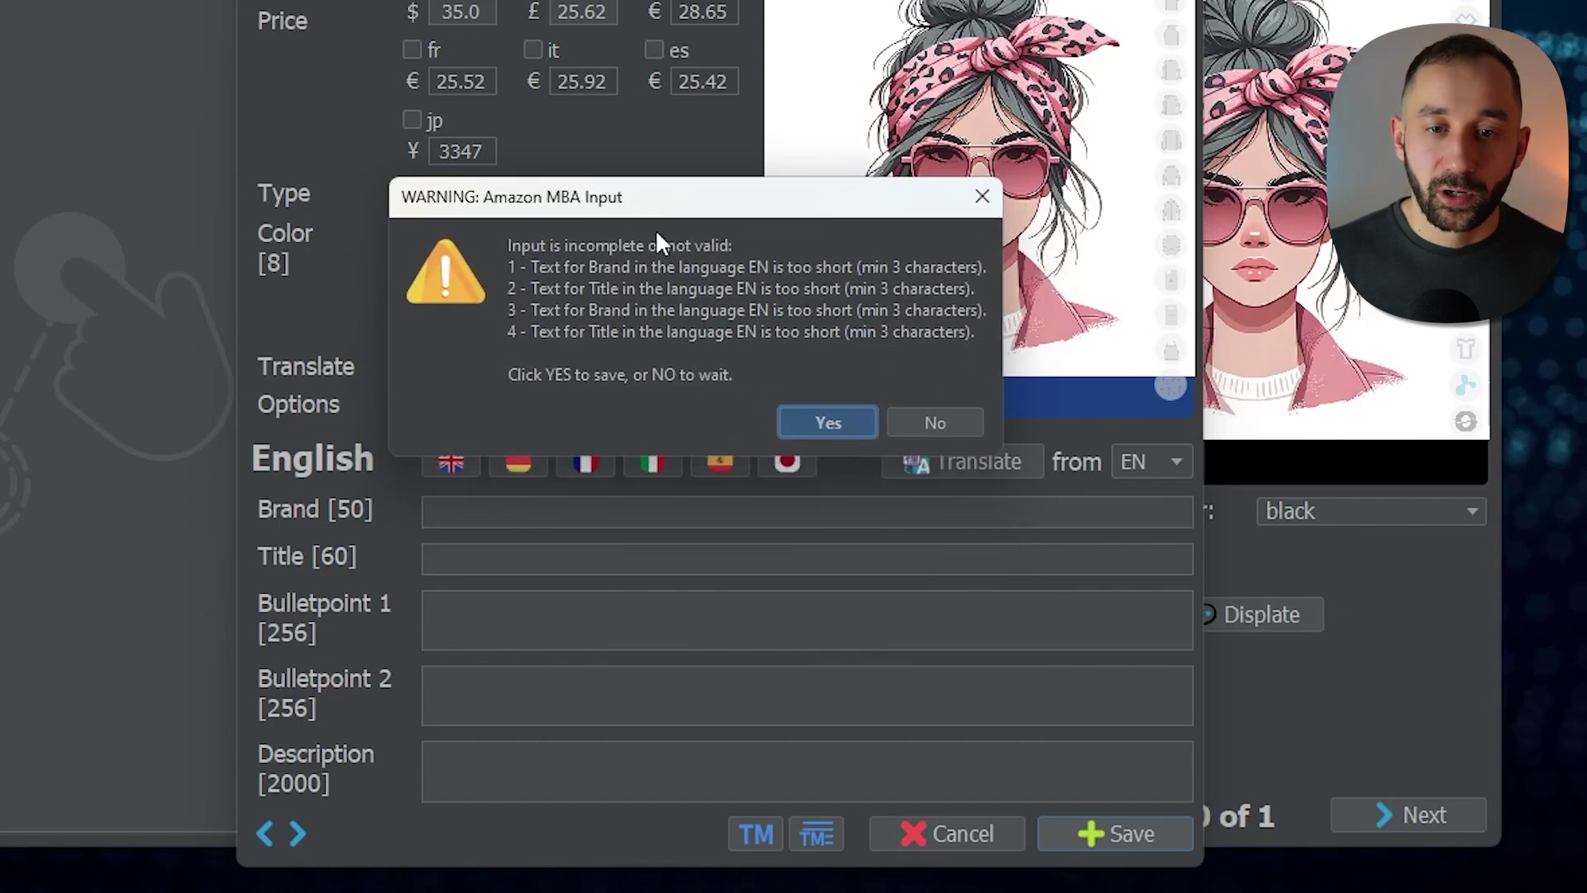
pyautogui.click(835, 422)
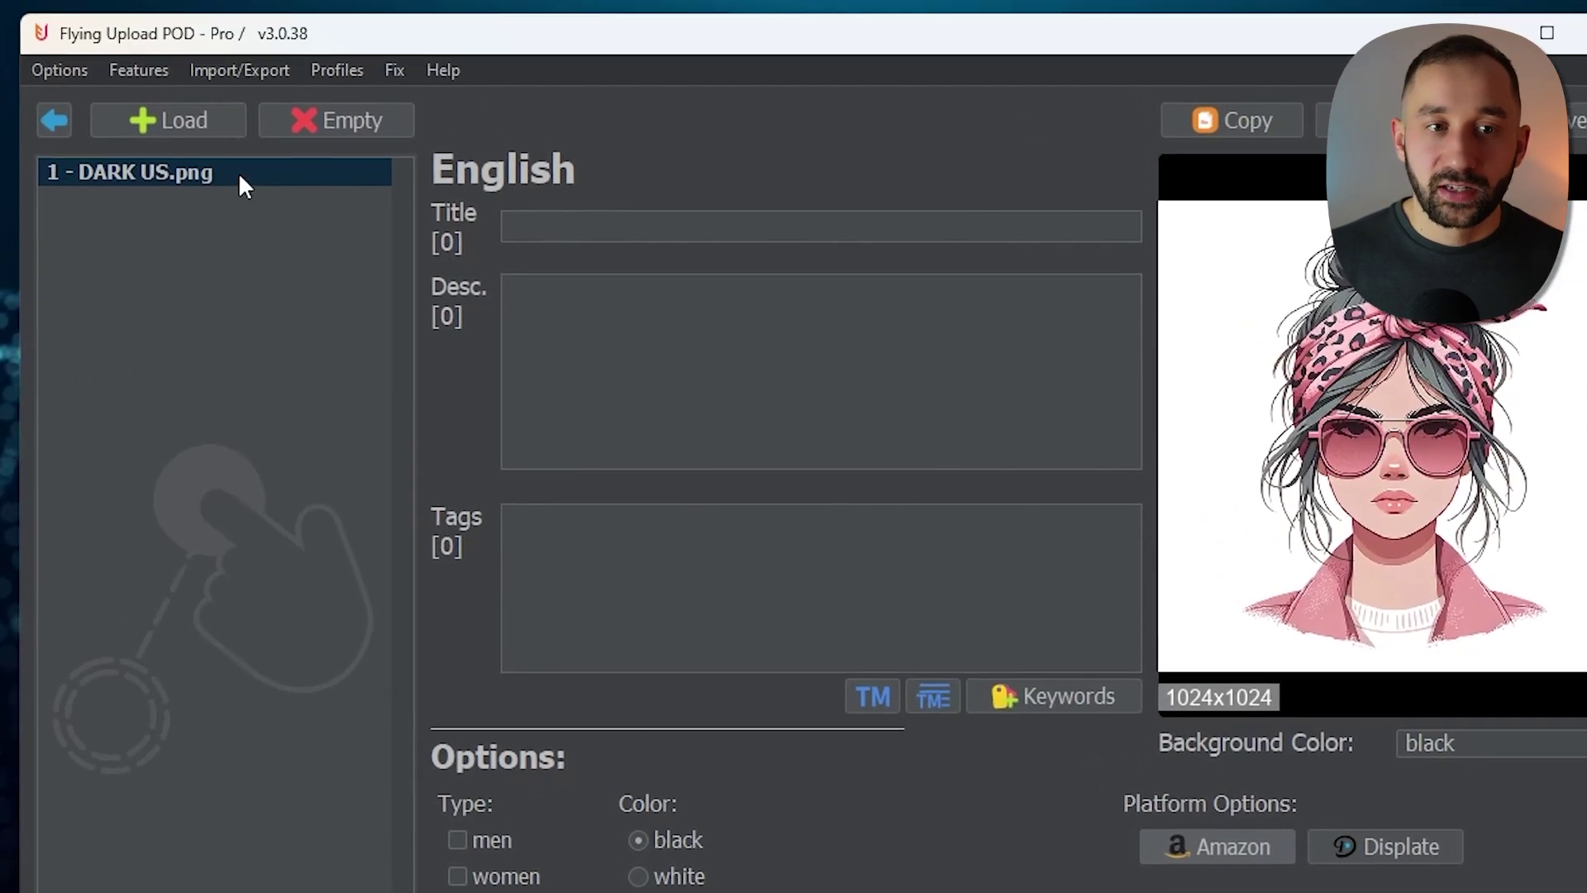
# - Load the design files A.png, B.png, C.png, D.png and E.png as listings
pyautogui.click(184, 81)
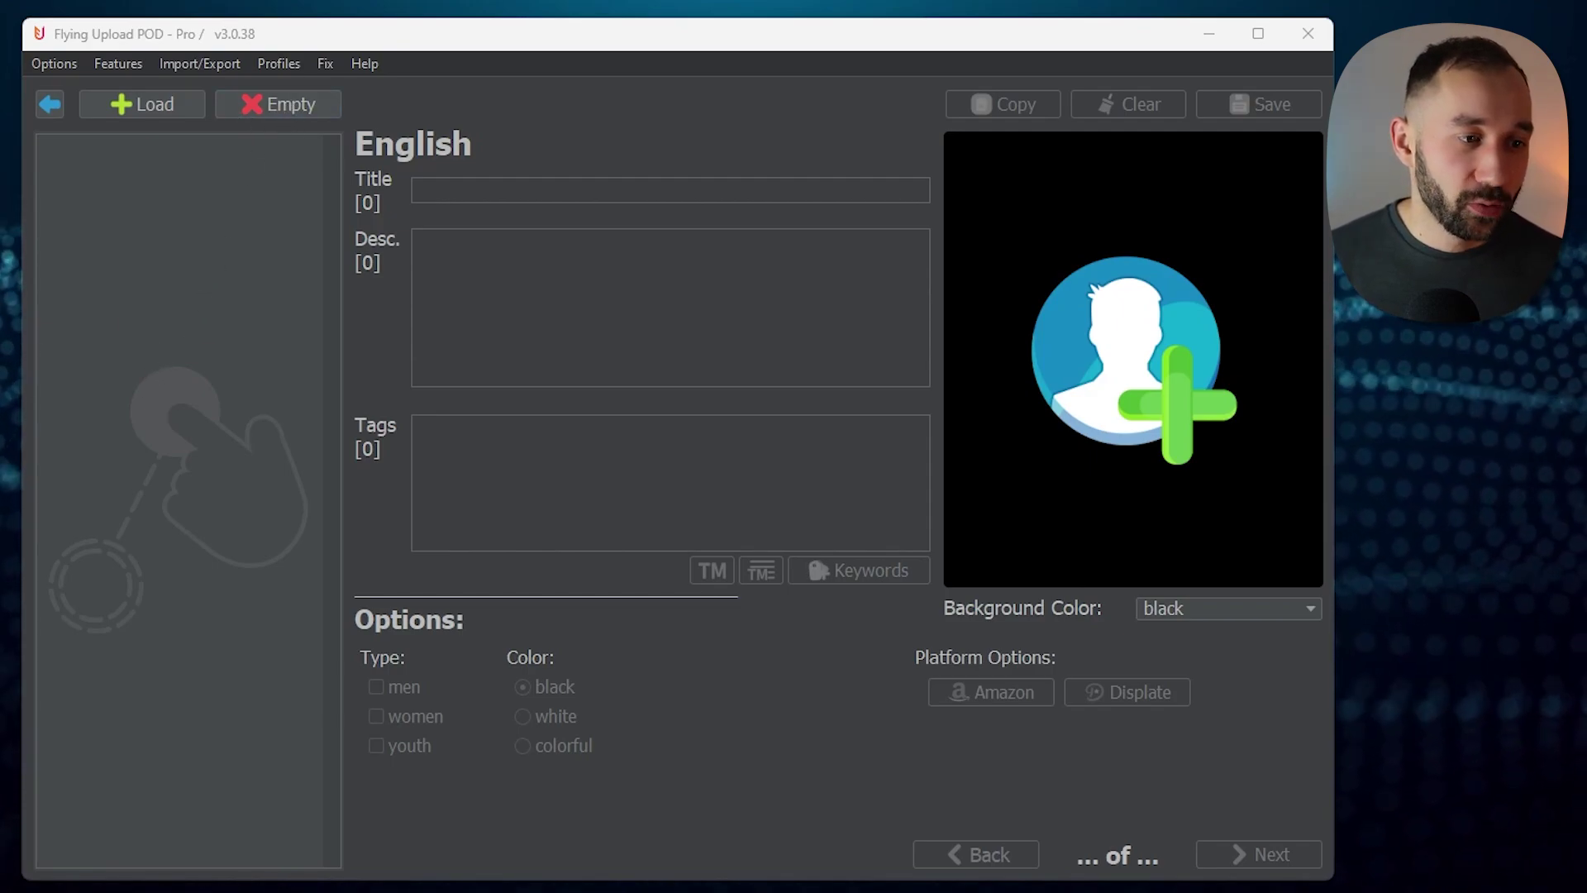
pyautogui.moveTo(0, 248); pyautogui.dragTo(170, 240)
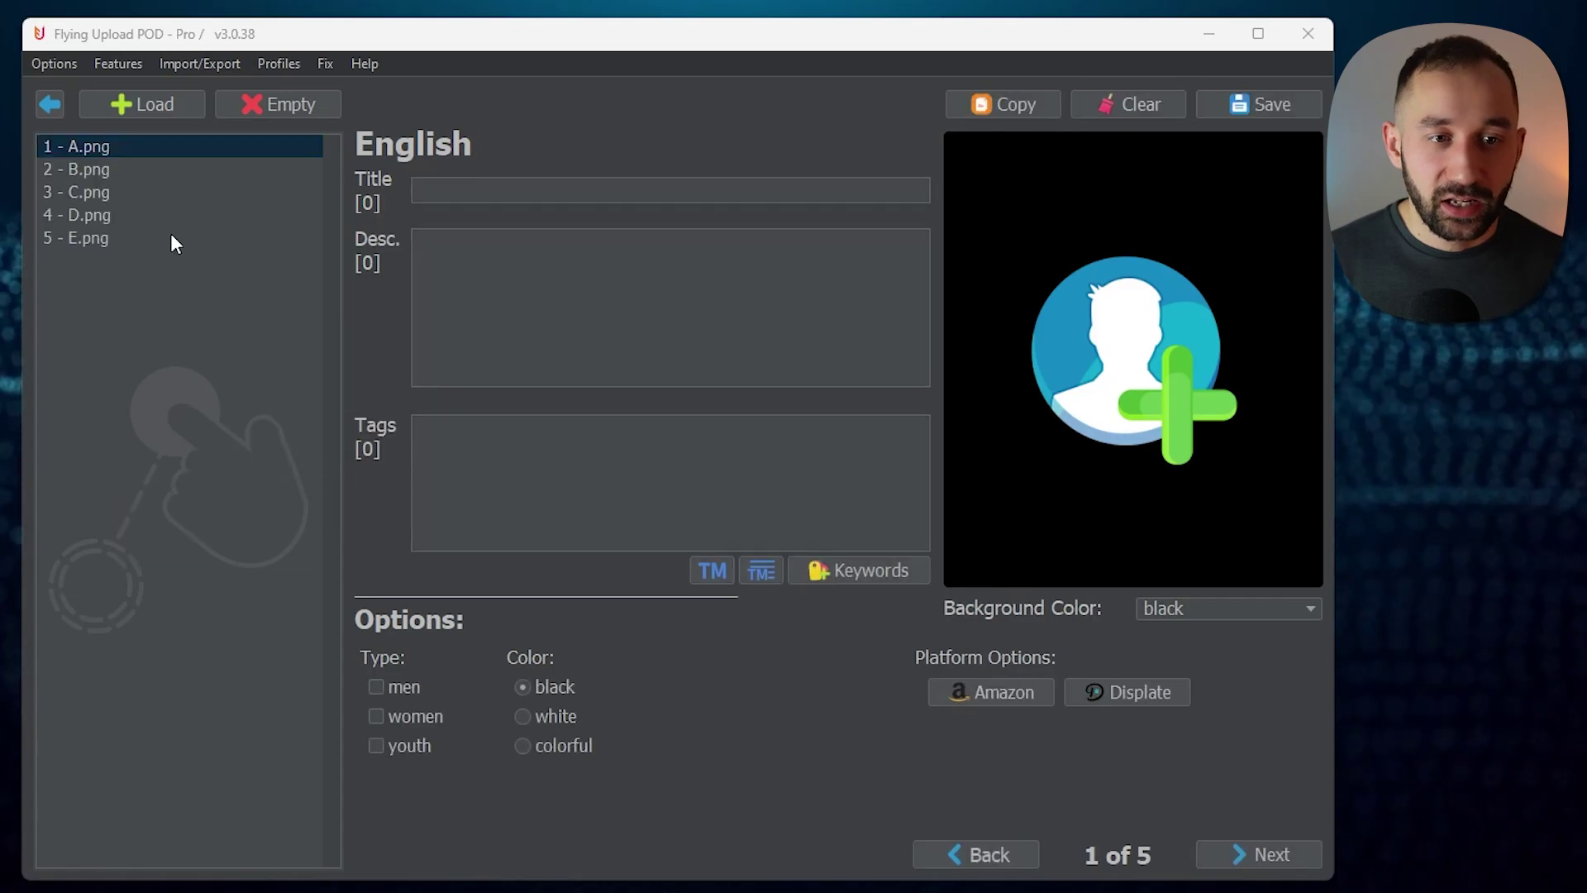
# - Preview the loaded designs B.png through E.png one after another
pyautogui.click(99, 171)
pyautogui.click(114, 192)
pyautogui.click(110, 215)
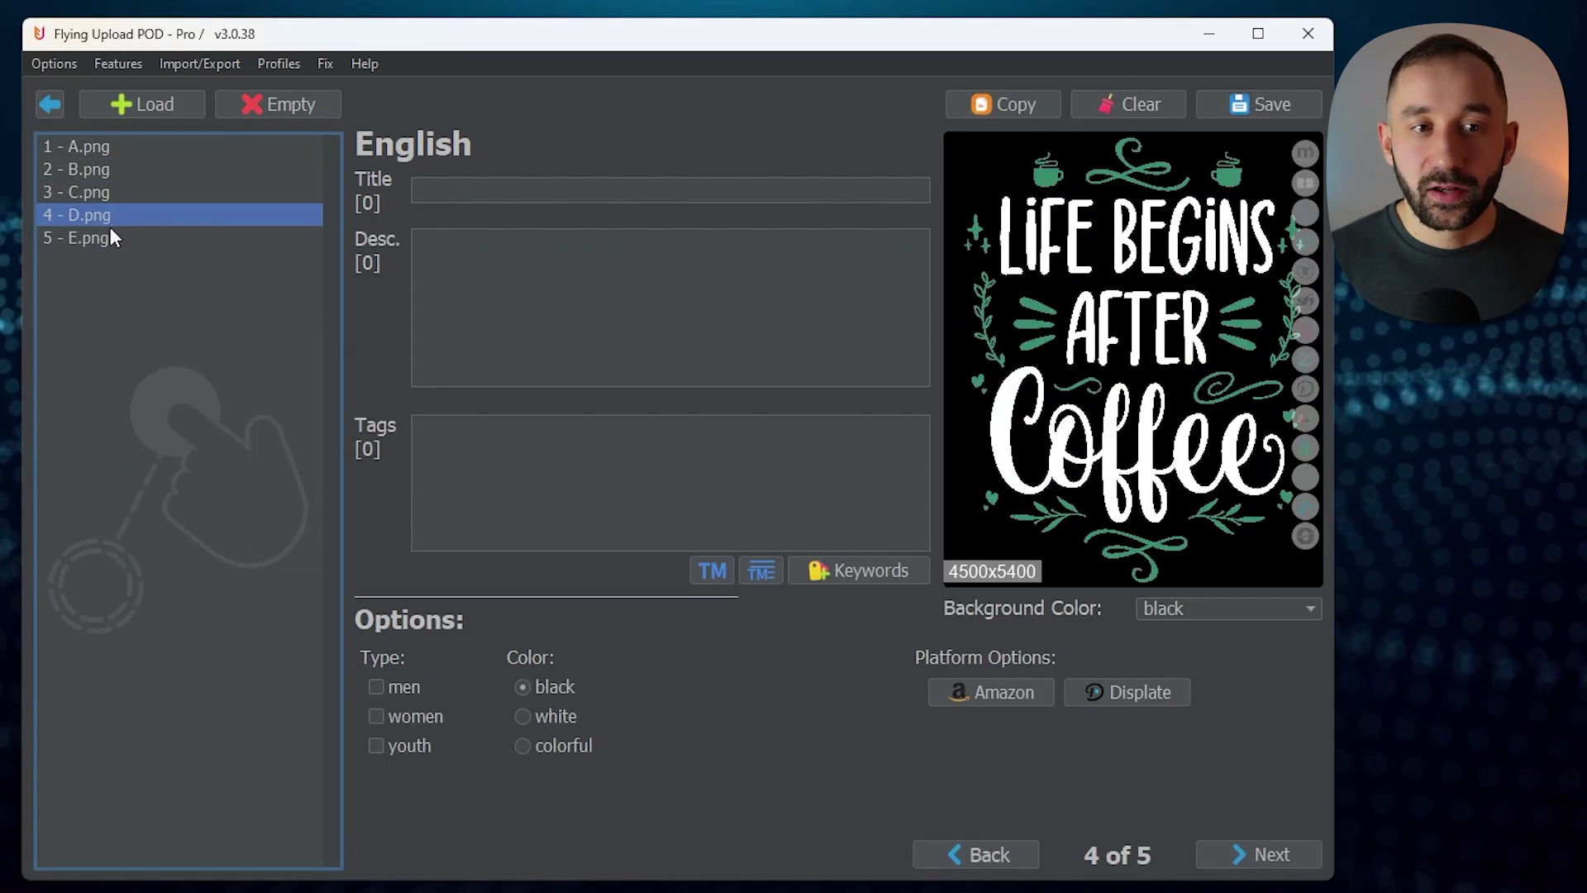
pyautogui.click(111, 237)
pyautogui.click(108, 192)
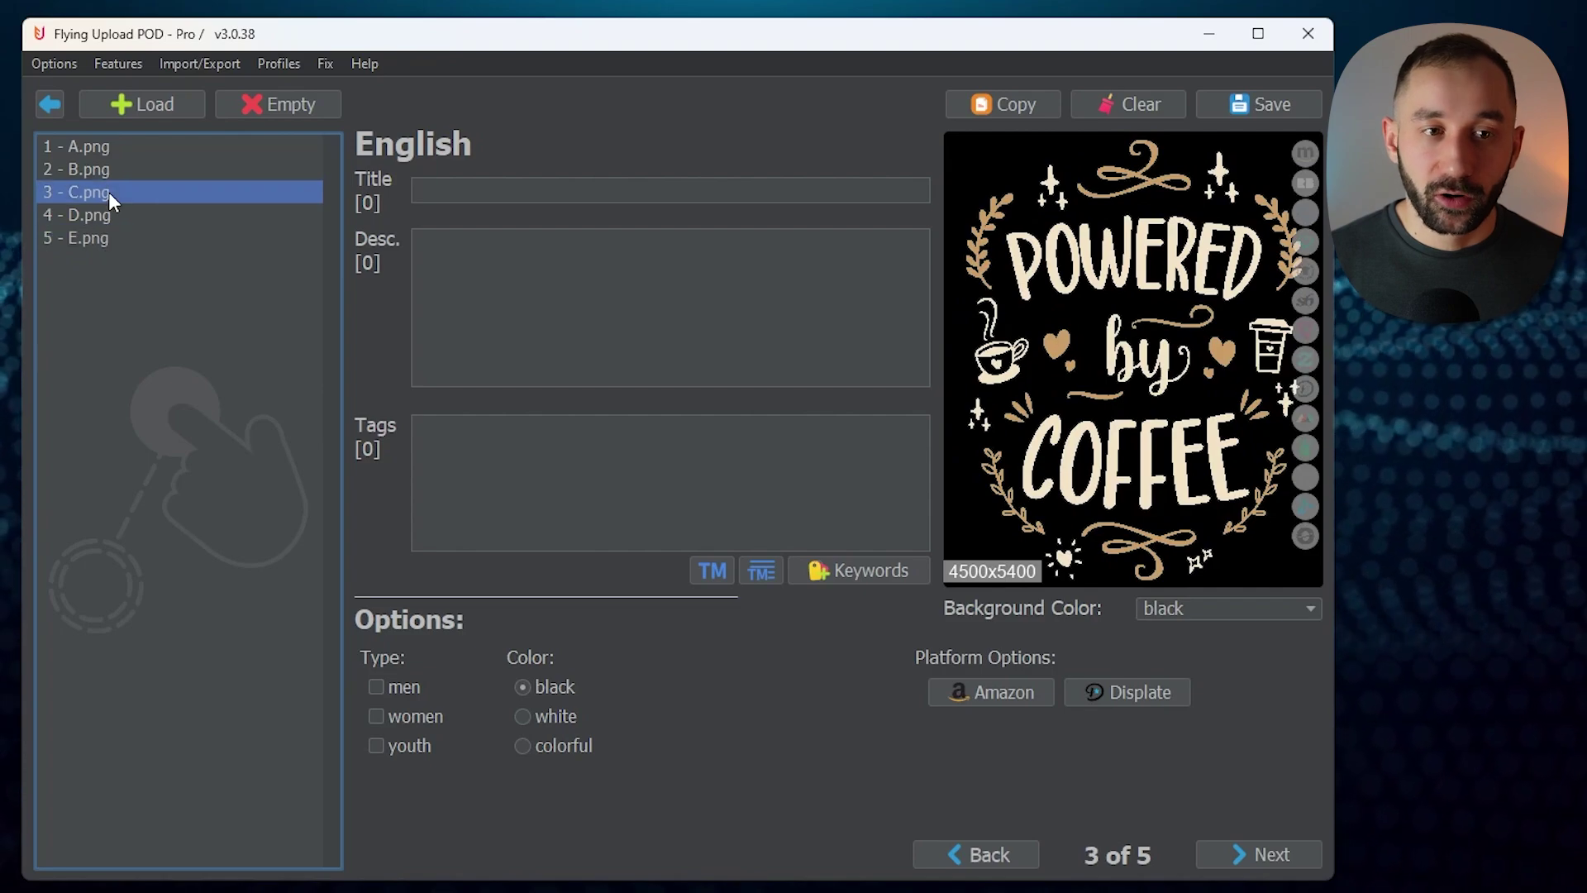
pyautogui.click(105, 172)
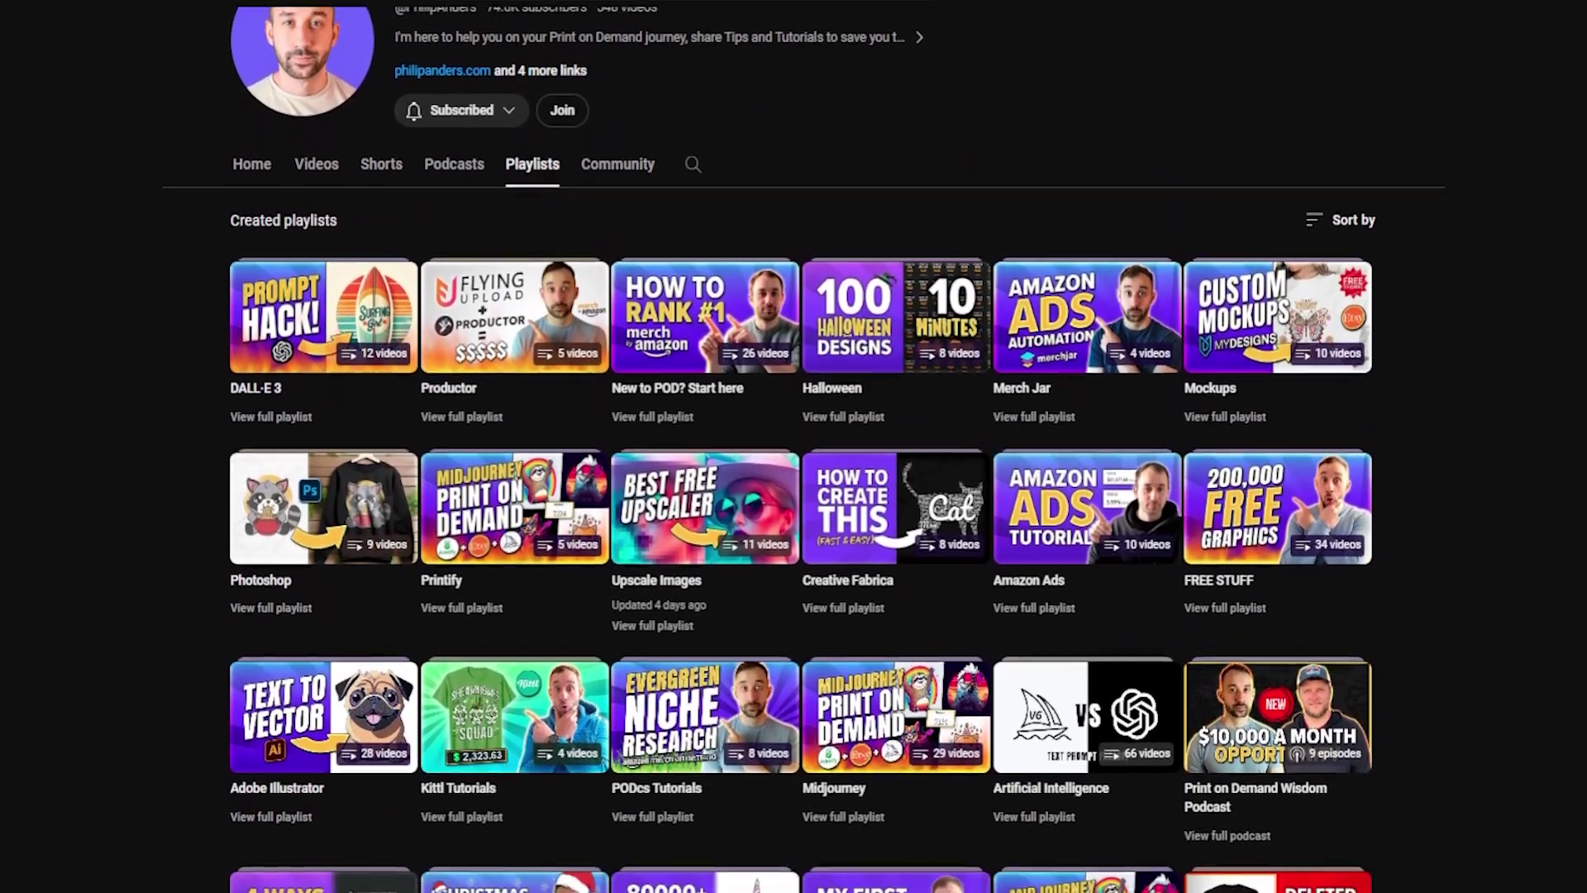
pyautogui.scroll(-3, 794, 447)
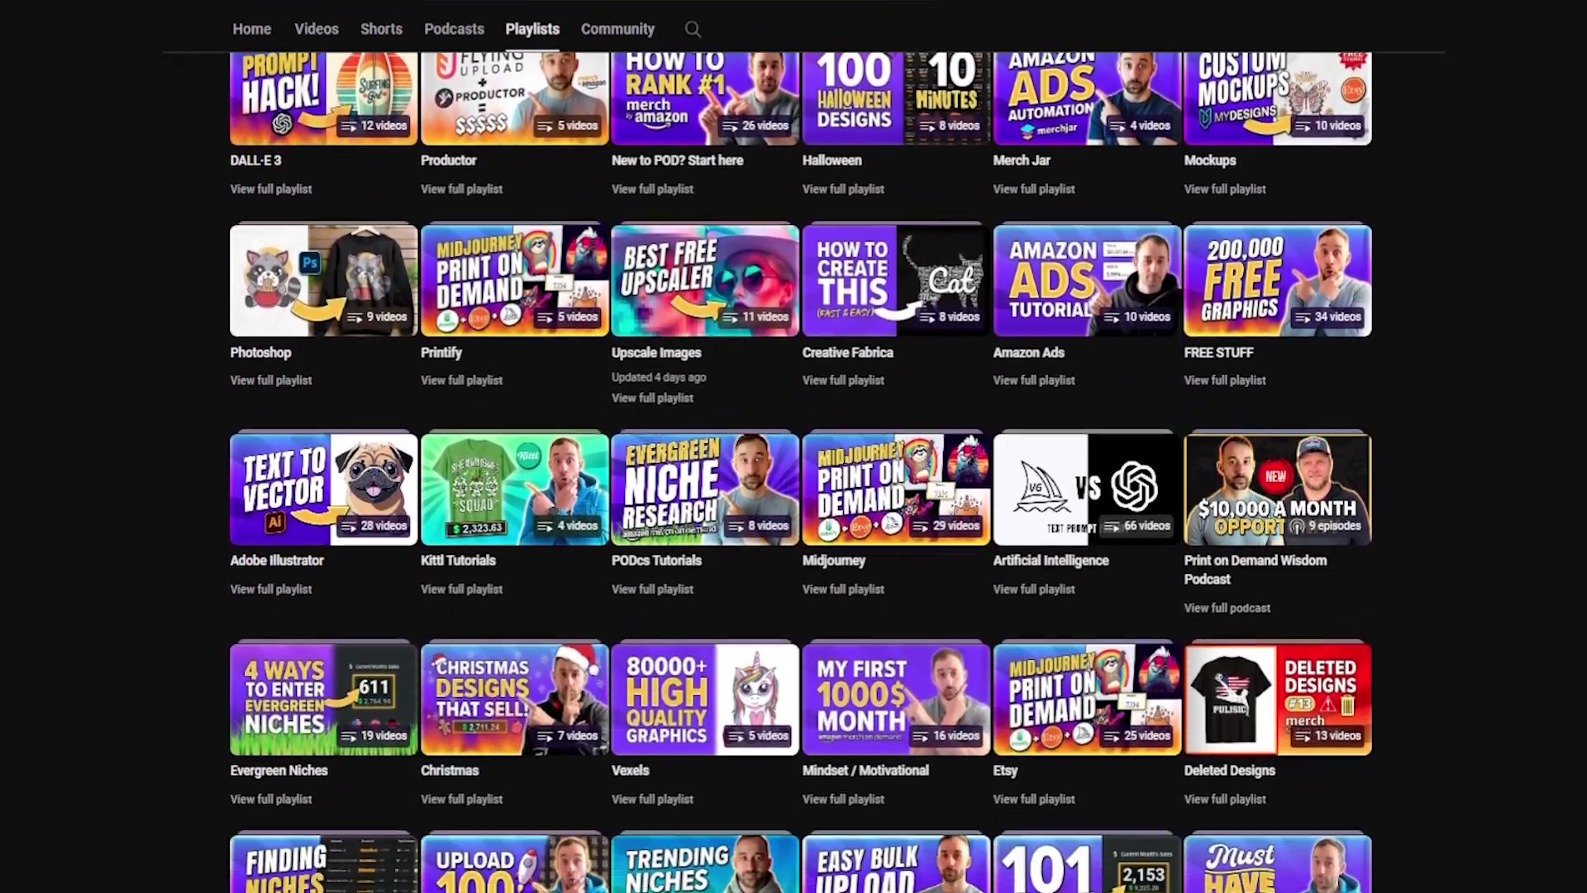
pyautogui.scroll(-3, 793, 446)
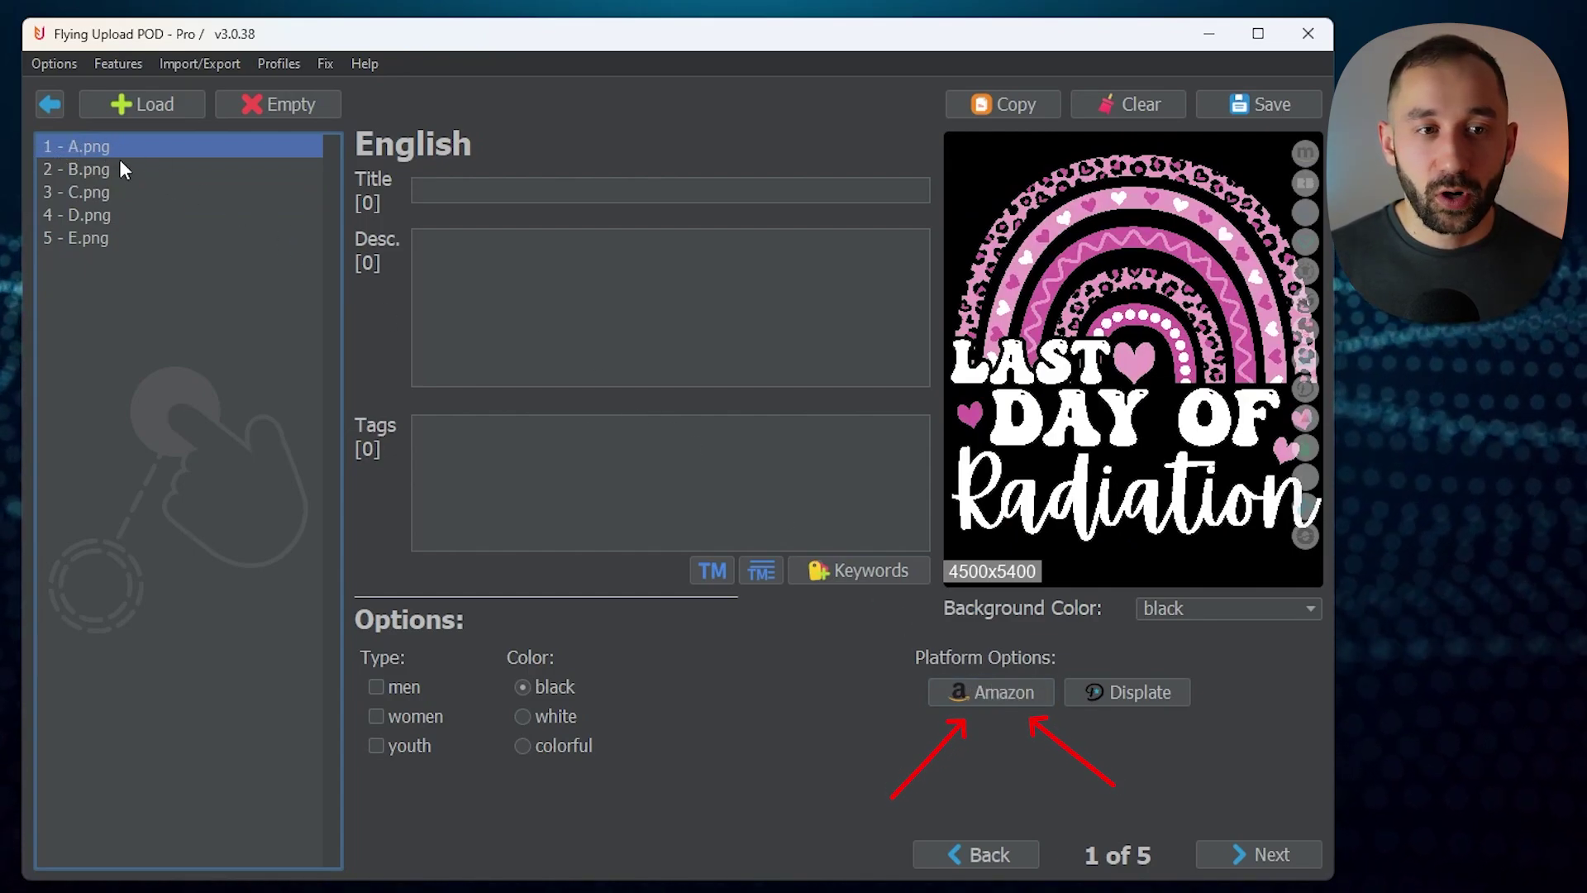
# - Open the Amazon options of A.png and apply the DARK US.png profile to the current listing only
pyautogui.click(990, 695)
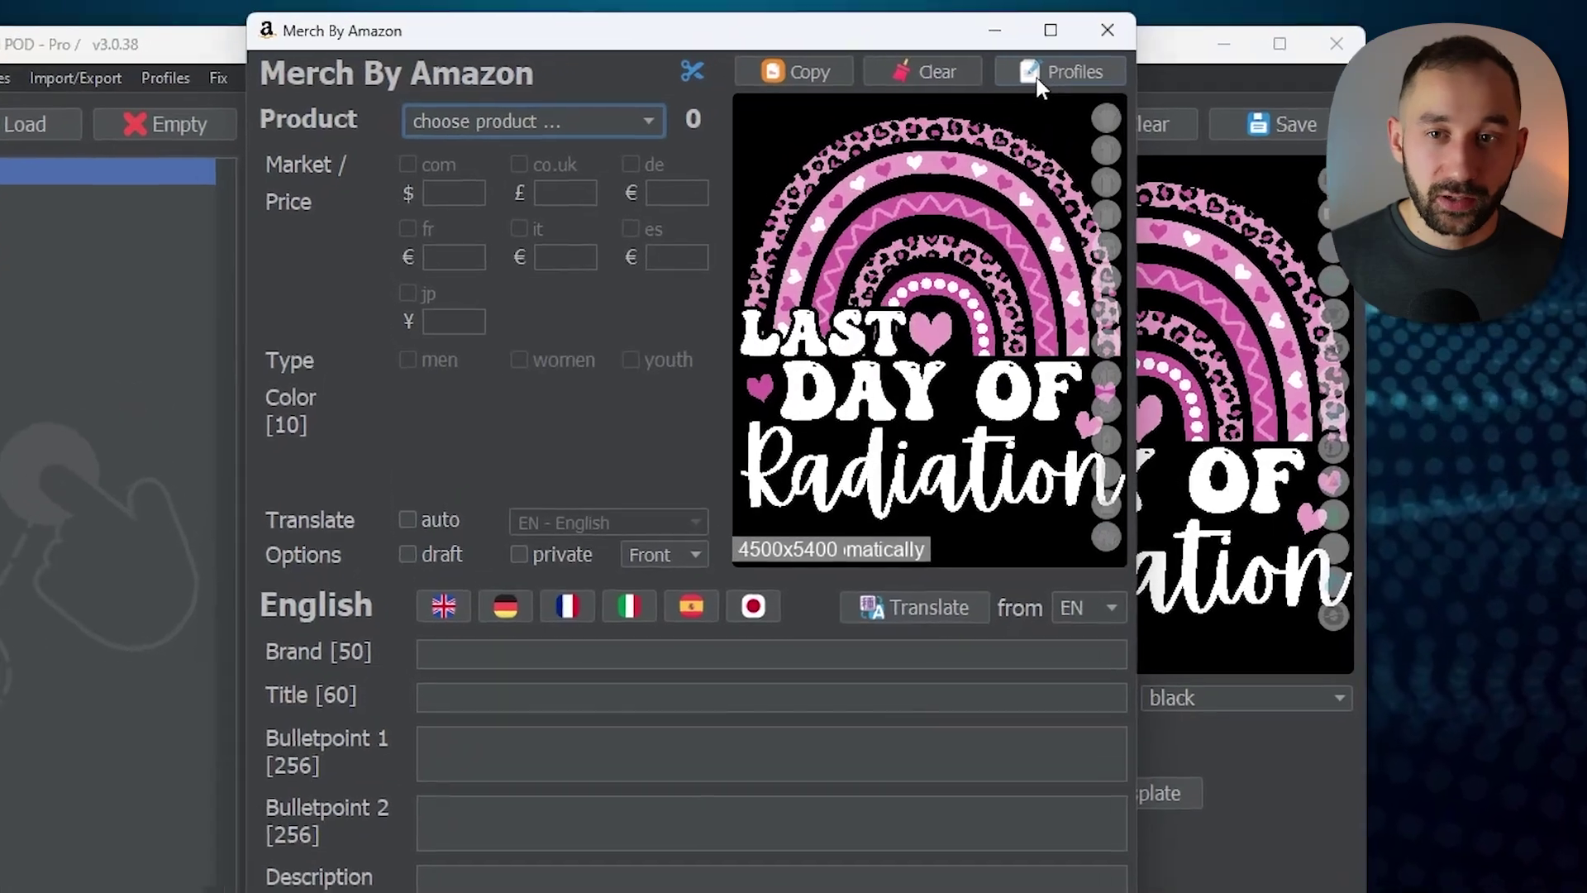
pyautogui.click(1056, 74)
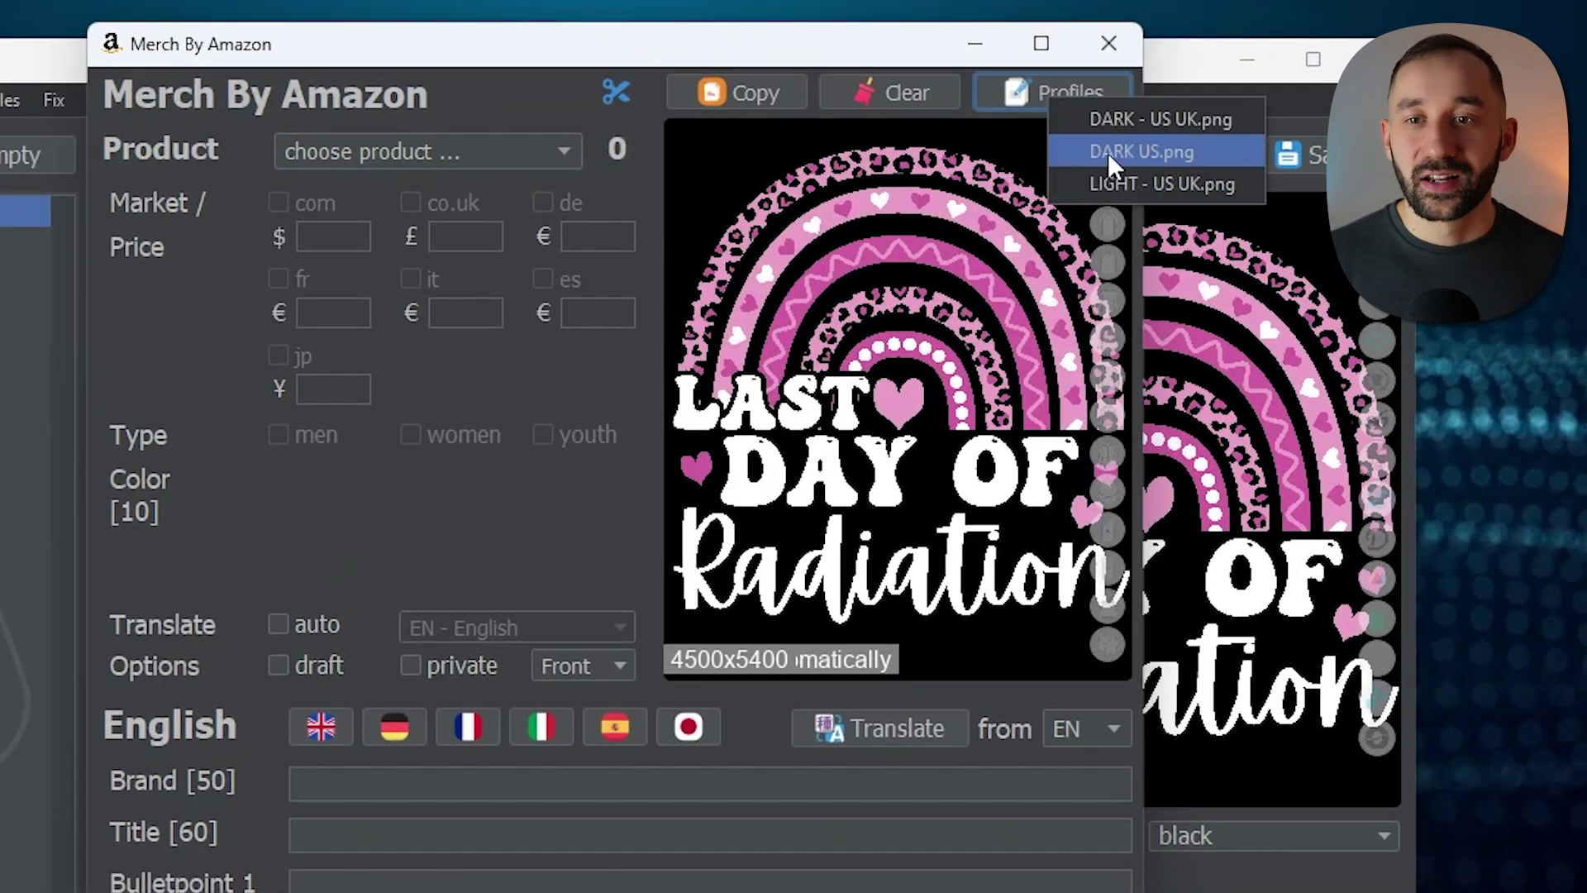
pyautogui.click(1182, 151)
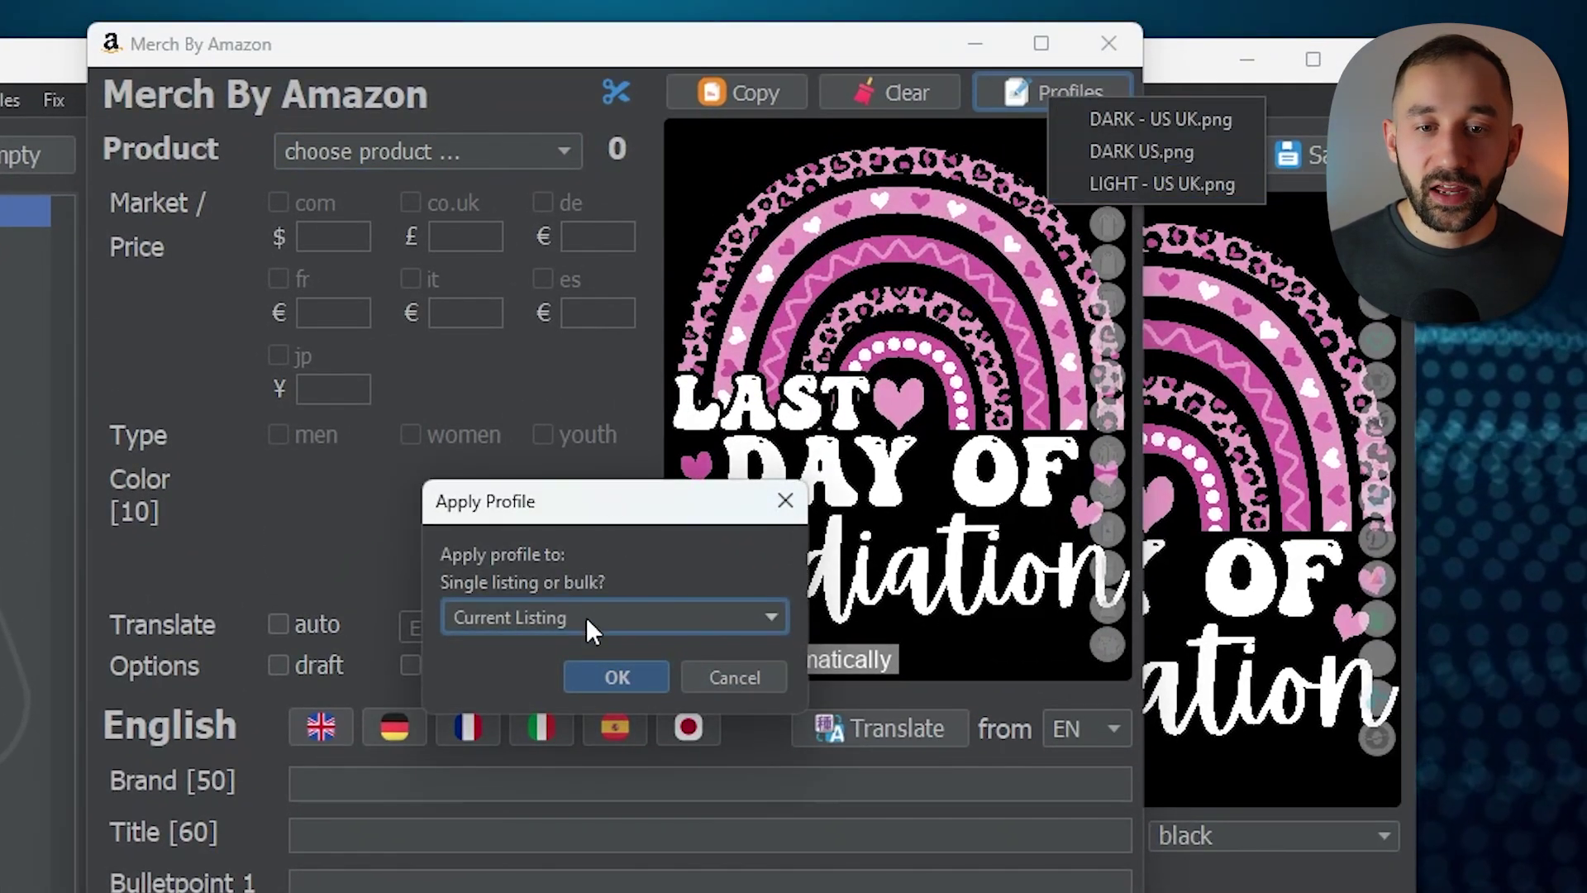
pyautogui.click(539, 618)
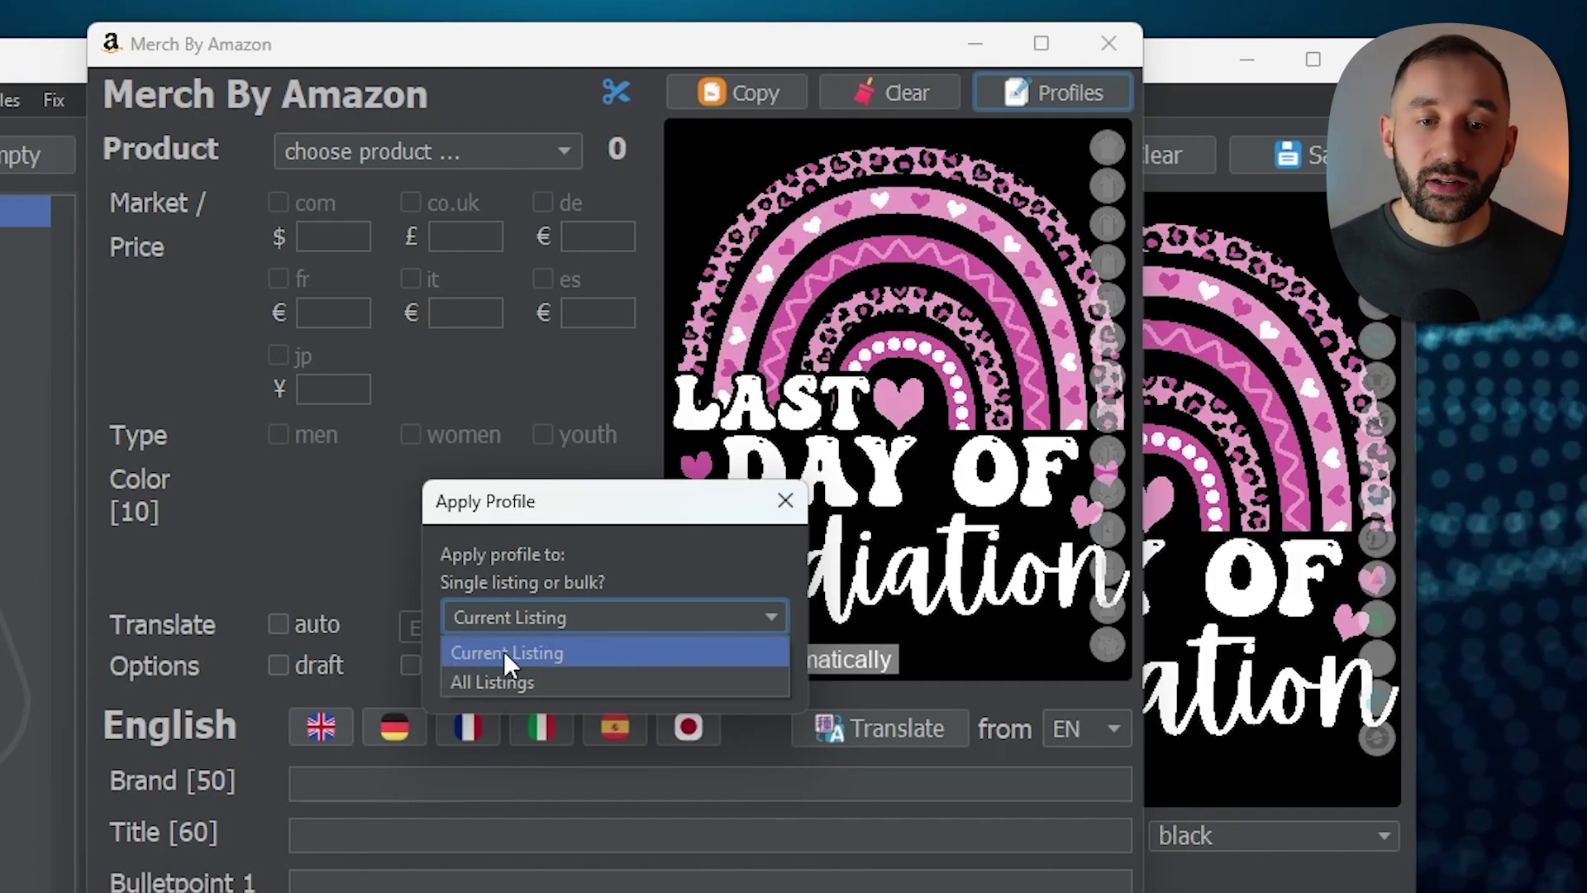
pyautogui.click(506, 657)
pyautogui.click(647, 682)
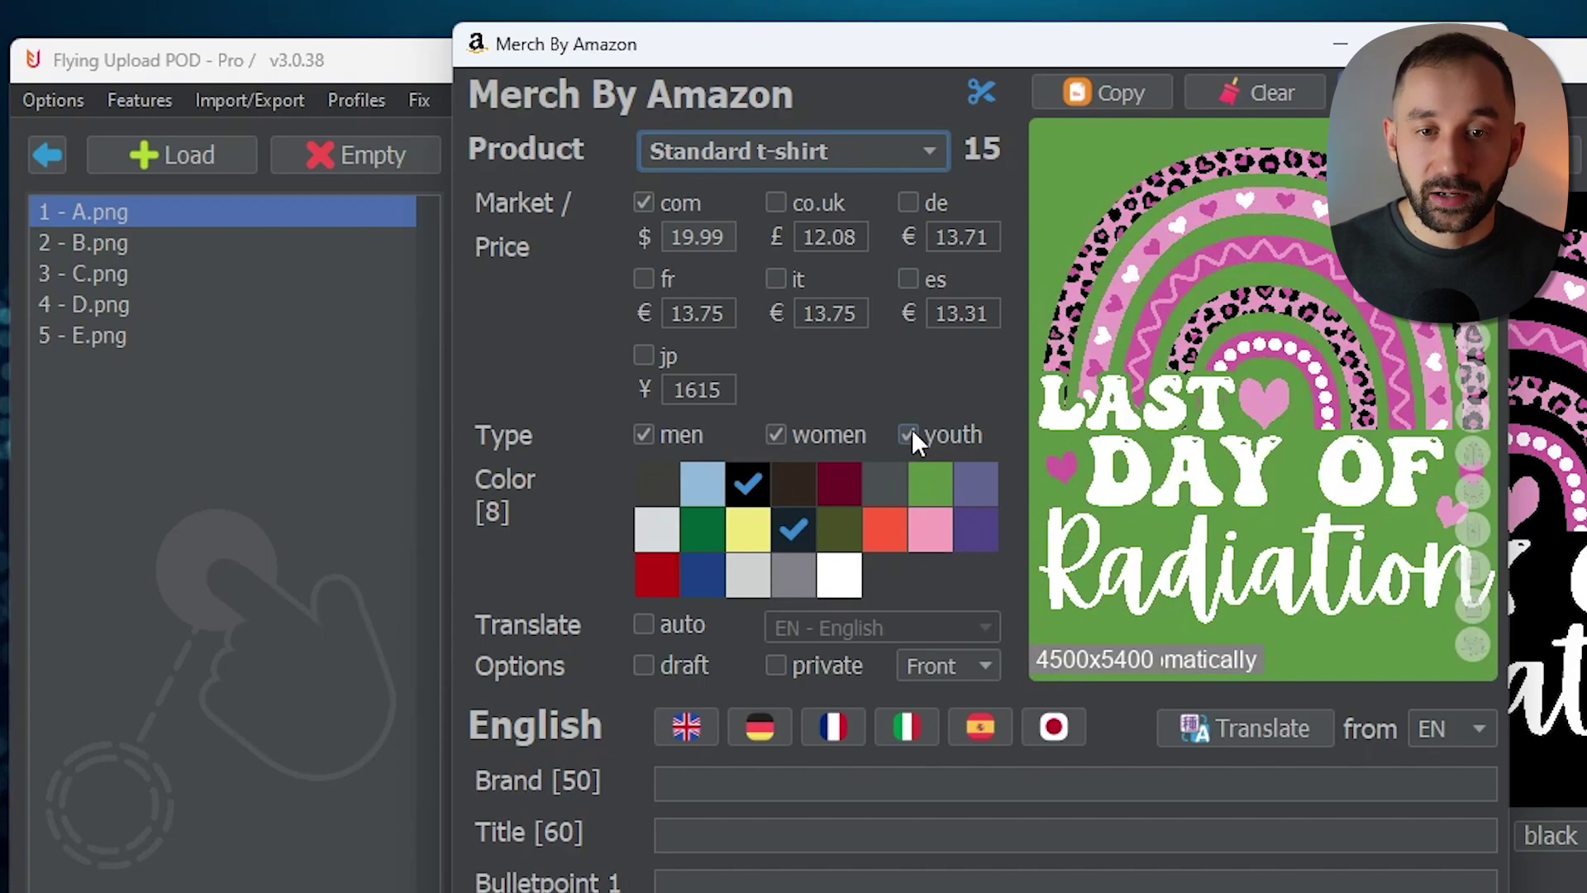
# - Disable the youth type for the Standard and Premium t-shirts of A.png and return to the Standard t-shirt
pyautogui.click(860, 152)
pyautogui.click(769, 258)
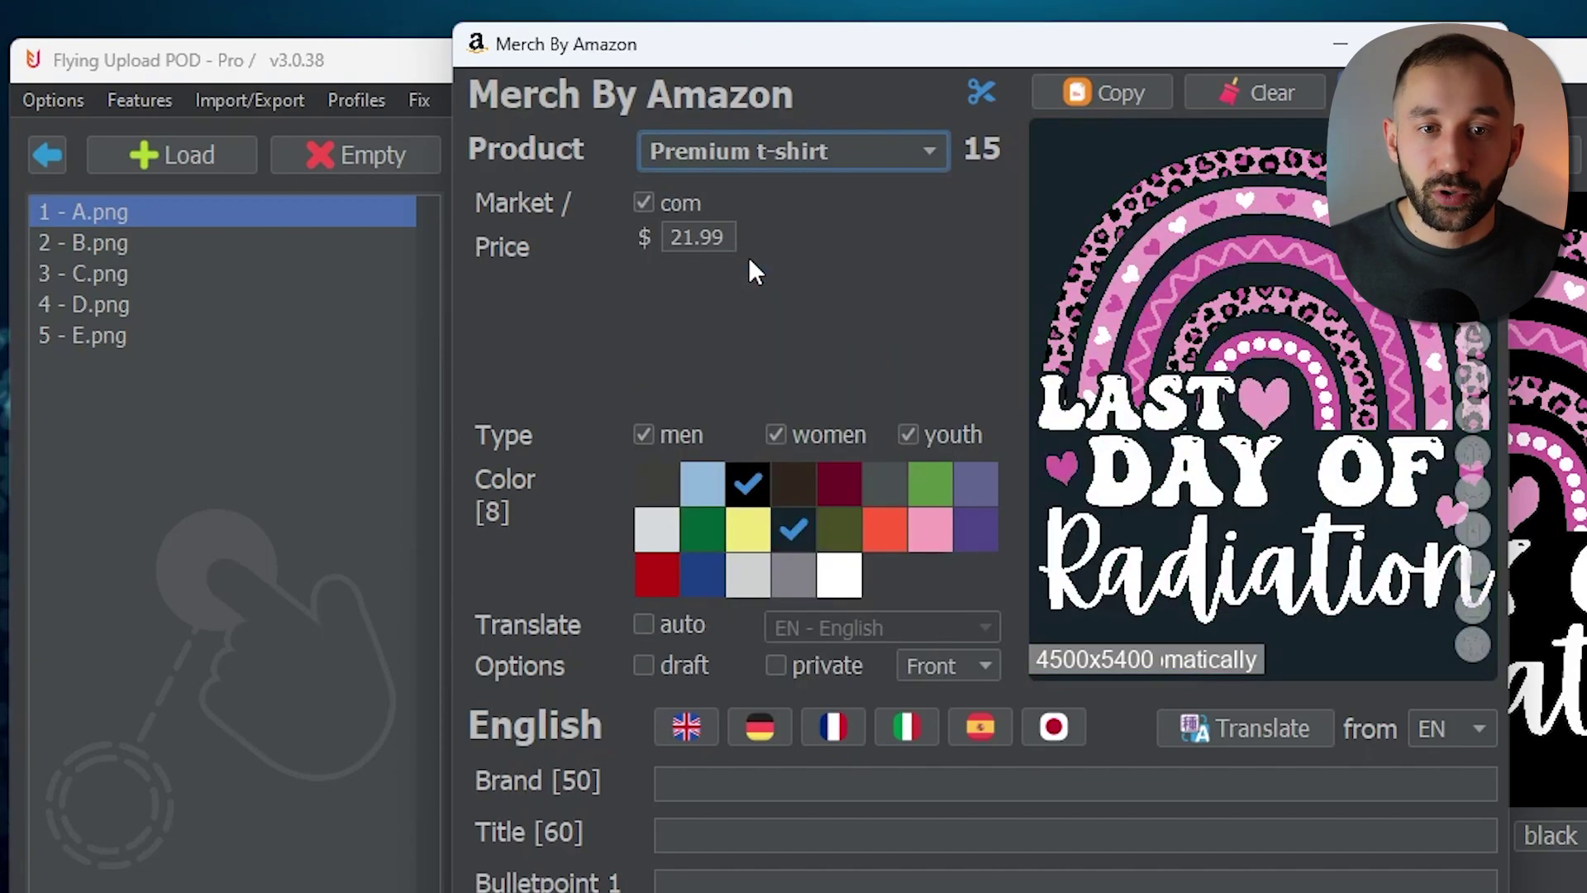
pyautogui.click(907, 434)
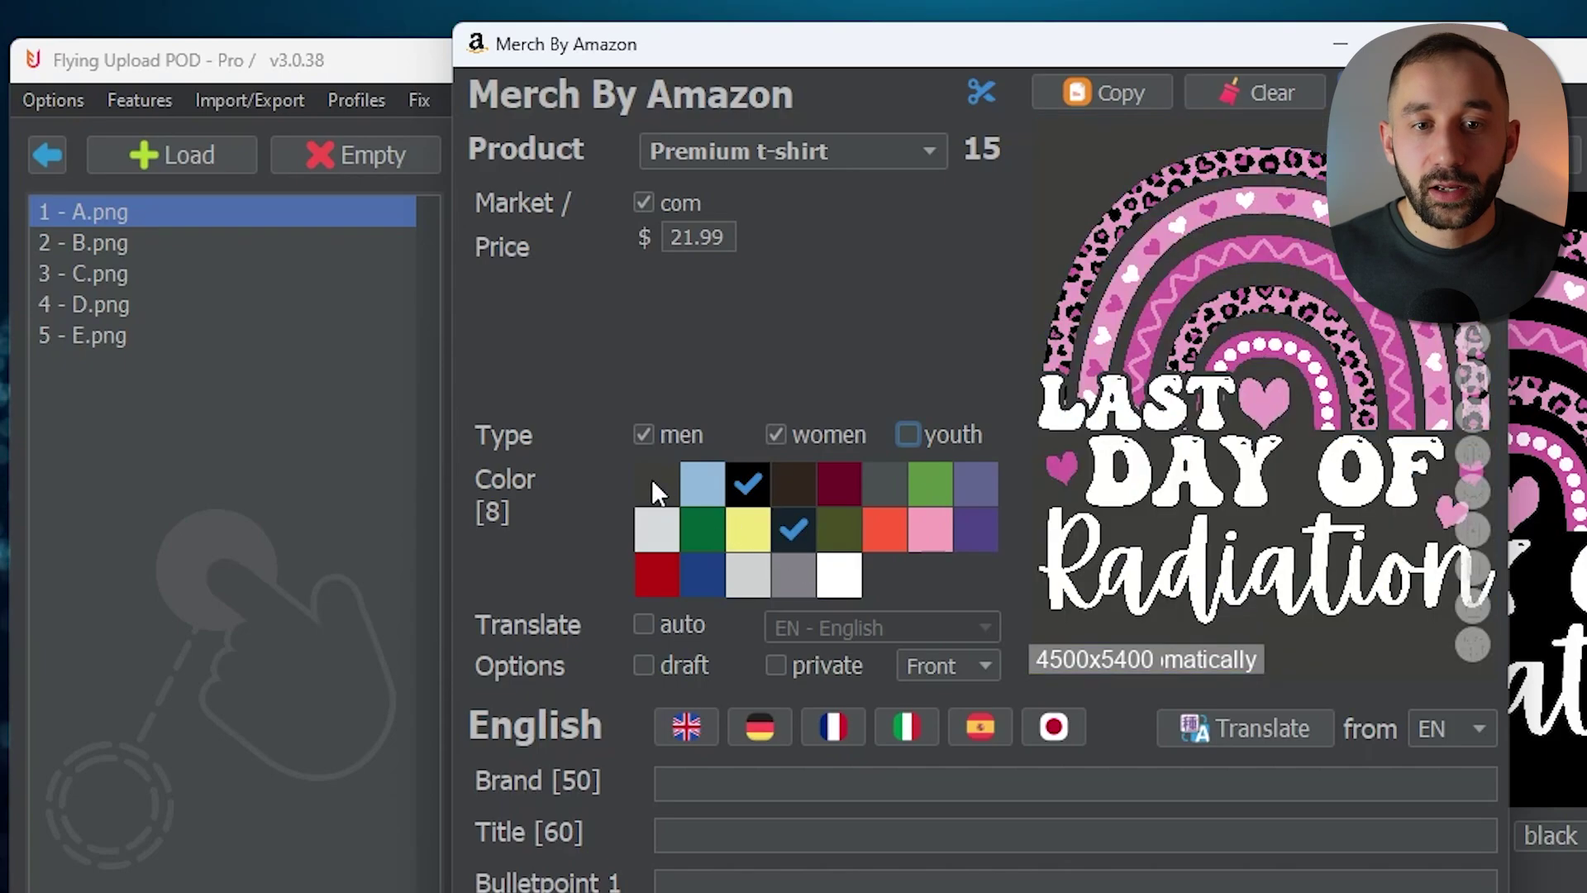
pyautogui.click(727, 151)
pyautogui.click(726, 220)
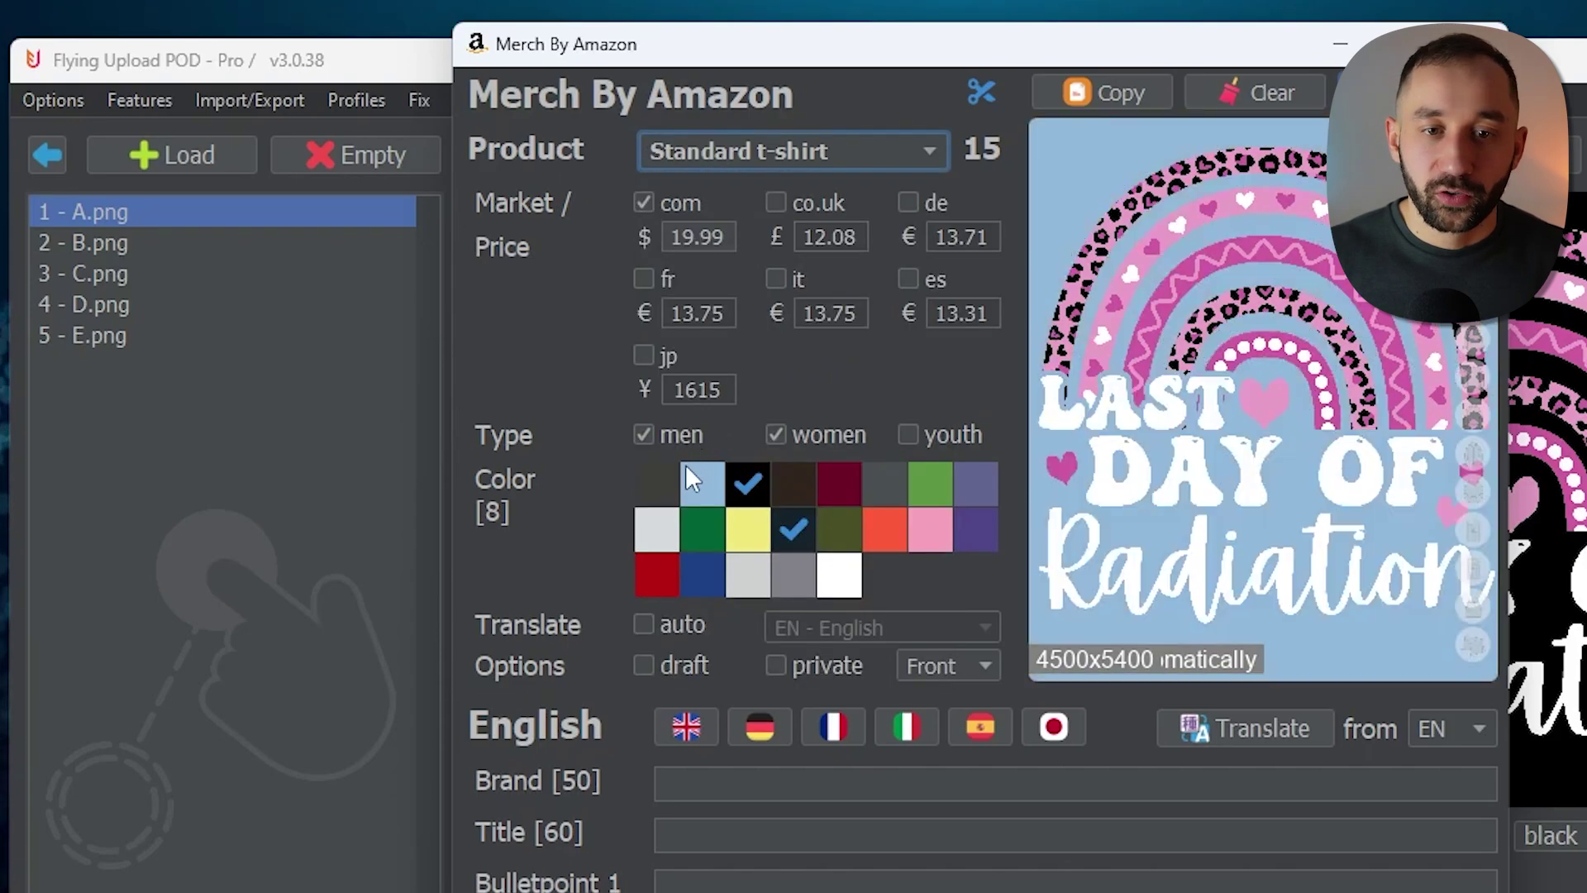
# - Add the dark grey color to the Standard t-shirt of A.png and save its Amazon options despite the empty text fields
pyautogui.click(663, 481)
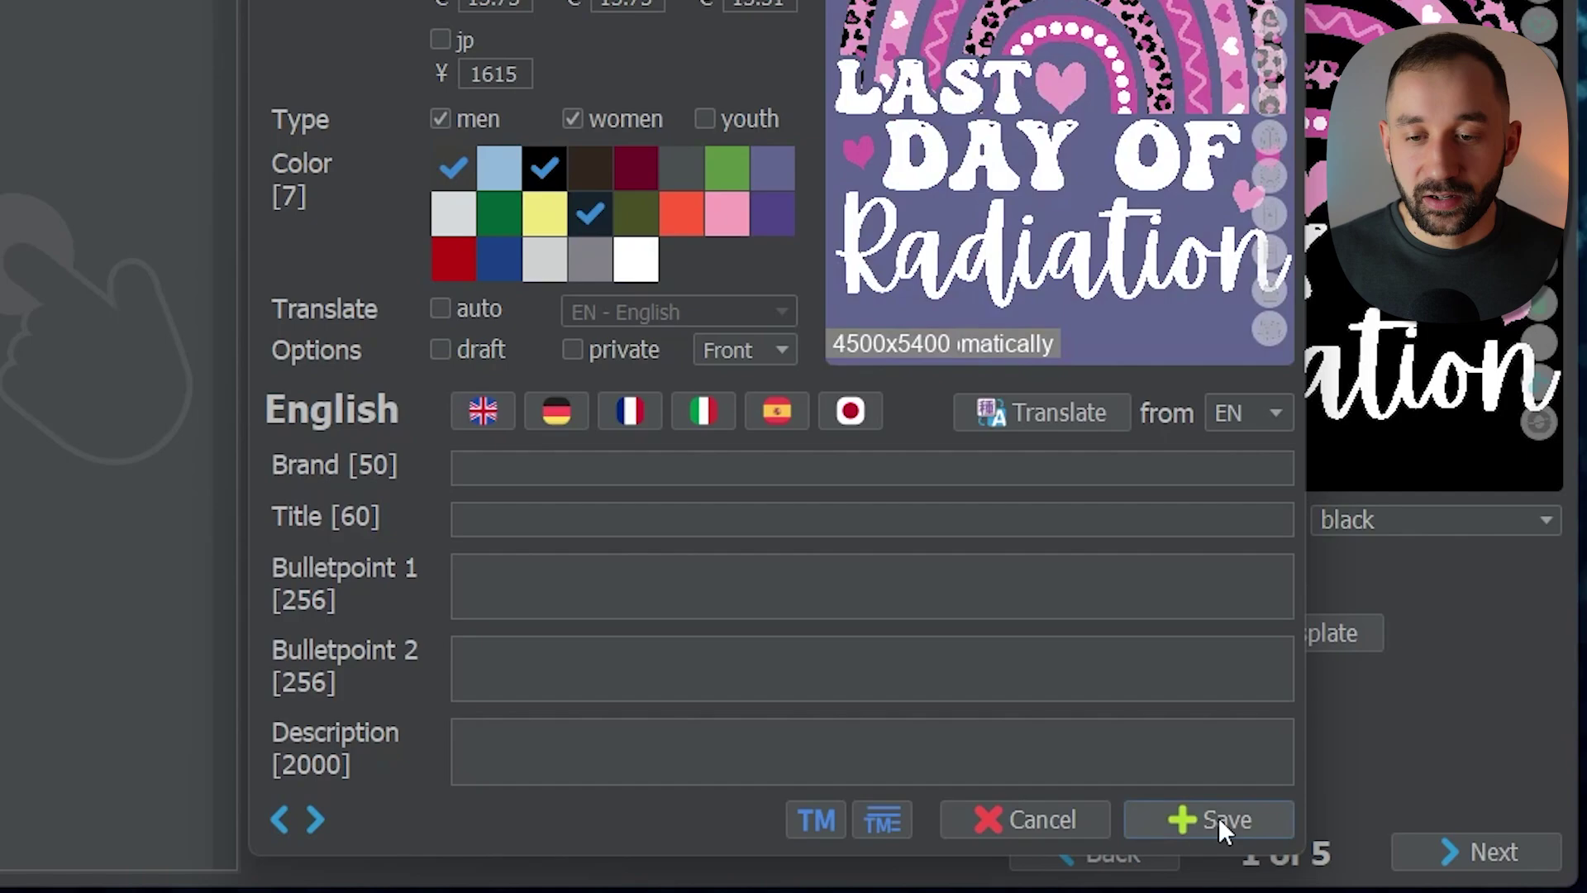
pyautogui.click(1218, 817)
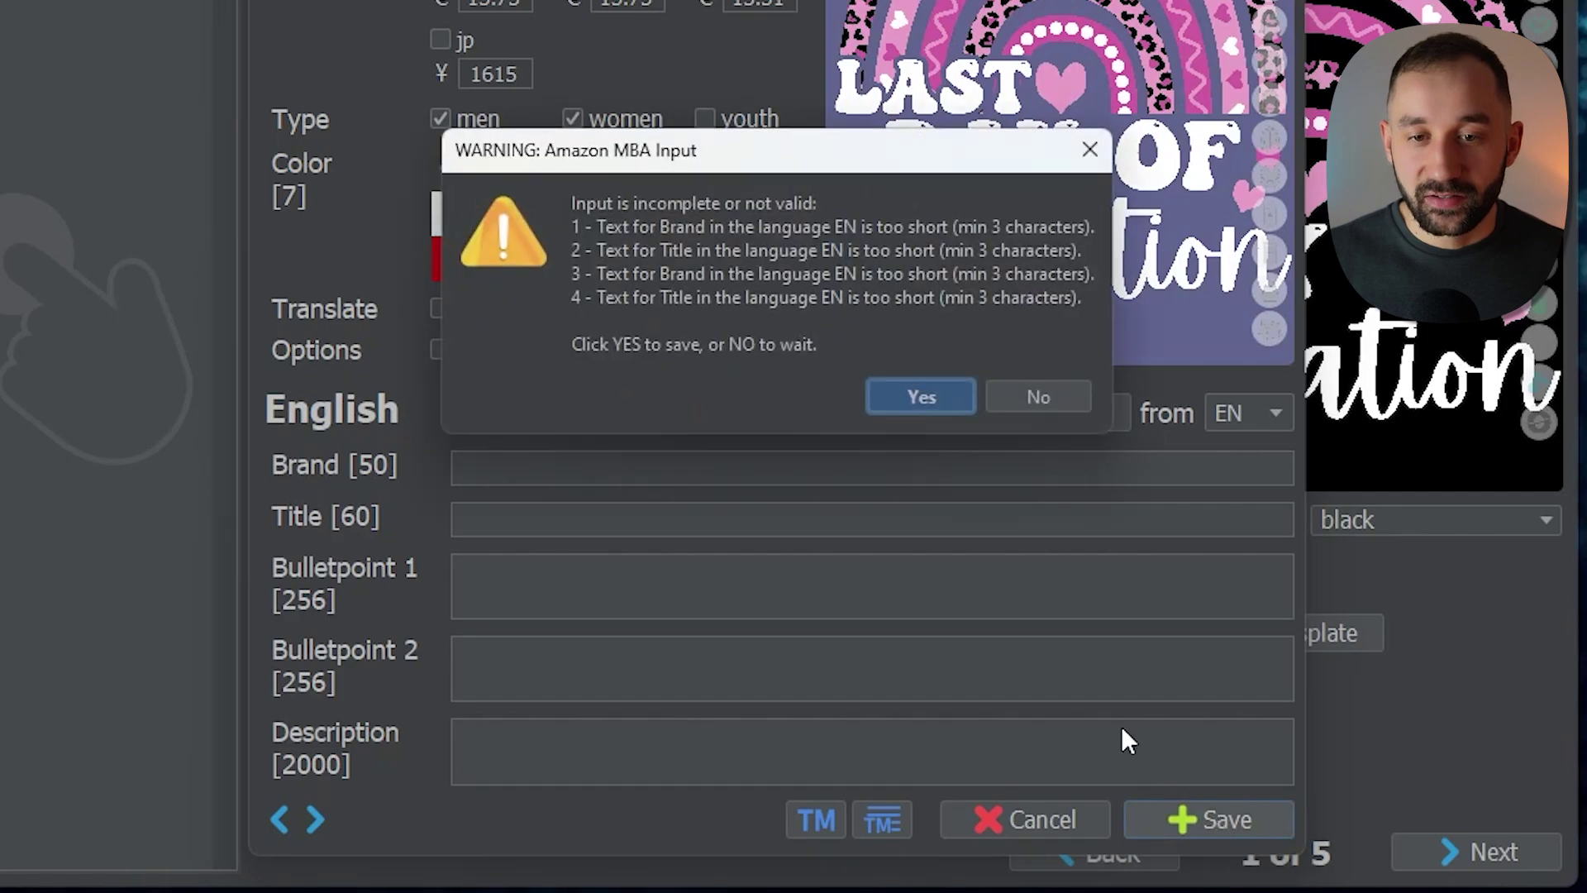
pyautogui.click(920, 397)
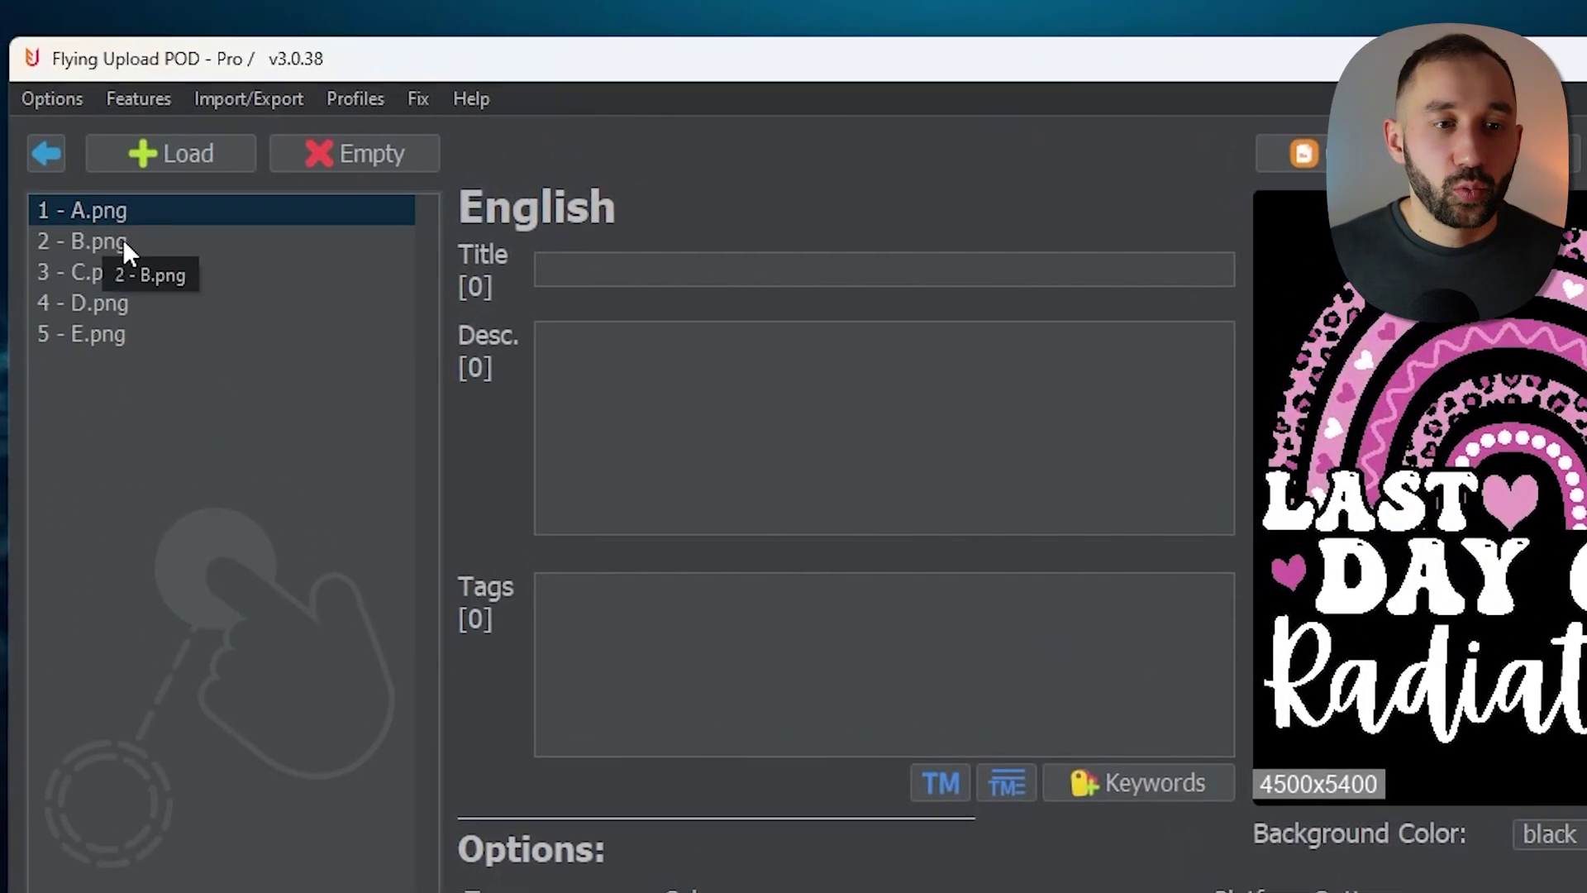
# - Bulk copy the settings of design 1, A.png, to all other loaded designs
pyautogui.click(123, 243)
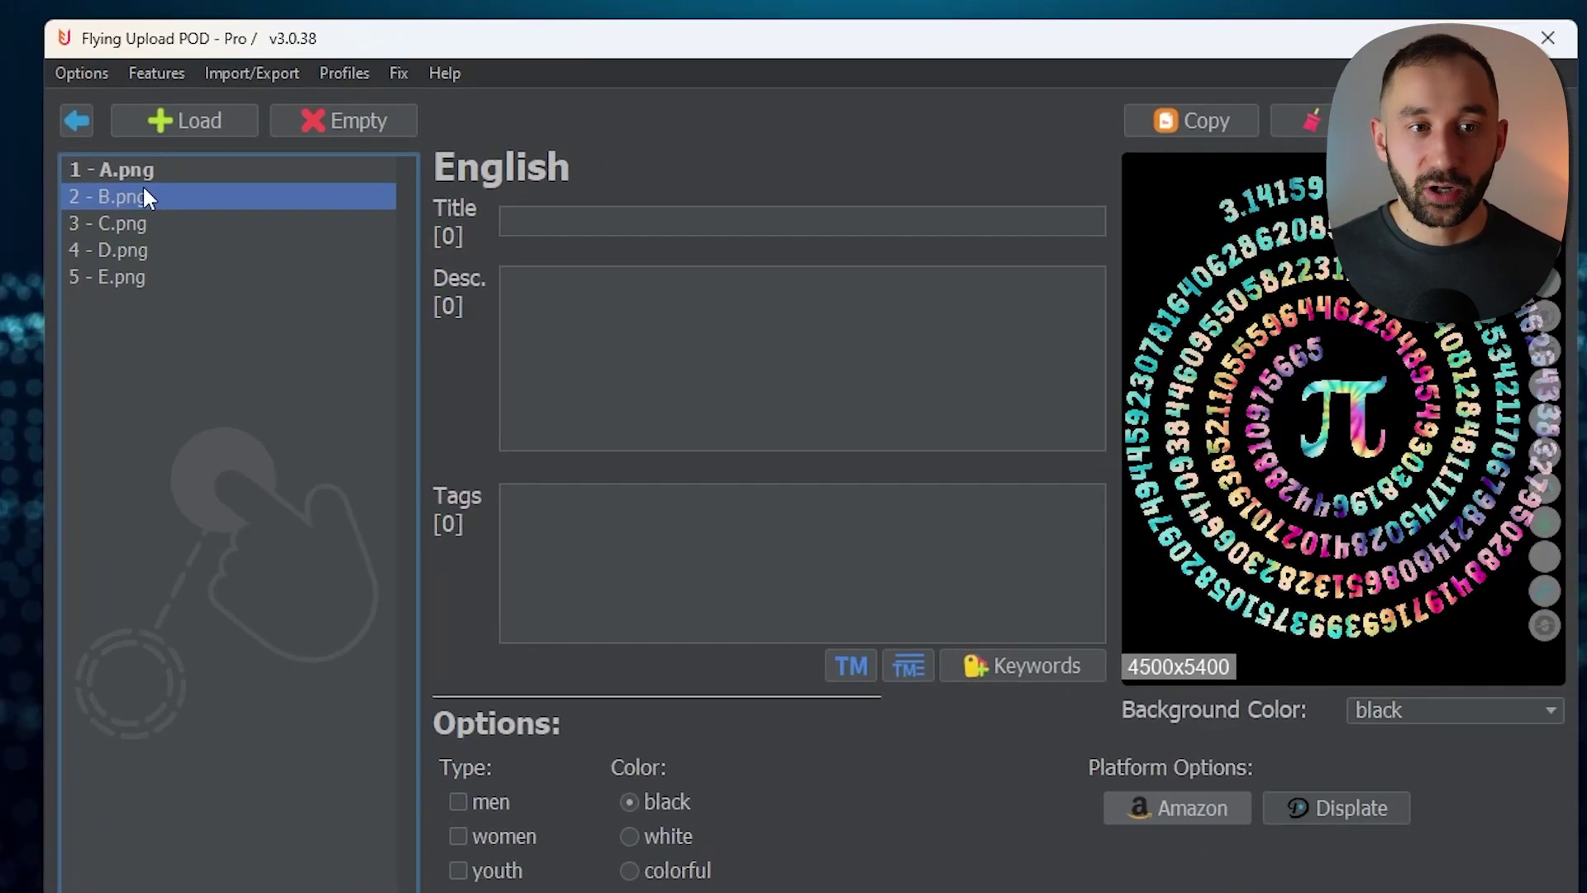
pyautogui.click(89, 222)
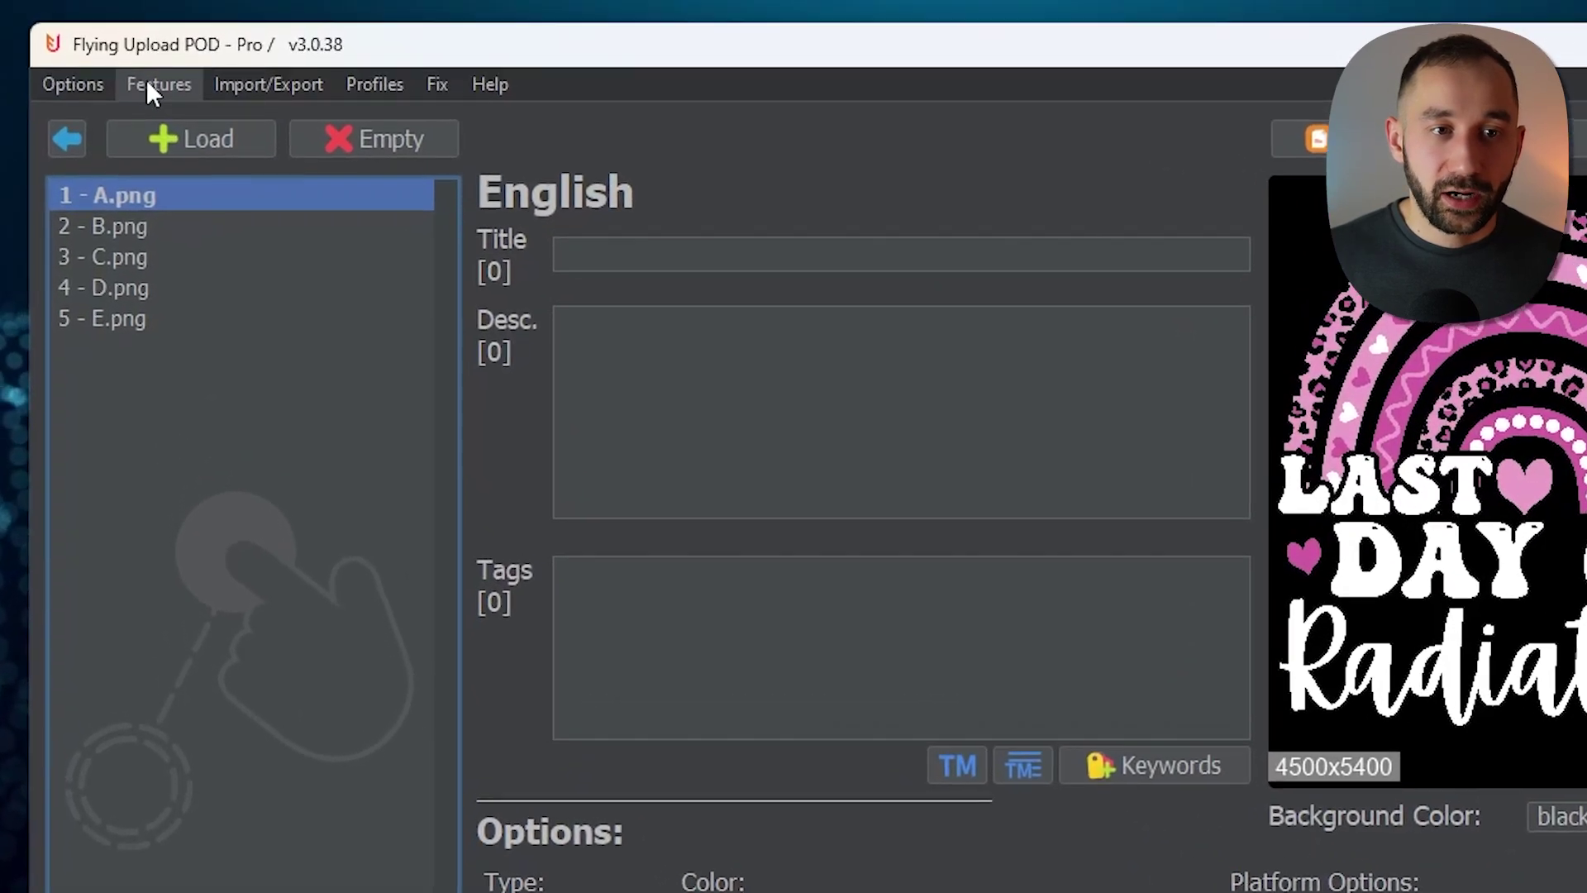
pyautogui.click(156, 85)
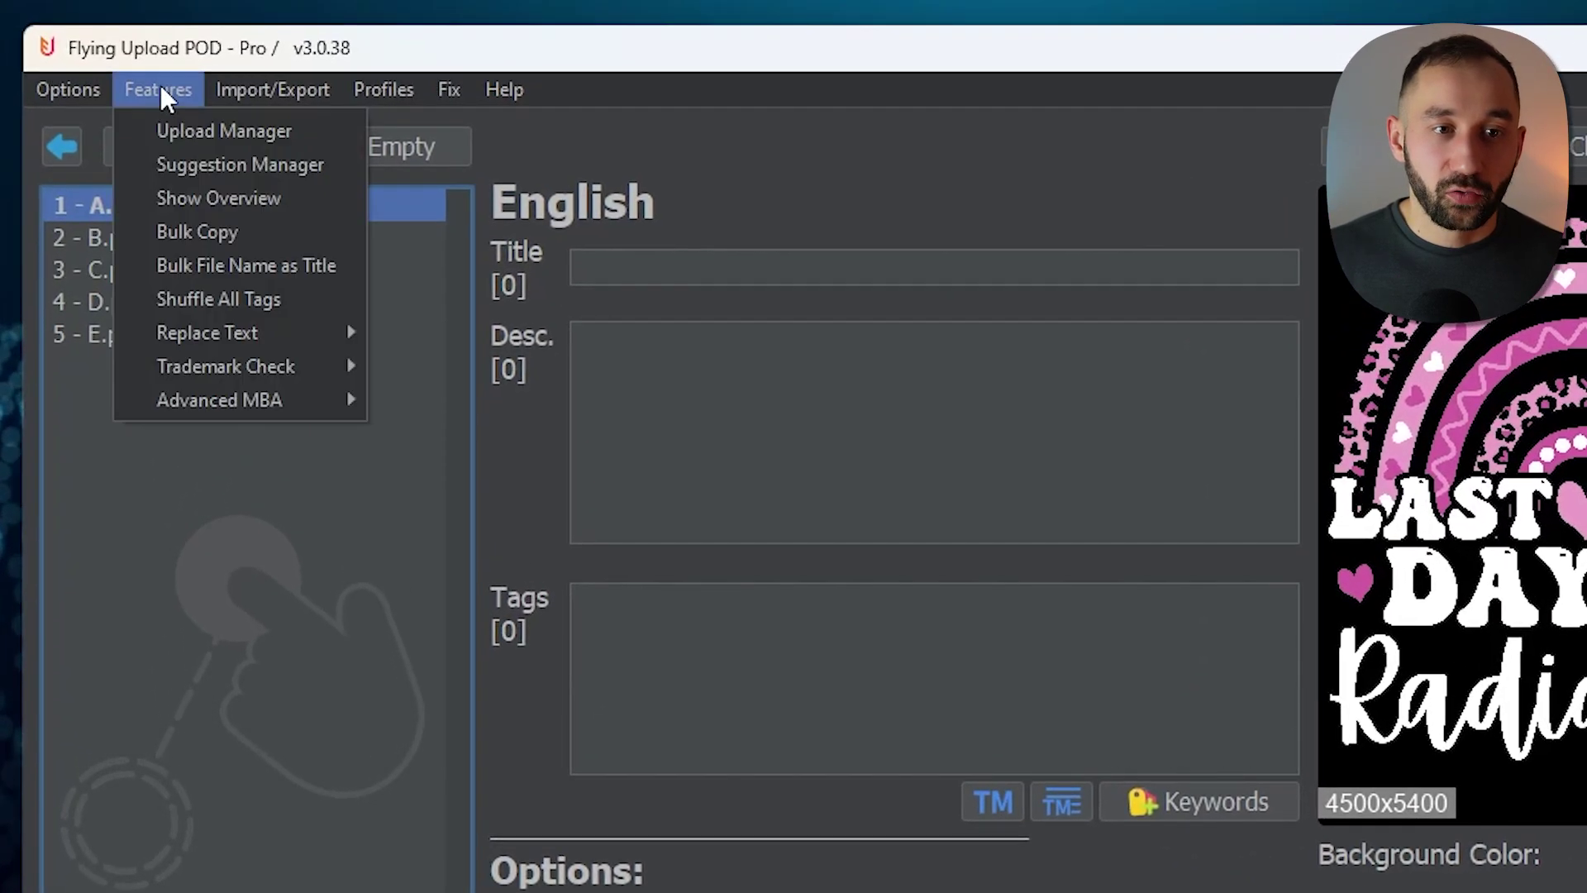
pyautogui.click(217, 225)
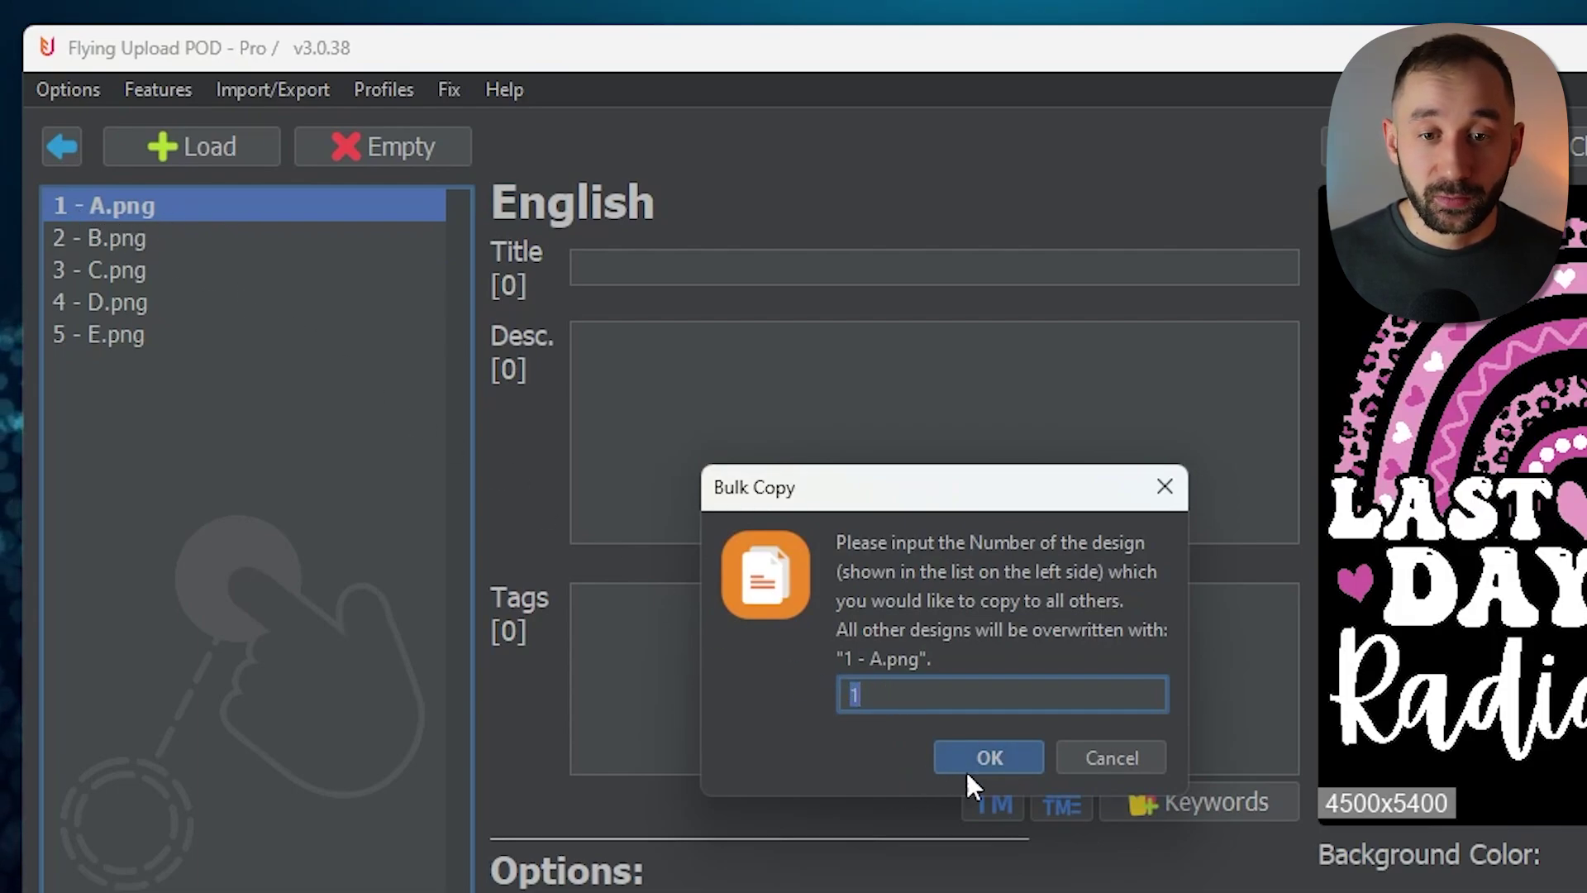
pyautogui.click(990, 758)
pyautogui.click(959, 730)
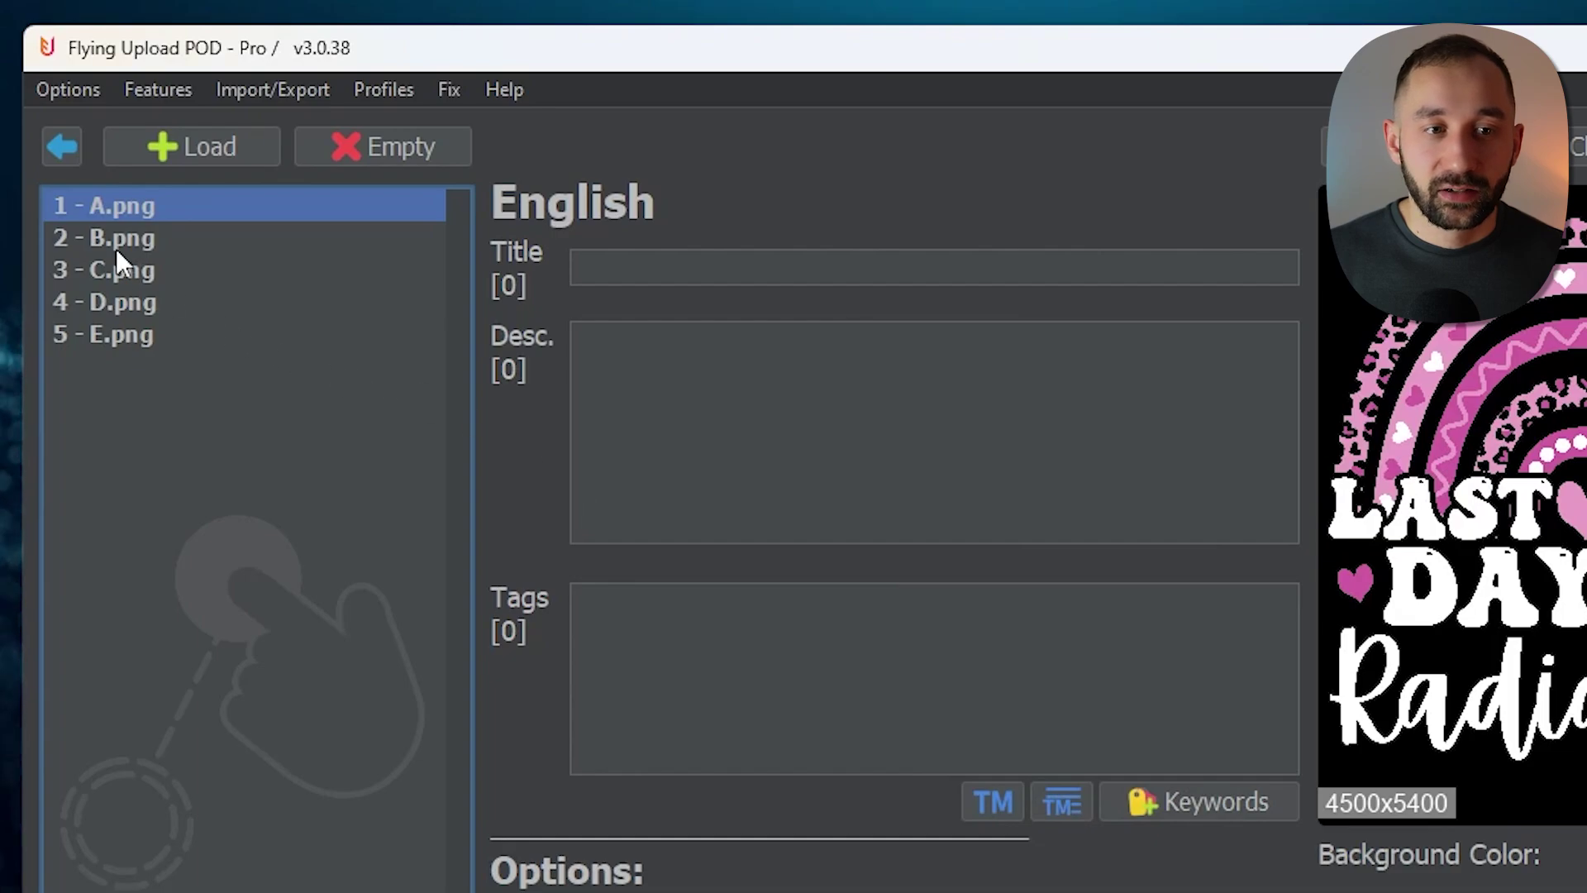
# - Open the Amazon options of C.png and check its Standard t-shirt, Tank top and Raglan settings
pyautogui.click(157, 240)
pyautogui.click(159, 271)
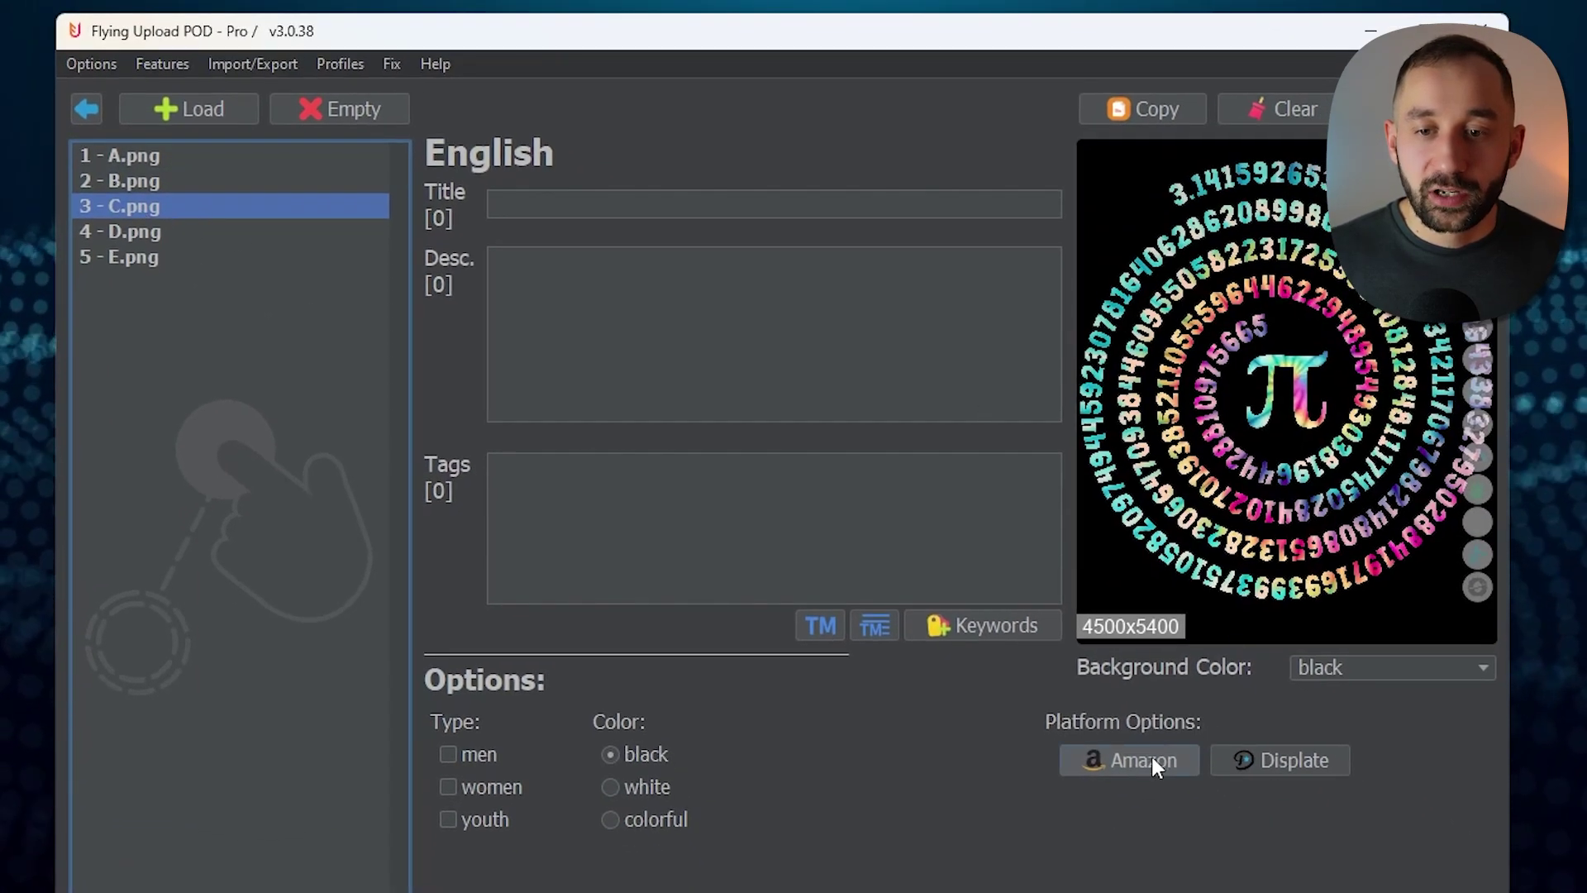
pyautogui.click(1131, 762)
pyautogui.click(645, 111)
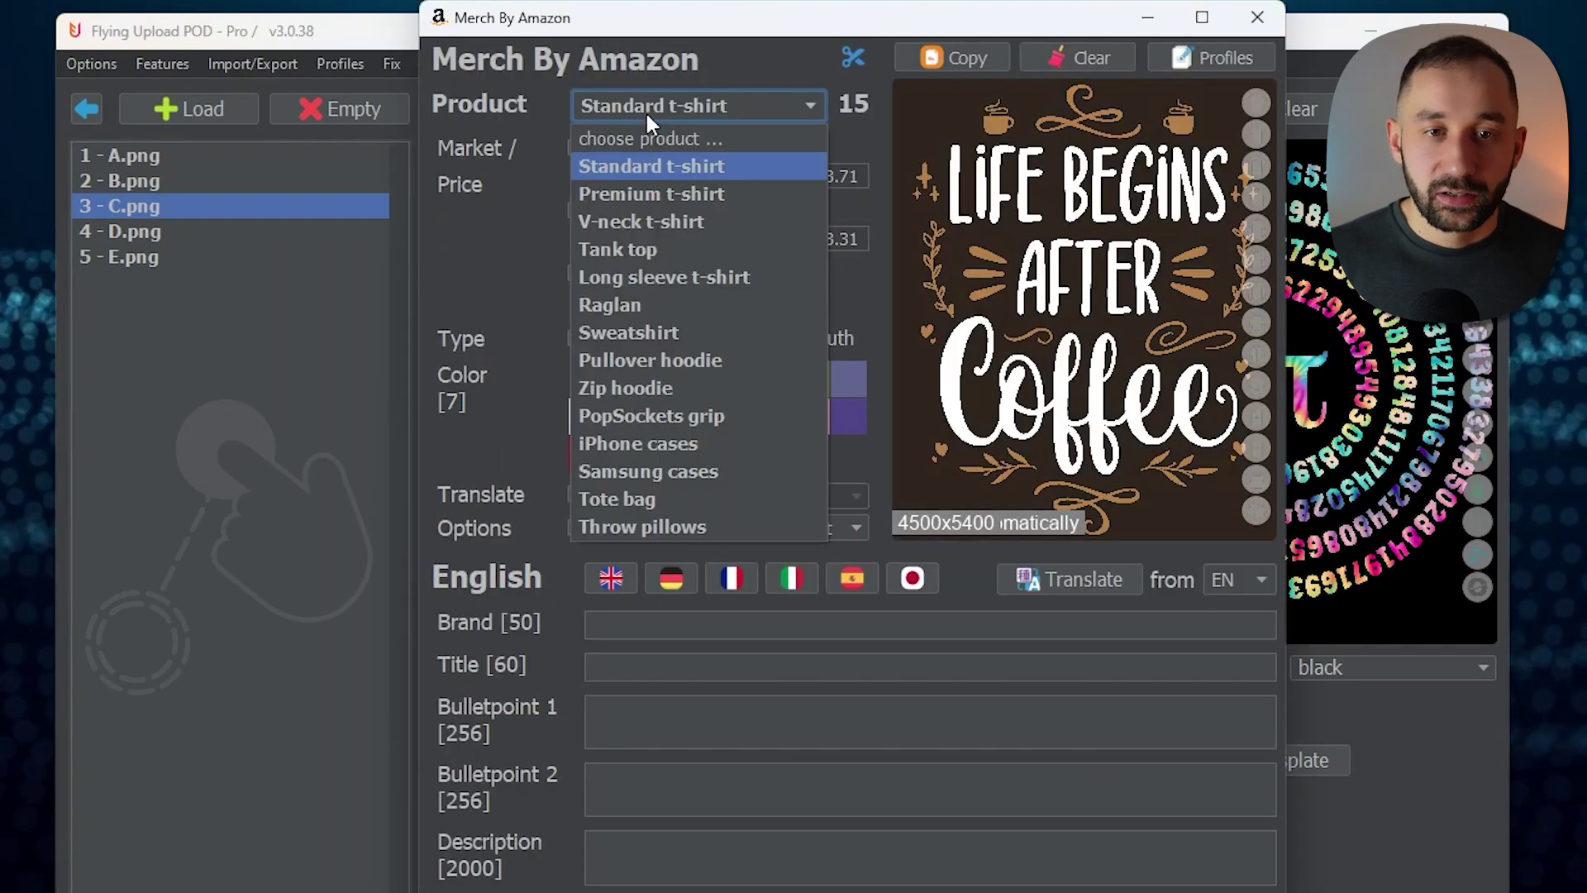
pyautogui.click(681, 250)
pyautogui.click(672, 99)
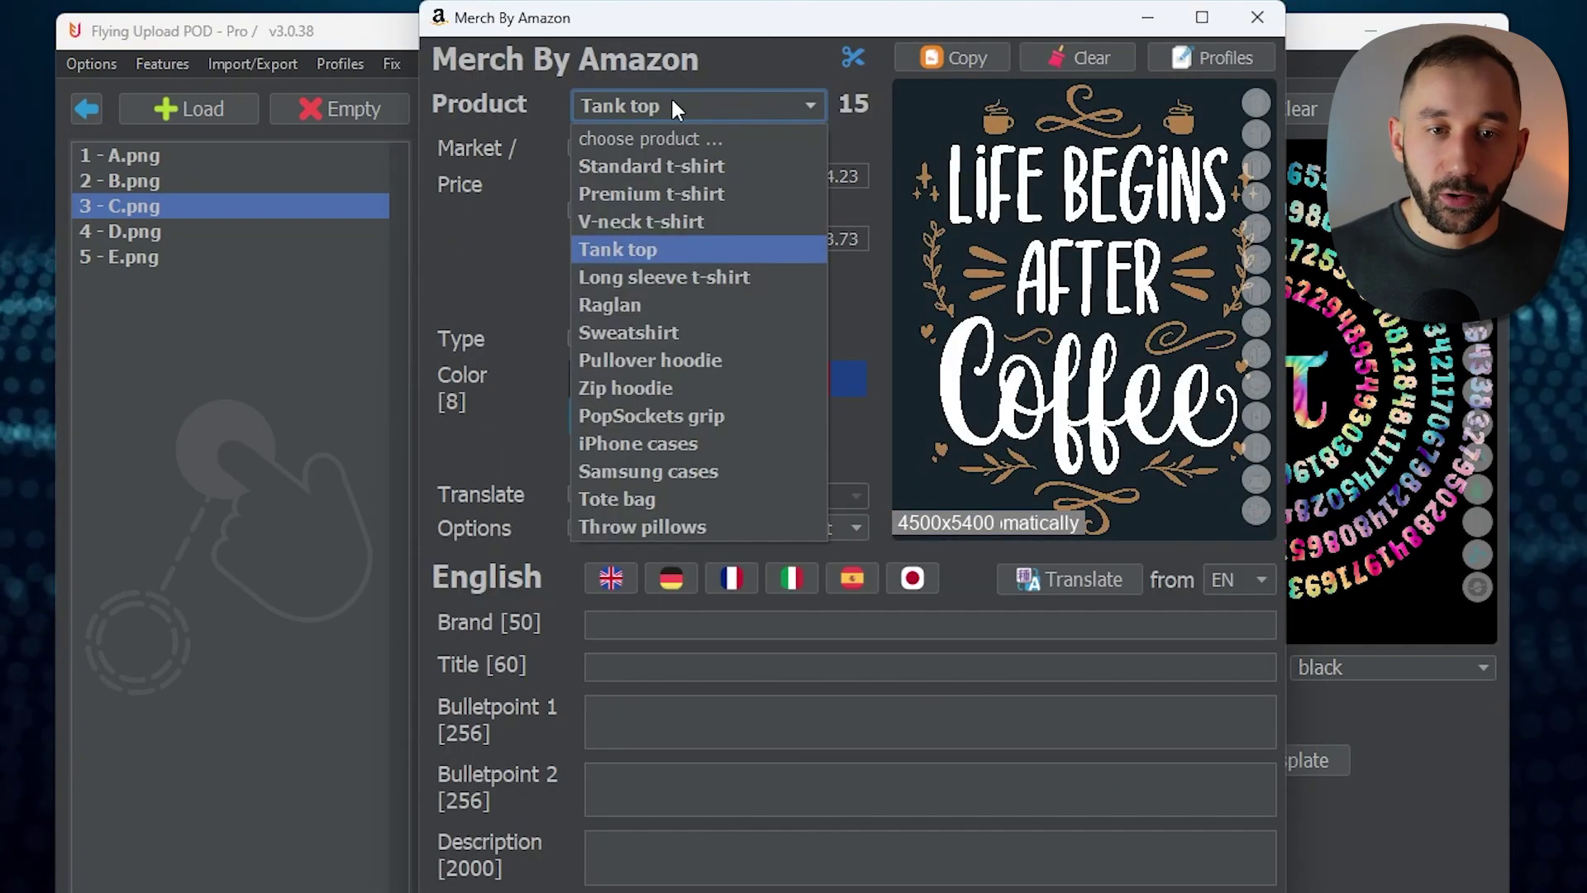
pyautogui.click(662, 309)
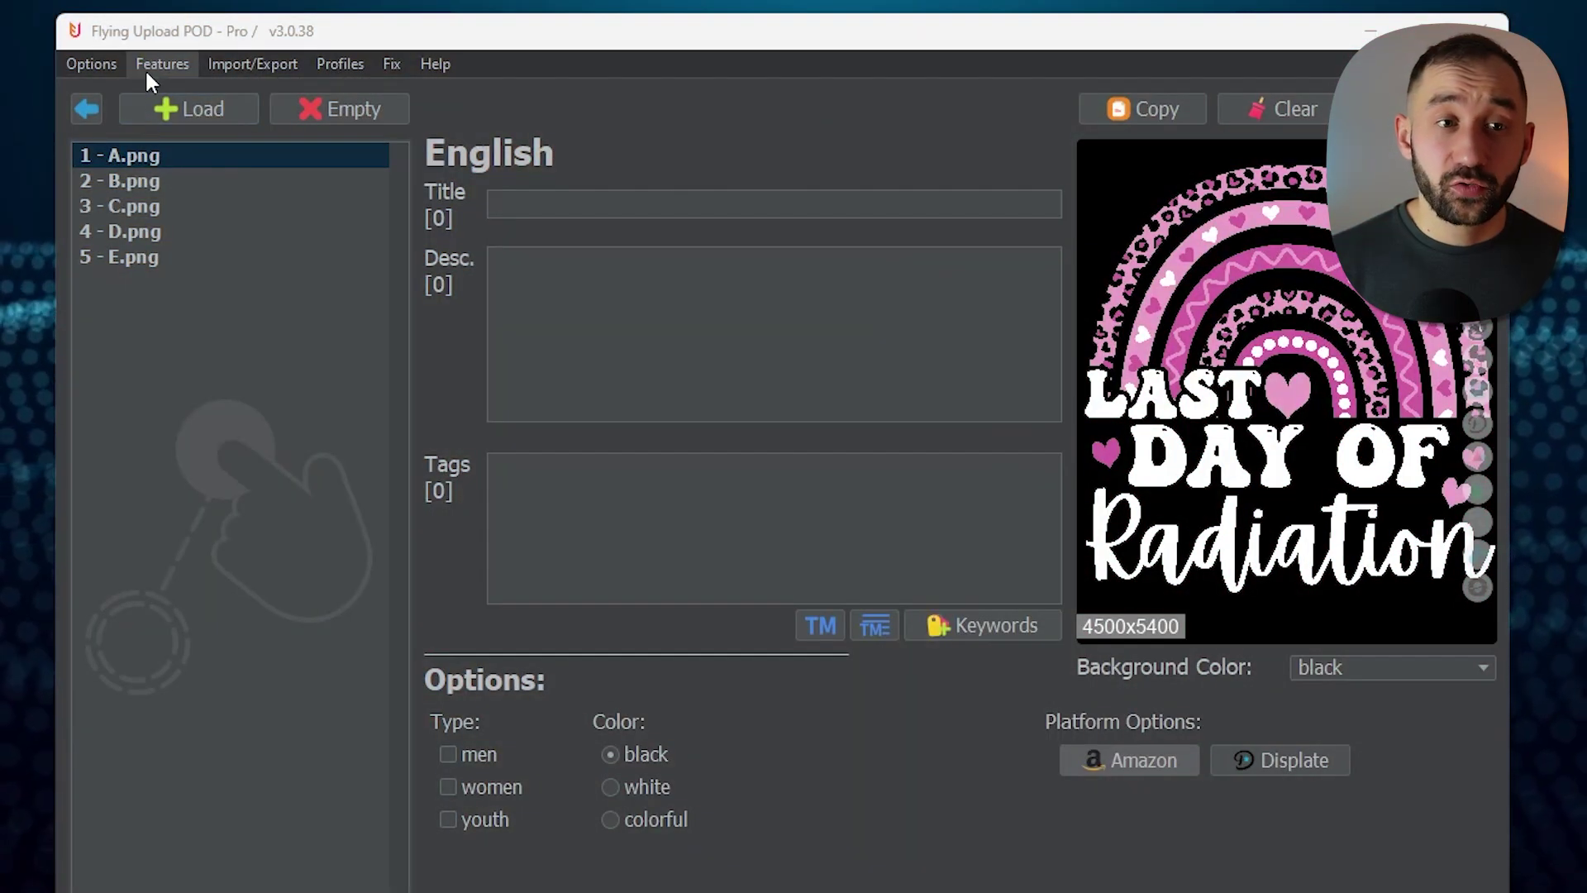
pyautogui.click(165, 66)
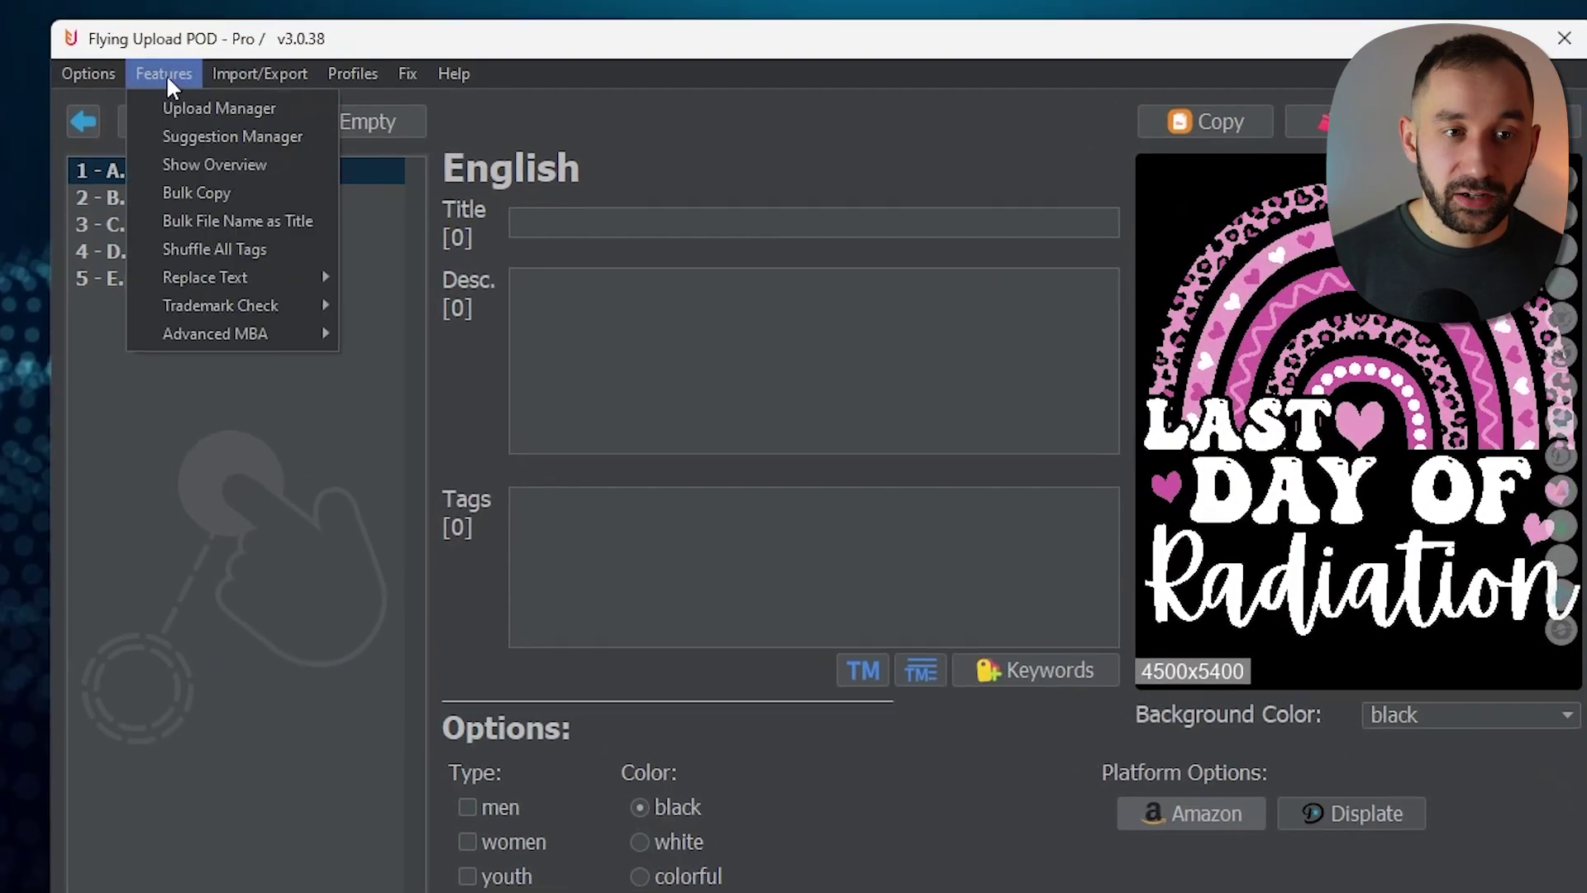
pyautogui.moveTo(249, 336)
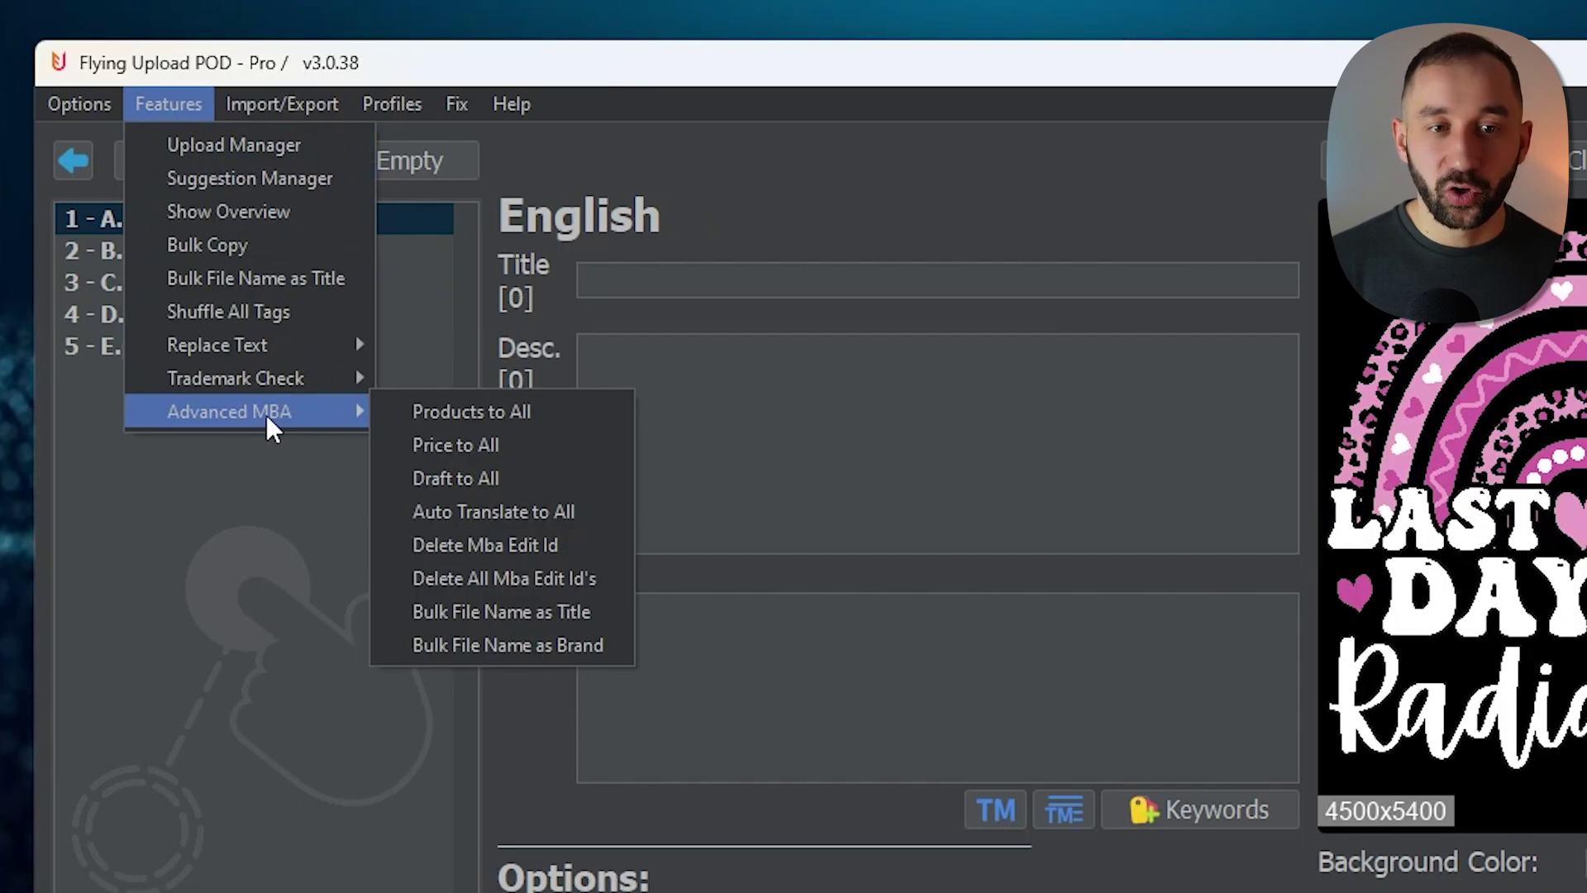
pyautogui.click(556, 414)
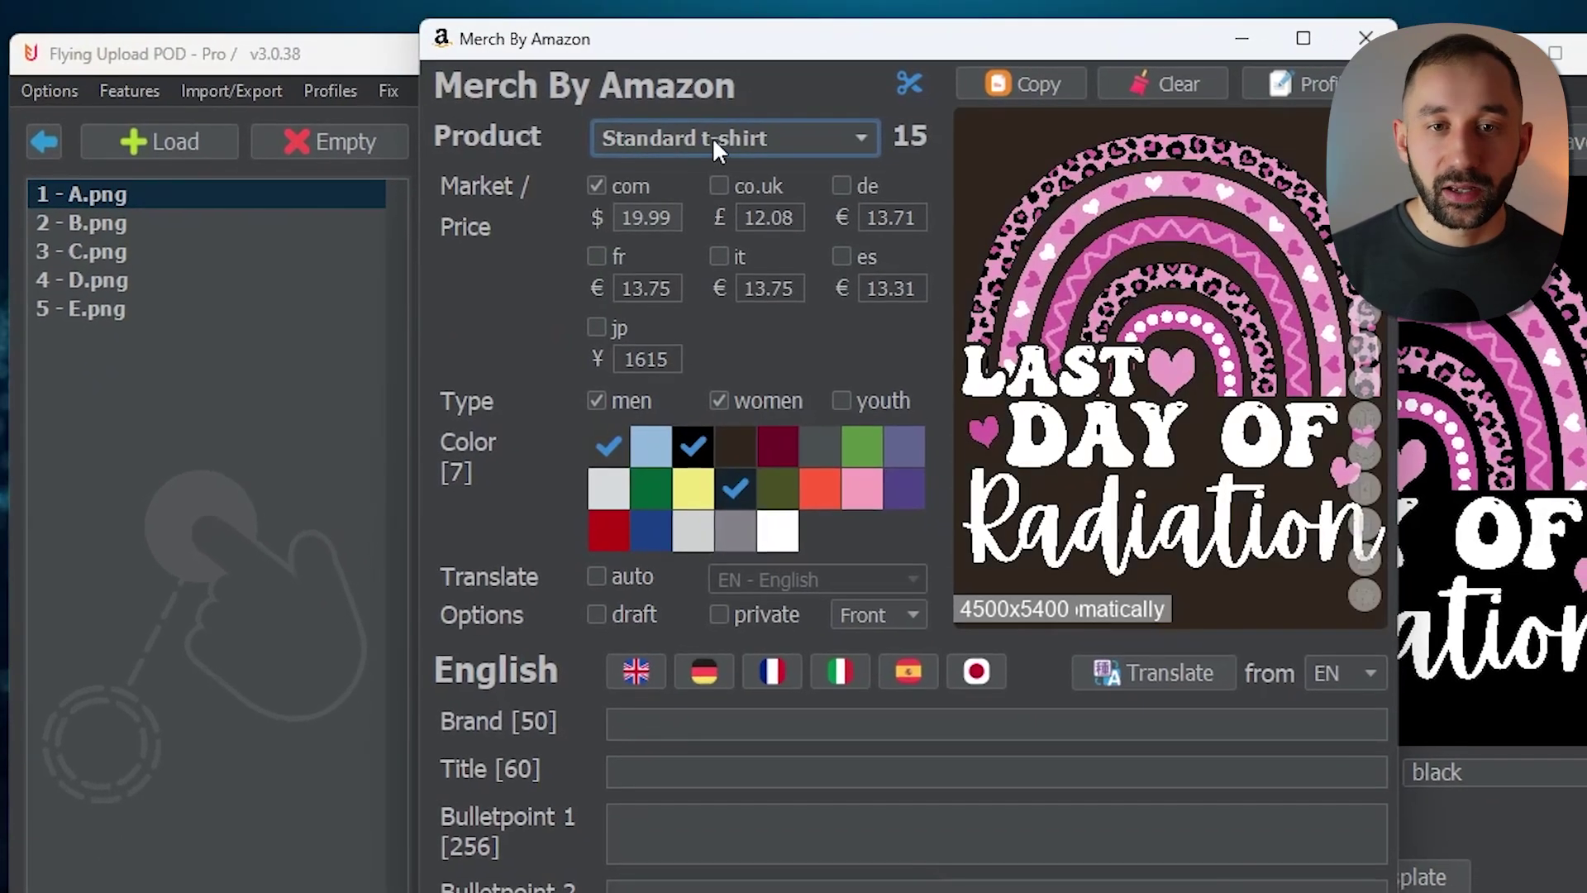
# - Disable the com market for the Raglan of A.png and save its Amazon options despite the empty text fields
pyautogui.click(720, 137)
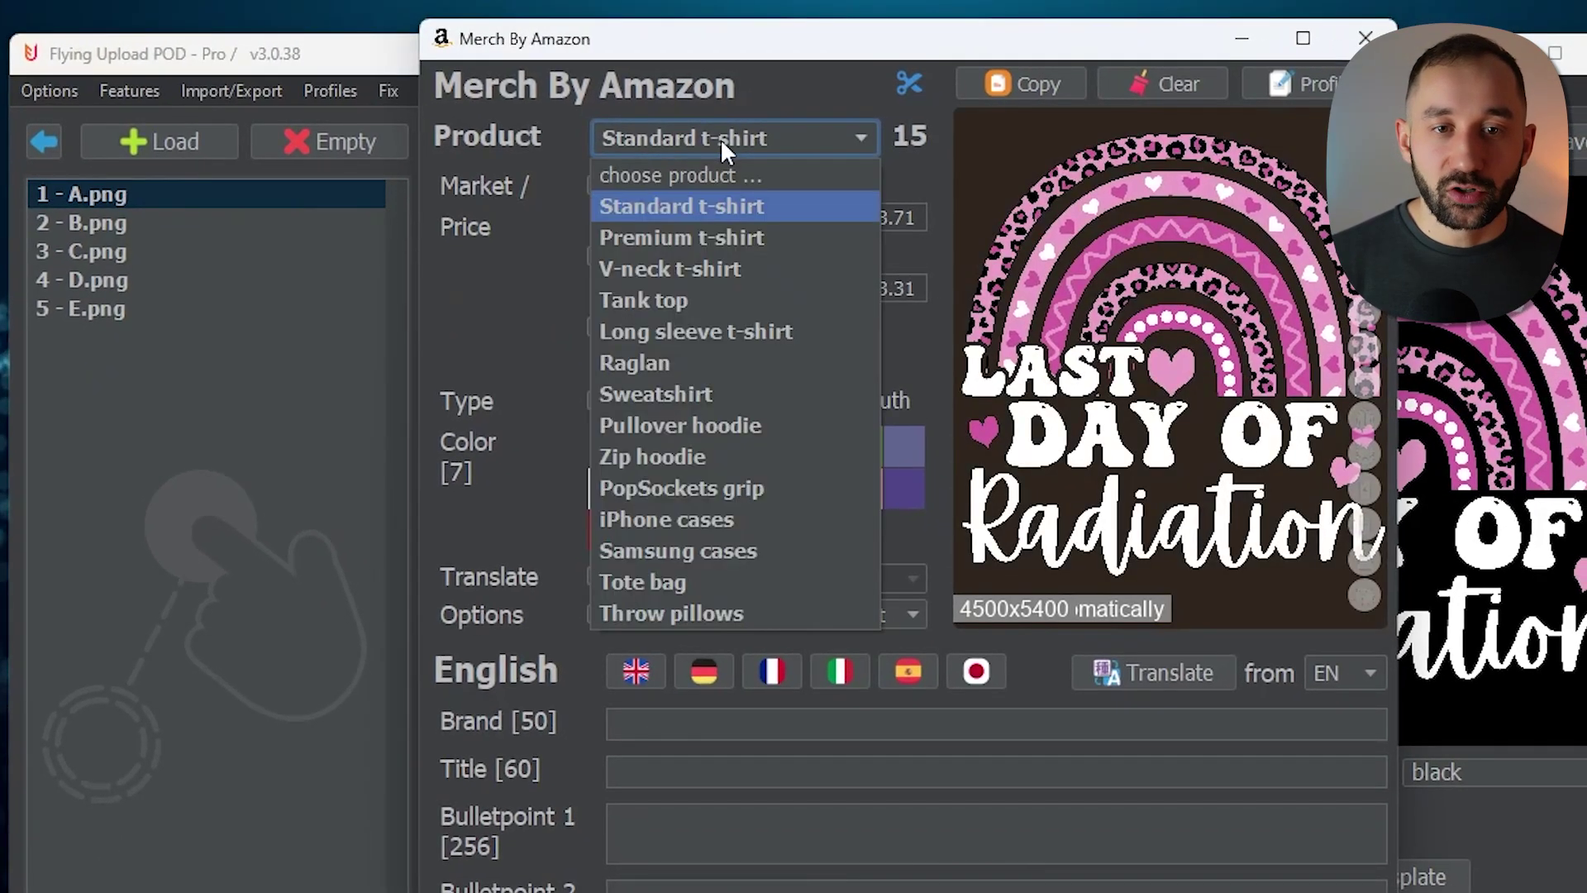
pyautogui.click(694, 365)
pyautogui.click(736, 447)
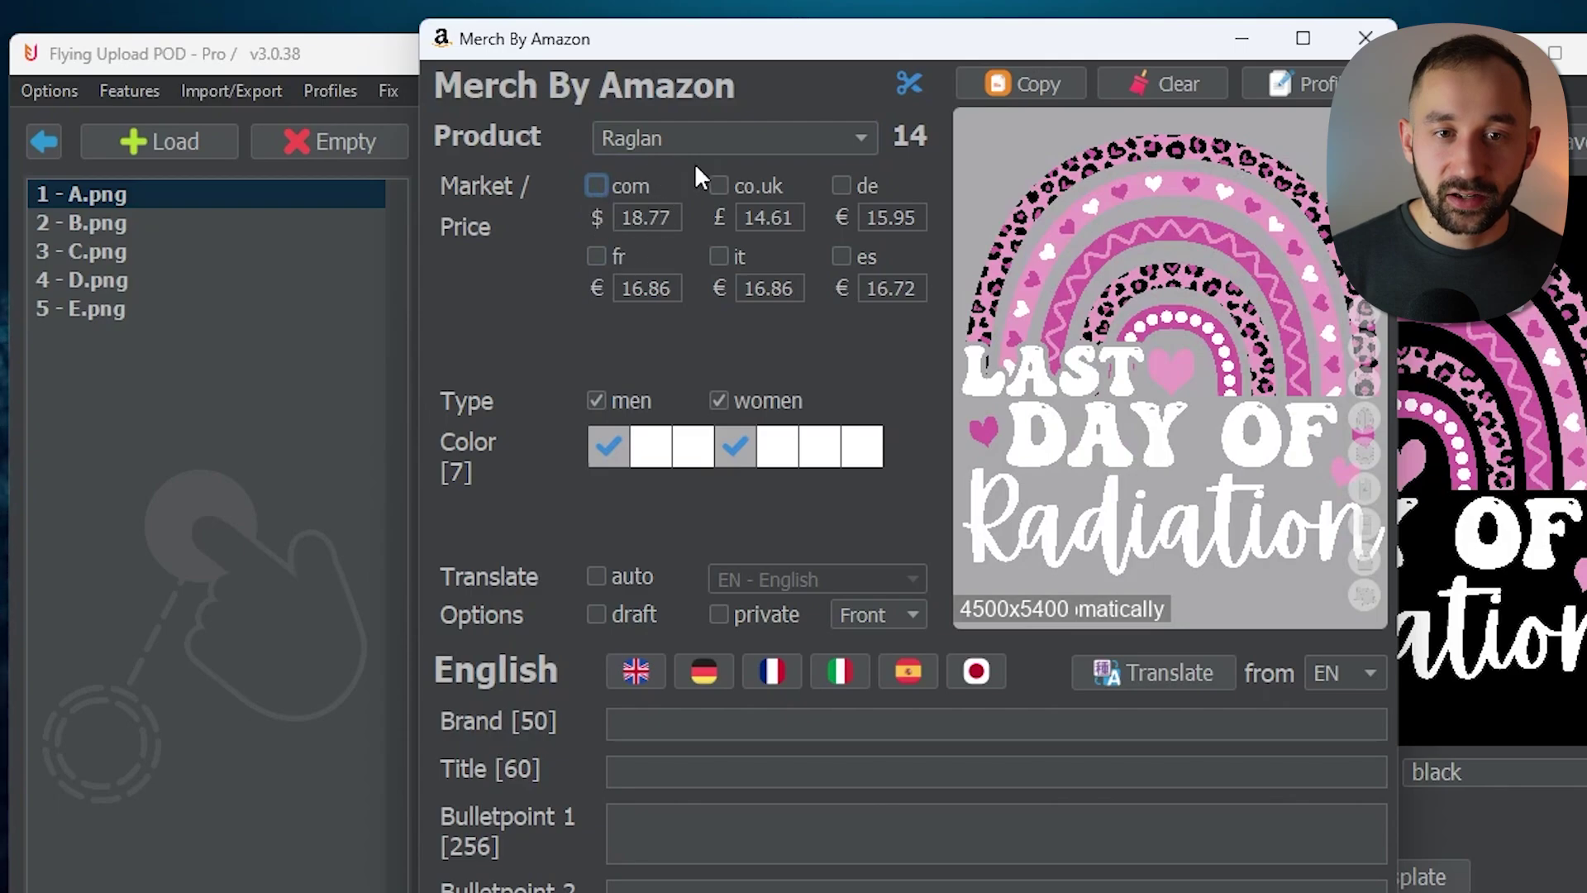
pyautogui.click(722, 138)
pyautogui.click(651, 357)
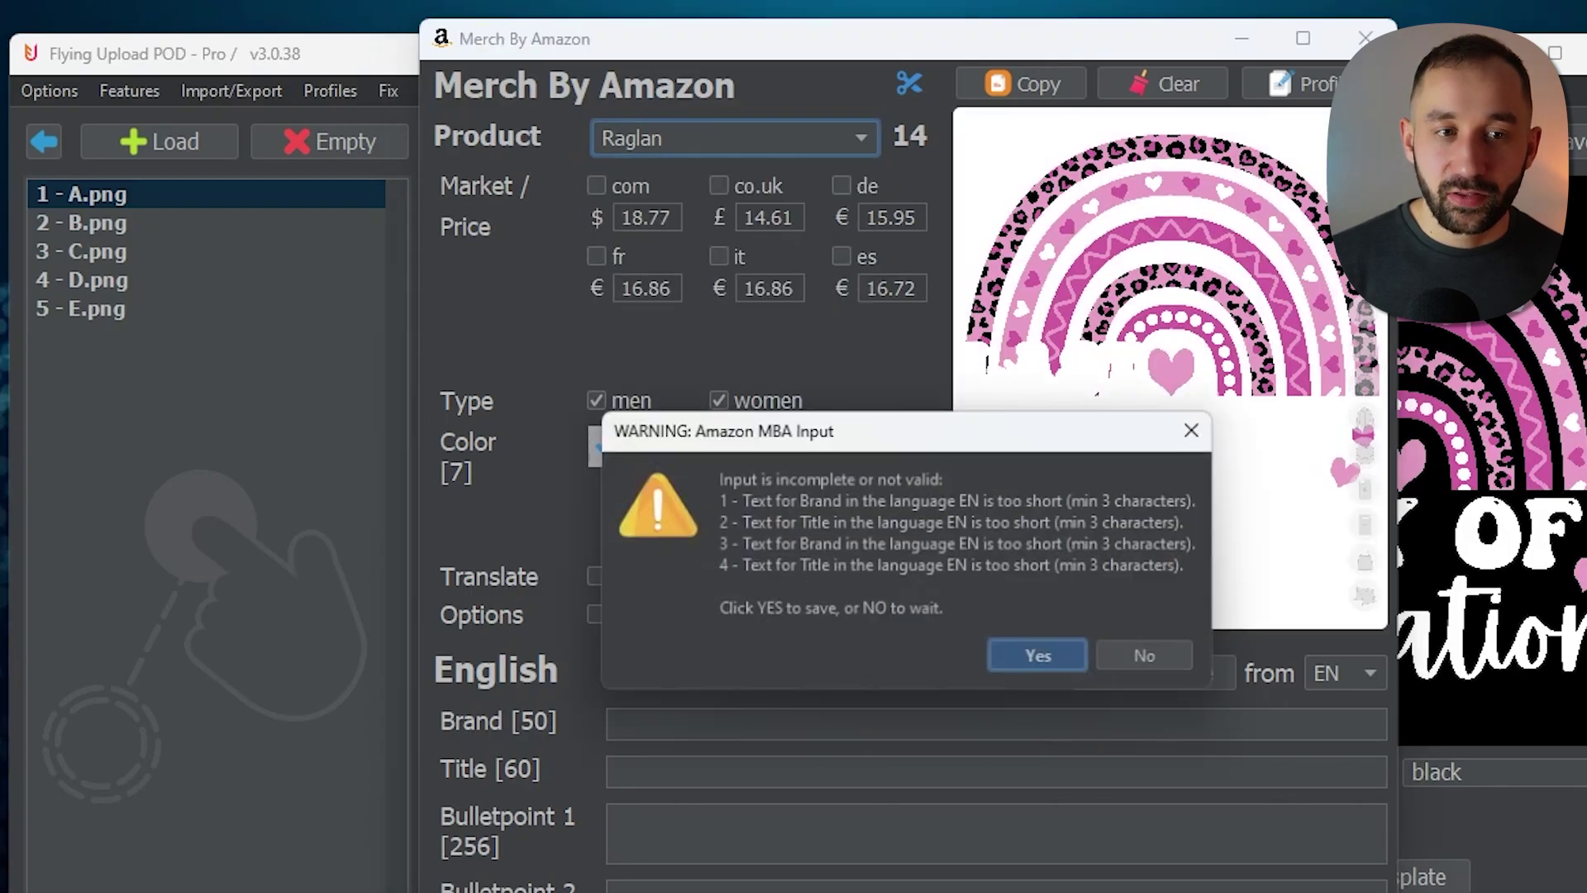
pyautogui.click(1035, 657)
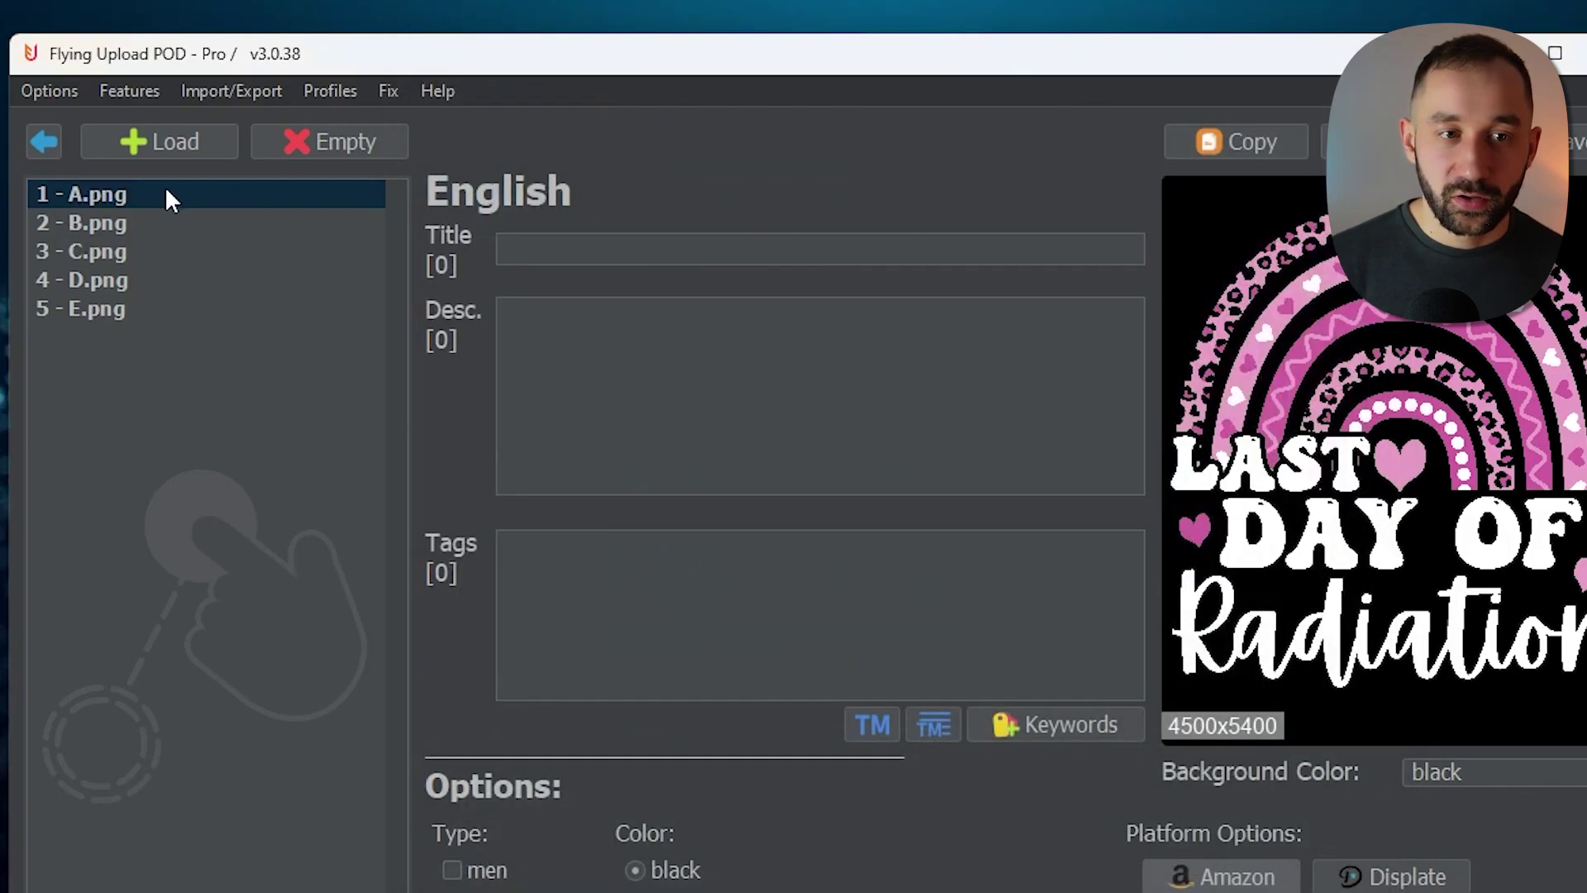
# - Apply the Merch by Amazon product selection of A.png to all designs with Products to All
pyautogui.click(130, 91)
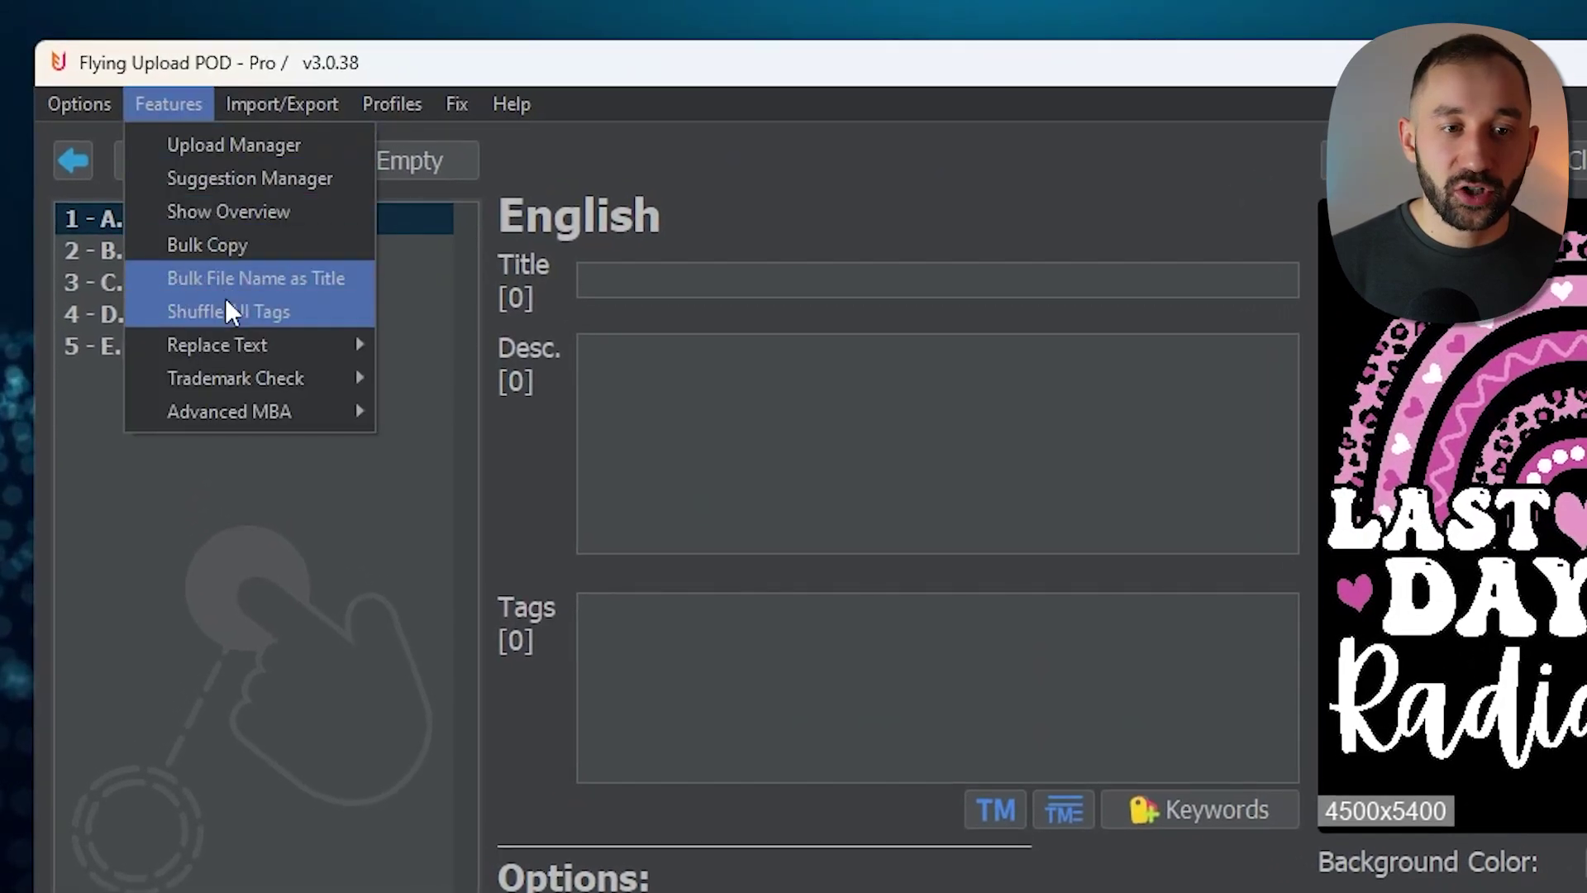
pyautogui.moveTo(257, 418)
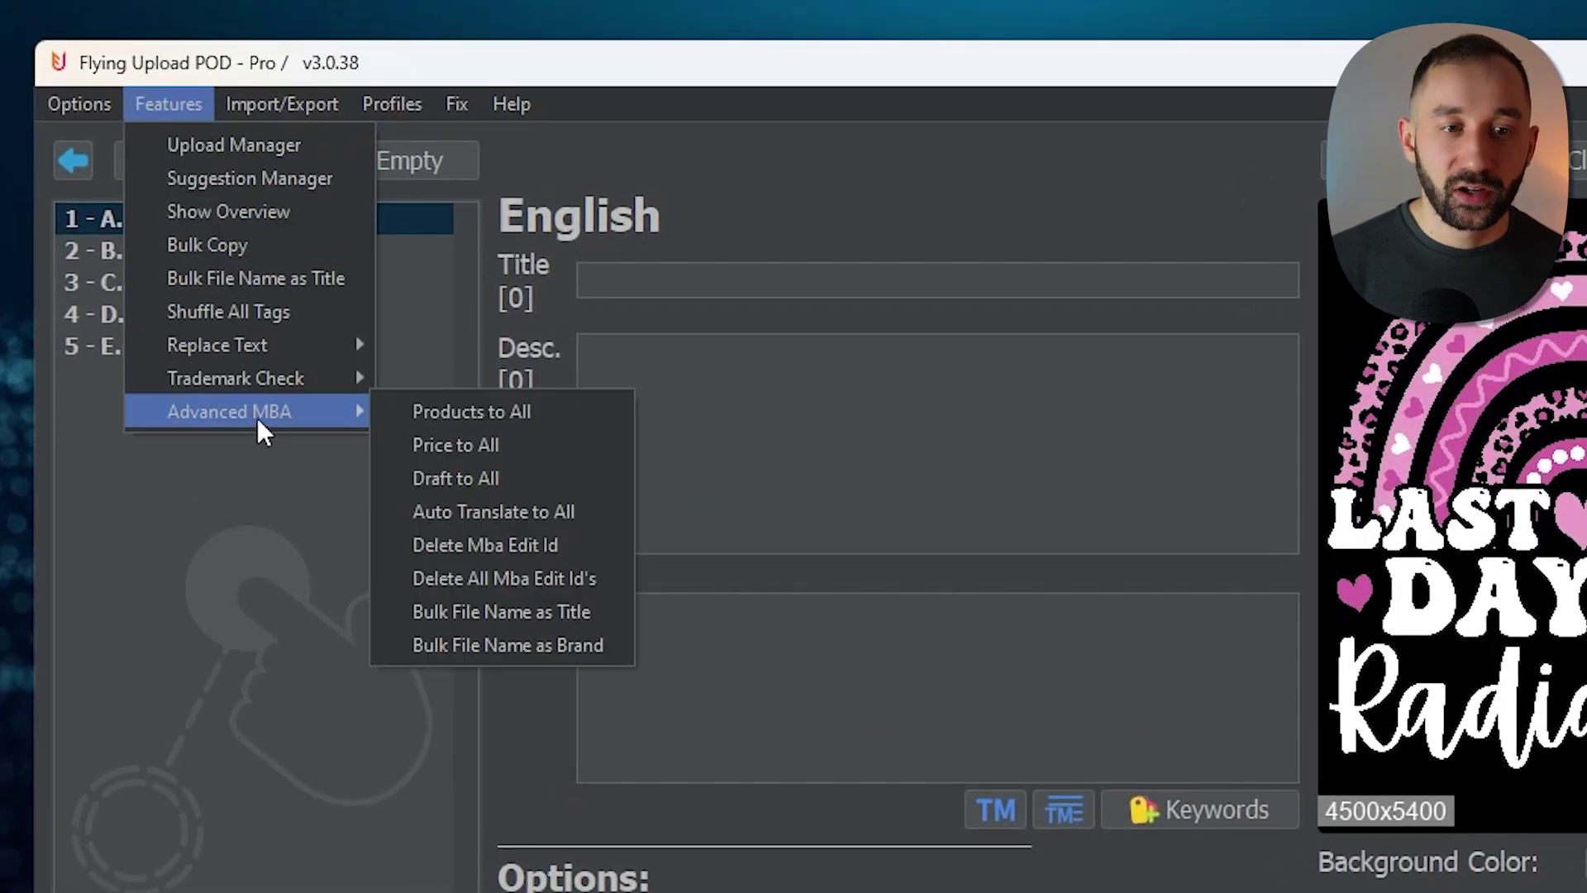
pyautogui.click(514, 408)
pyautogui.click(1279, 716)
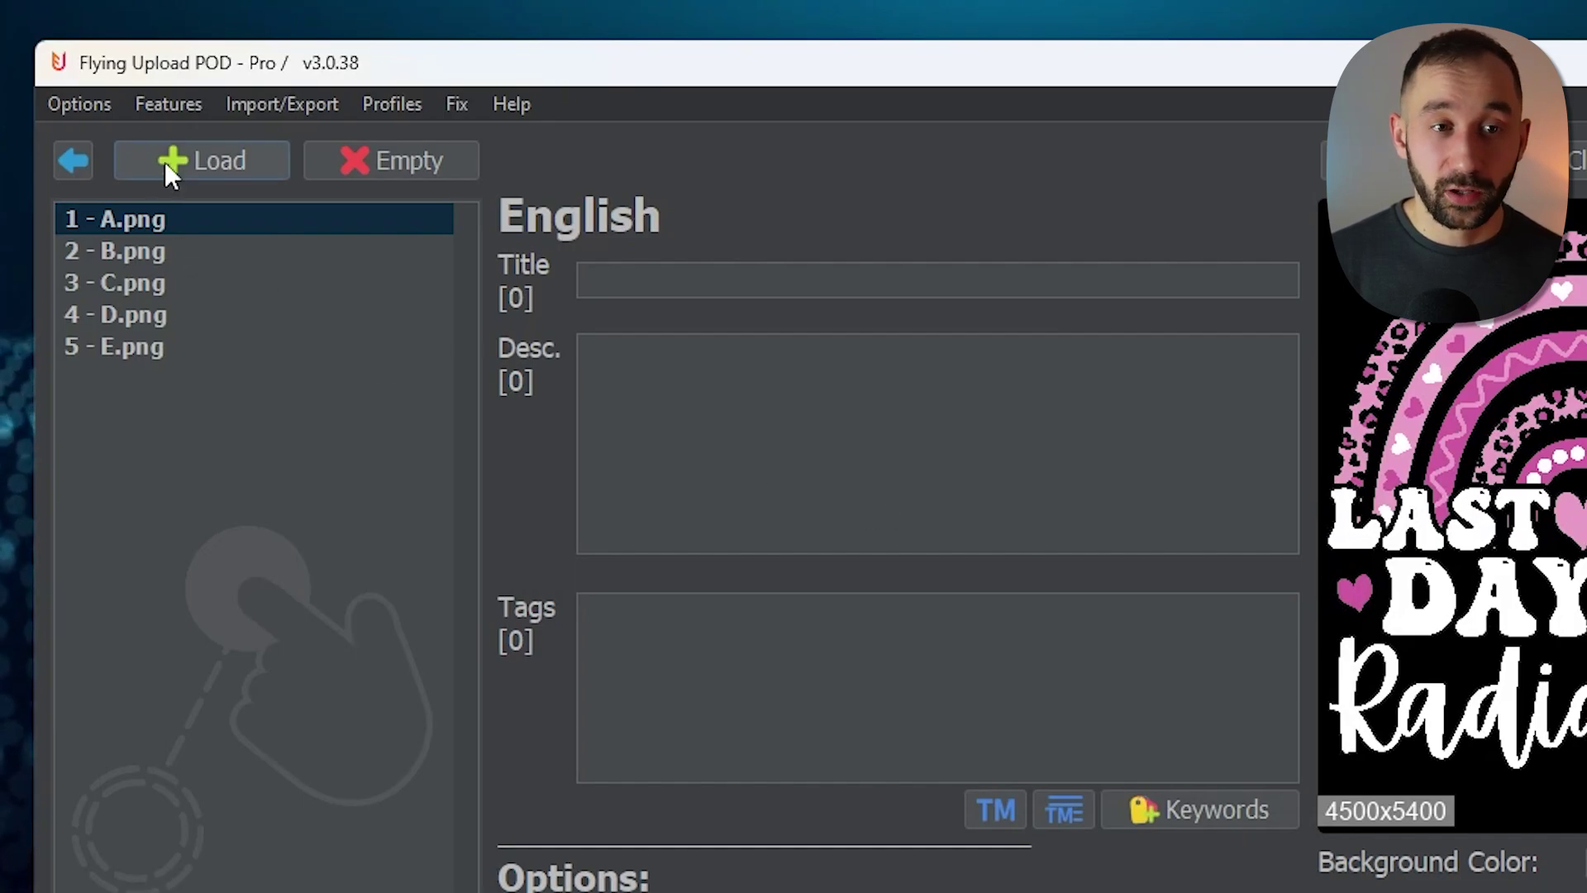
pyautogui.click(184, 104)
pyautogui.moveTo(276, 411)
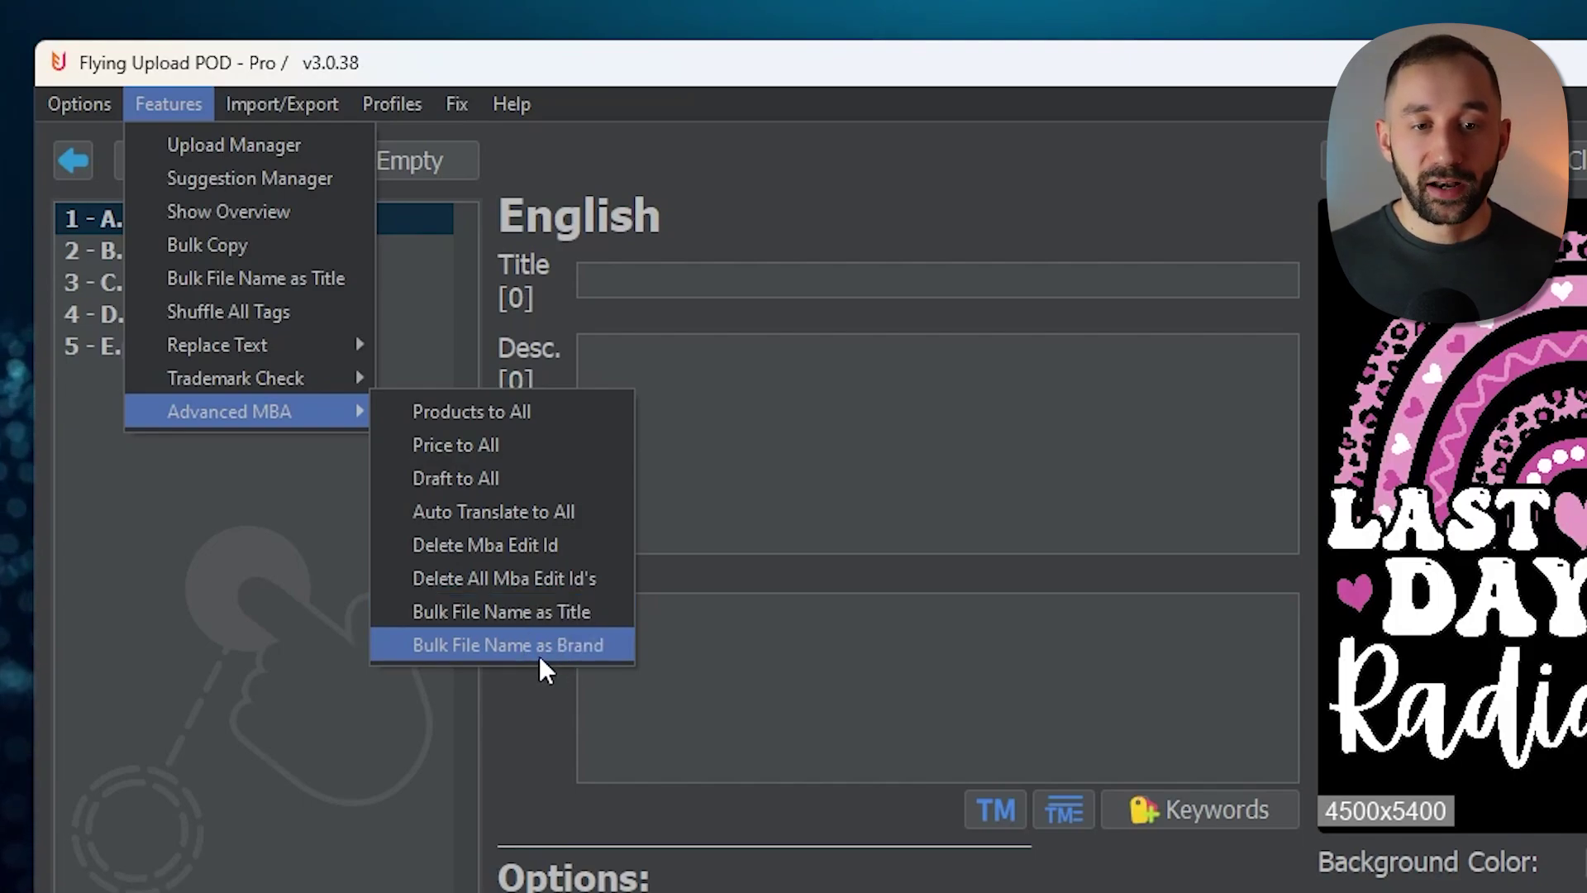
pyautogui.click(567, 80)
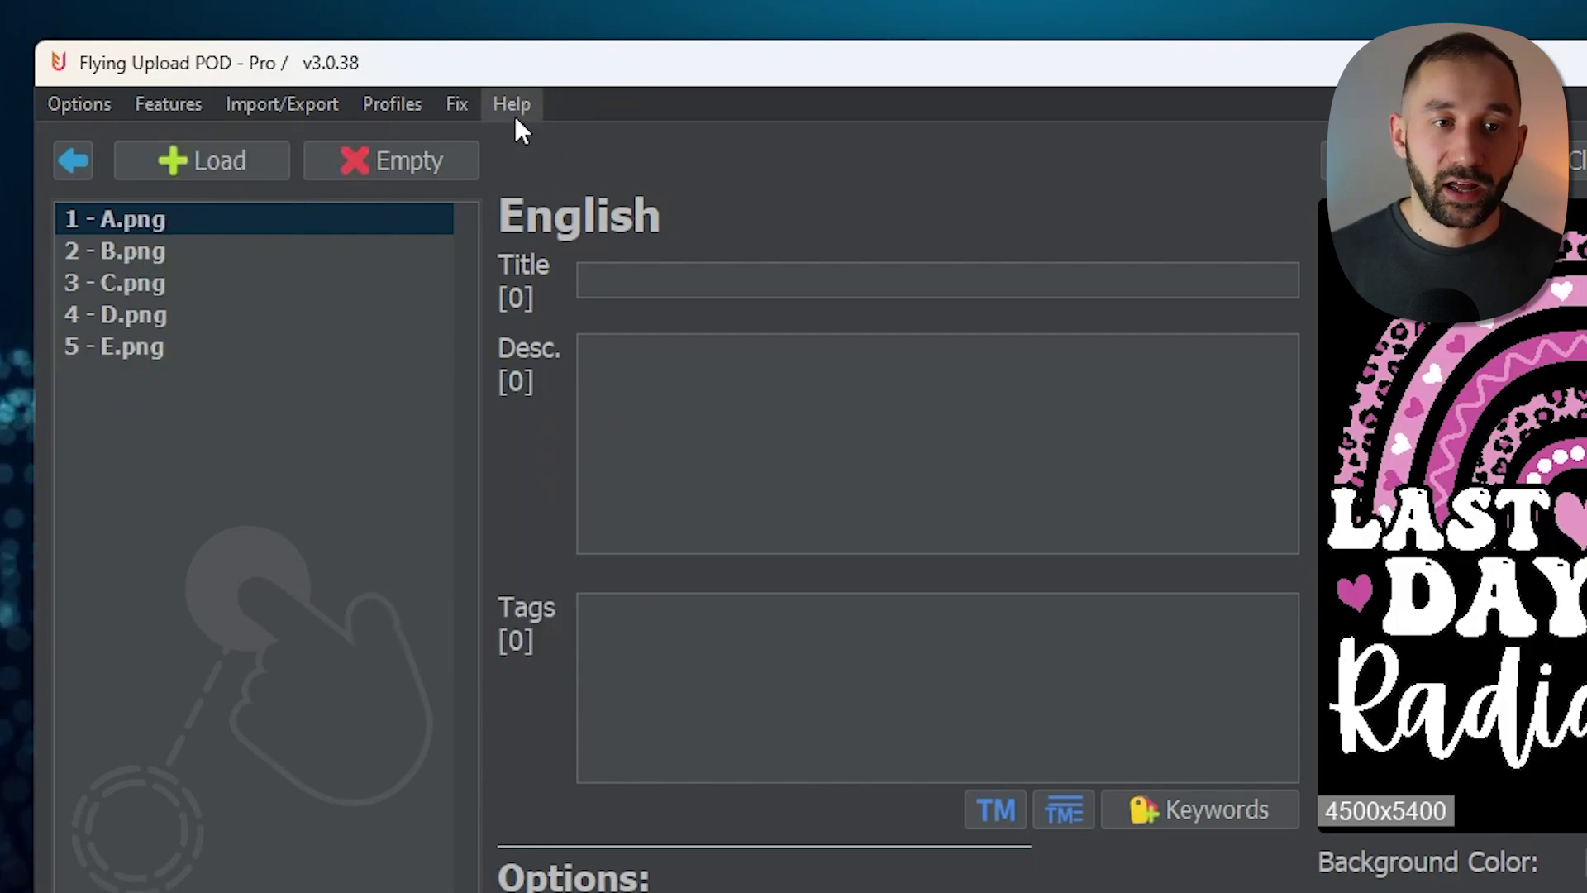
# - Fill in A.png's English Amazon listing with brand "Test Brand", title "Test Test Test Design 1", and repeated "Test Test Test Design" bullet points and description
pyautogui.doubleClick(317, 222)
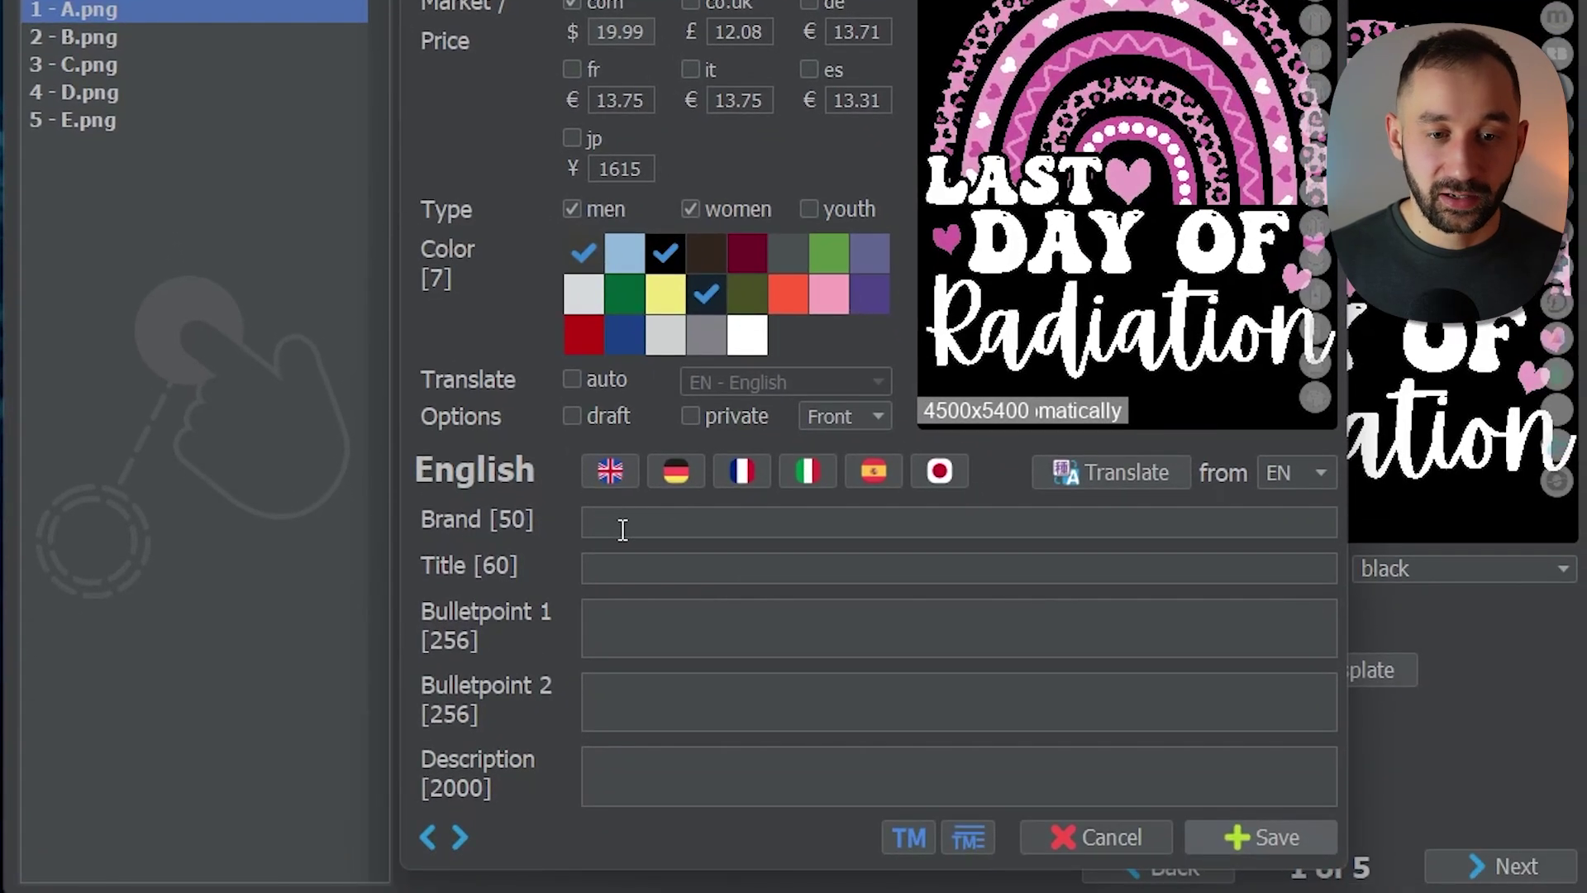
pyautogui.click(622, 529)
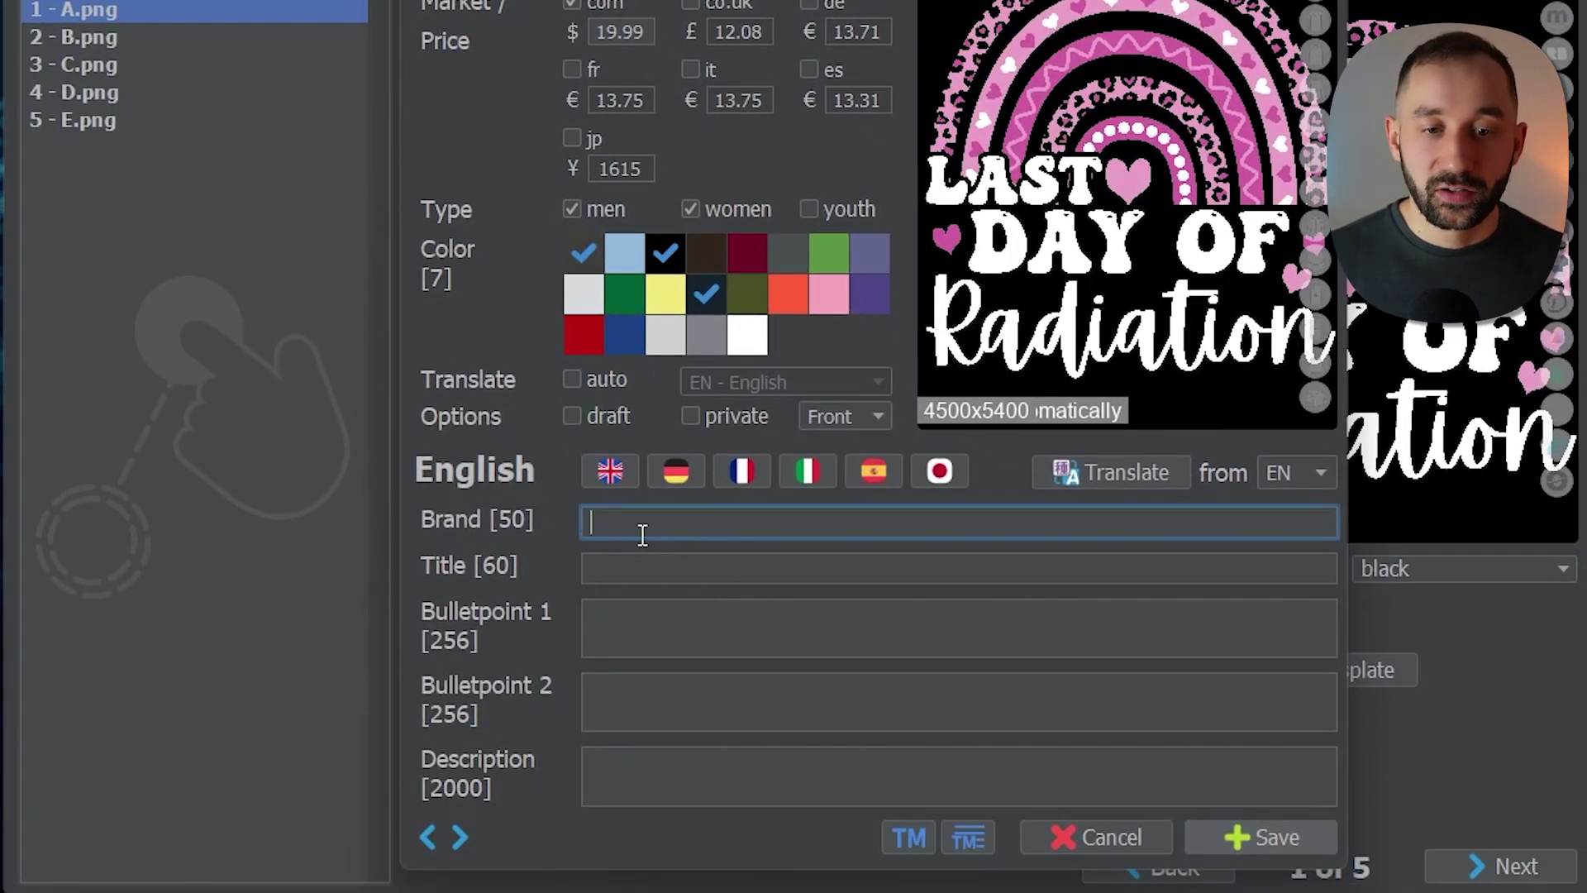
pyautogui.click(641, 635)
pyautogui.click(650, 711)
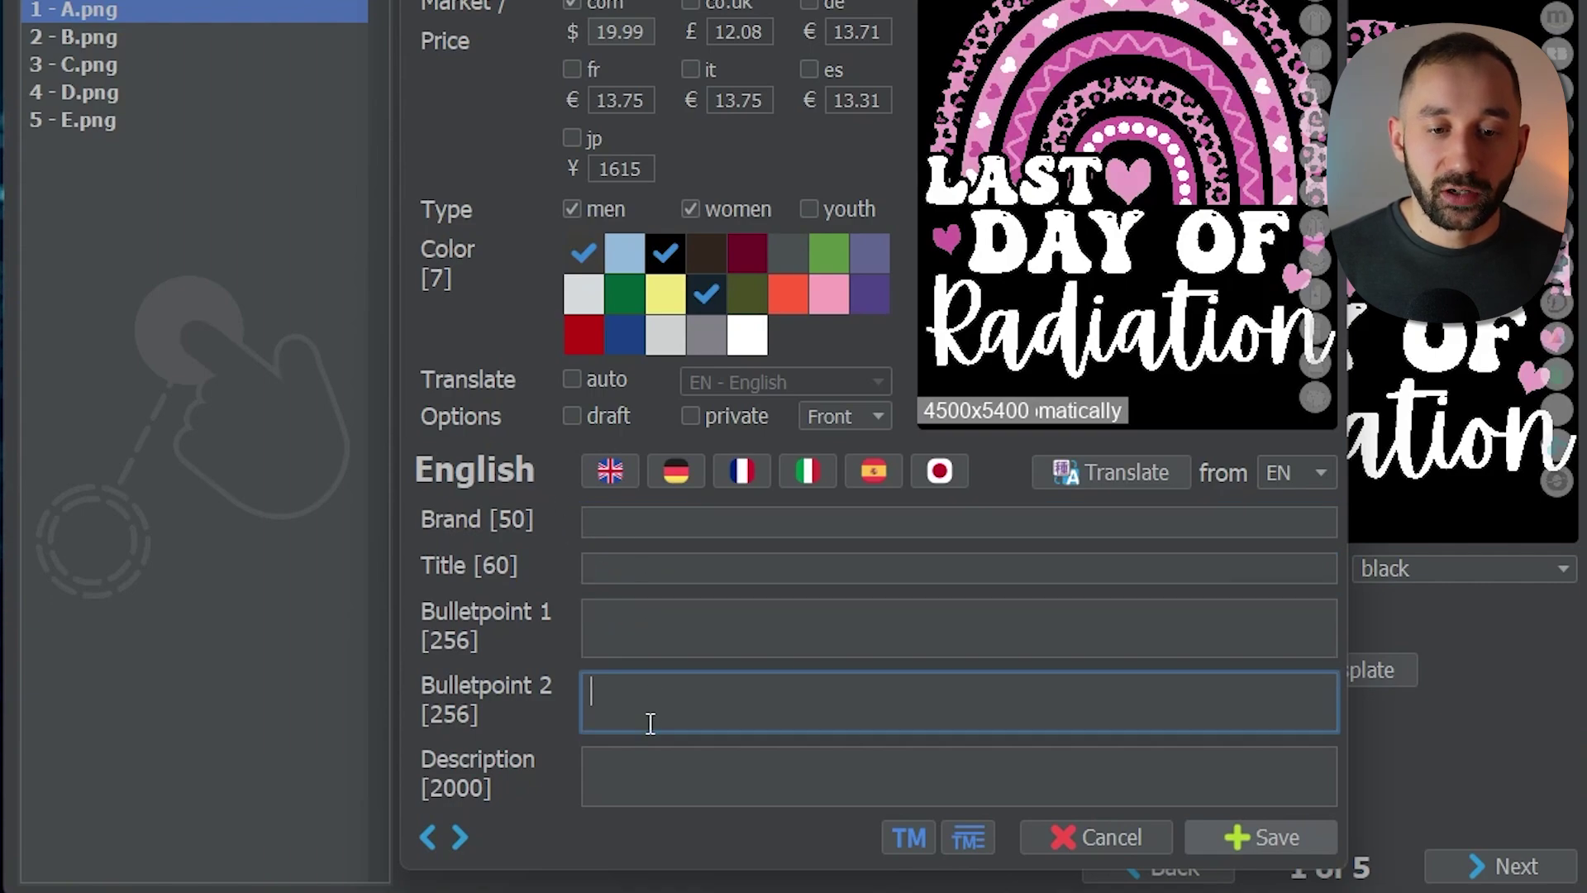
pyautogui.click(642, 774)
pyautogui.click(602, 536)
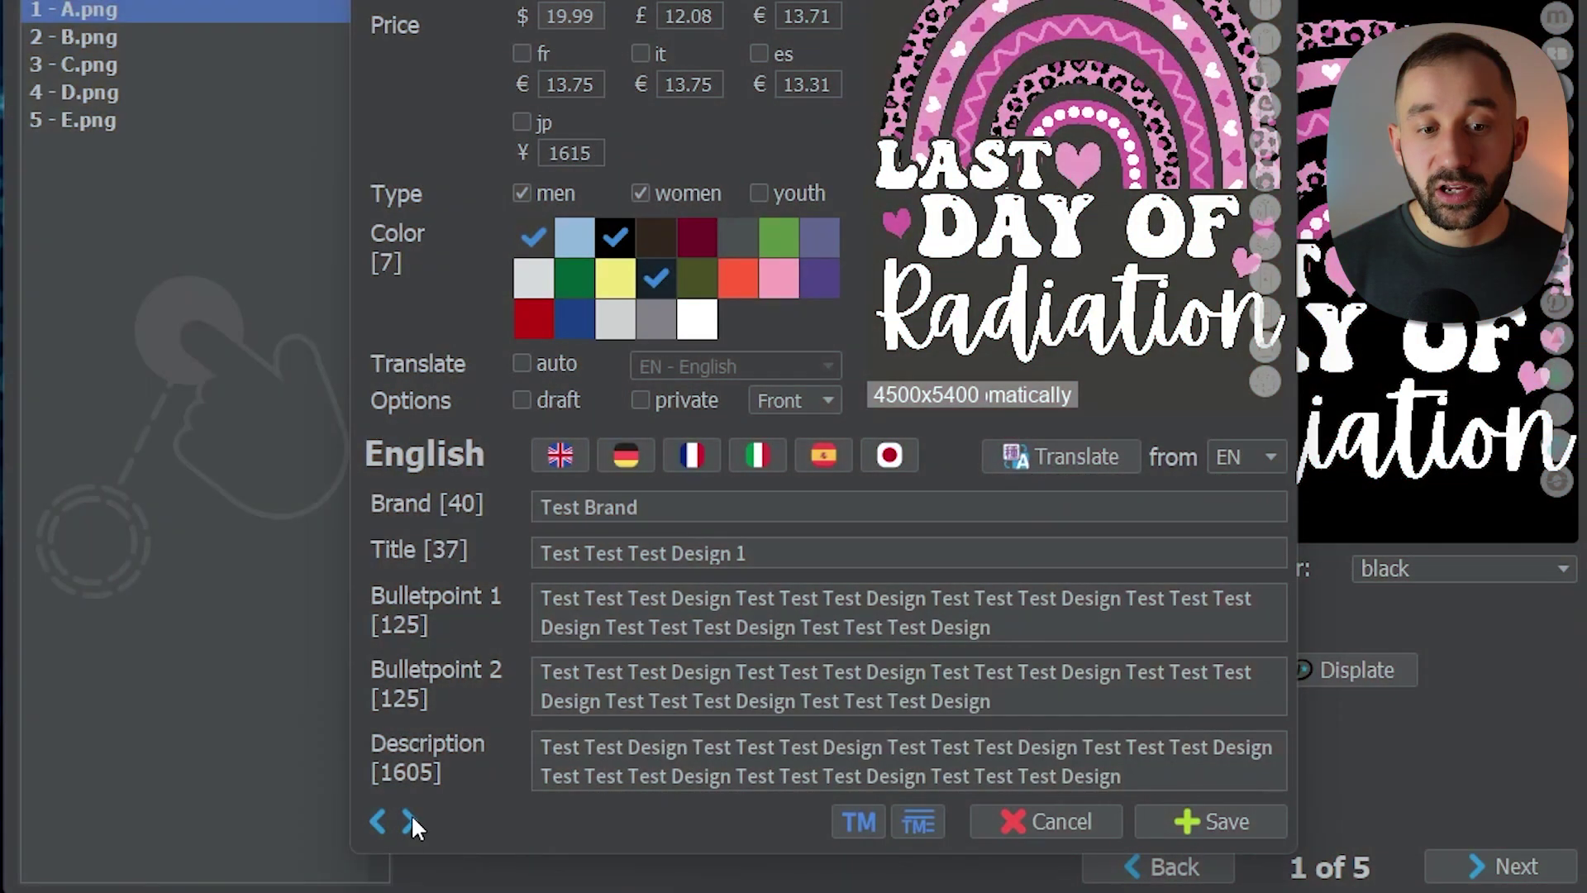
# - Review the Amazon listing details of B.png, C.png and D.png in turn and save them
pyautogui.click(410, 813)
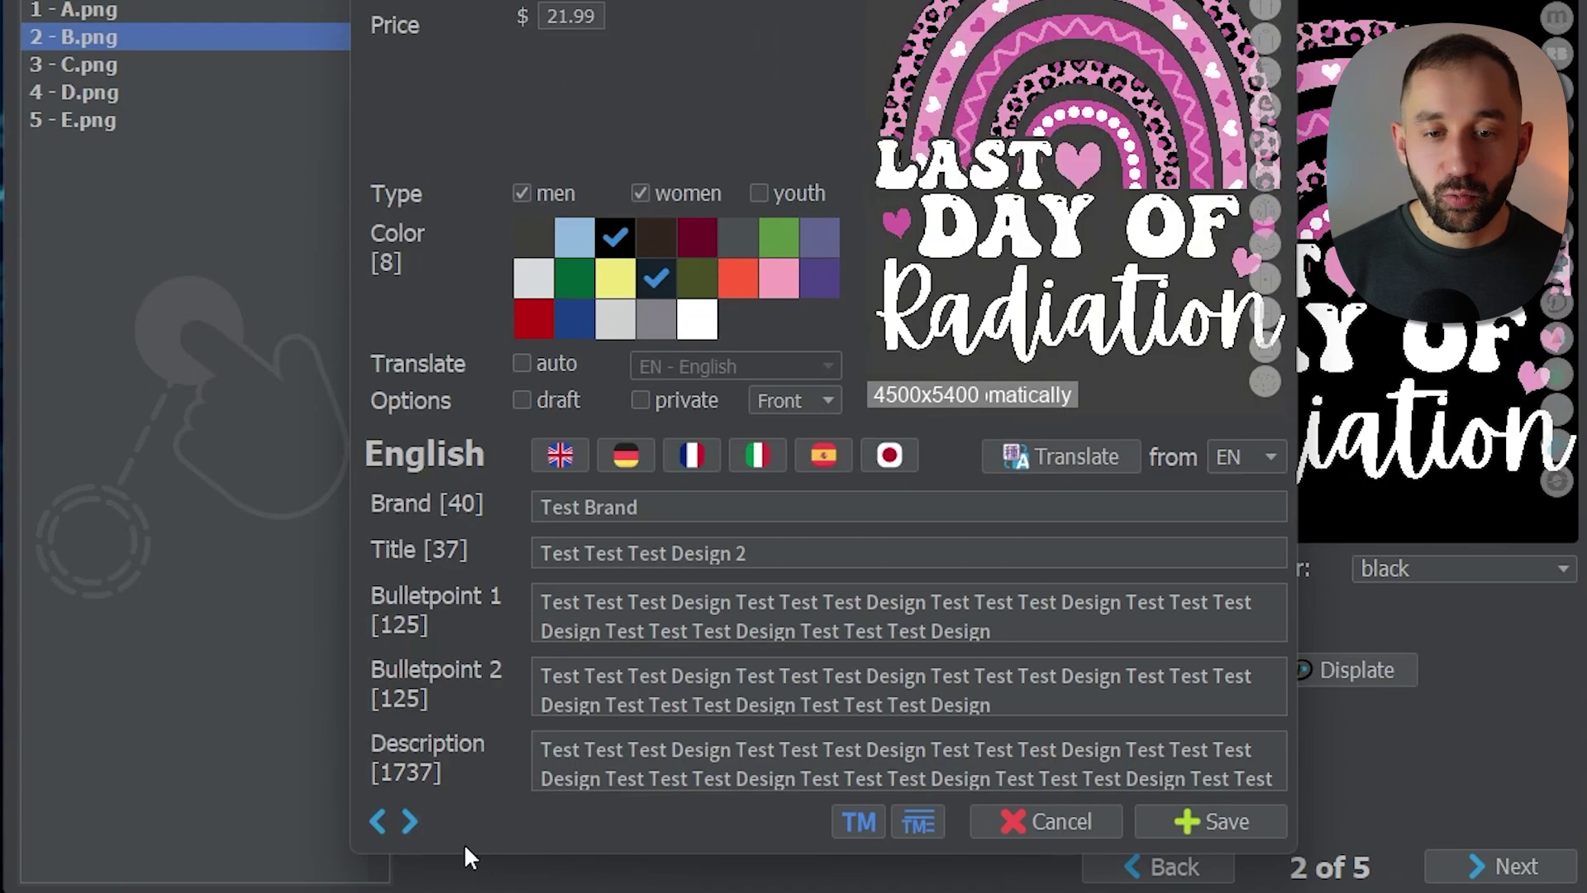
pyautogui.click(410, 821)
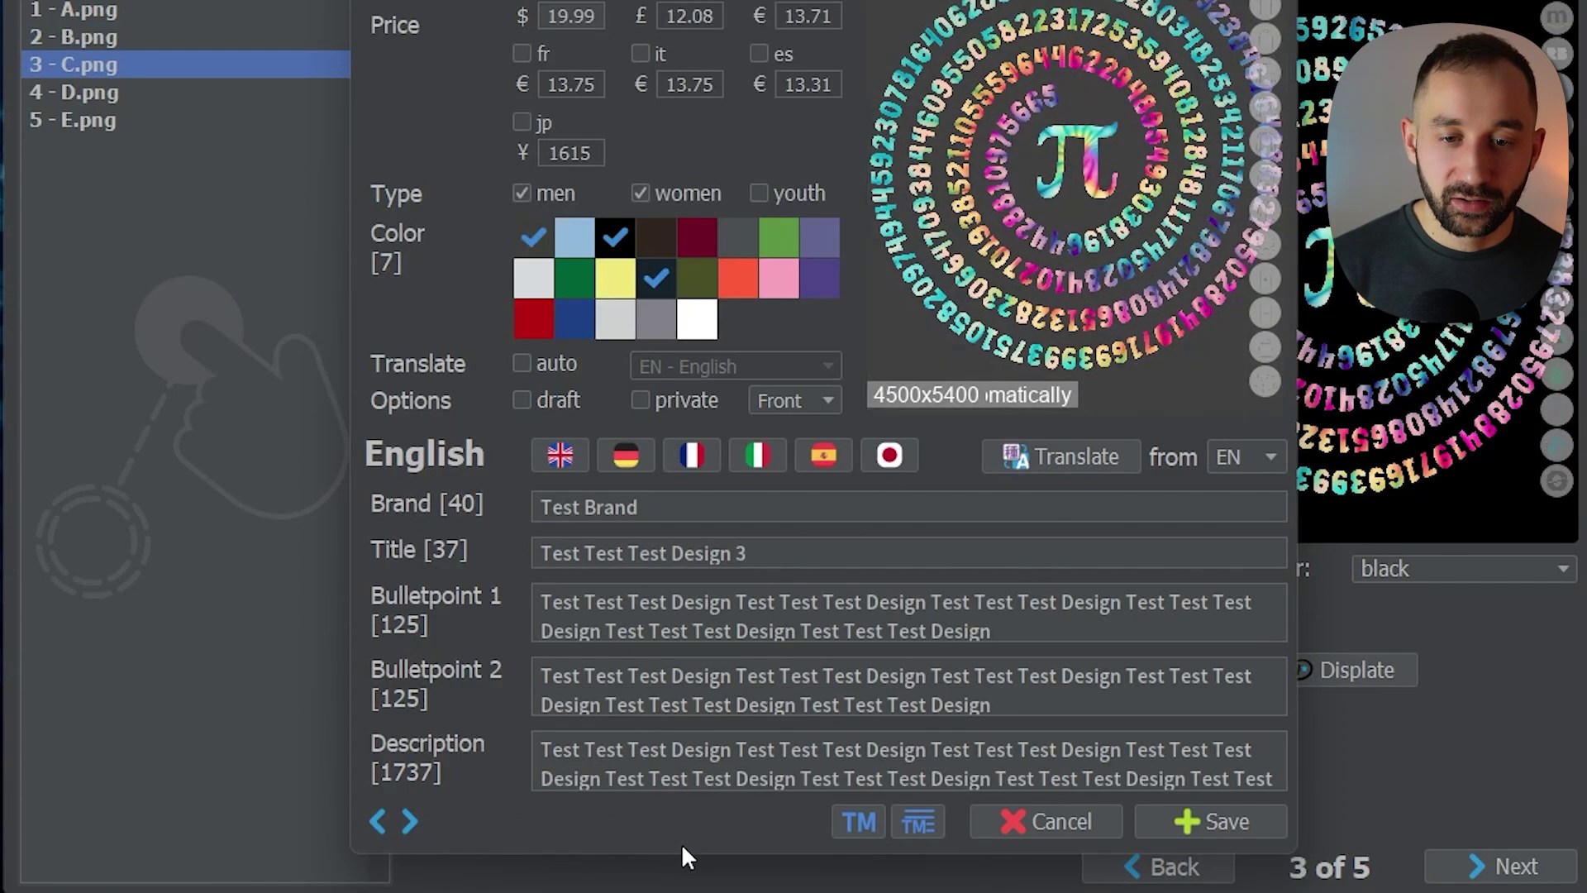
pyautogui.click(408, 821)
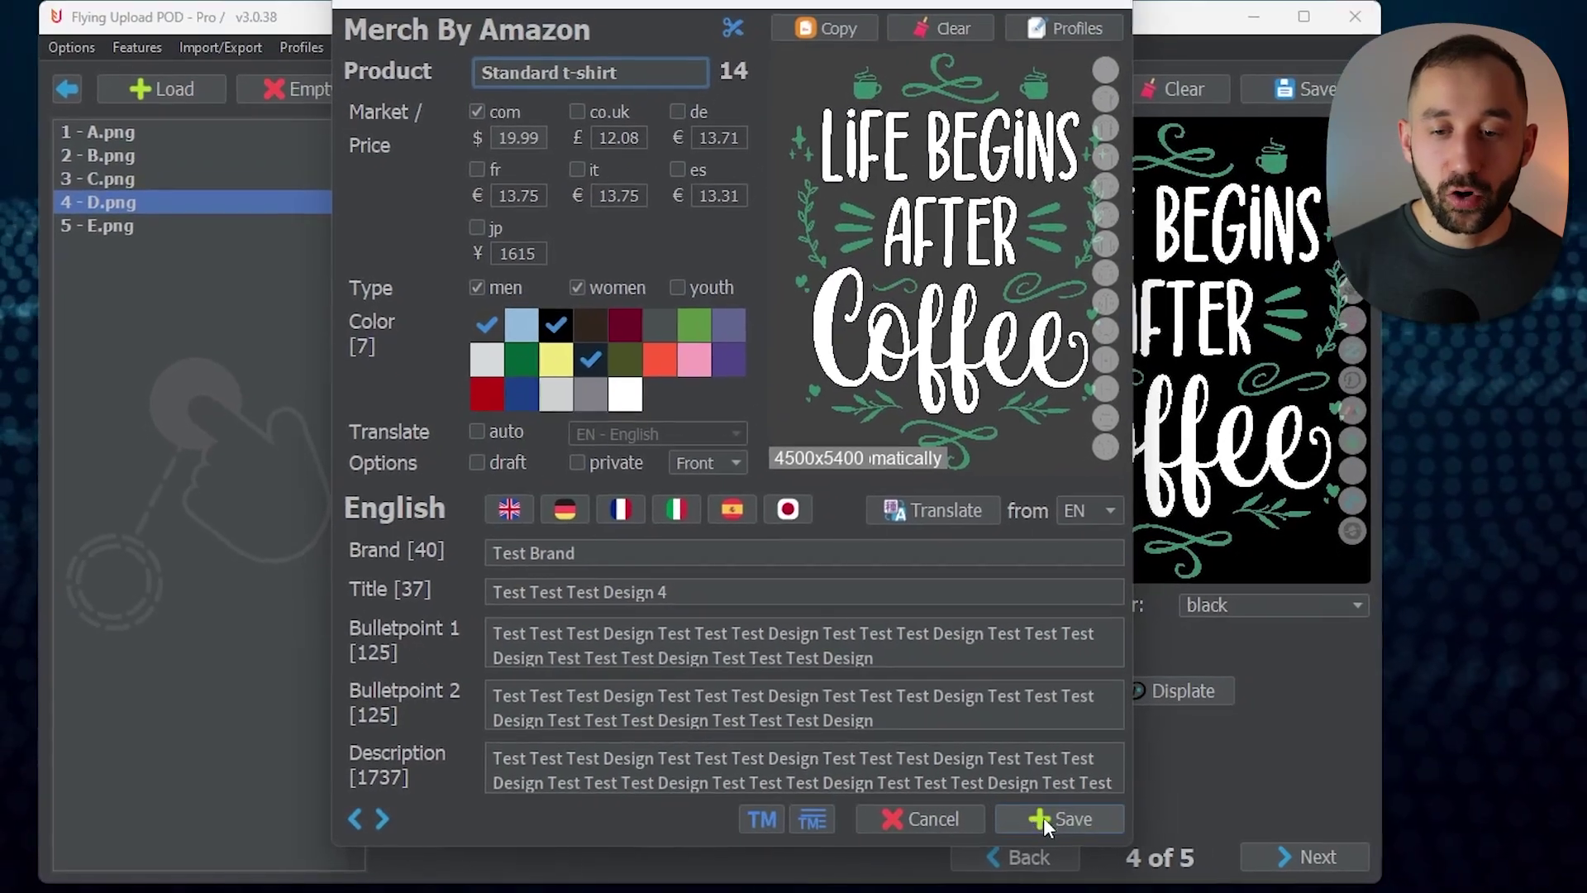
pyautogui.click(1044, 817)
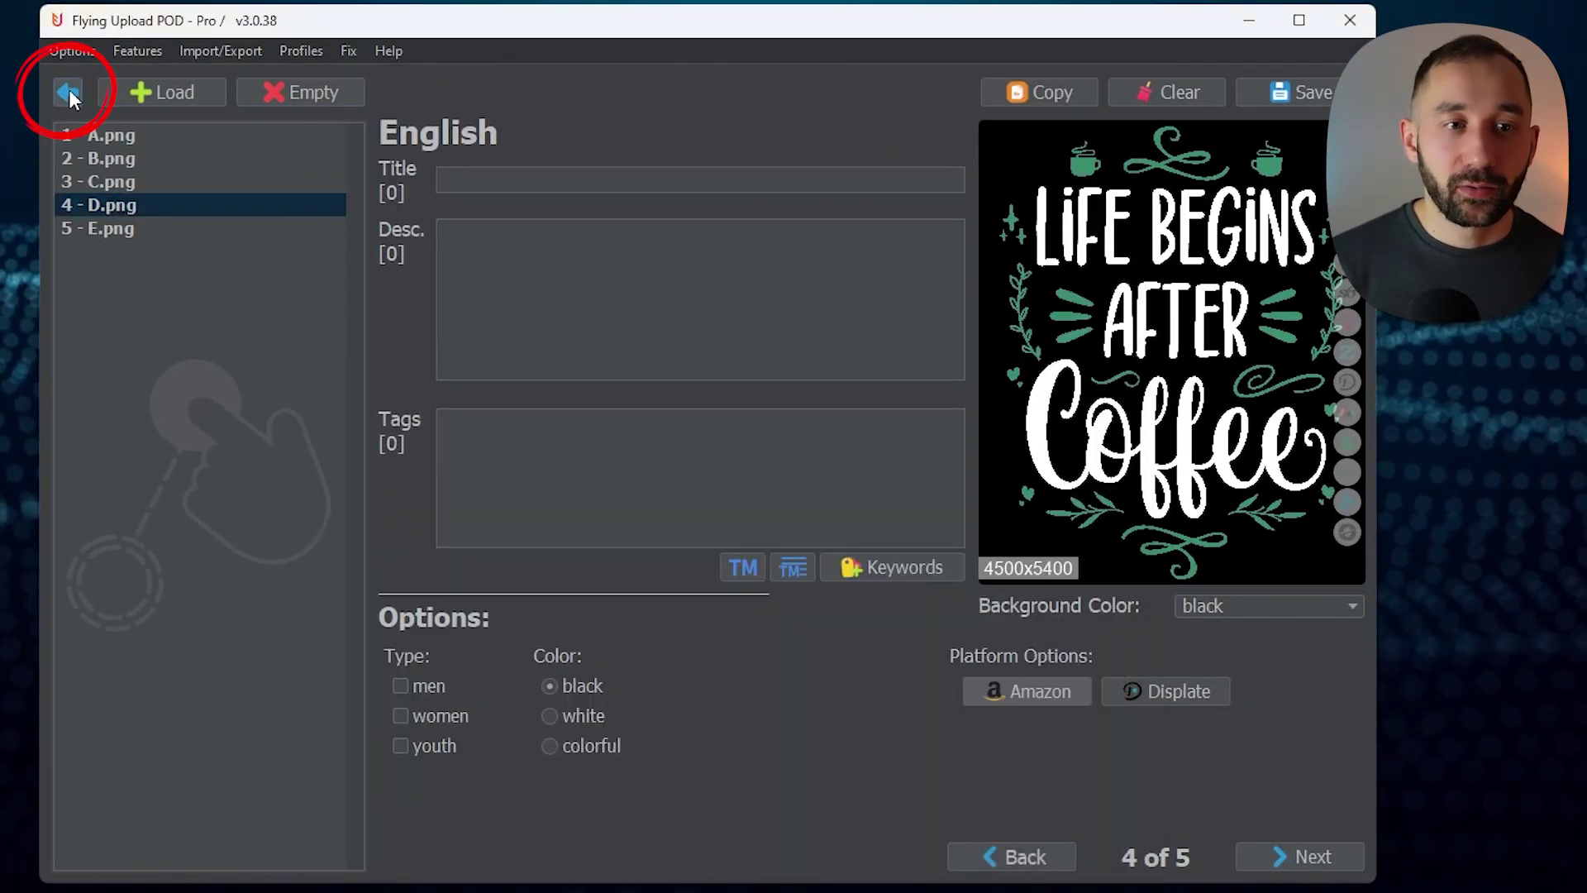
# - Leave the editor for the upload area and start the Amazon Merch upload
pyautogui.click(71, 91)
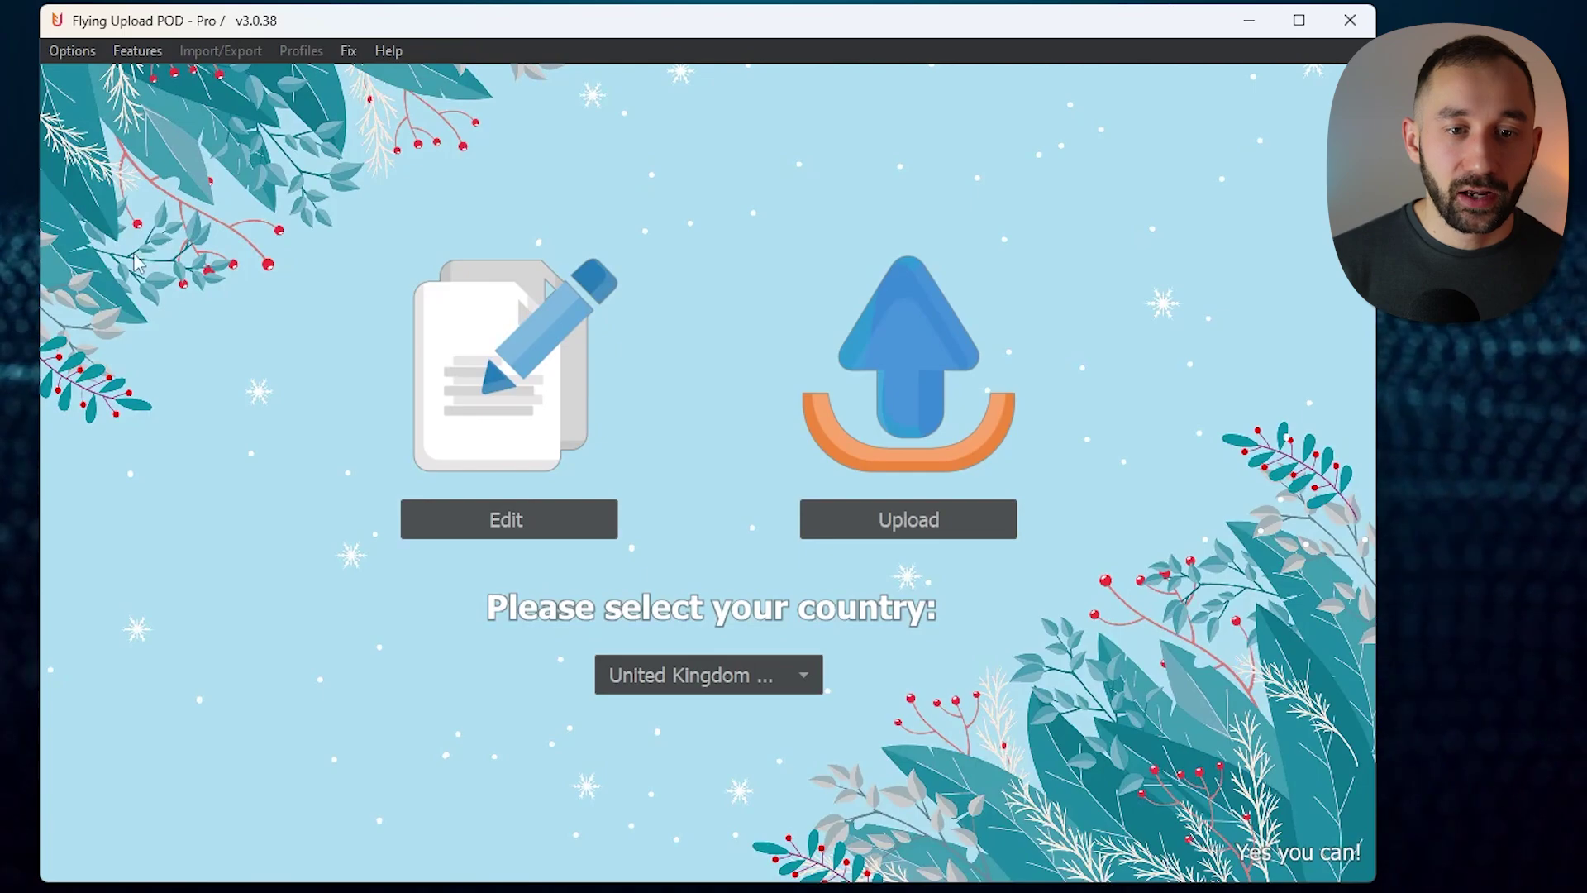
pyautogui.click(930, 524)
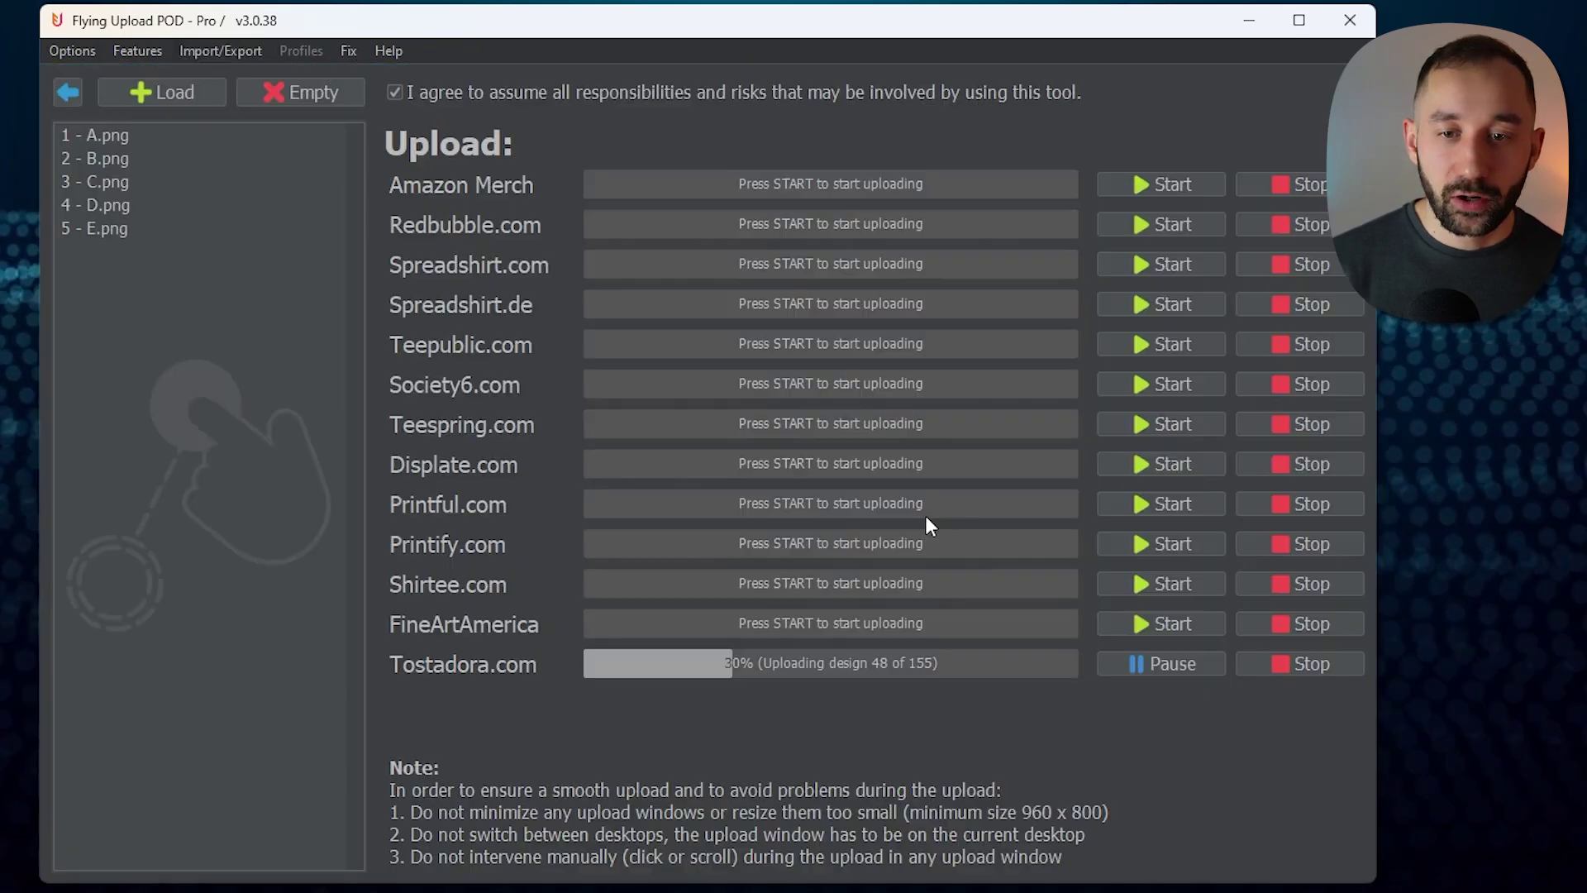
pyautogui.click(1164, 186)
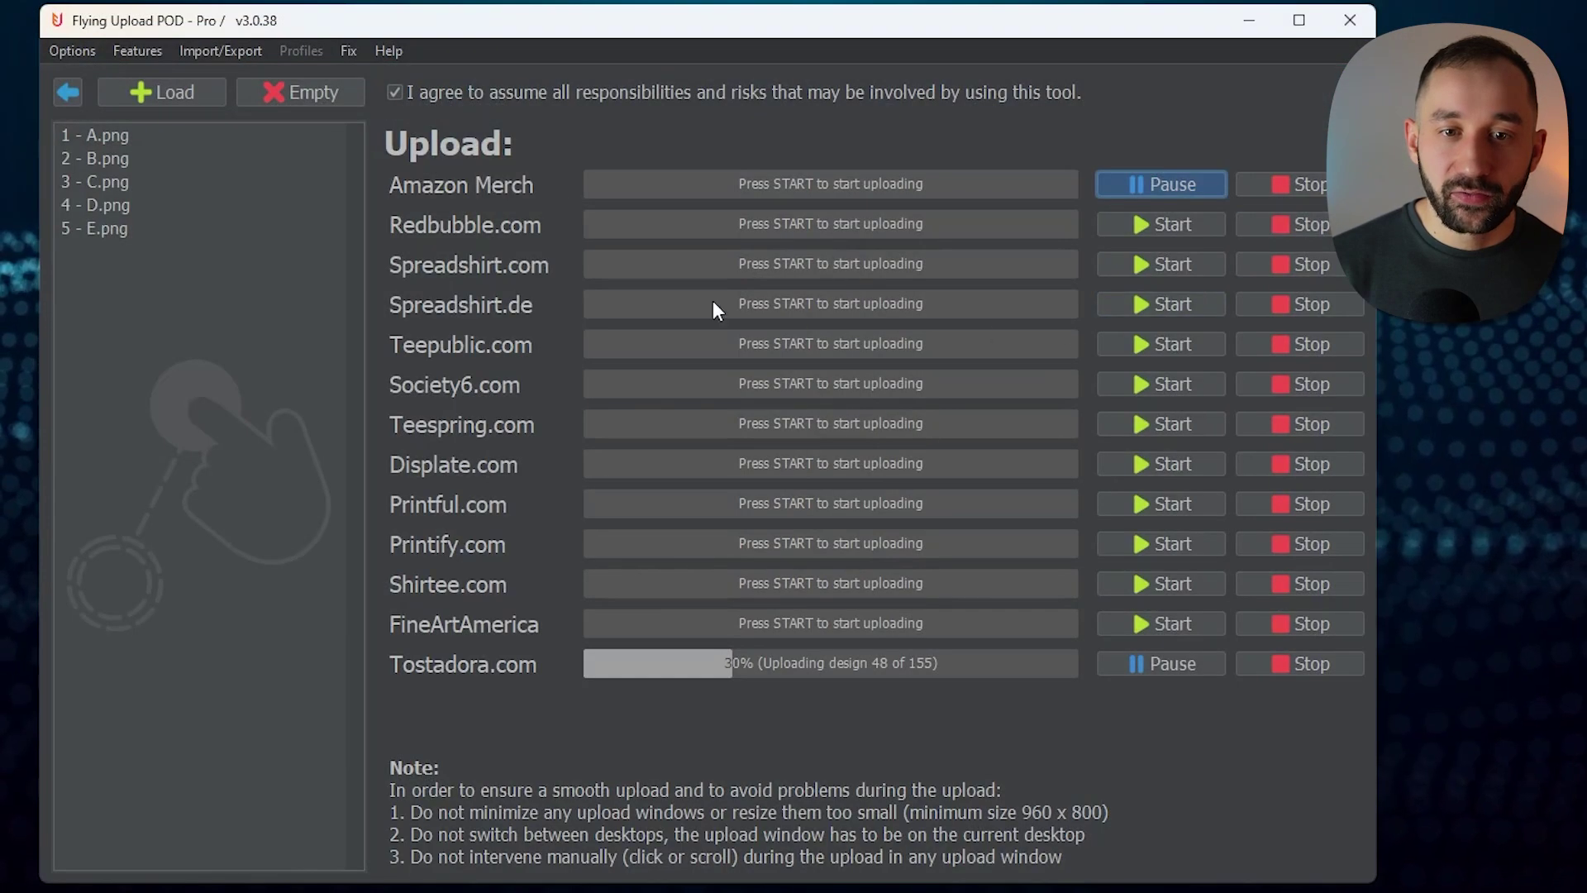
# - Stop the Amazon Merch upload and look at the Templates section of the settings
pyautogui.click(1290, 184)
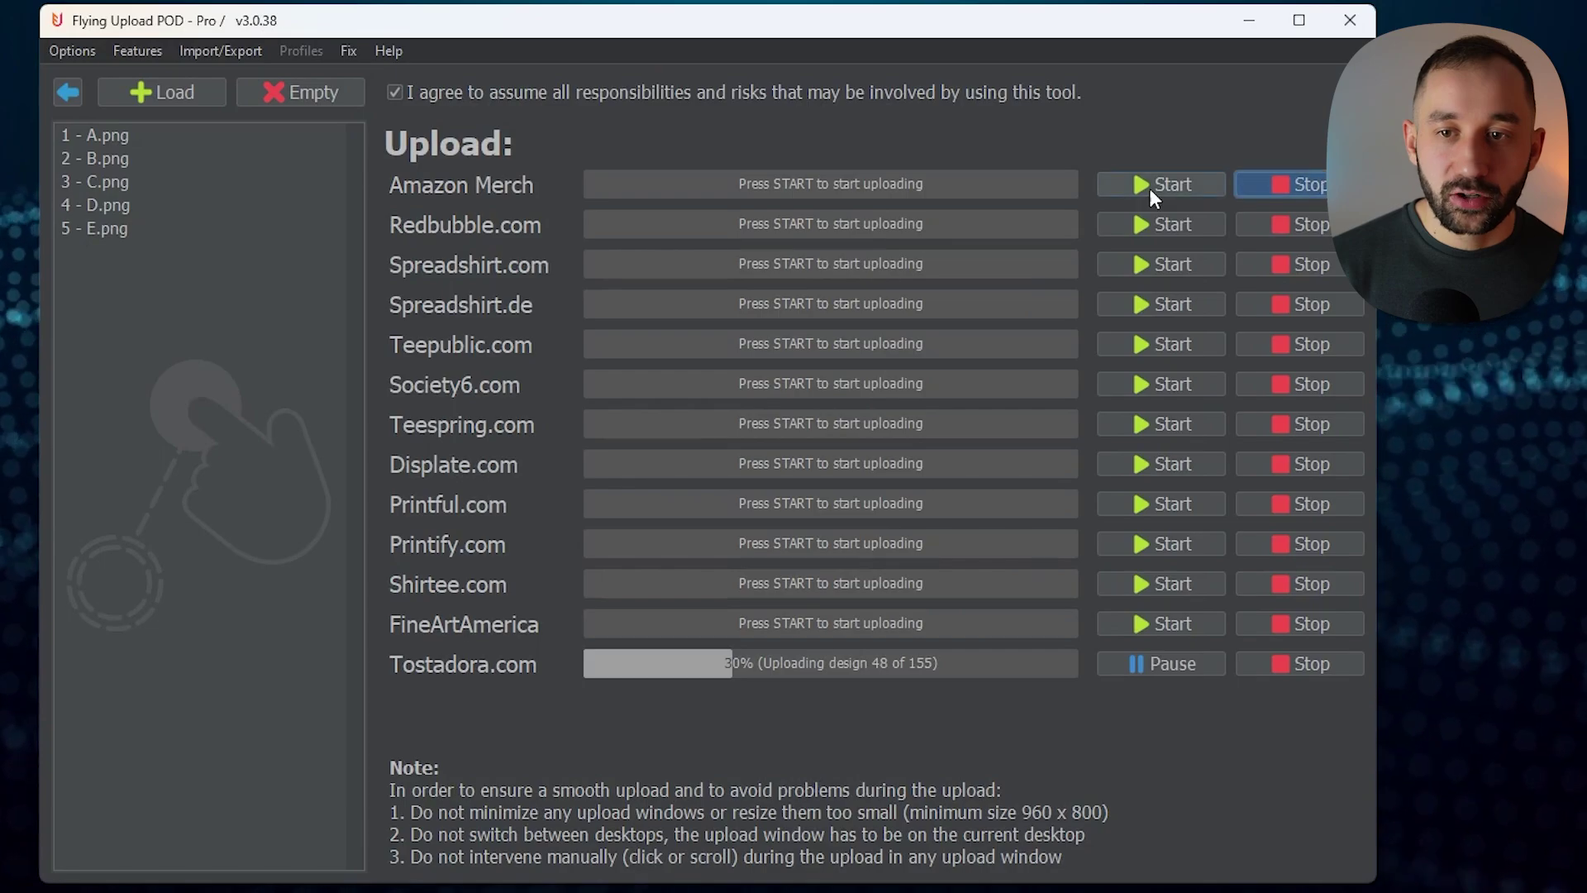
pyautogui.click(72, 51)
pyautogui.click(120, 134)
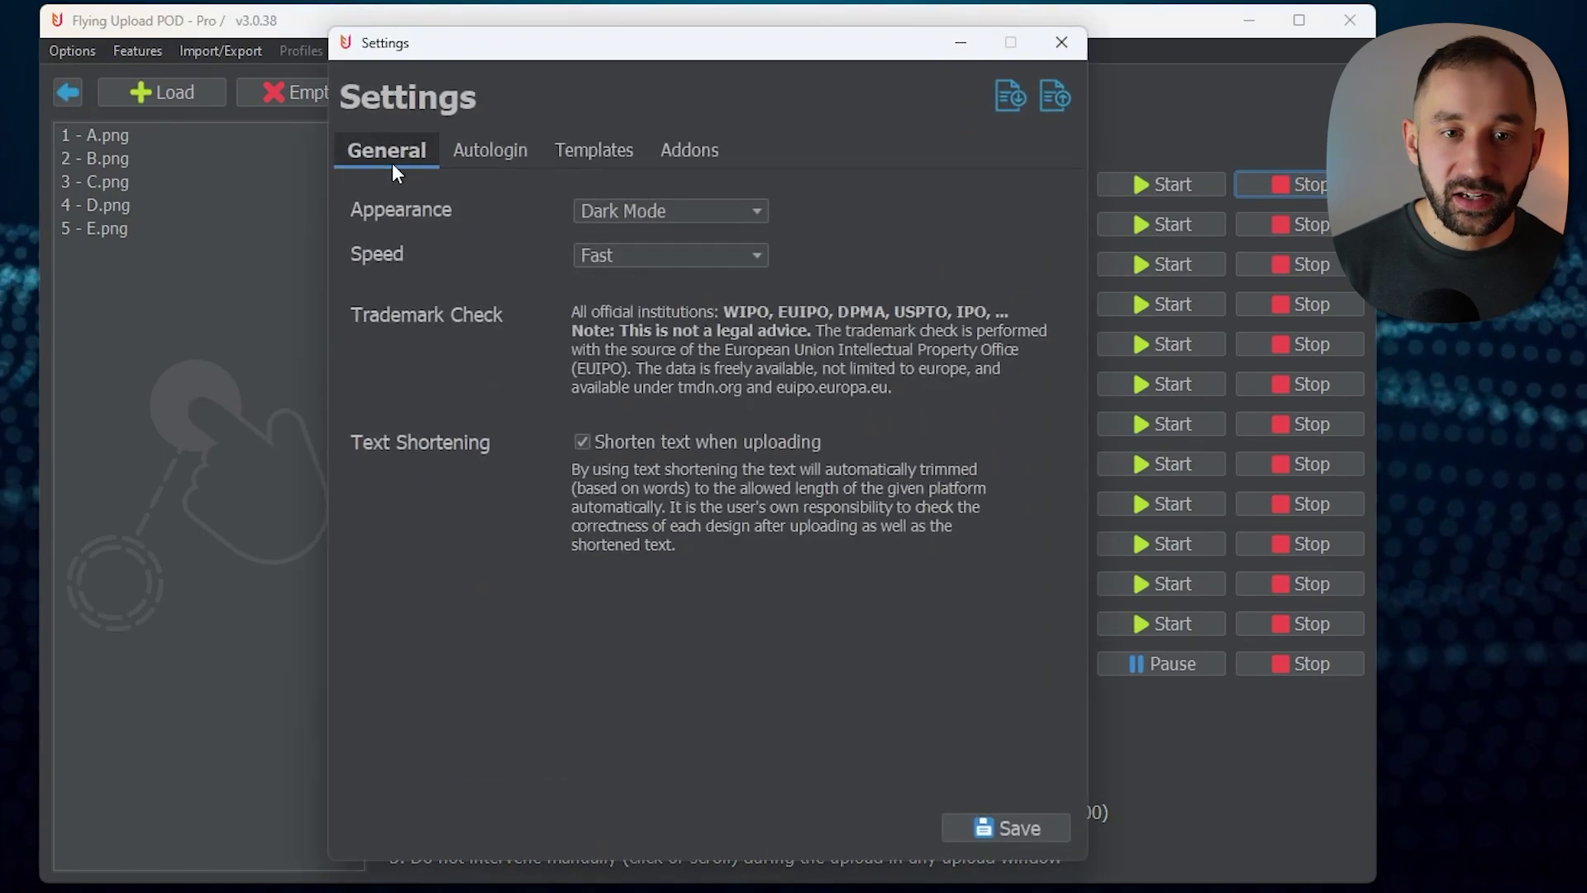
pyautogui.click(595, 153)
pyautogui.click(661, 207)
pyautogui.click(660, 239)
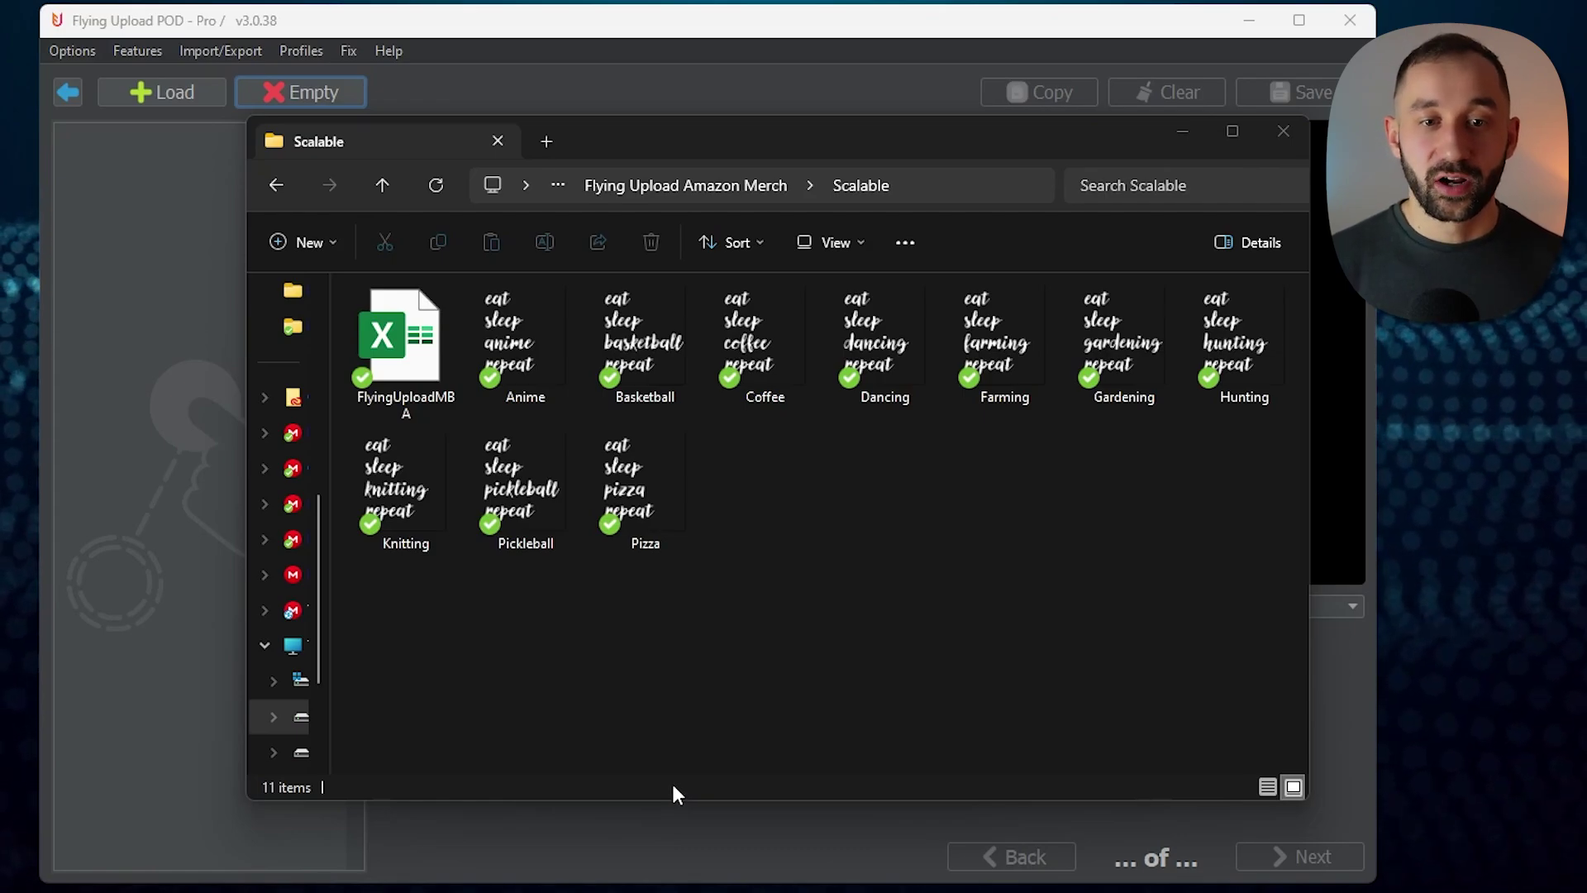
# - Open the FlyingUploadMBA workbook from the Scalable folder in Excel
pyautogui.click(535, 364)
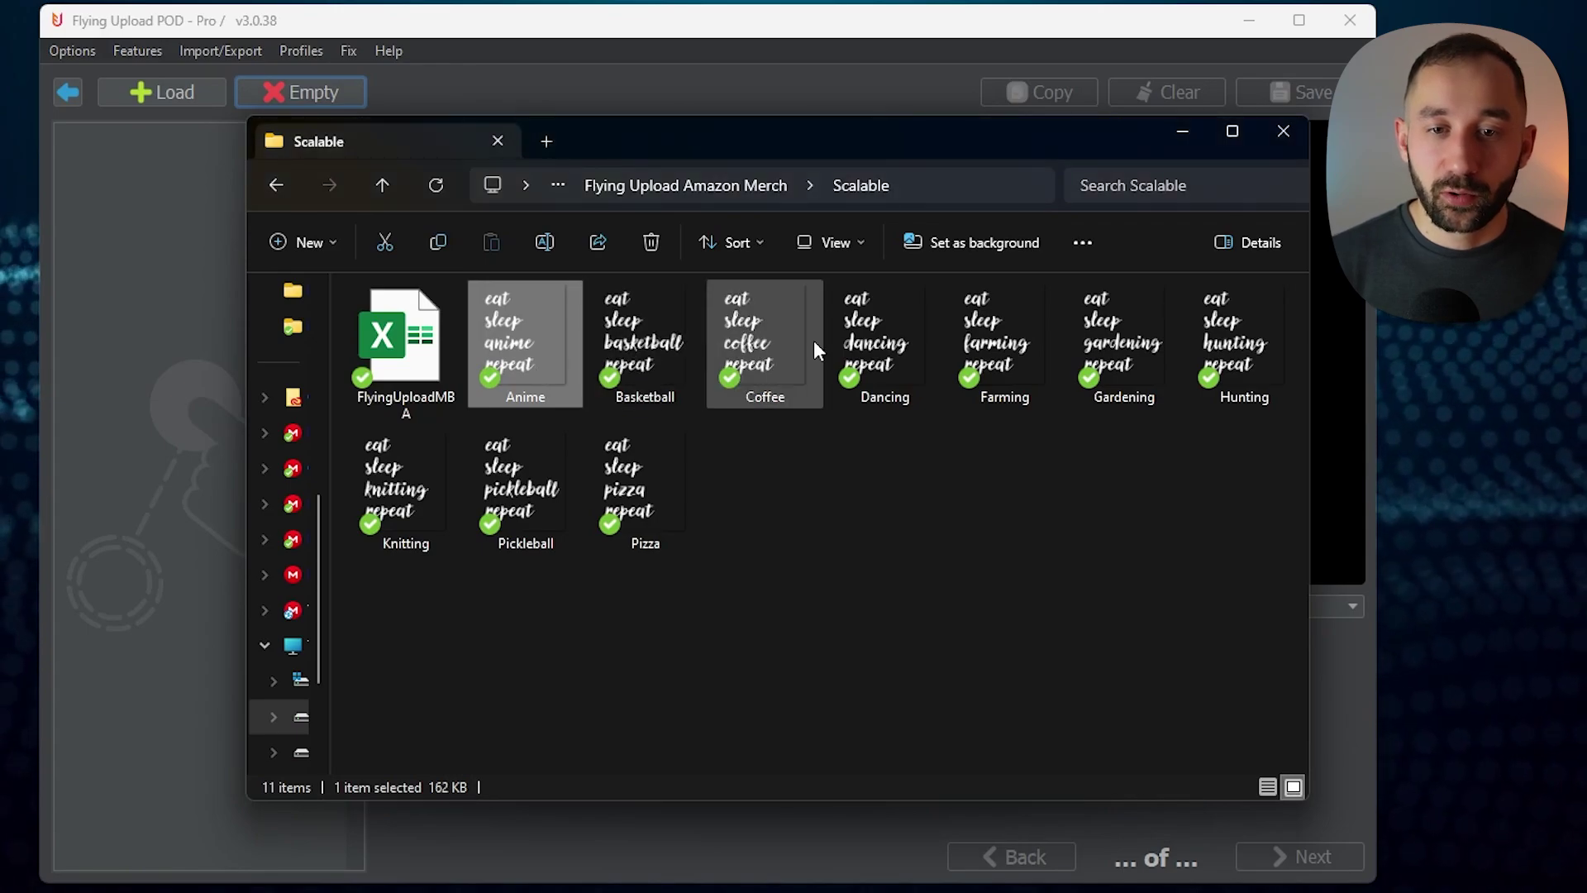
pyautogui.click(409, 369)
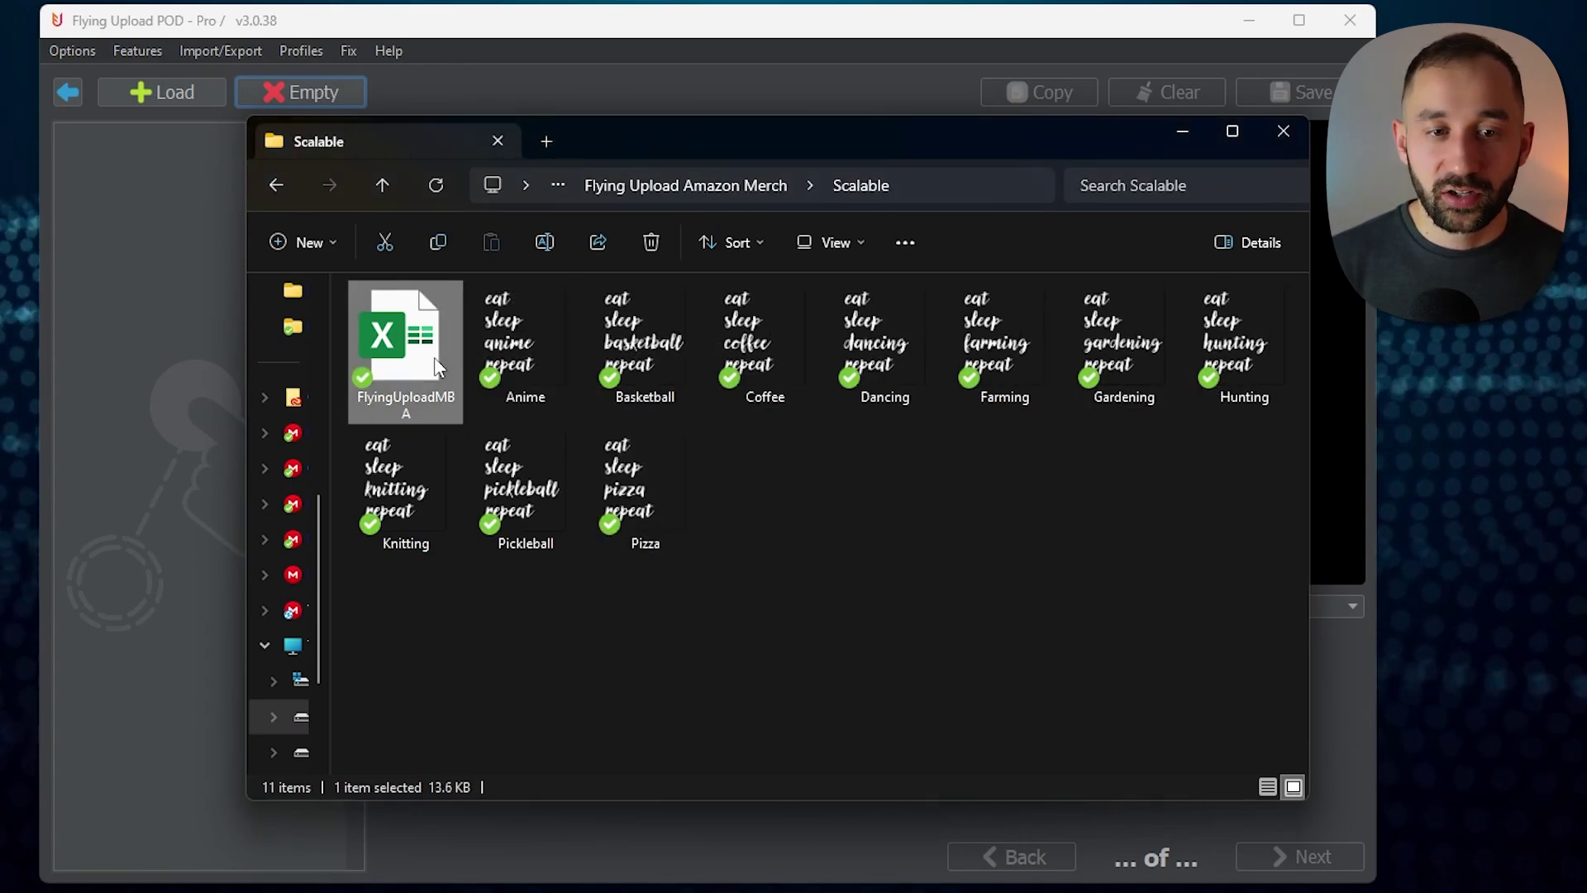
pyautogui.doubleClick(445, 400)
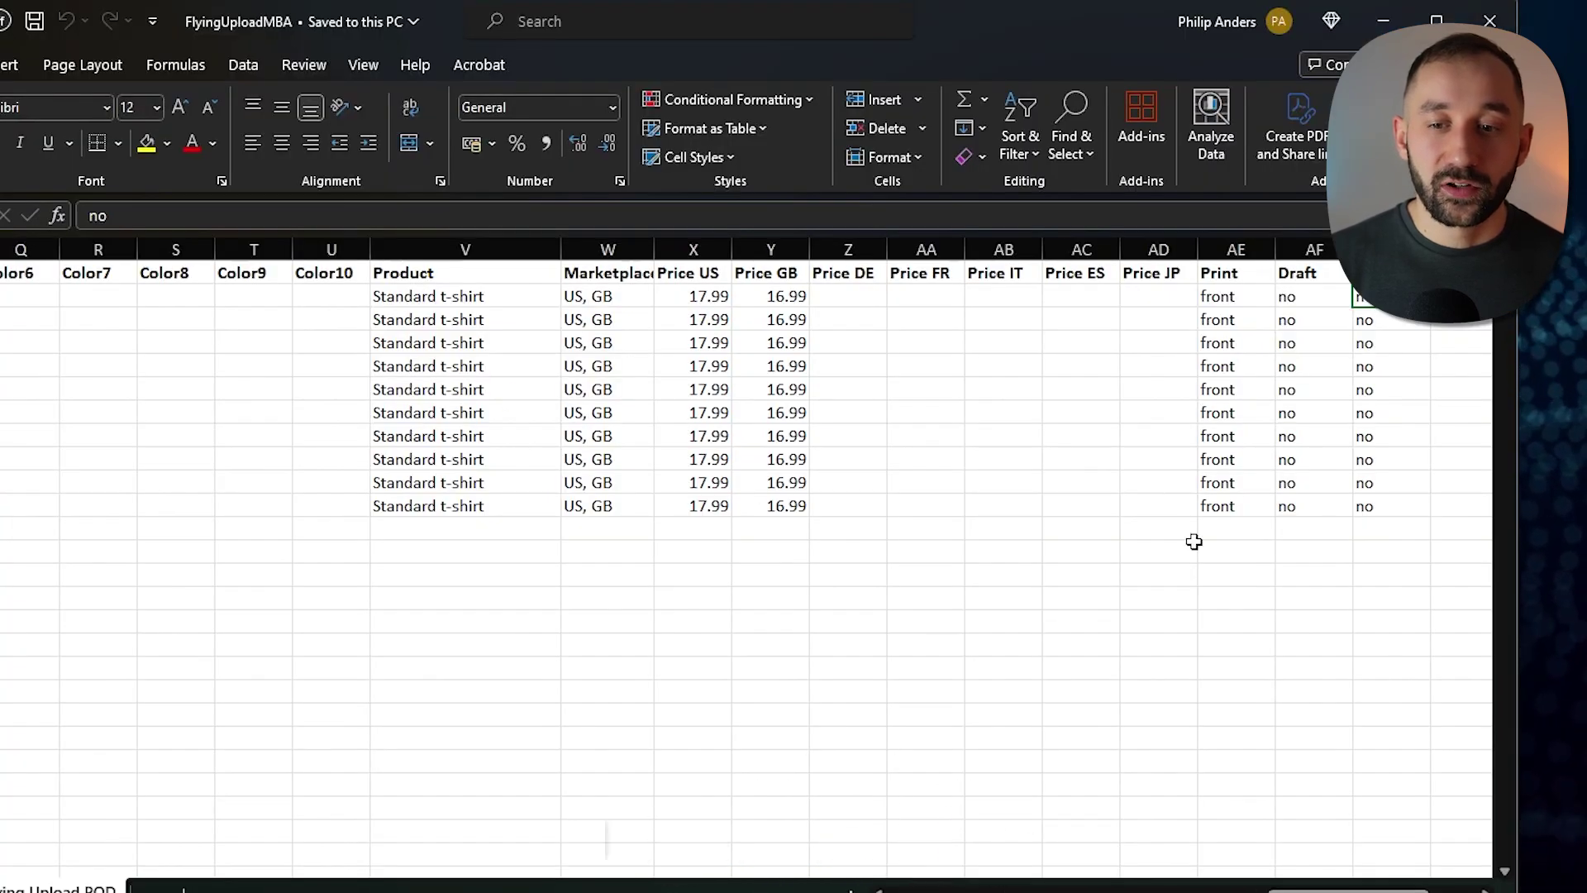
# - Examine the image path, title, description, tags and bullet point columns, including the formulas in the row 2 title, description and tags cells
pyautogui.moveTo(1405, 891); pyautogui.dragTo(1025, 890)
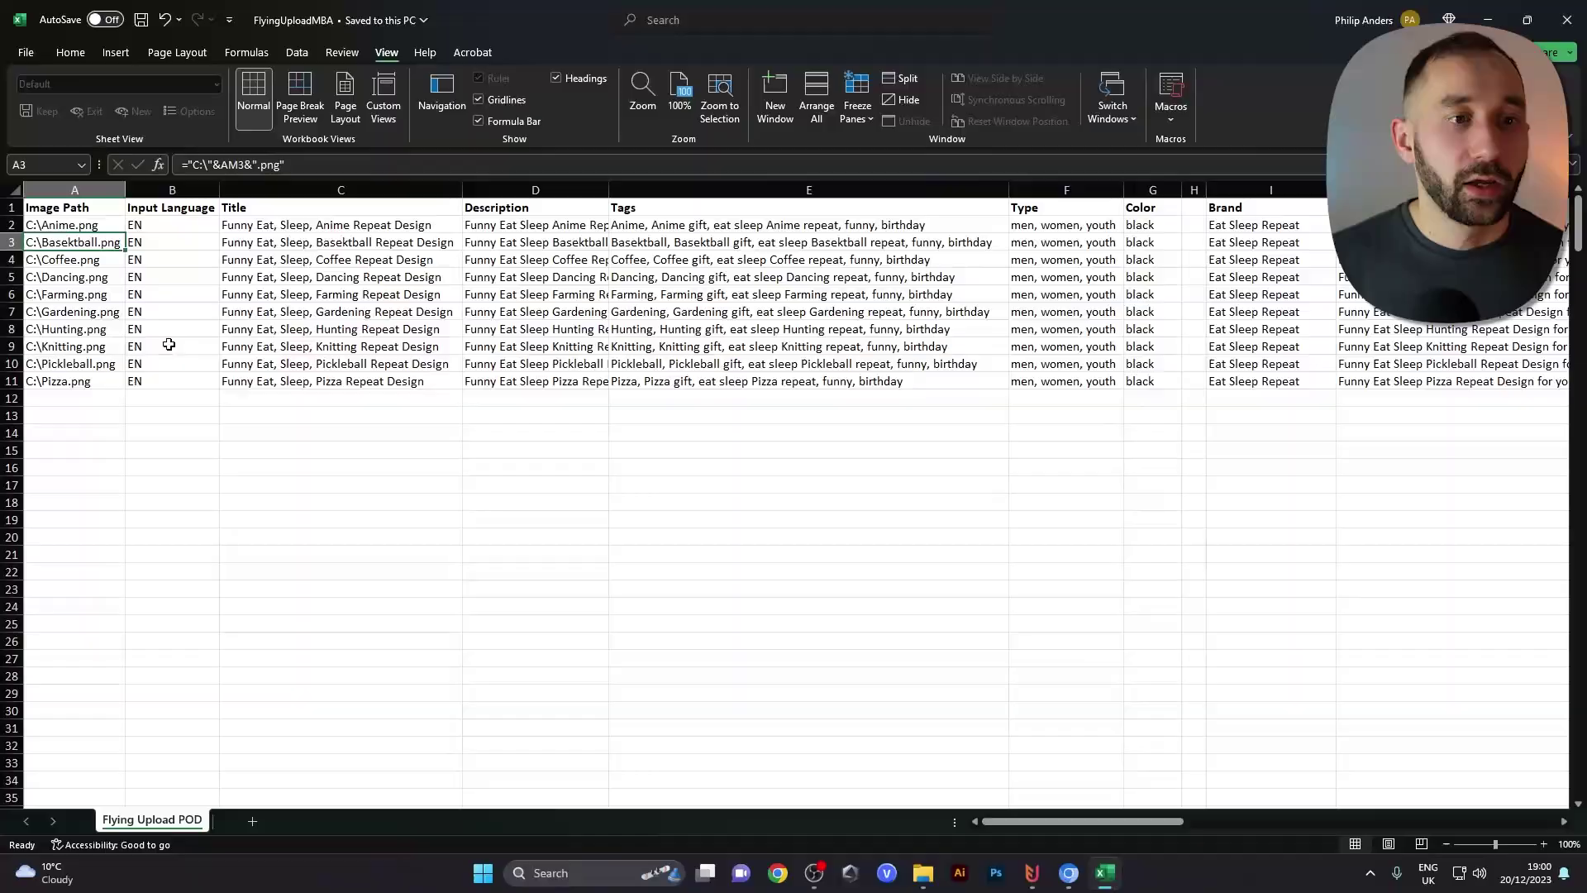
pyautogui.click(116, 433)
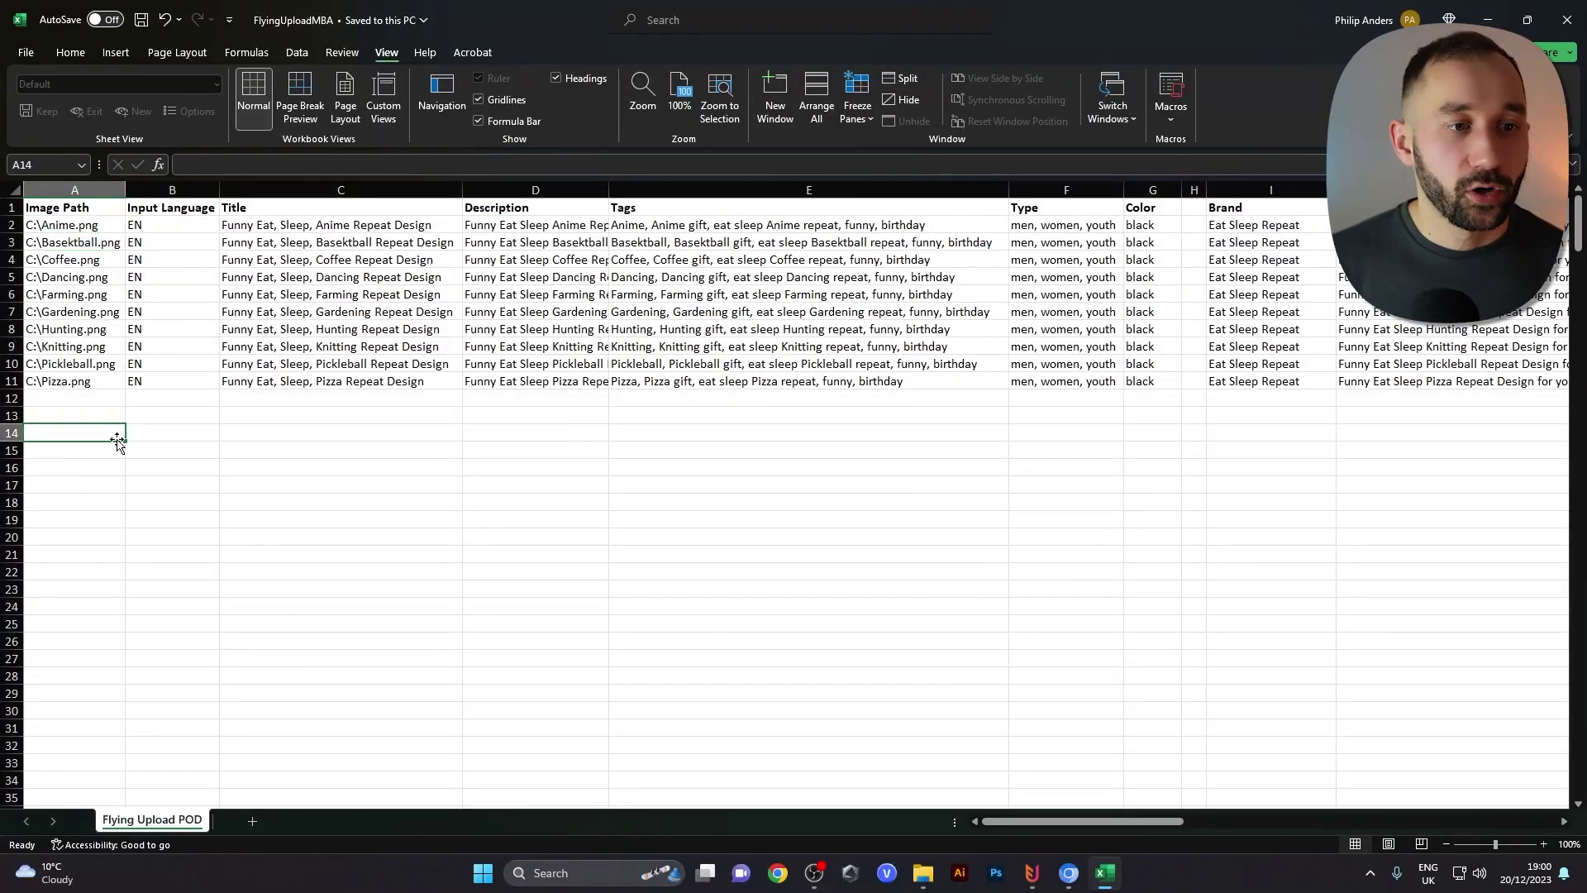
pyautogui.click(78, 230)
pyautogui.click(271, 223)
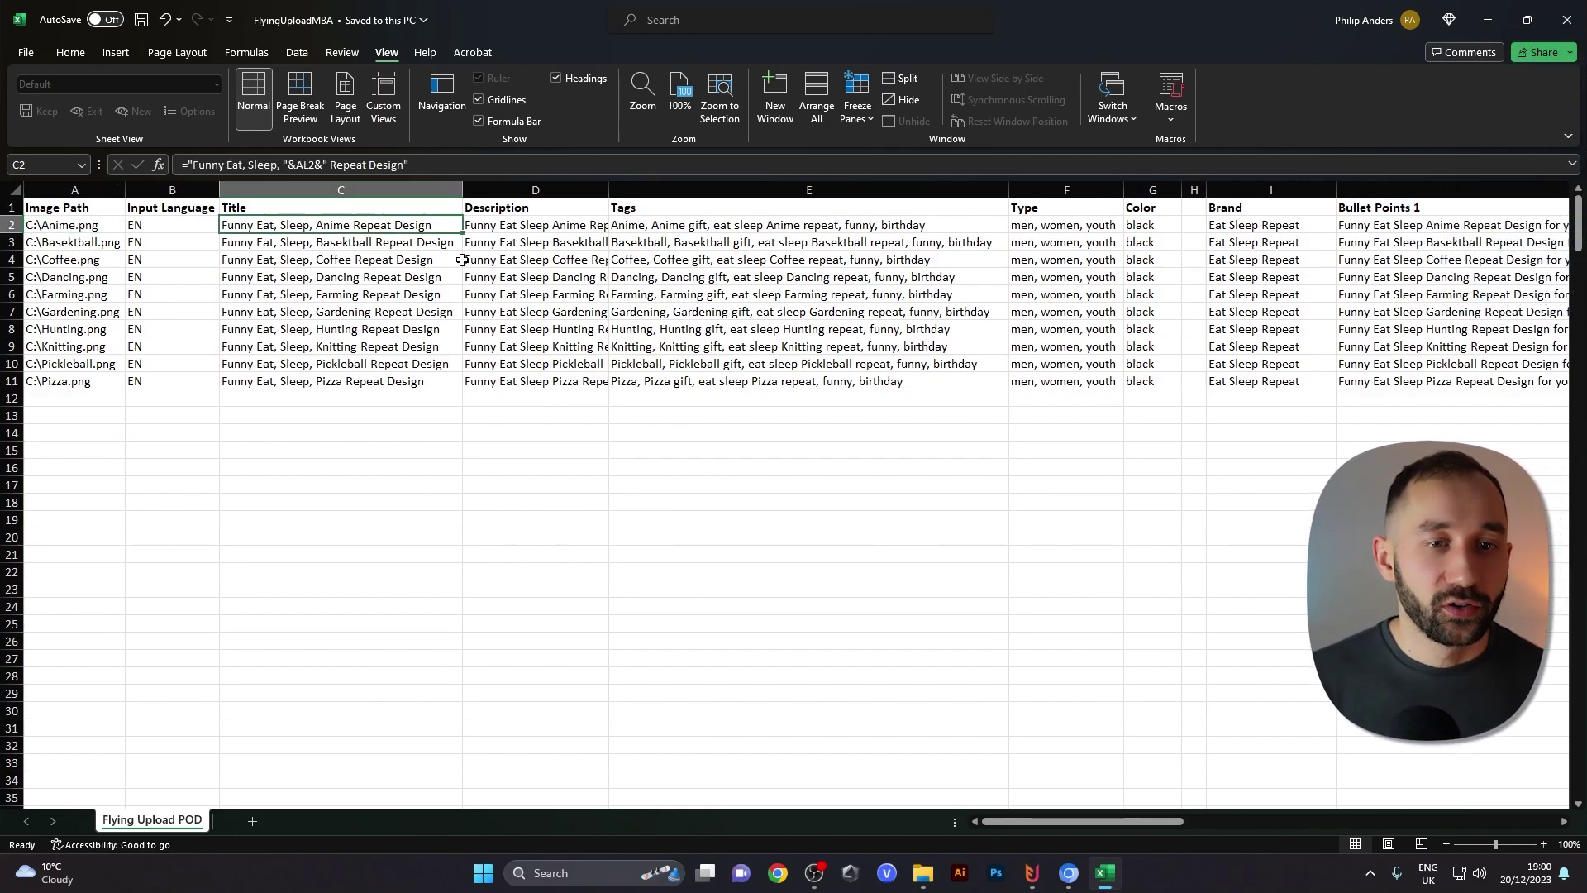
pyautogui.click(550, 224)
pyautogui.click(719, 227)
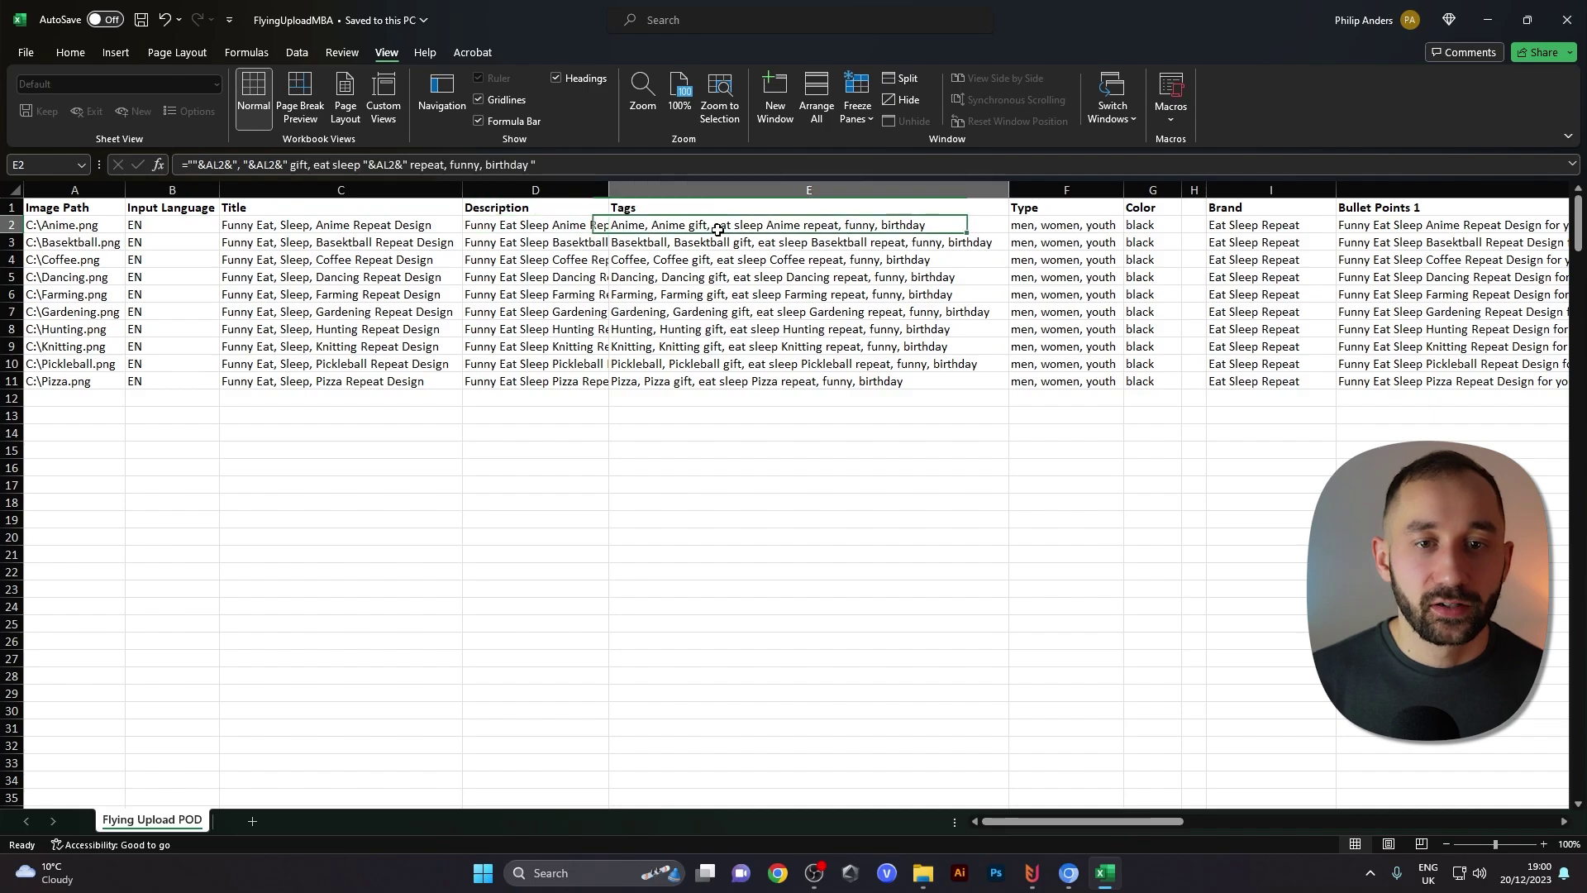
pyautogui.hscroll(2, 599, 387)
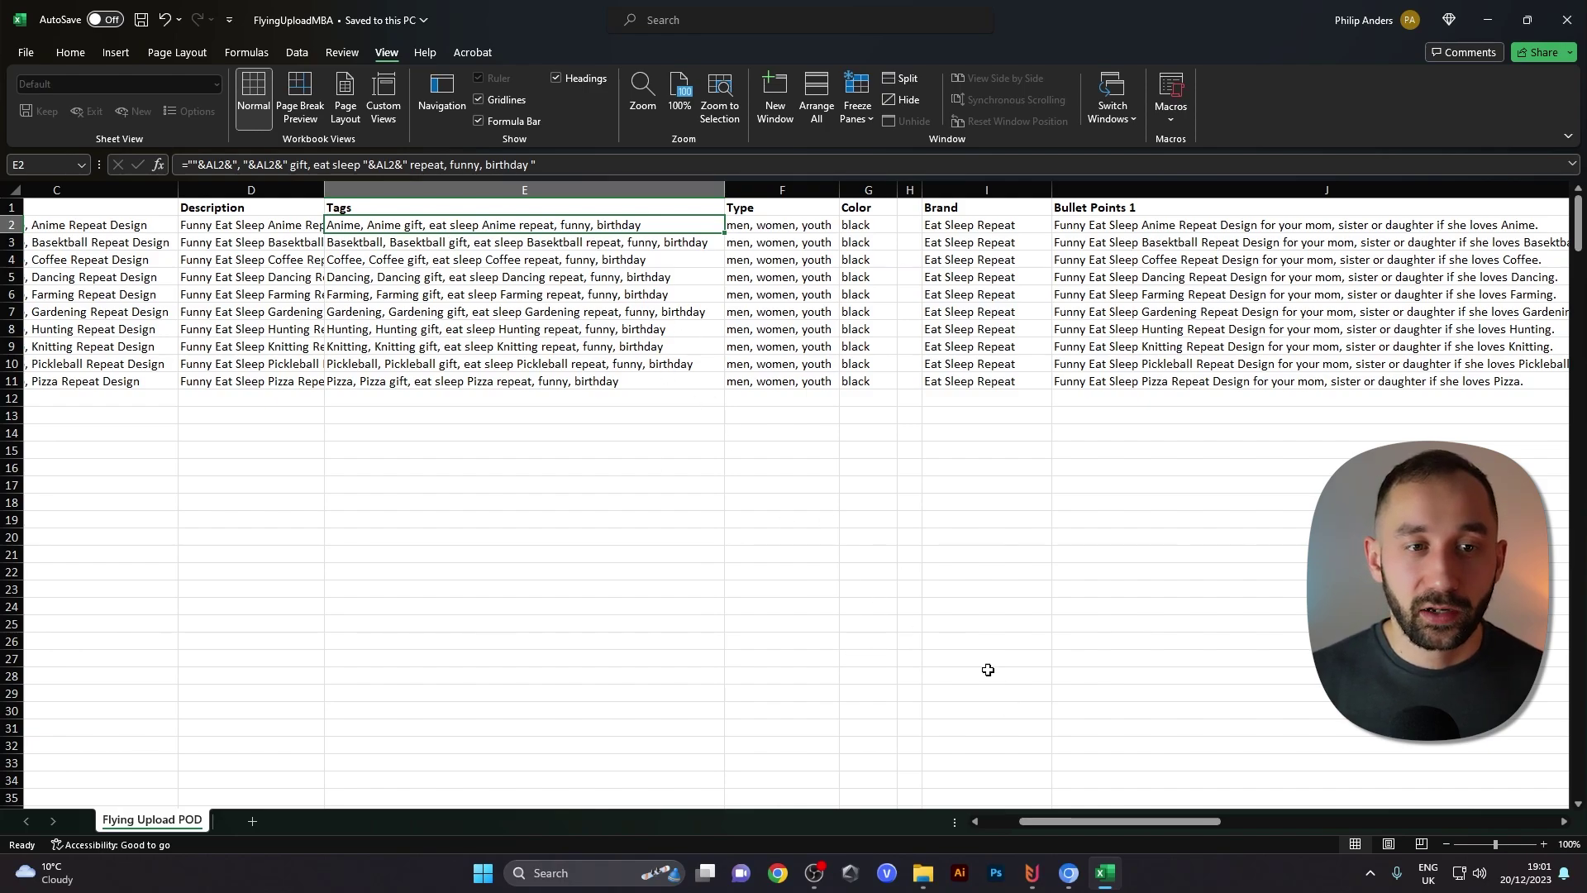
pyautogui.hscroll(2, 1113, 802)
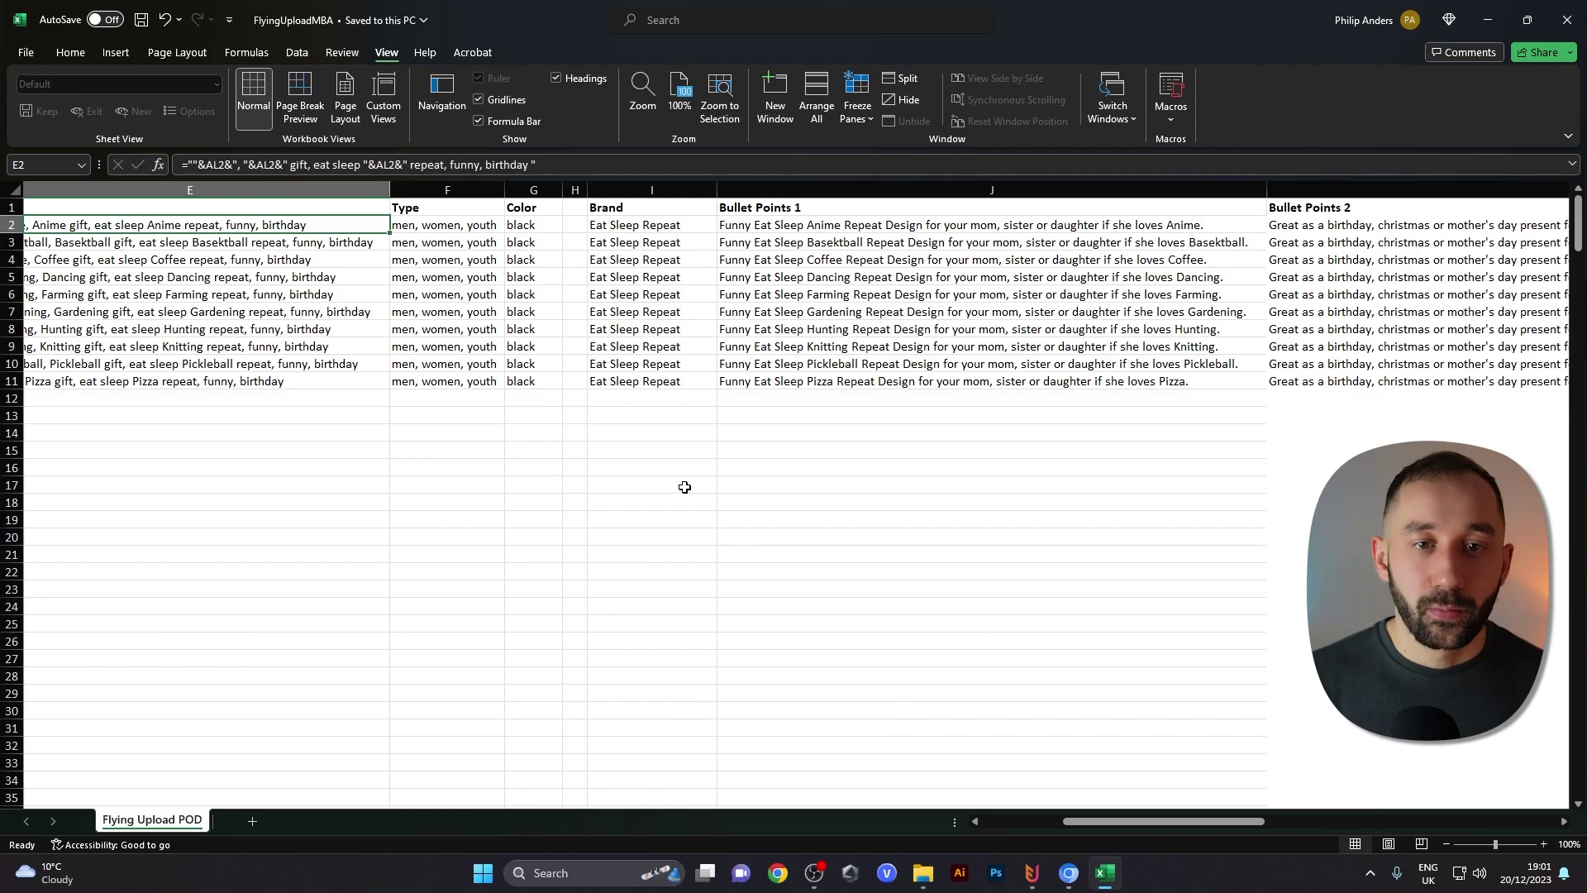
pyautogui.moveTo(1157, 822); pyautogui.dragTo(1079, 826)
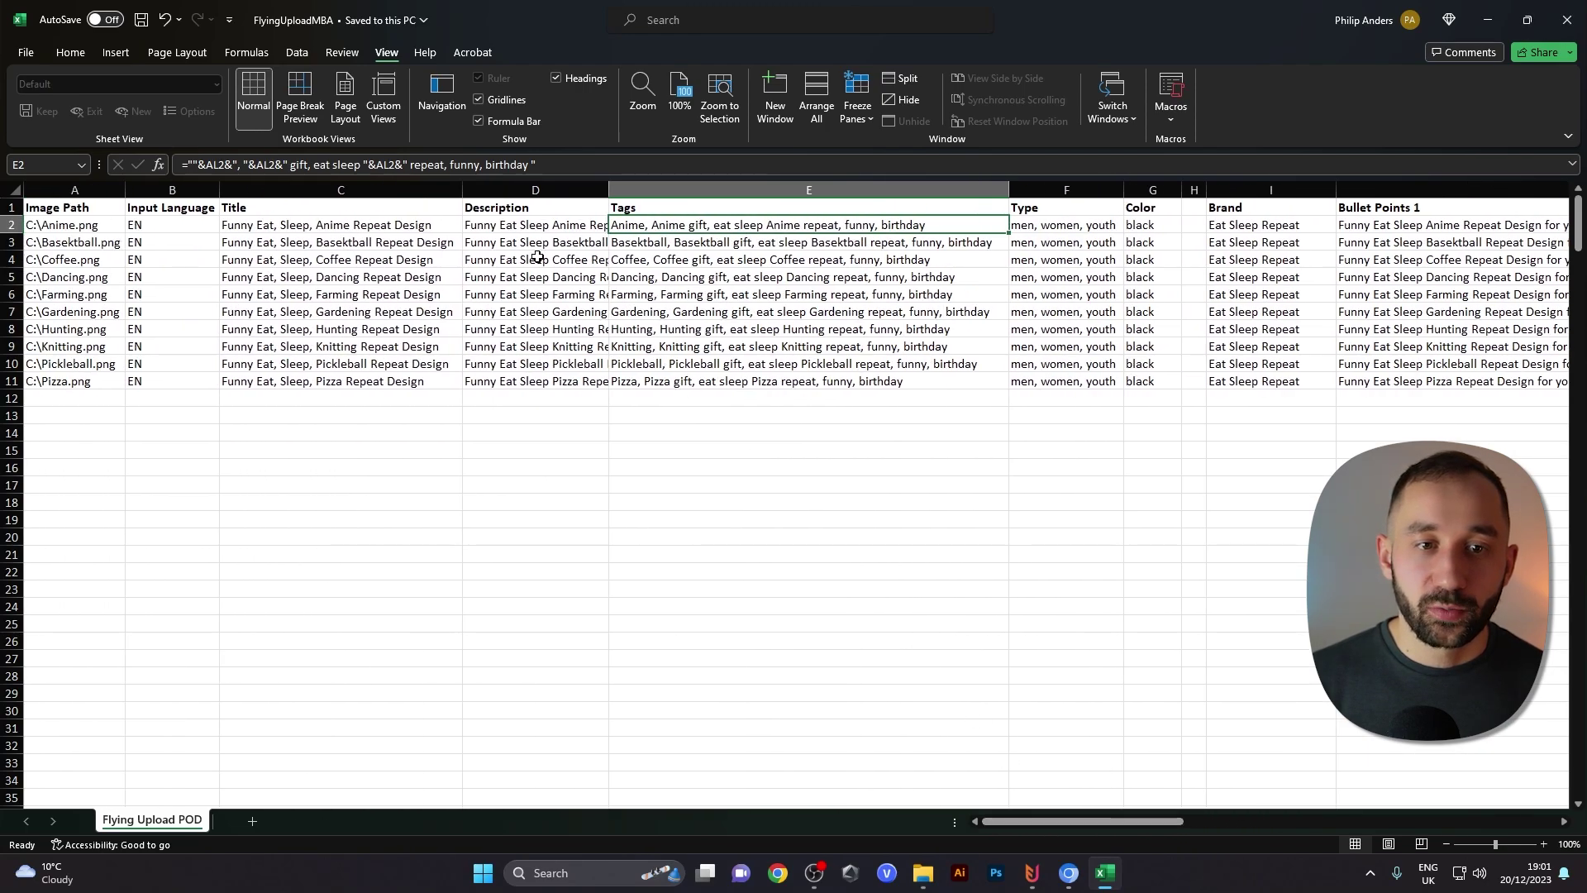
pyautogui.click(533, 226)
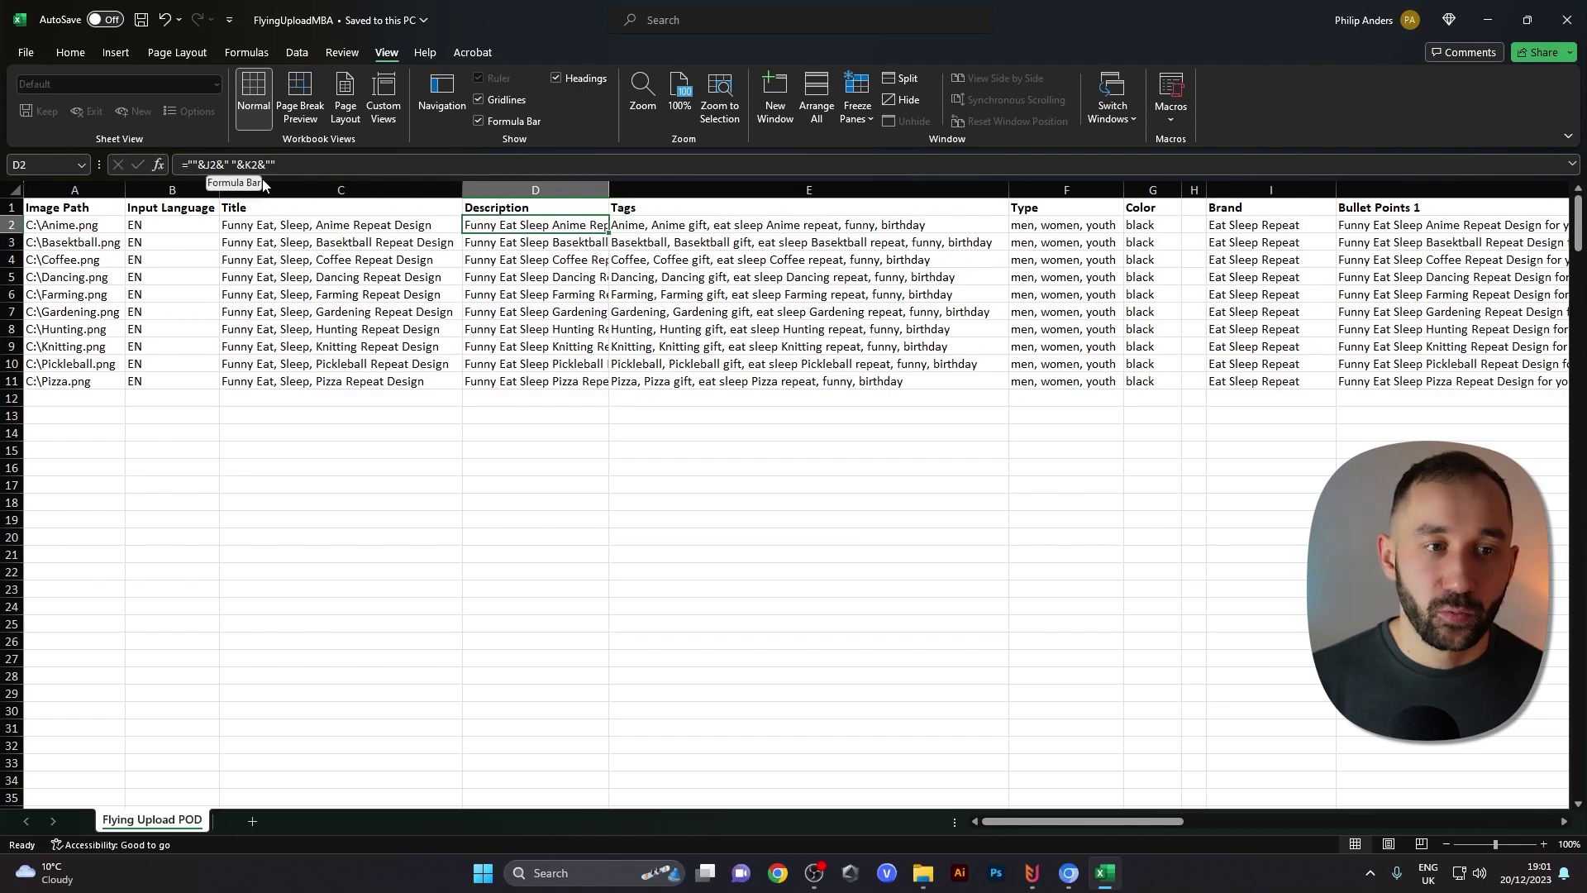
# - Try the marketplaces "US, GB, DE, FR" for all designs in W2:W11, and undo both the fill and the edit
pyautogui.moveTo(1059, 822); pyautogui.dragTo(1396, 810)
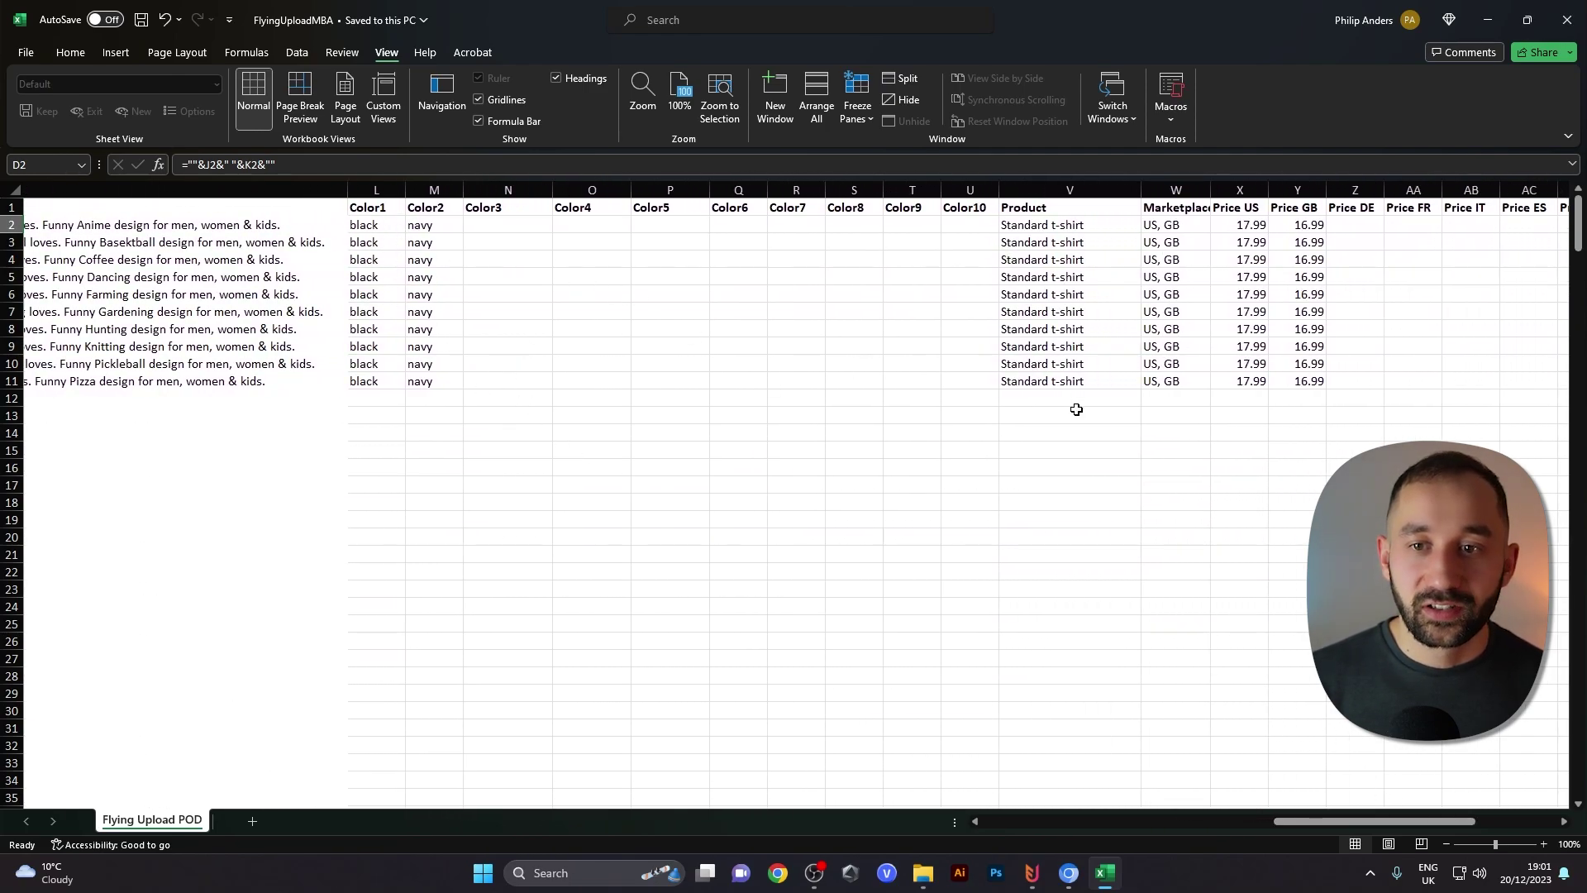
pyautogui.hscroll(3, 1183, 327)
pyautogui.click(789, 224)
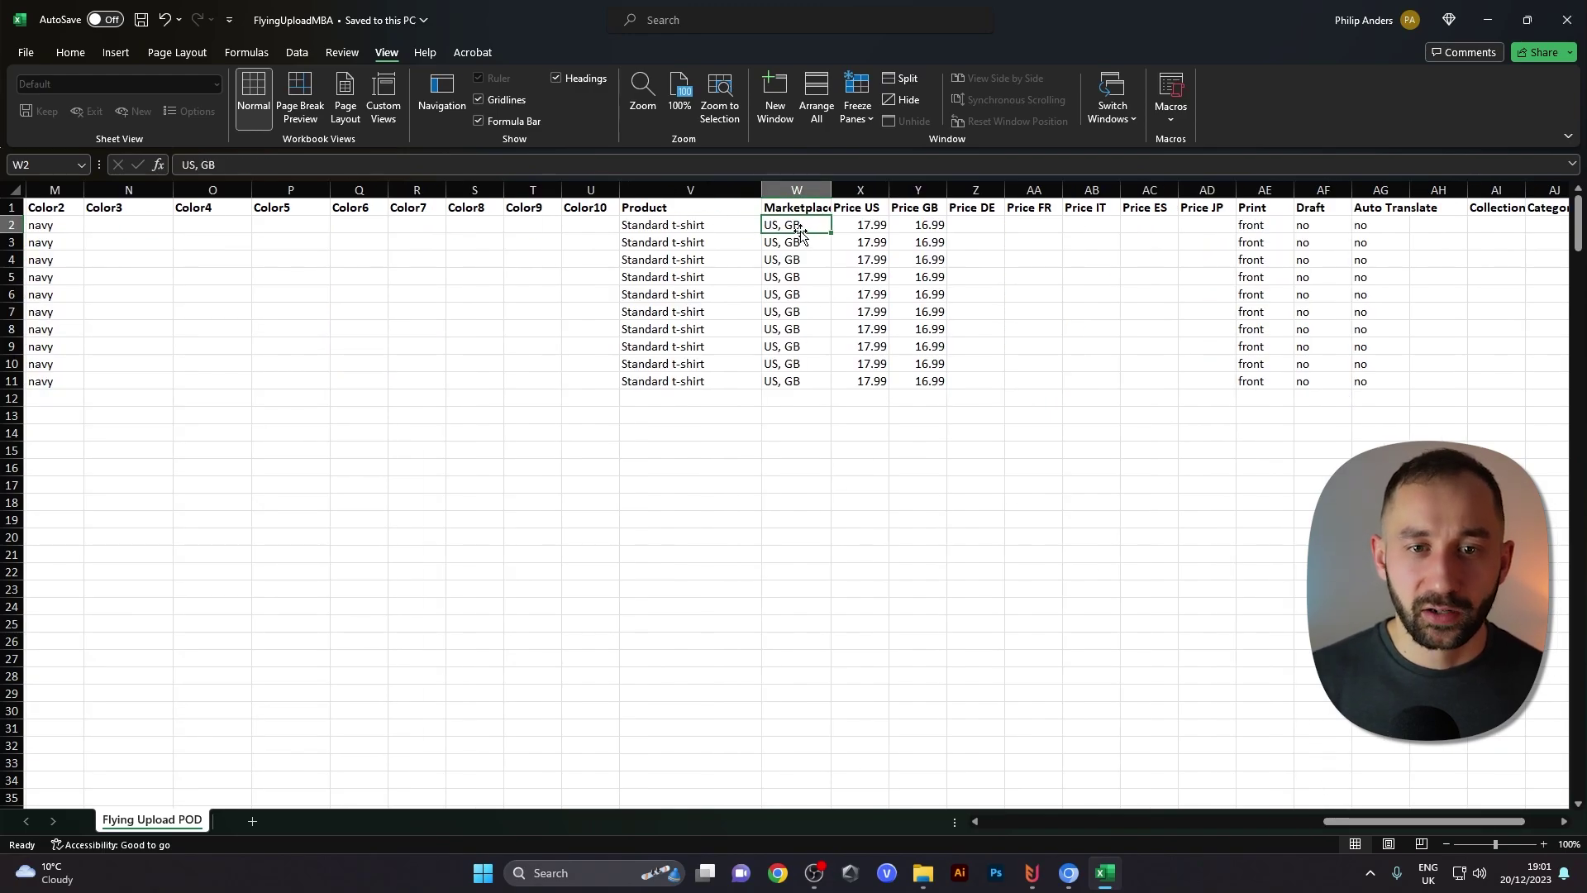
pyautogui.doubleClick(792, 227)
pyautogui.write(',')
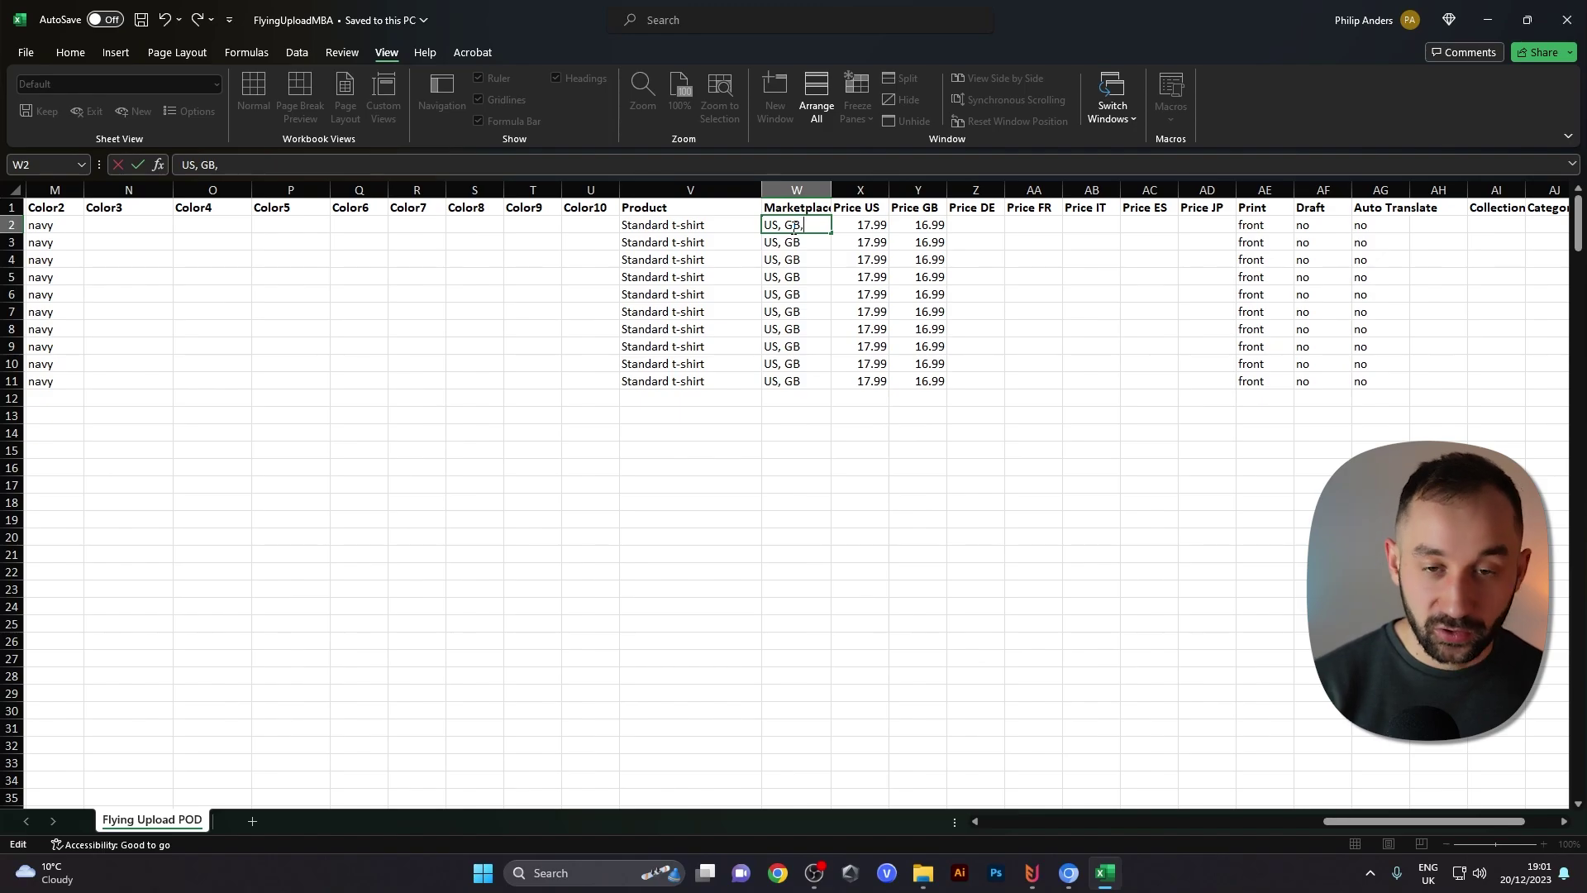
pyautogui.write(' DE, FR')
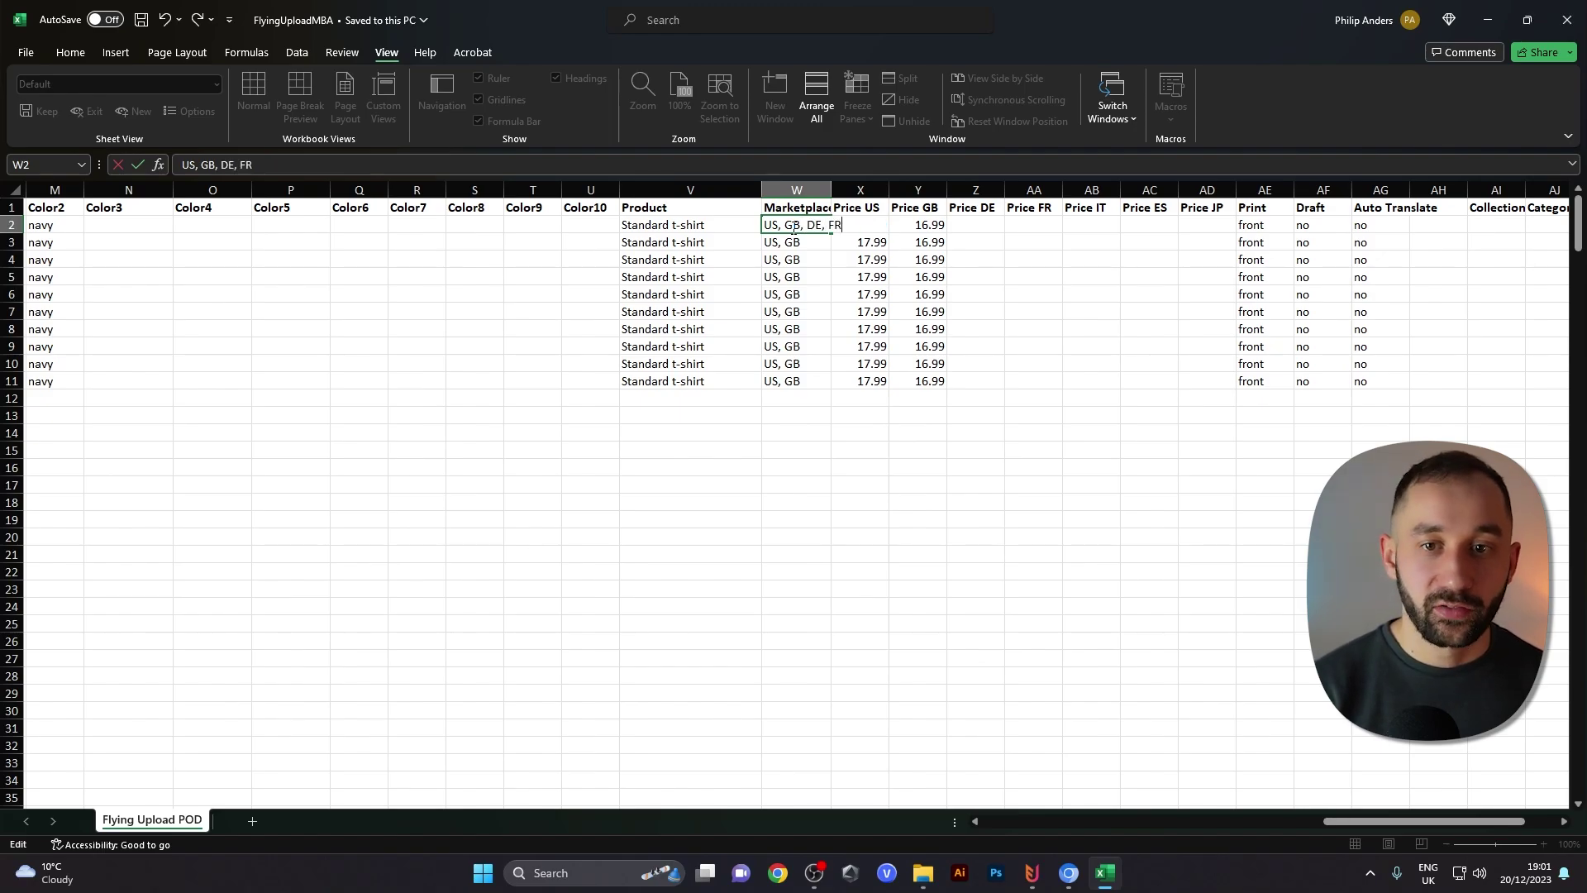
pyautogui.press('Return')
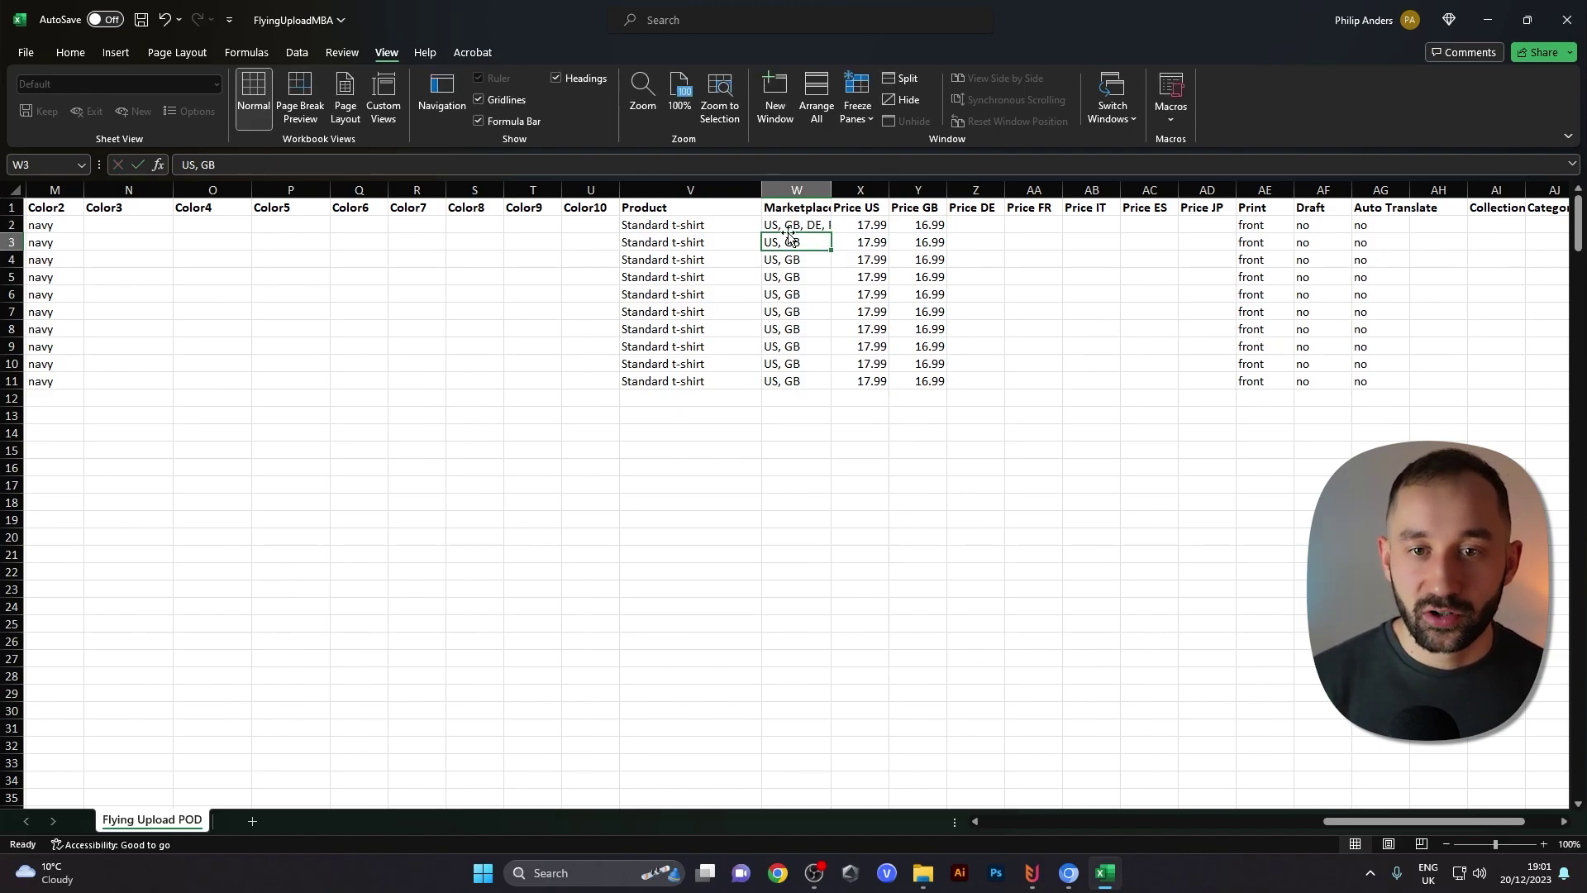
pyautogui.click(814, 229)
pyautogui.moveTo(832, 233); pyautogui.dragTo(830, 385)
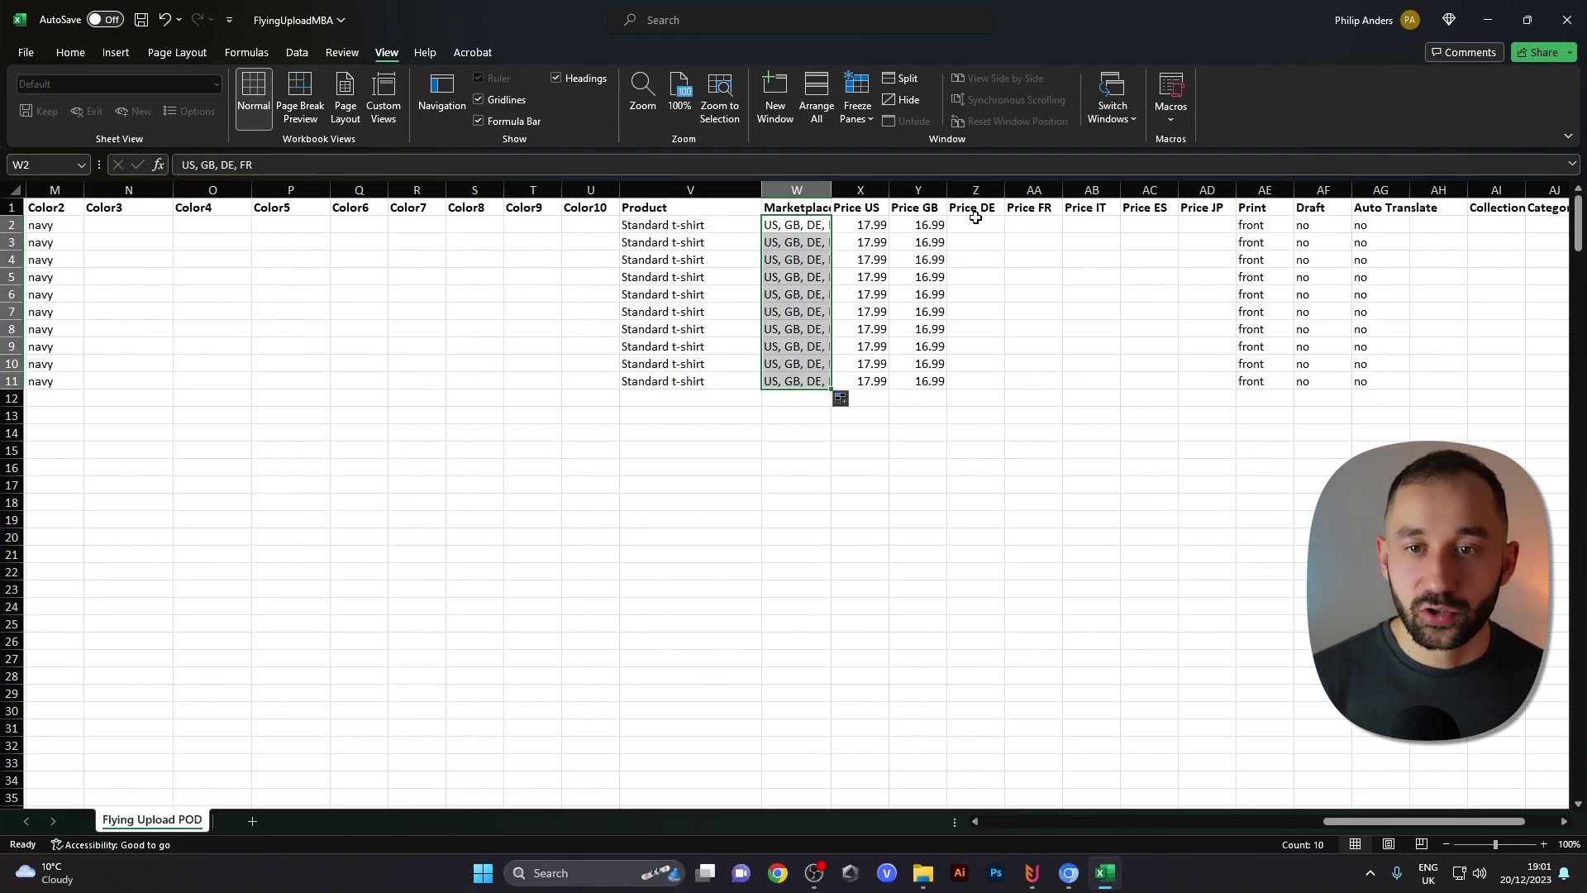
pyautogui.hotkey('ctrl', 'z')
pyautogui.hotkey('ctrl', 'z')
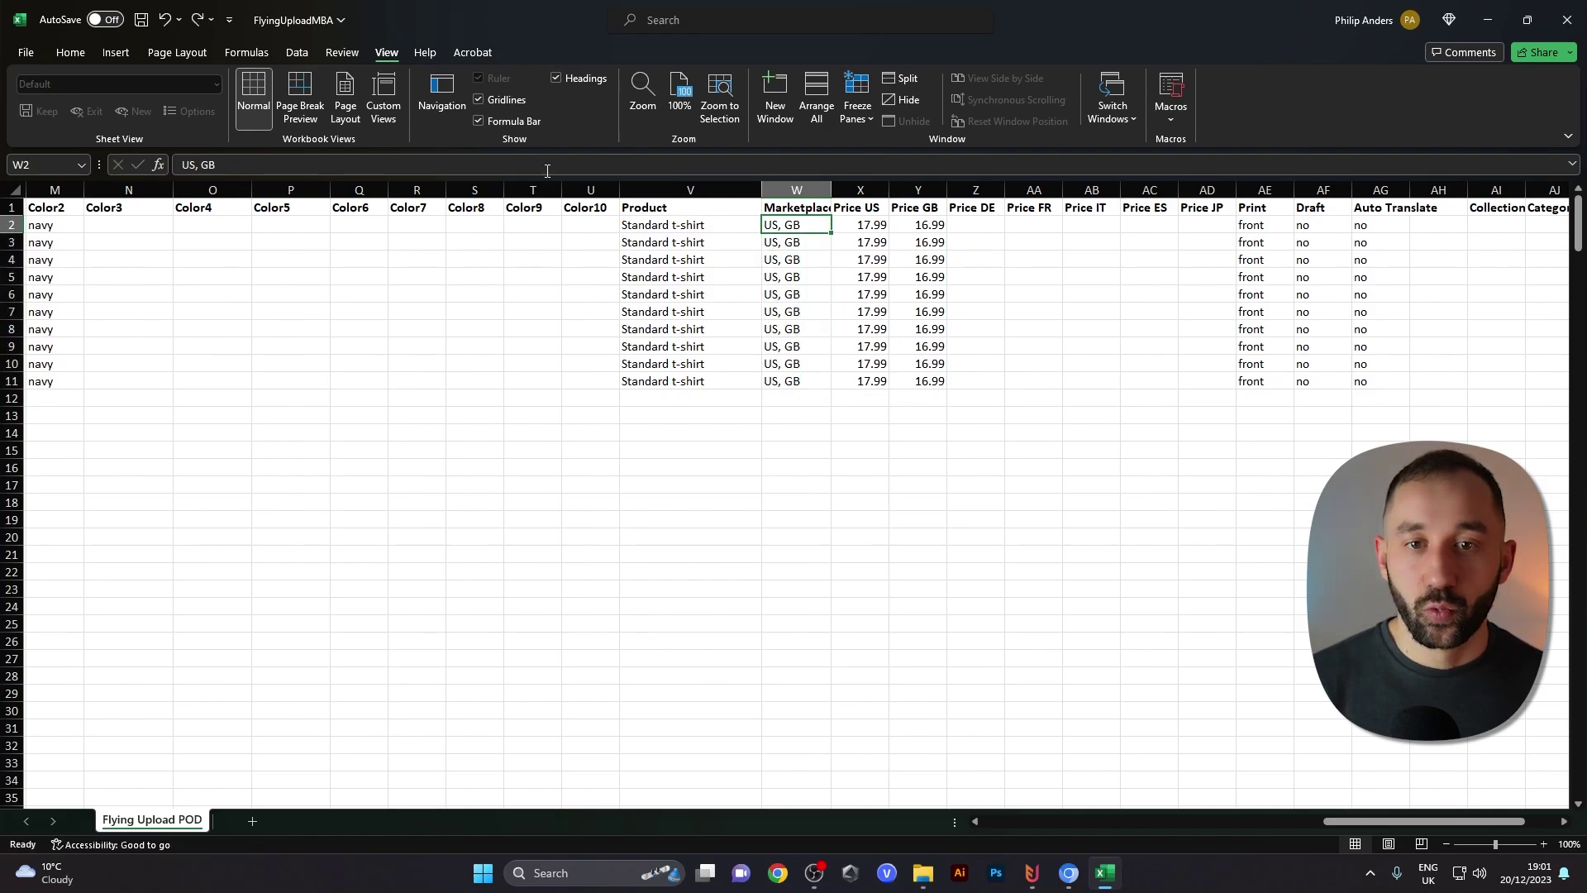
# - Save the workbook and check the Price DE and Product cells in row 2
pyautogui.hotkey('ctrl', 's')
pyautogui.press('Right')
pyautogui.press('Right')
pyautogui.press('Right')
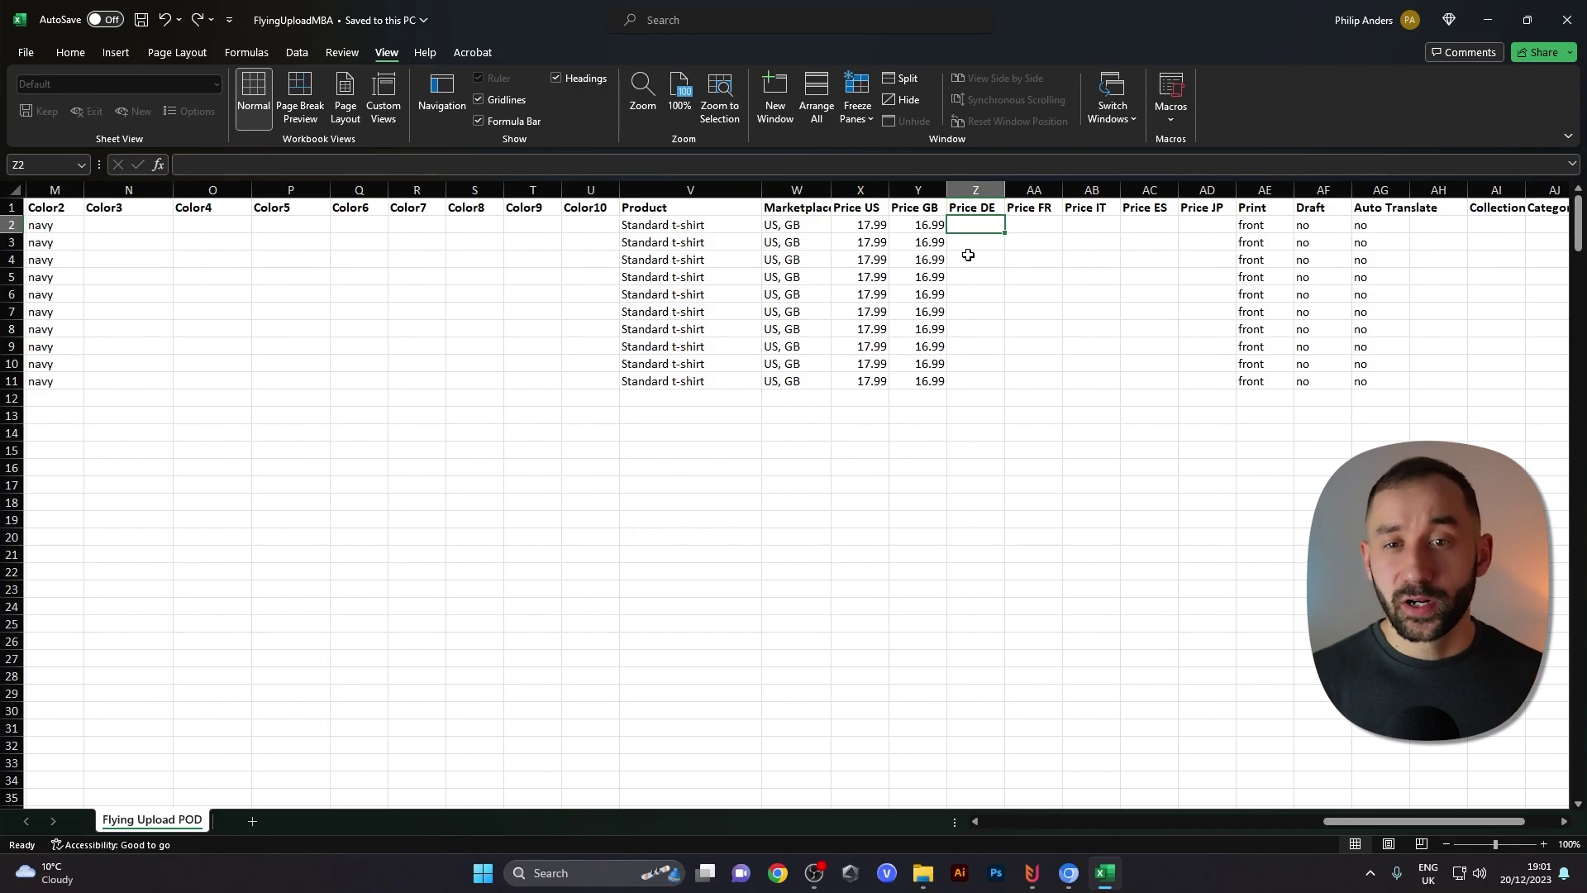
pyautogui.click(716, 228)
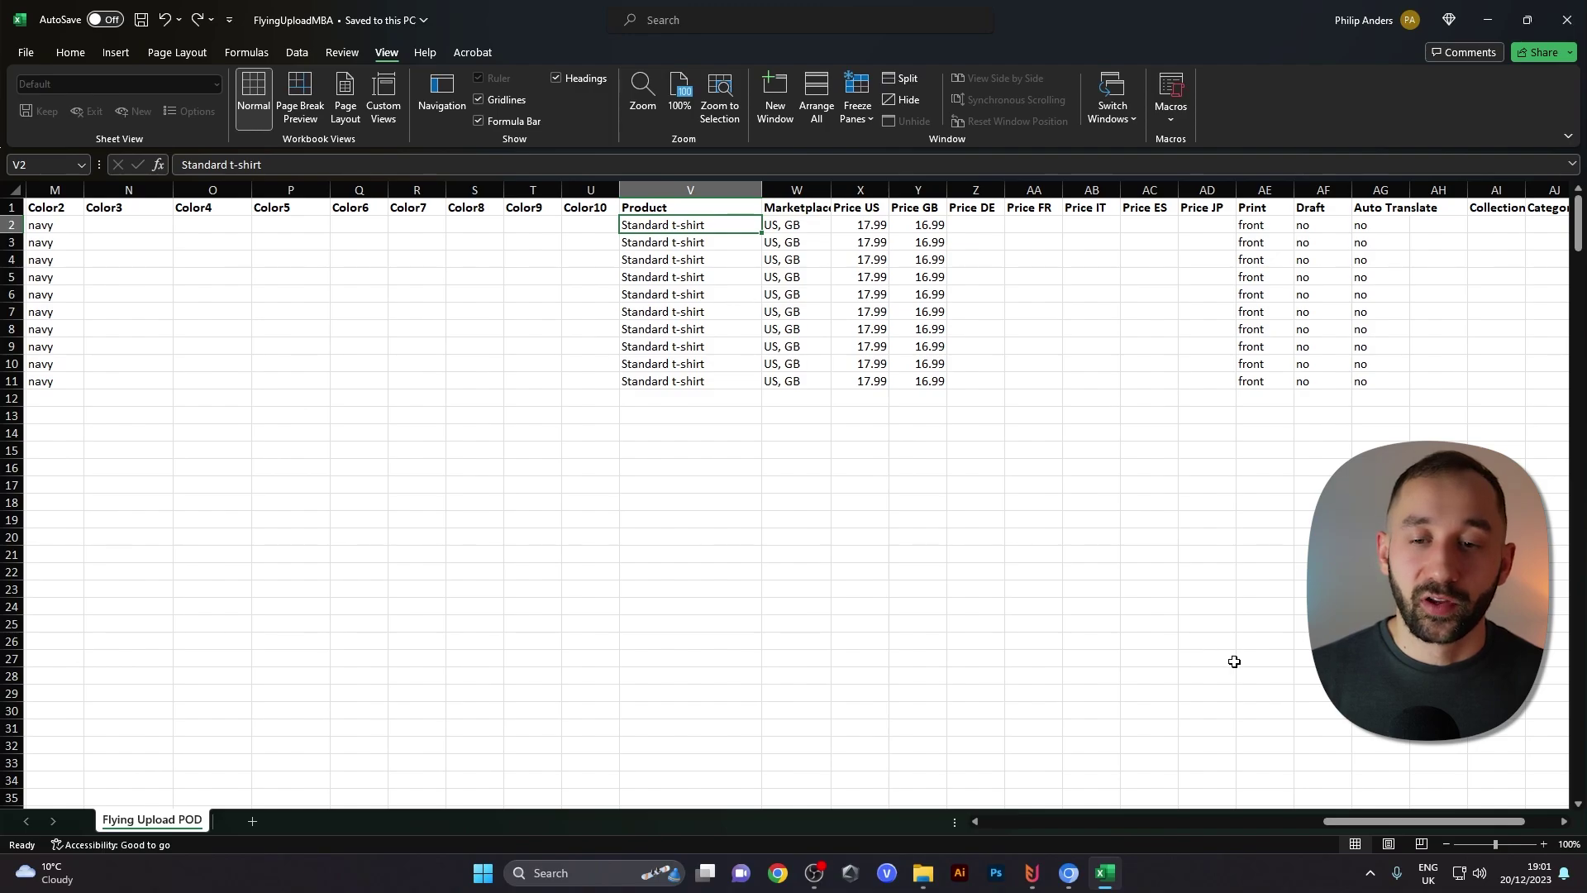
# - Examine the variable and filename columns beyond the listing data, going through the variable entries down to Dancing
pyautogui.moveTo(1437, 825); pyautogui.dragTo(1452, 825)
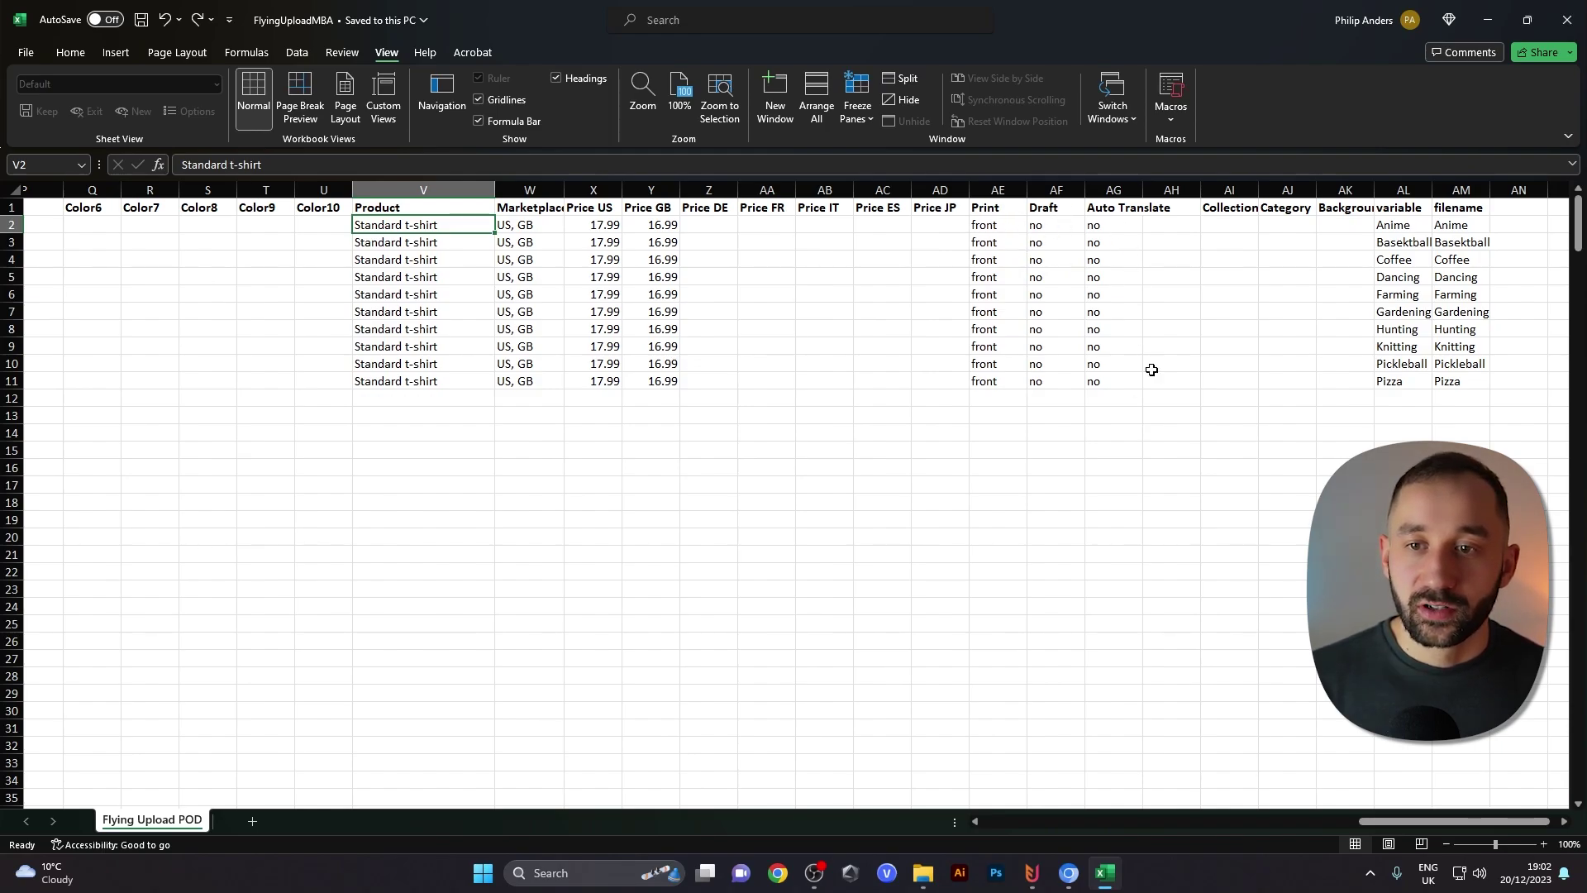
pyautogui.click(1405, 210)
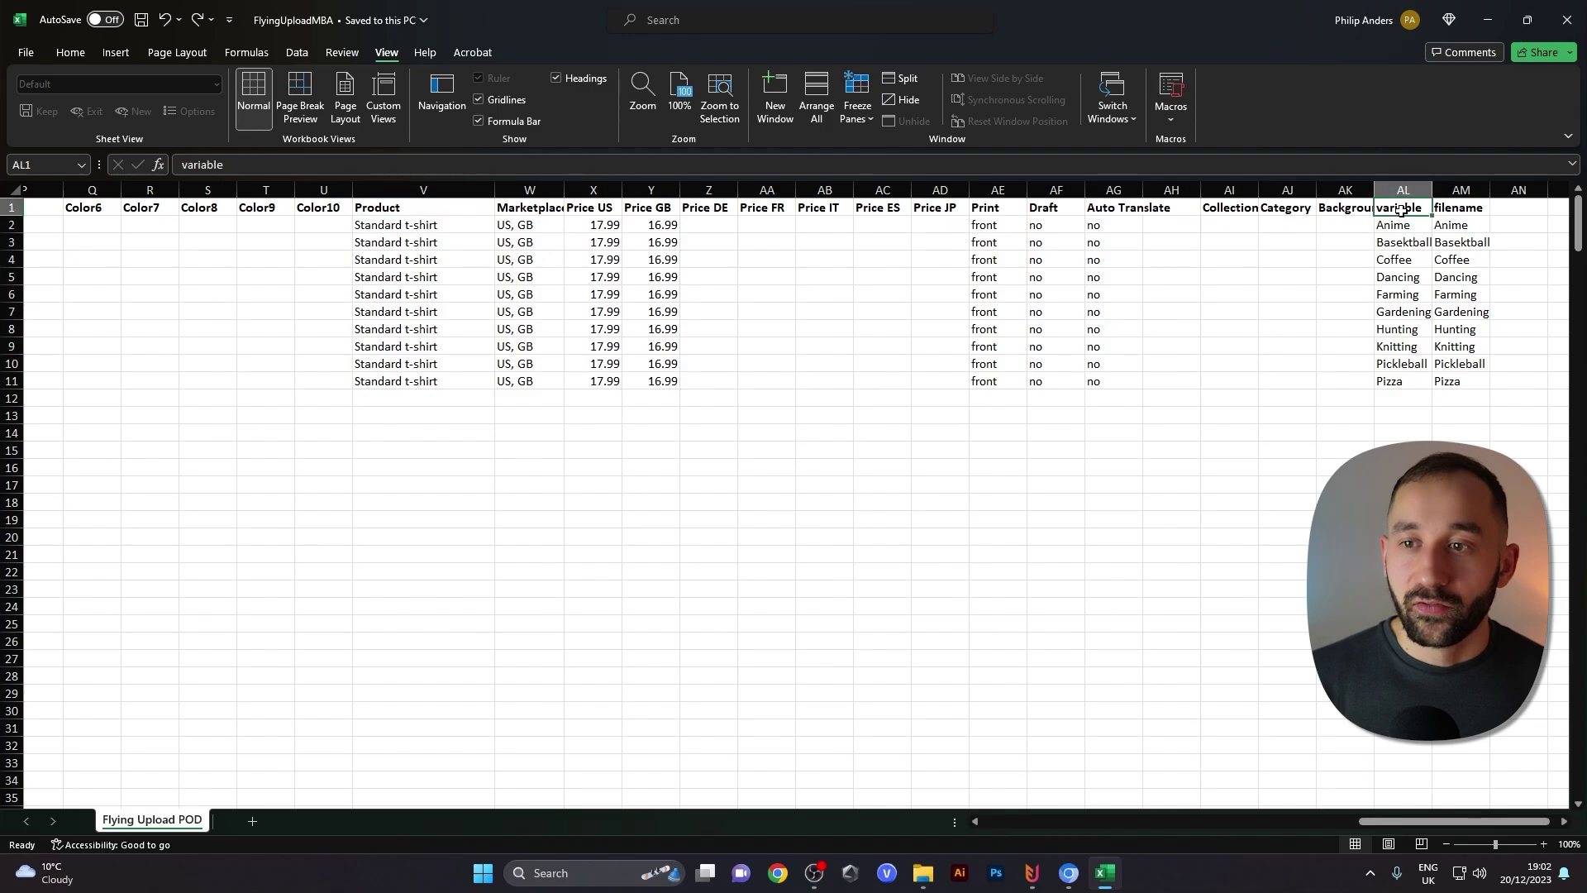
pyautogui.click(1397, 229)
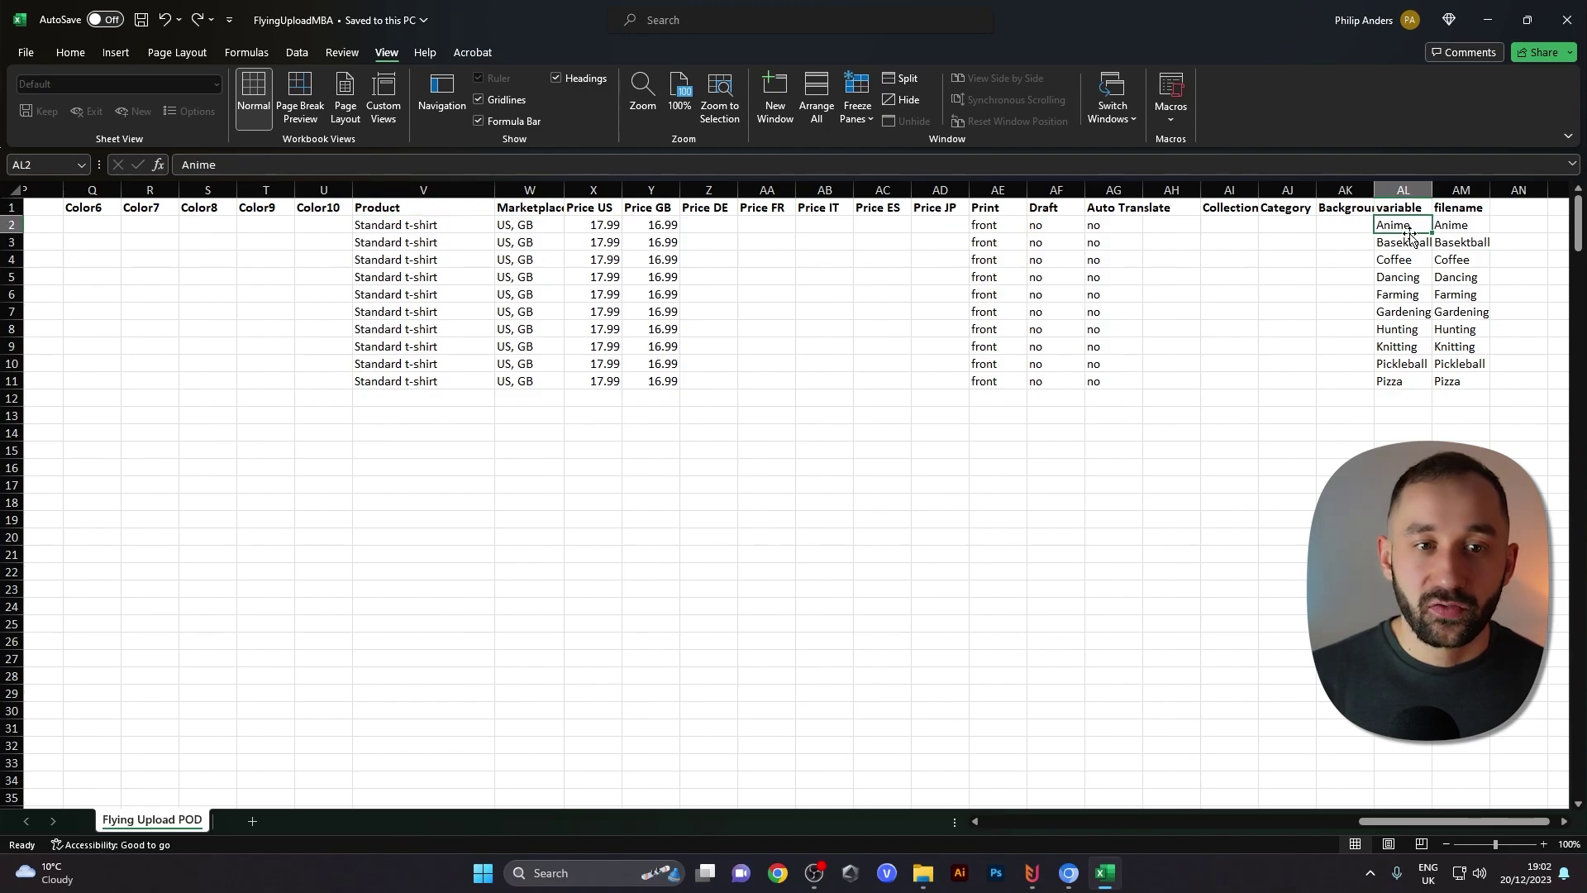
pyautogui.click(1392, 244)
pyautogui.click(1392, 260)
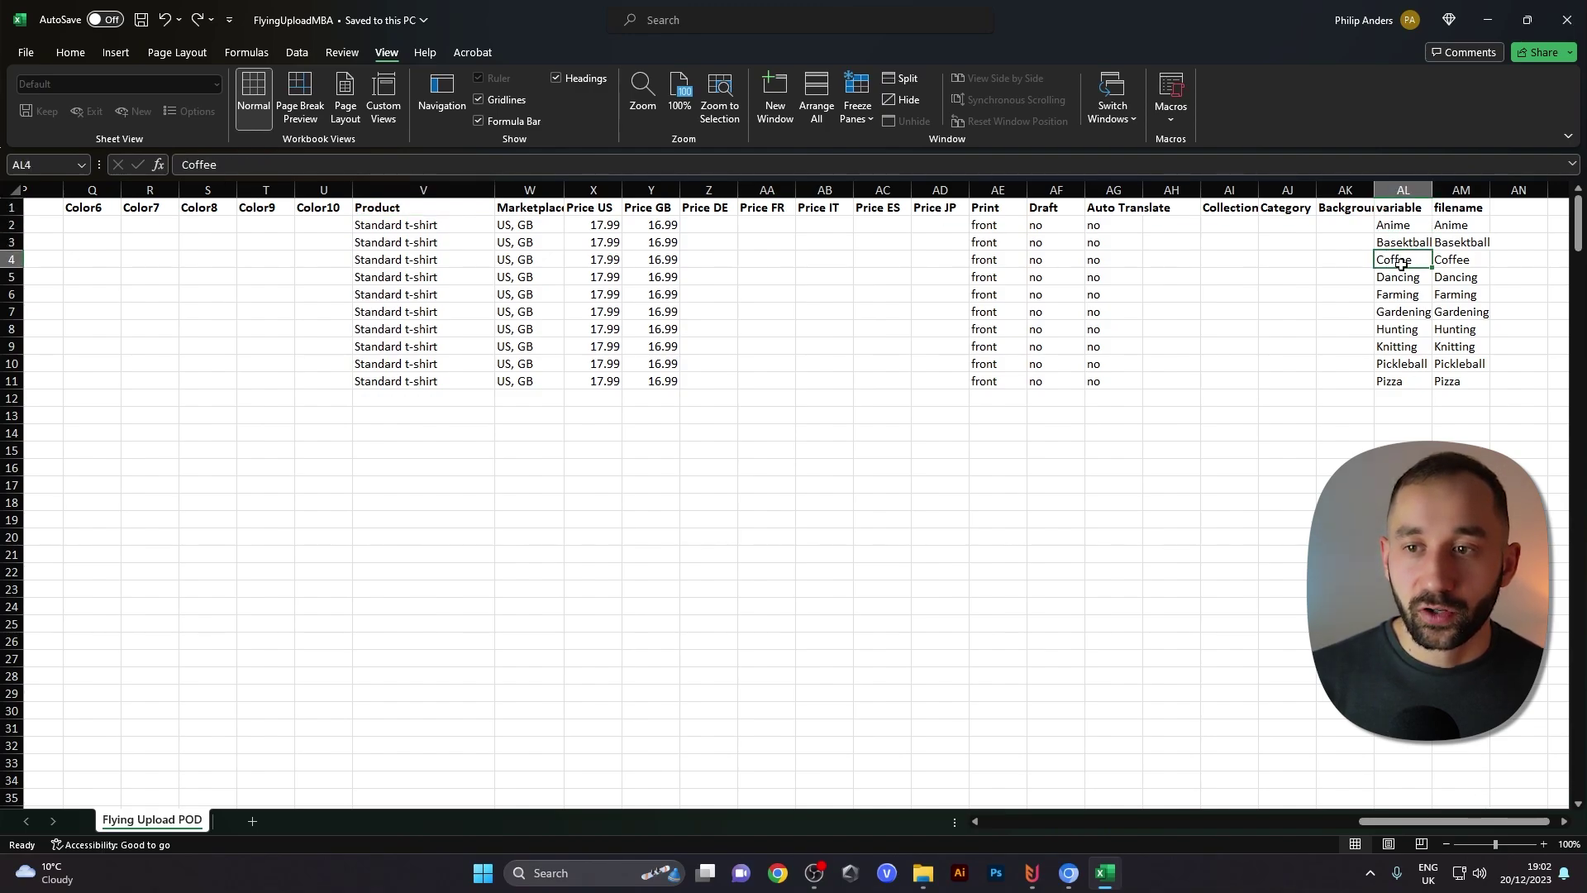
pyautogui.click(1395, 278)
# - Inspect the title formula in C2 and trace its AL2 reference to the variable column
pyautogui.moveTo(1484, 821); pyautogui.dragTo(1178, 827)
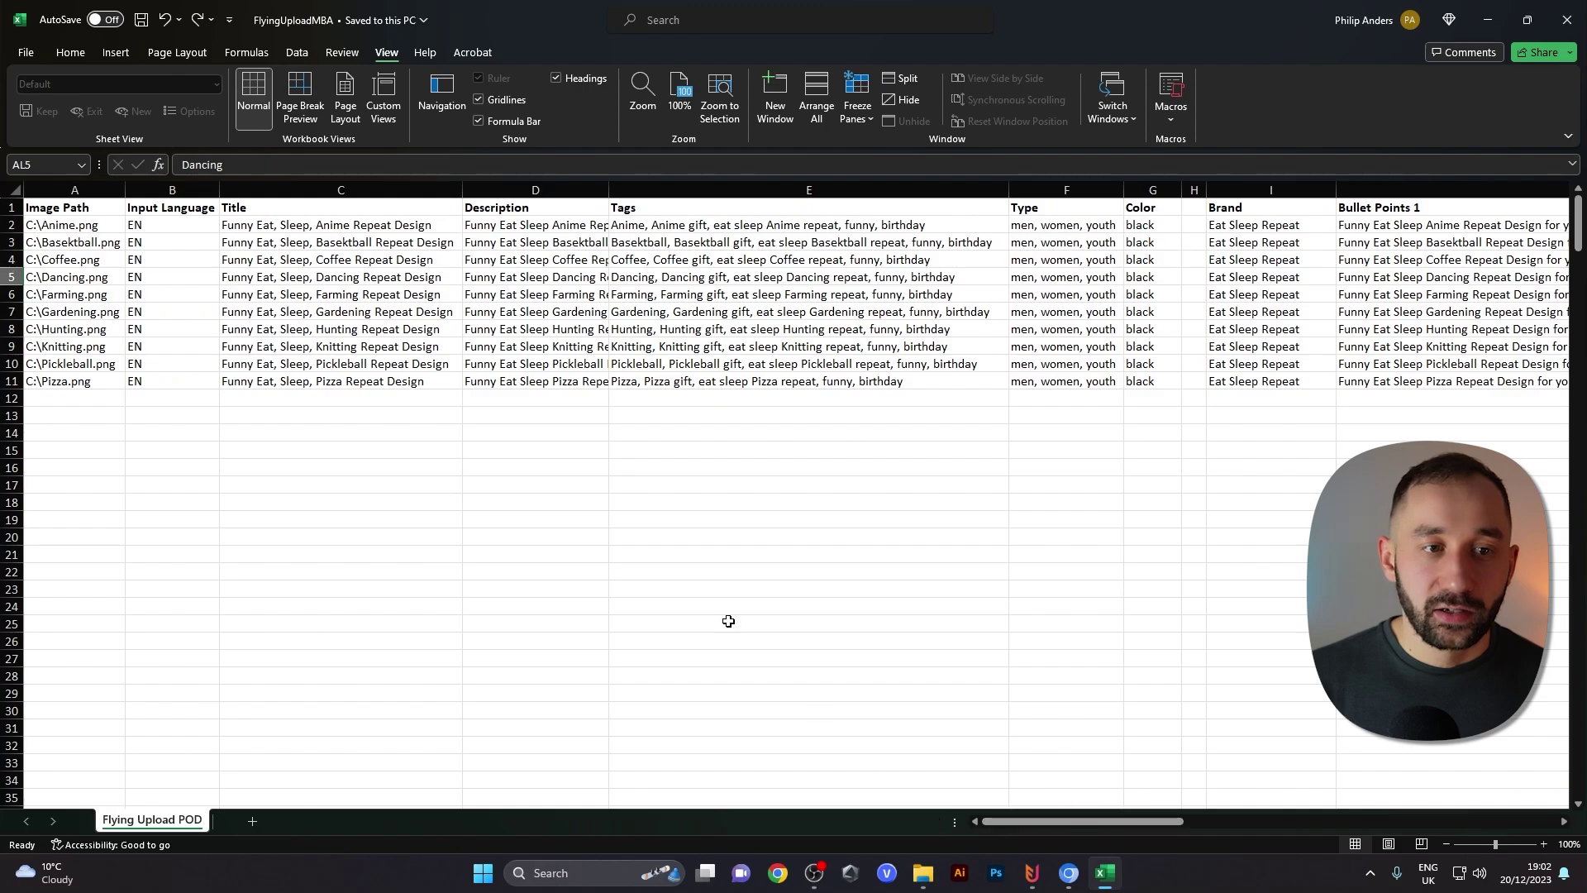
pyautogui.click(258, 224)
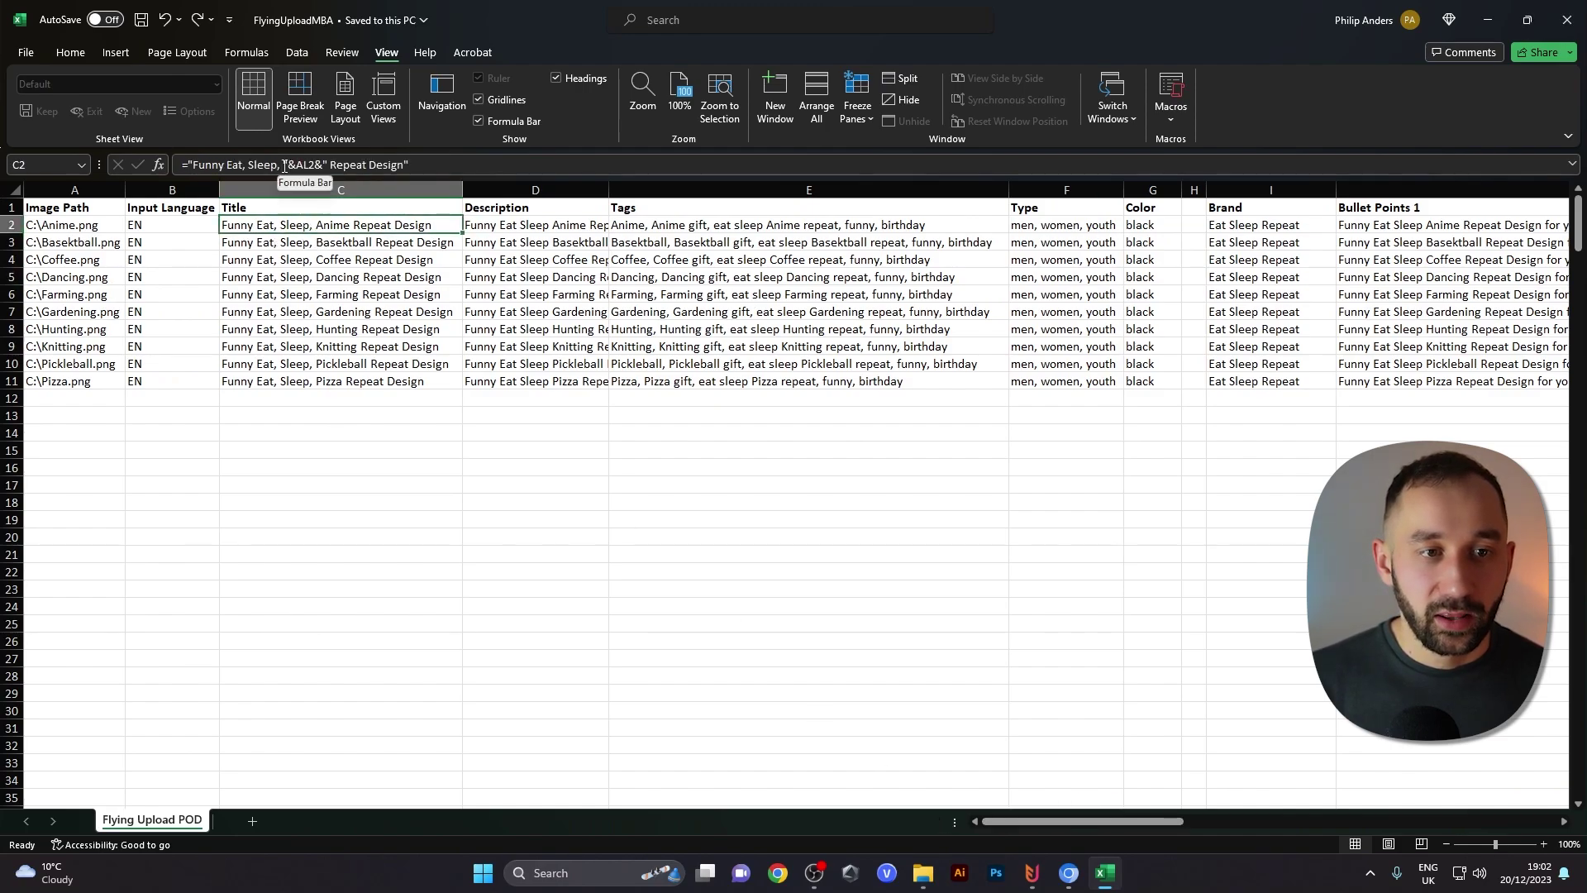
pyautogui.click(325, 166)
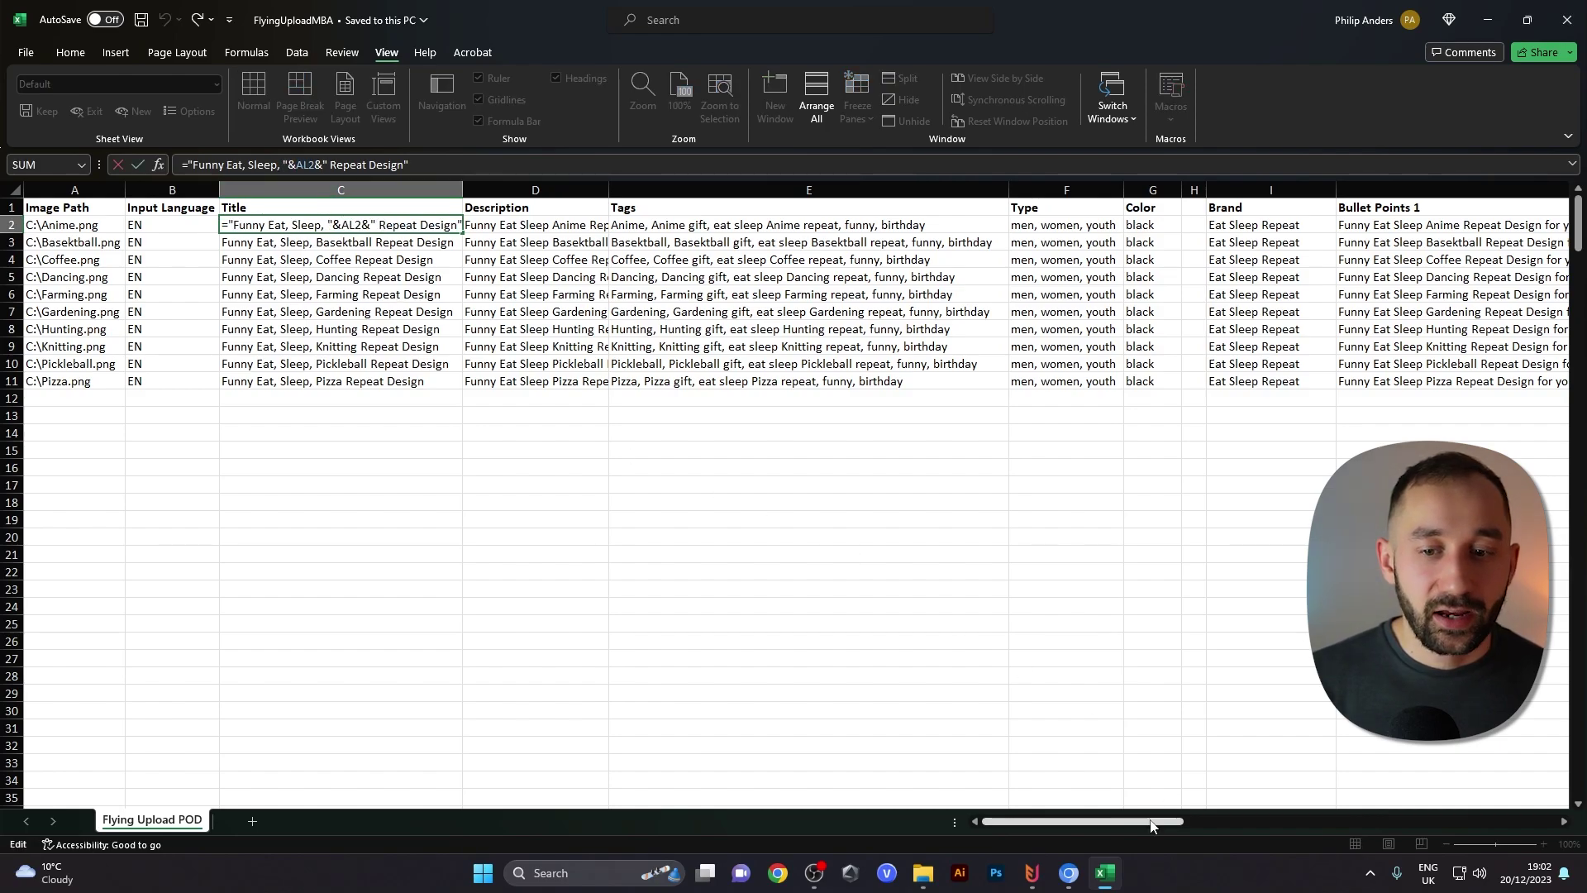
pyautogui.moveTo(1151, 821); pyautogui.dragTo(1559, 796)
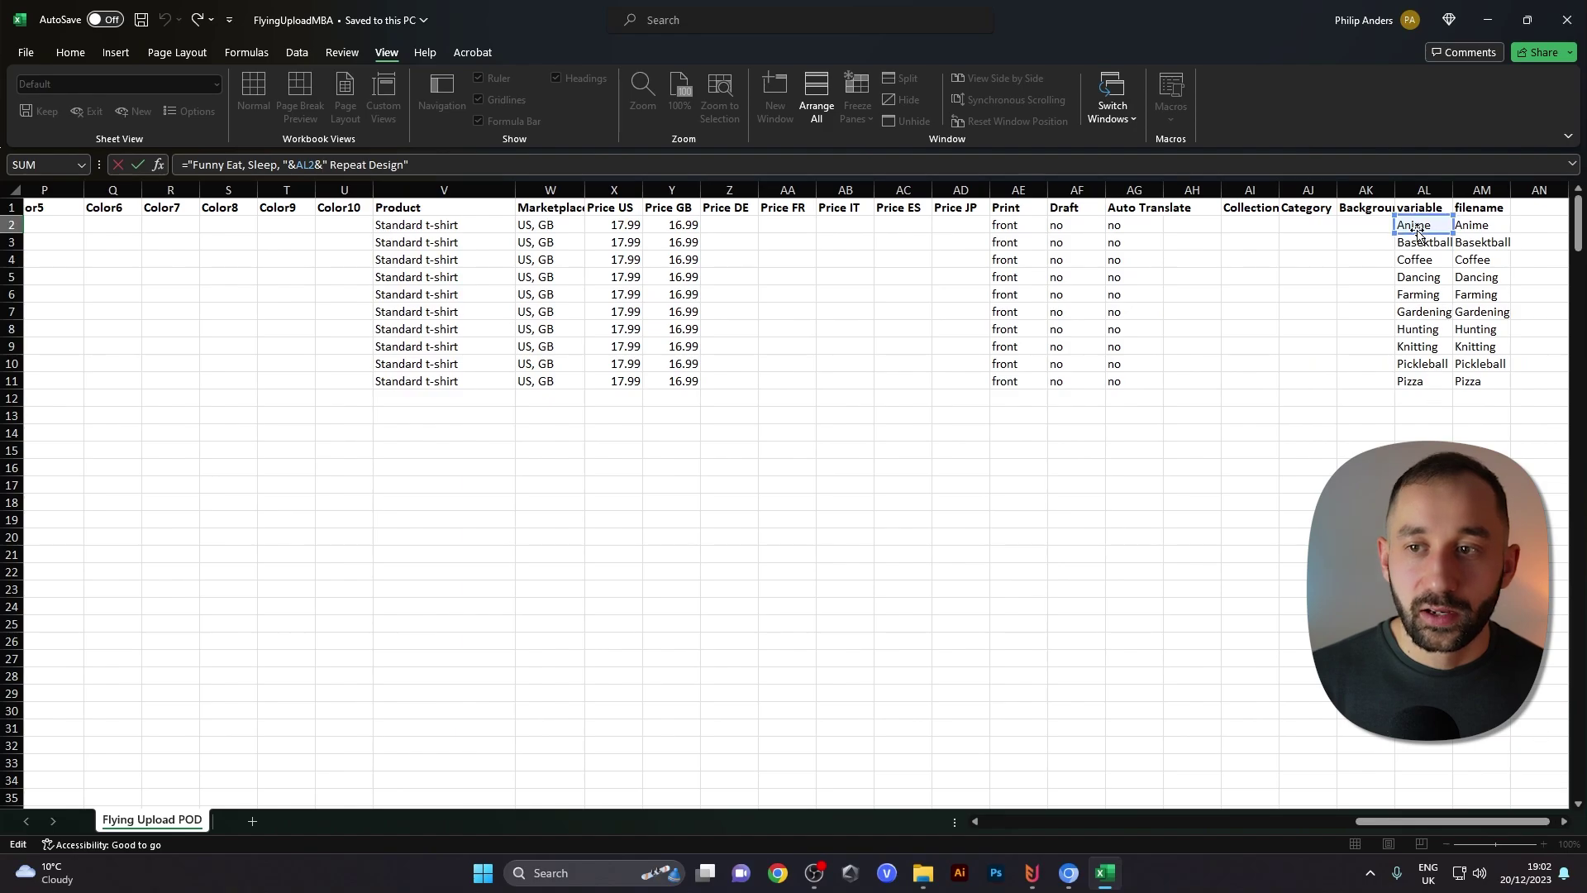
pyautogui.moveTo(1456, 821); pyautogui.dragTo(1086, 821)
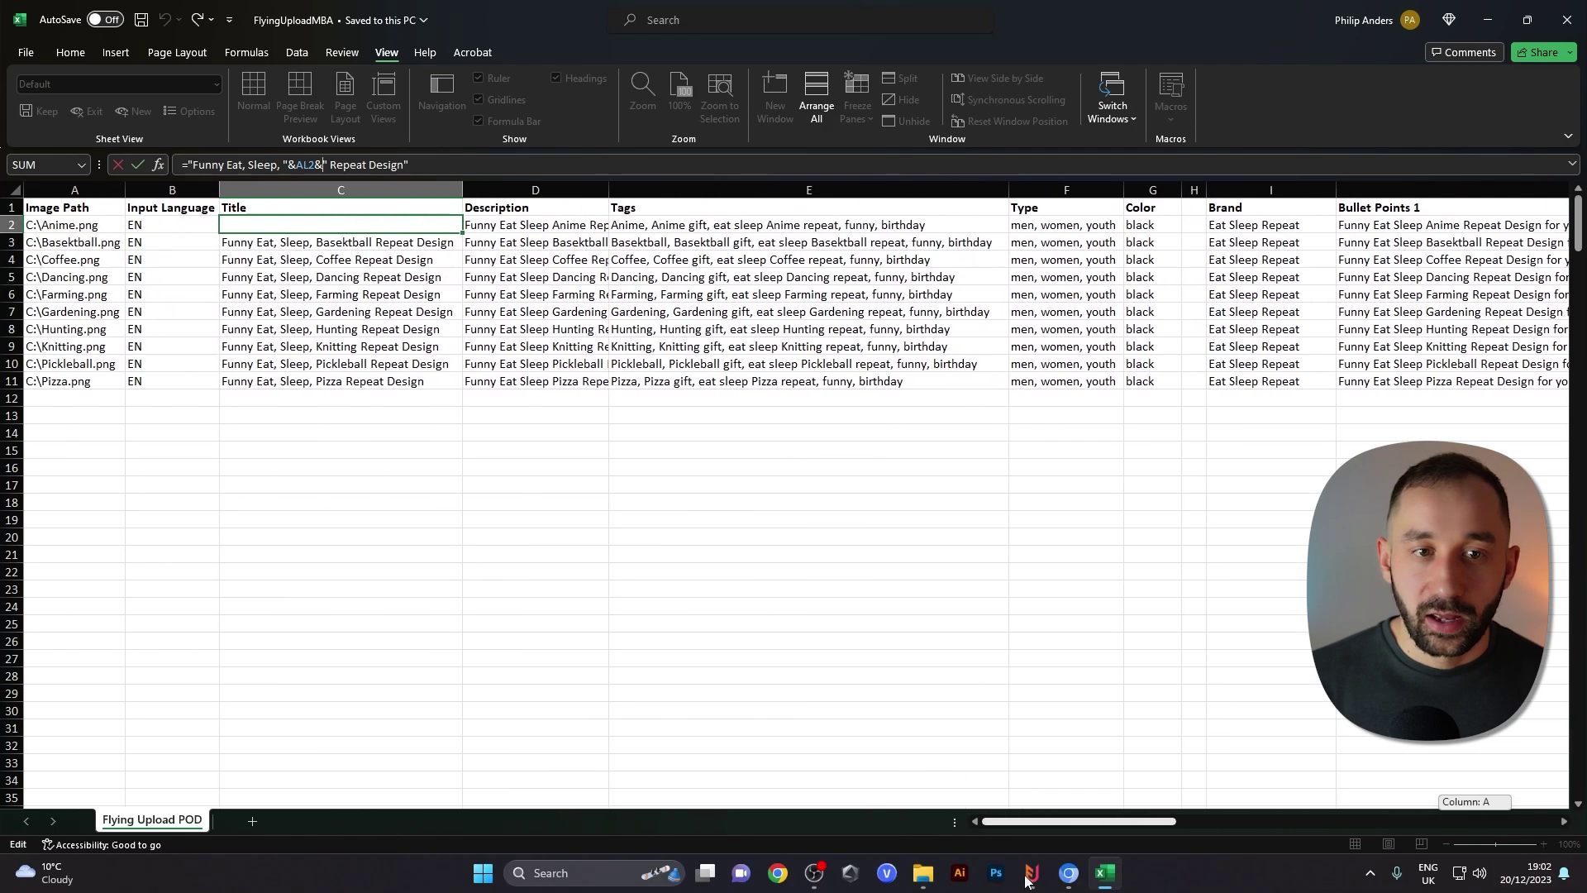
# - Commit the unchanged title formula in C2 and fill it down through C11
pyautogui.click(397, 433)
pyautogui.press('Return')
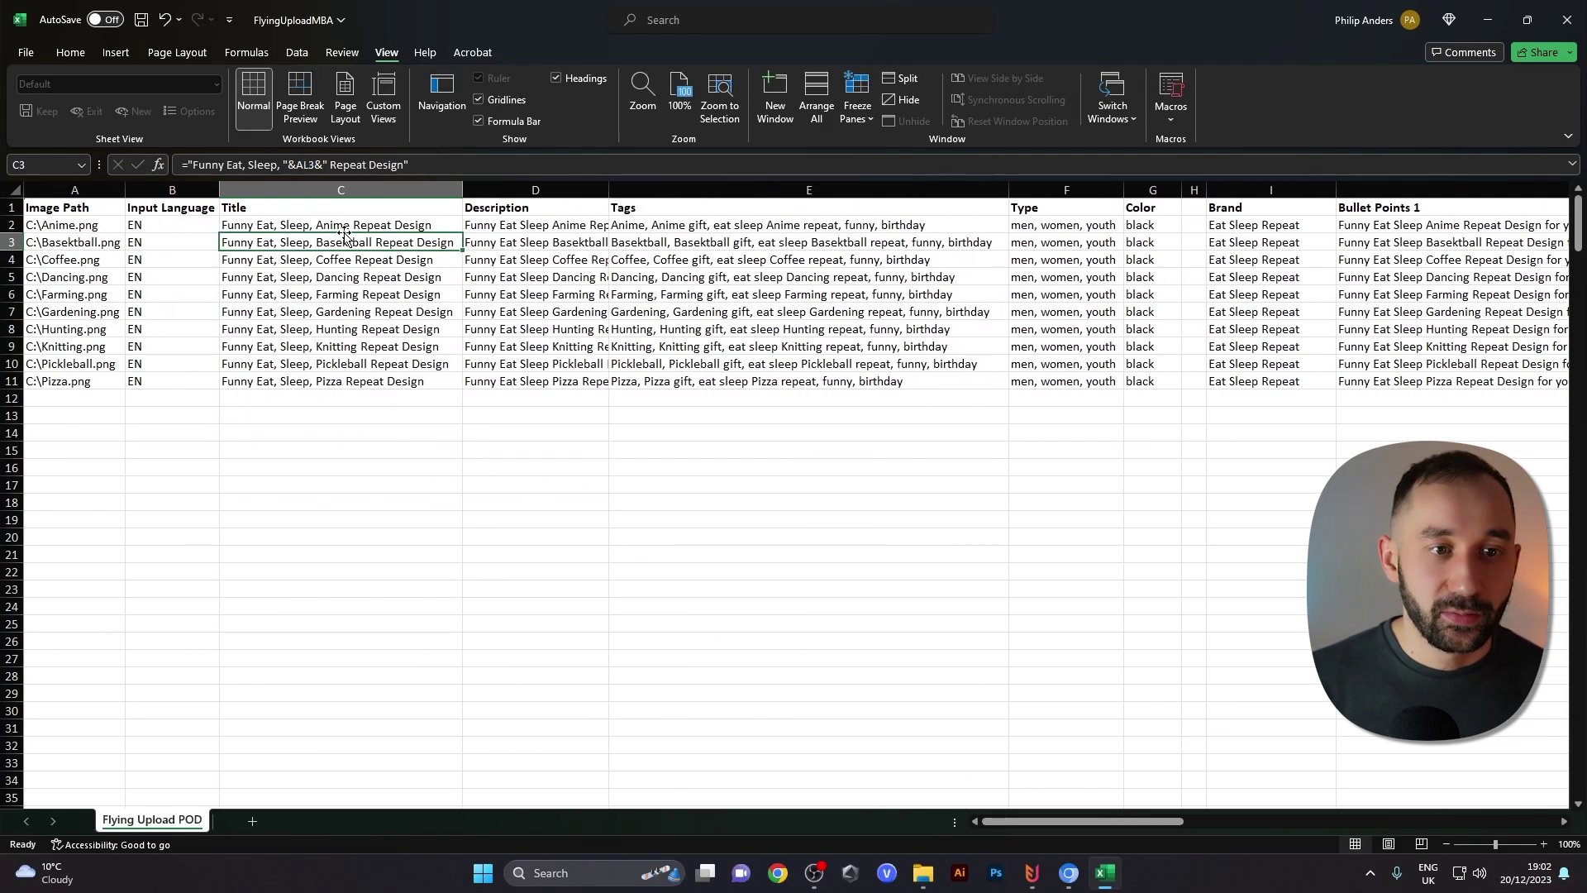
pyautogui.click(385, 227)
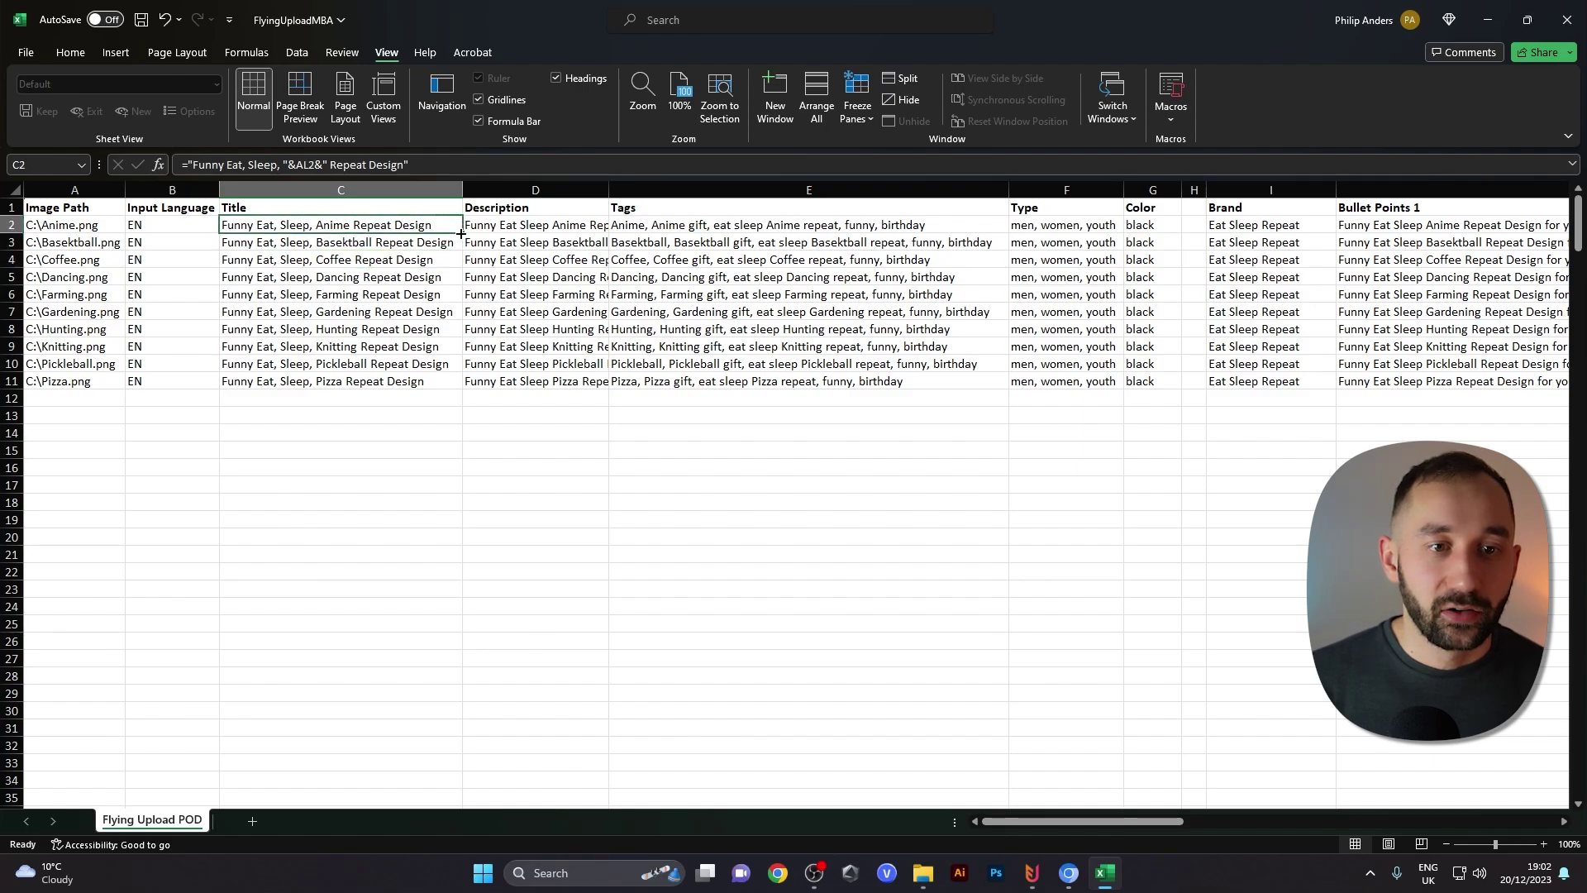
pyautogui.moveTo(462, 234); pyautogui.dragTo(483, 384)
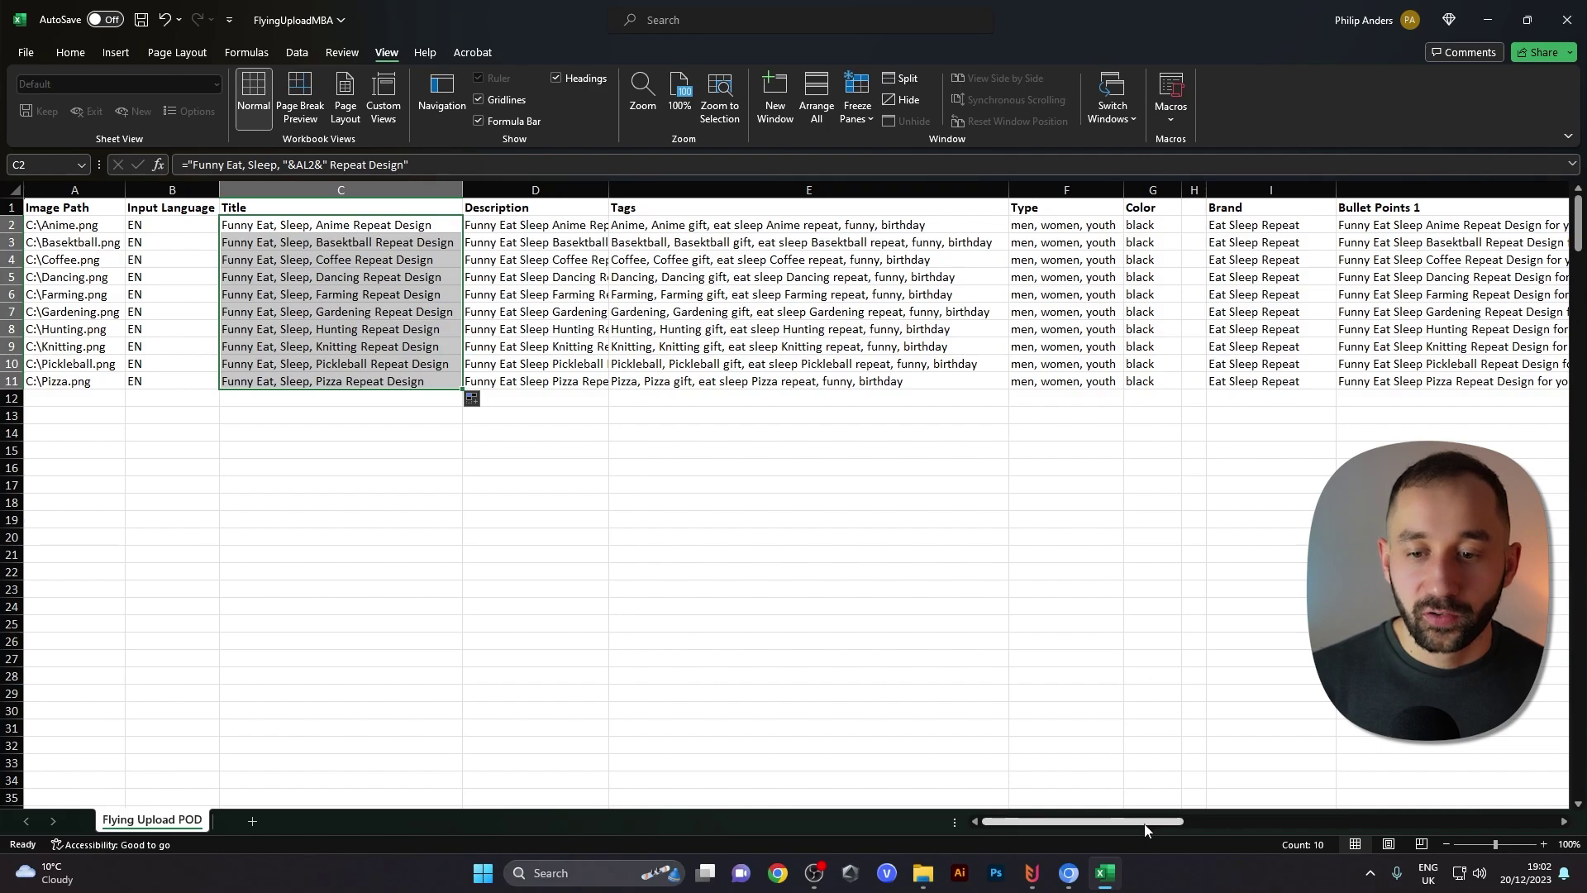
# - Inspect the Bullet Points 1 formula in J2 and its AL2 references to the variable column
pyautogui.moveTo(1143, 821); pyautogui.dragTo(1263, 816)
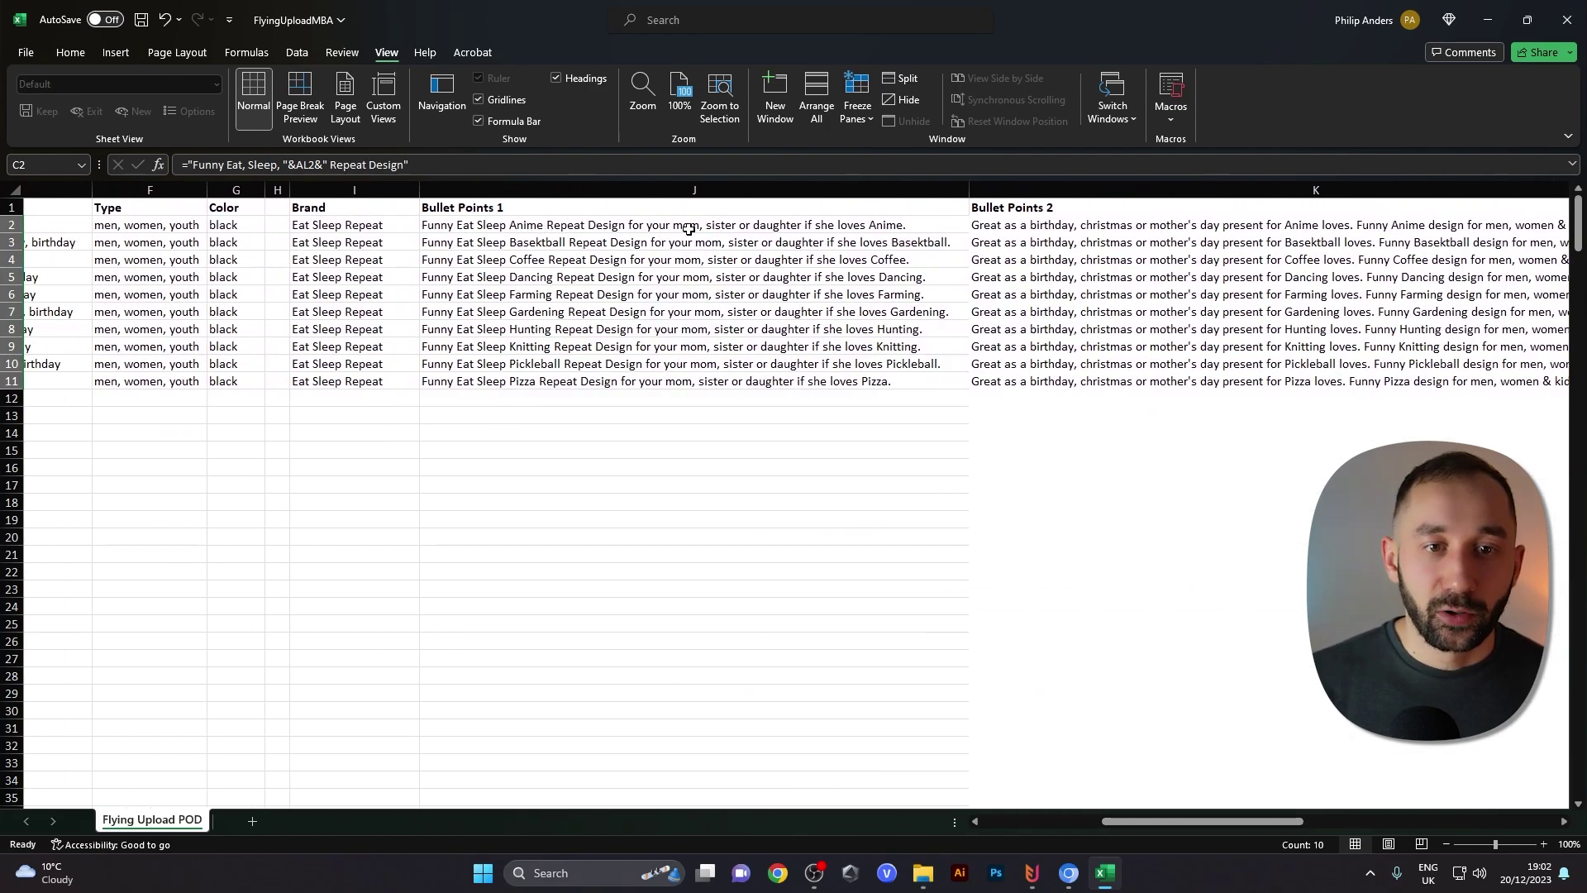
pyautogui.click(882, 220)
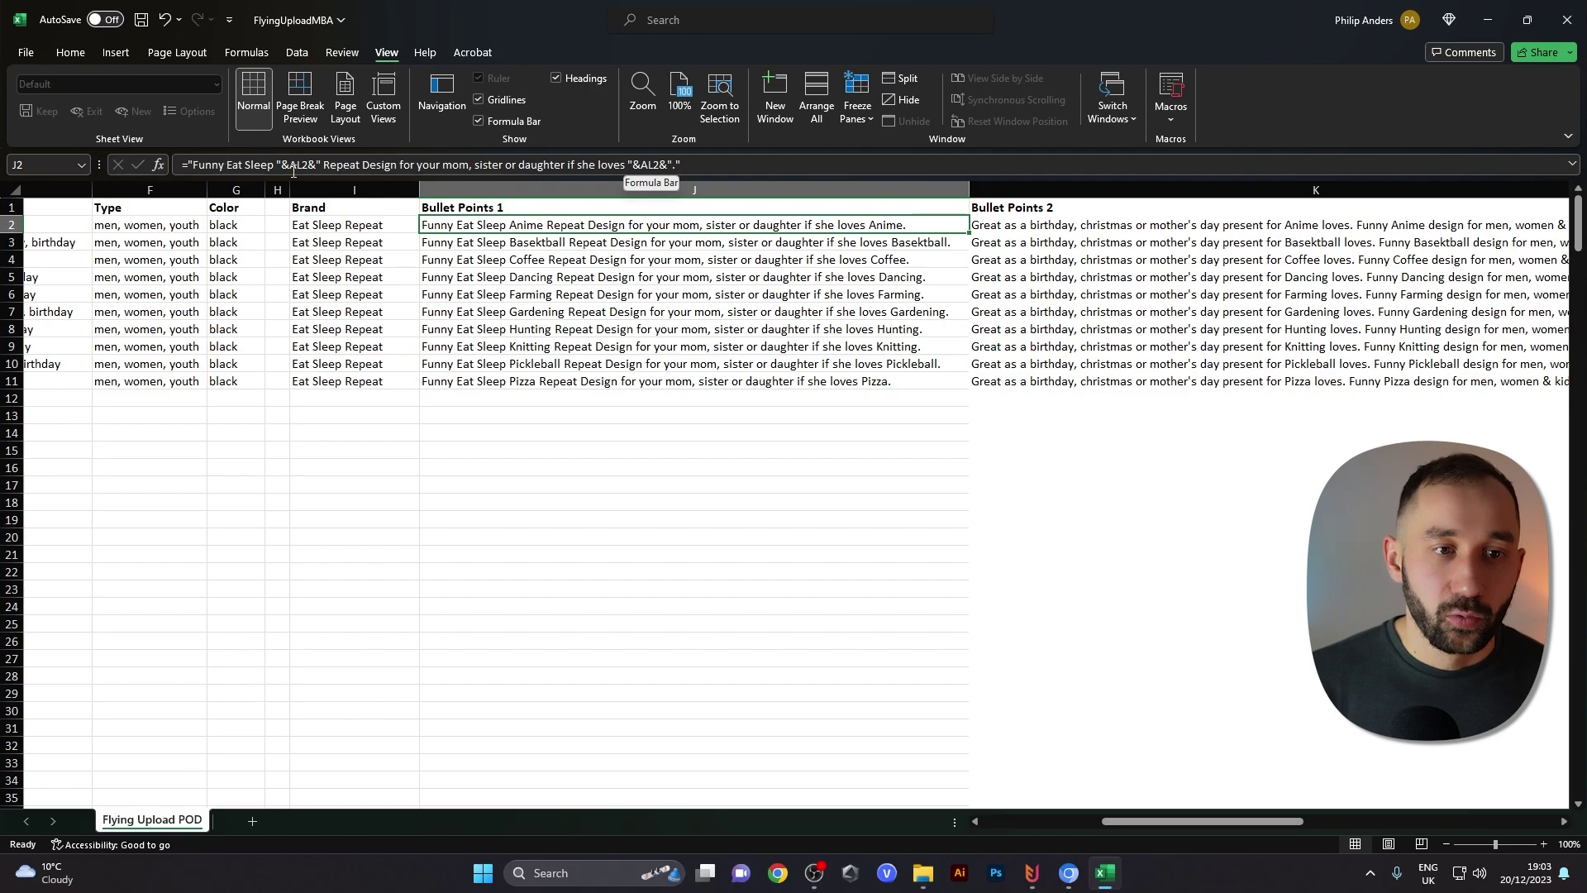
pyautogui.click(1158, 594)
pyautogui.click(842, 435)
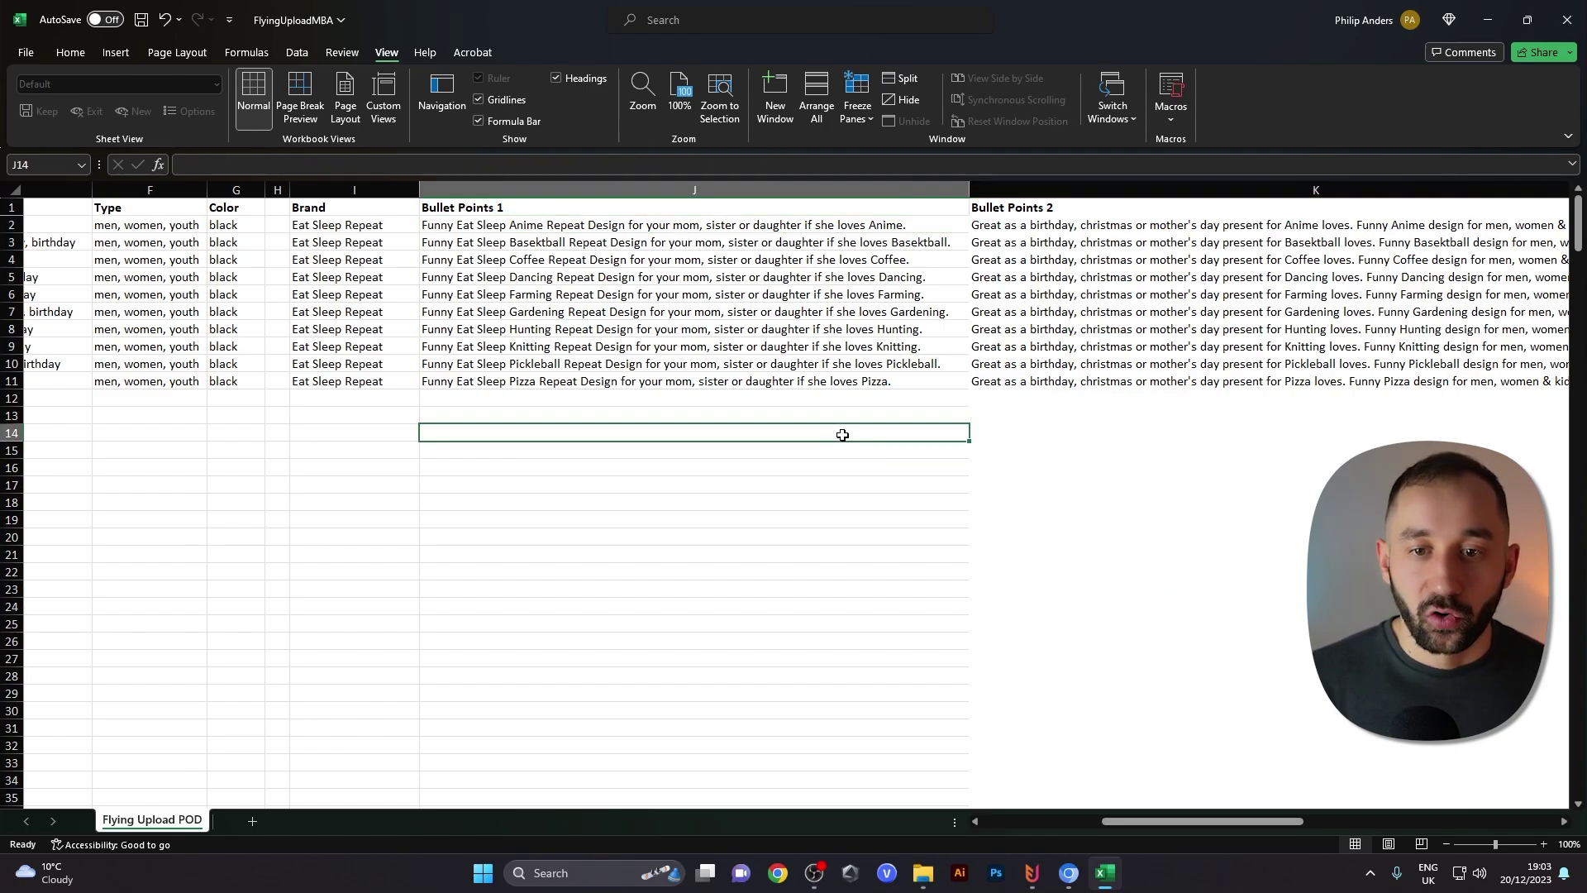
# - Inspect the Image Path formula in A2 and trace its AM2 reference to the filename column
pyautogui.moveTo(1192, 821); pyautogui.dragTo(1047, 826)
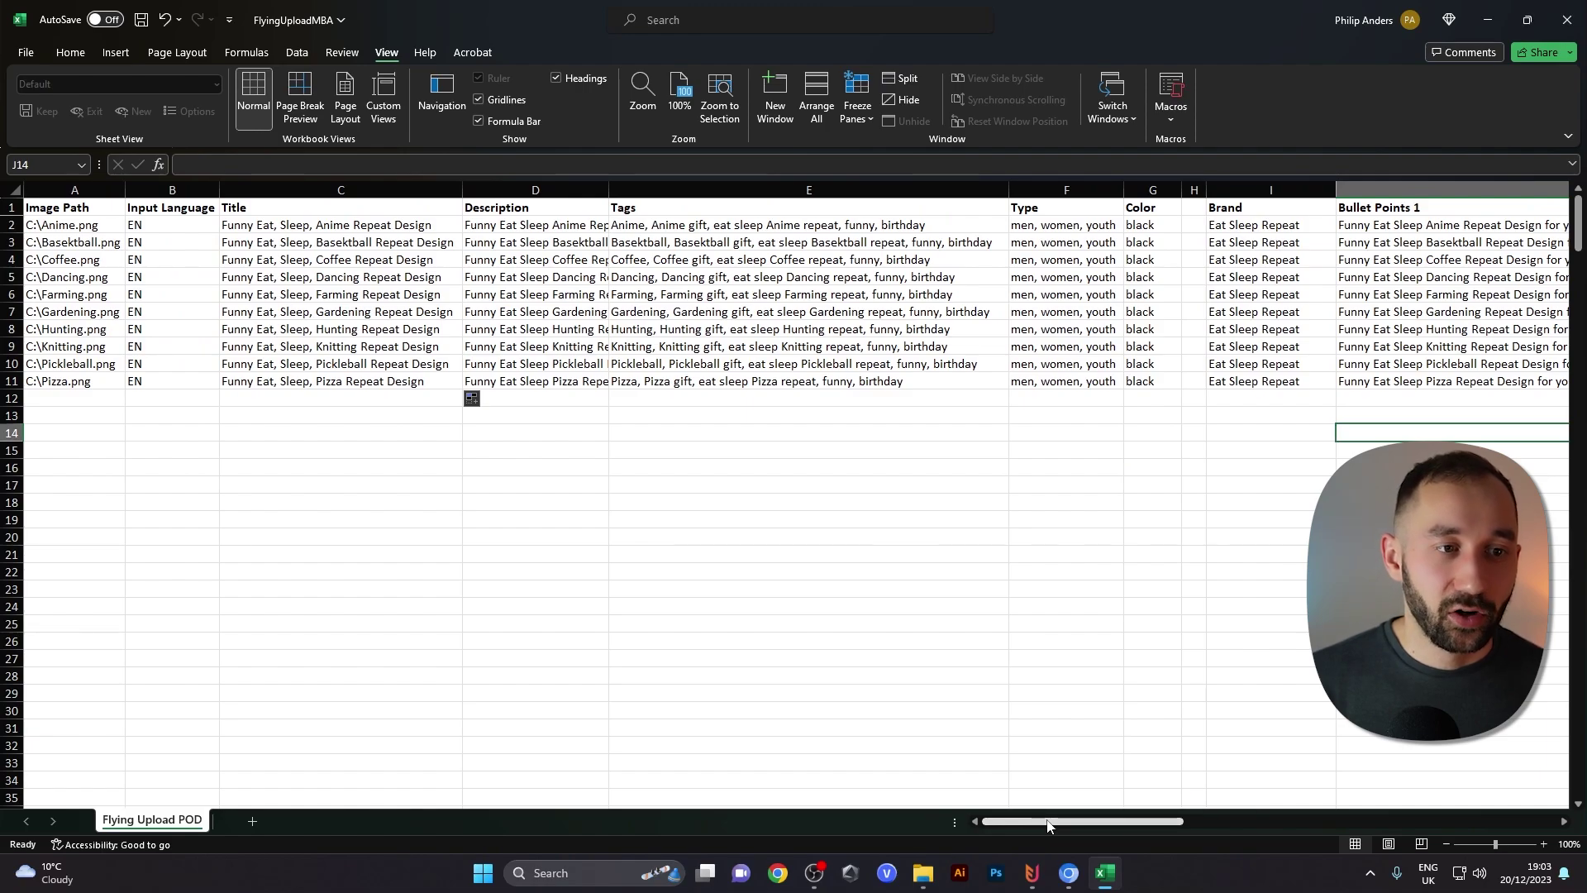
pyautogui.click(94, 235)
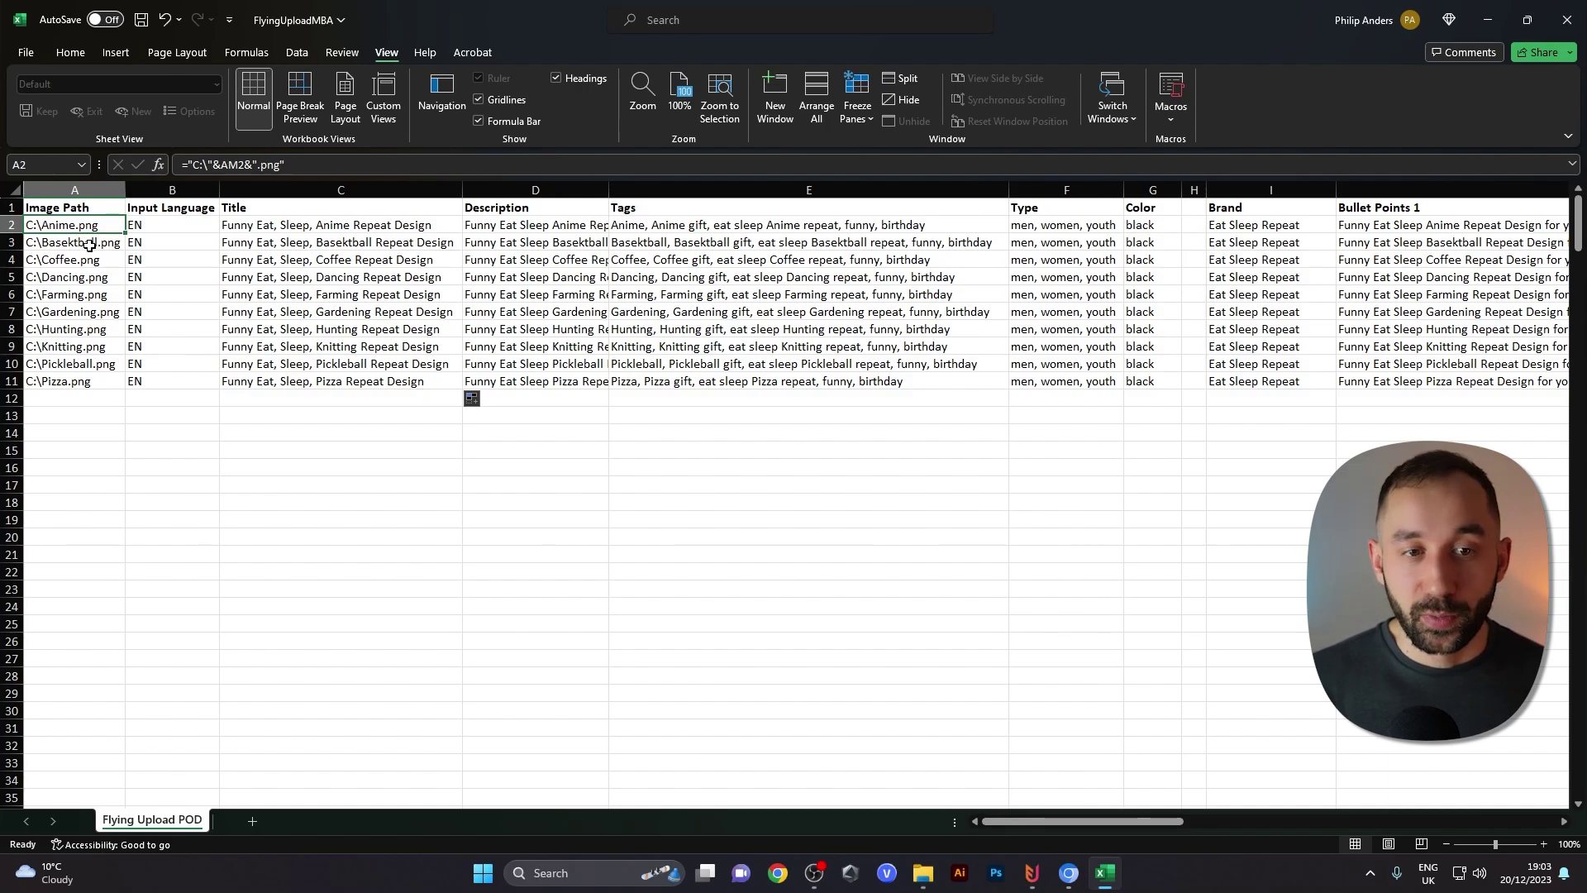
pyautogui.moveTo(1001, 823); pyautogui.dragTo(1445, 829)
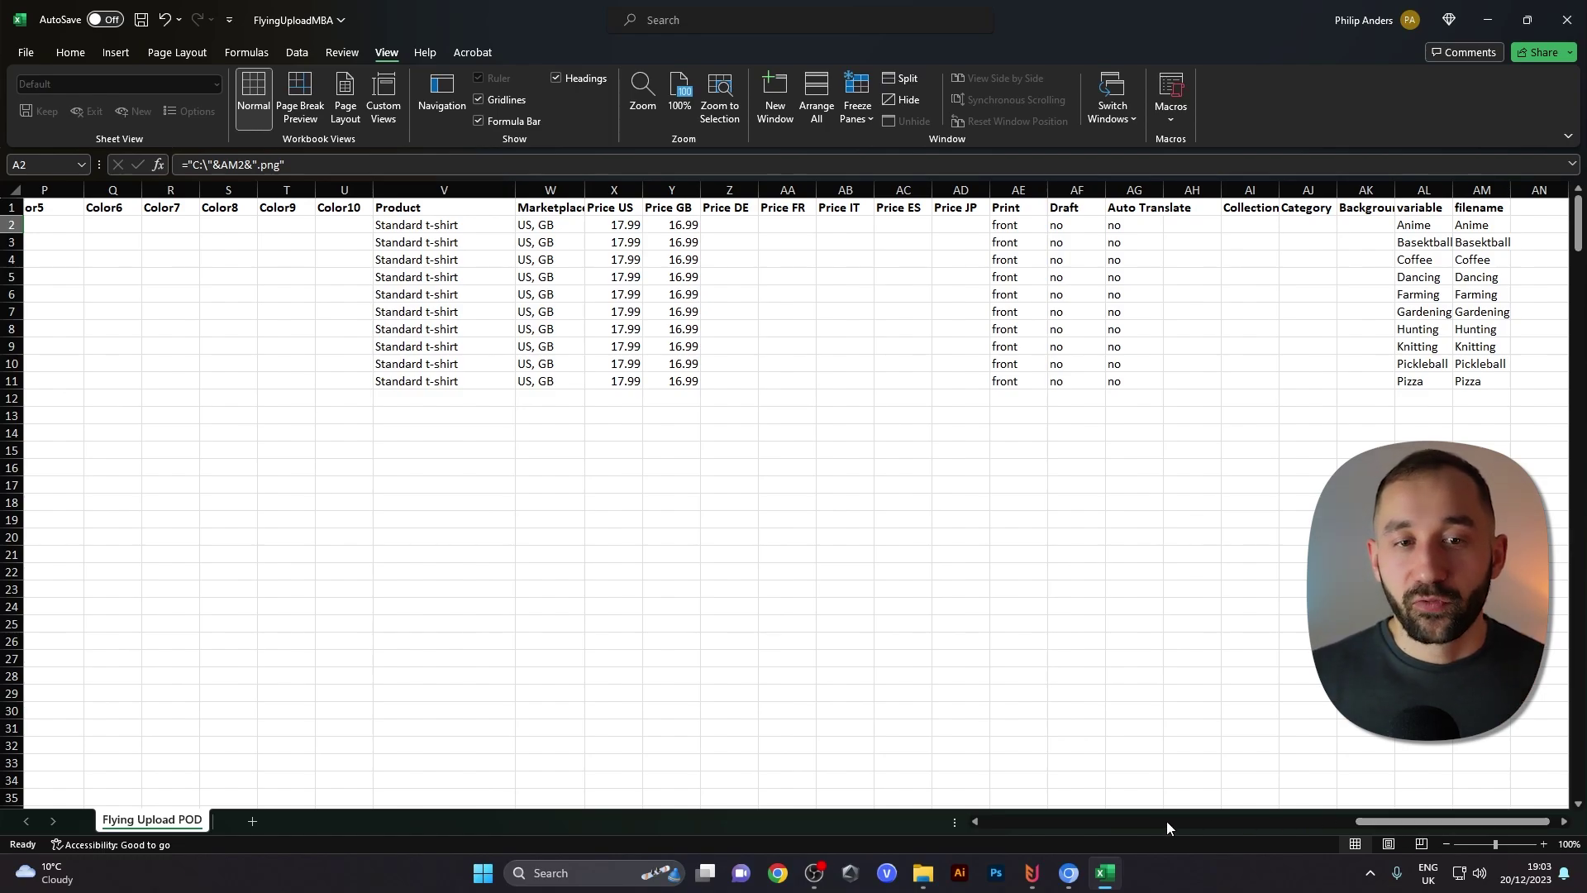
pyautogui.moveTo(1360, 824); pyautogui.dragTo(974, 838)
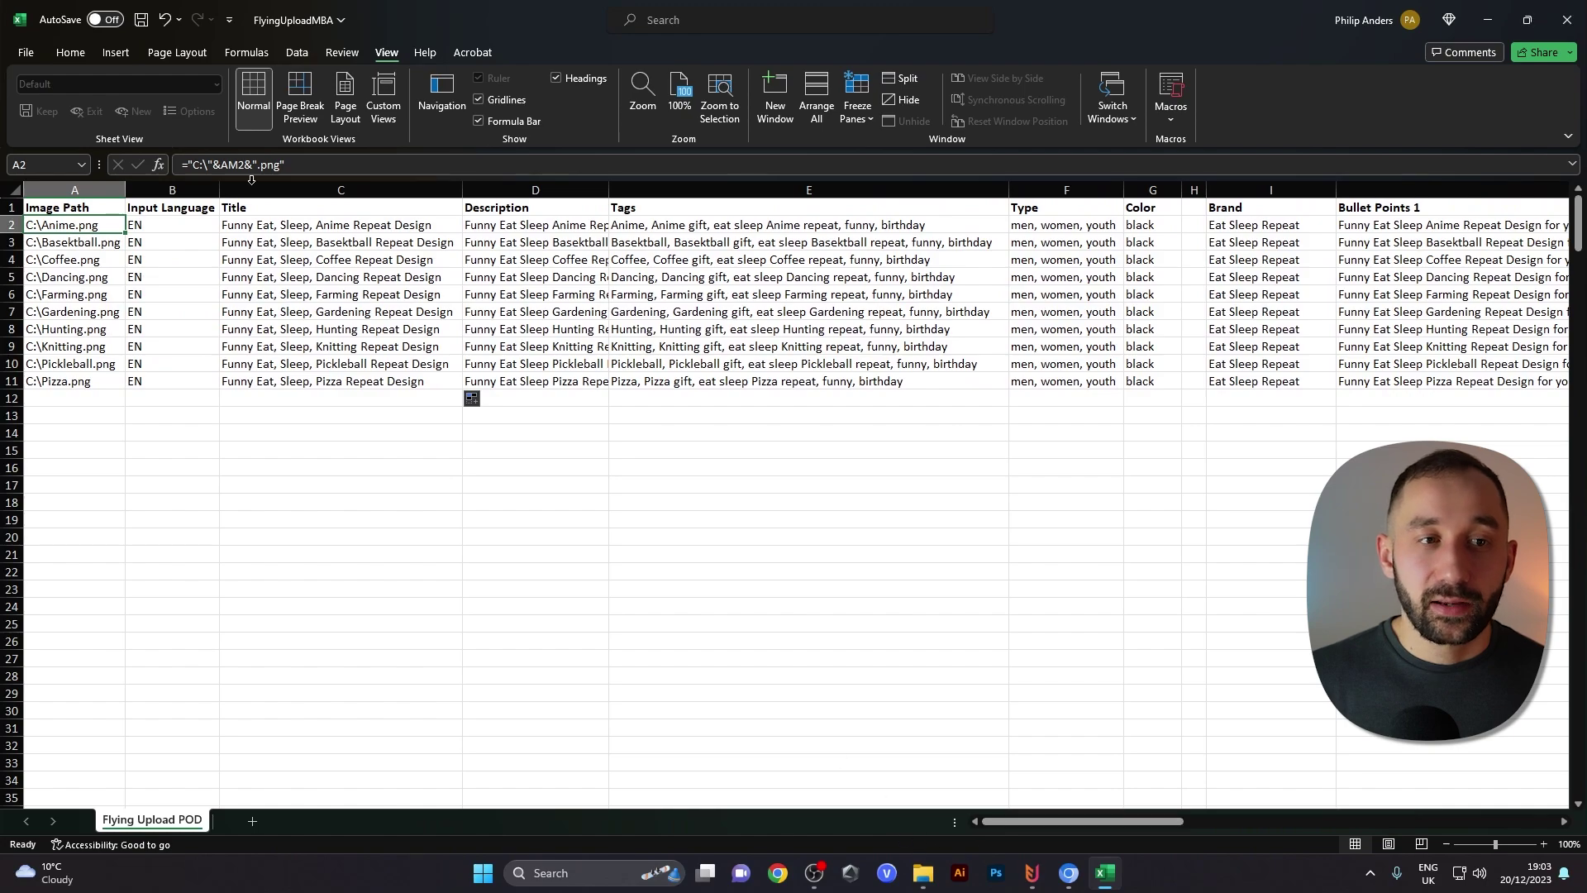
# - Save the workbook, import the FlyingUploadMBA file from the Scalable folder into Flying Upload POD and dismiss the image warning
pyautogui.click(142, 21)
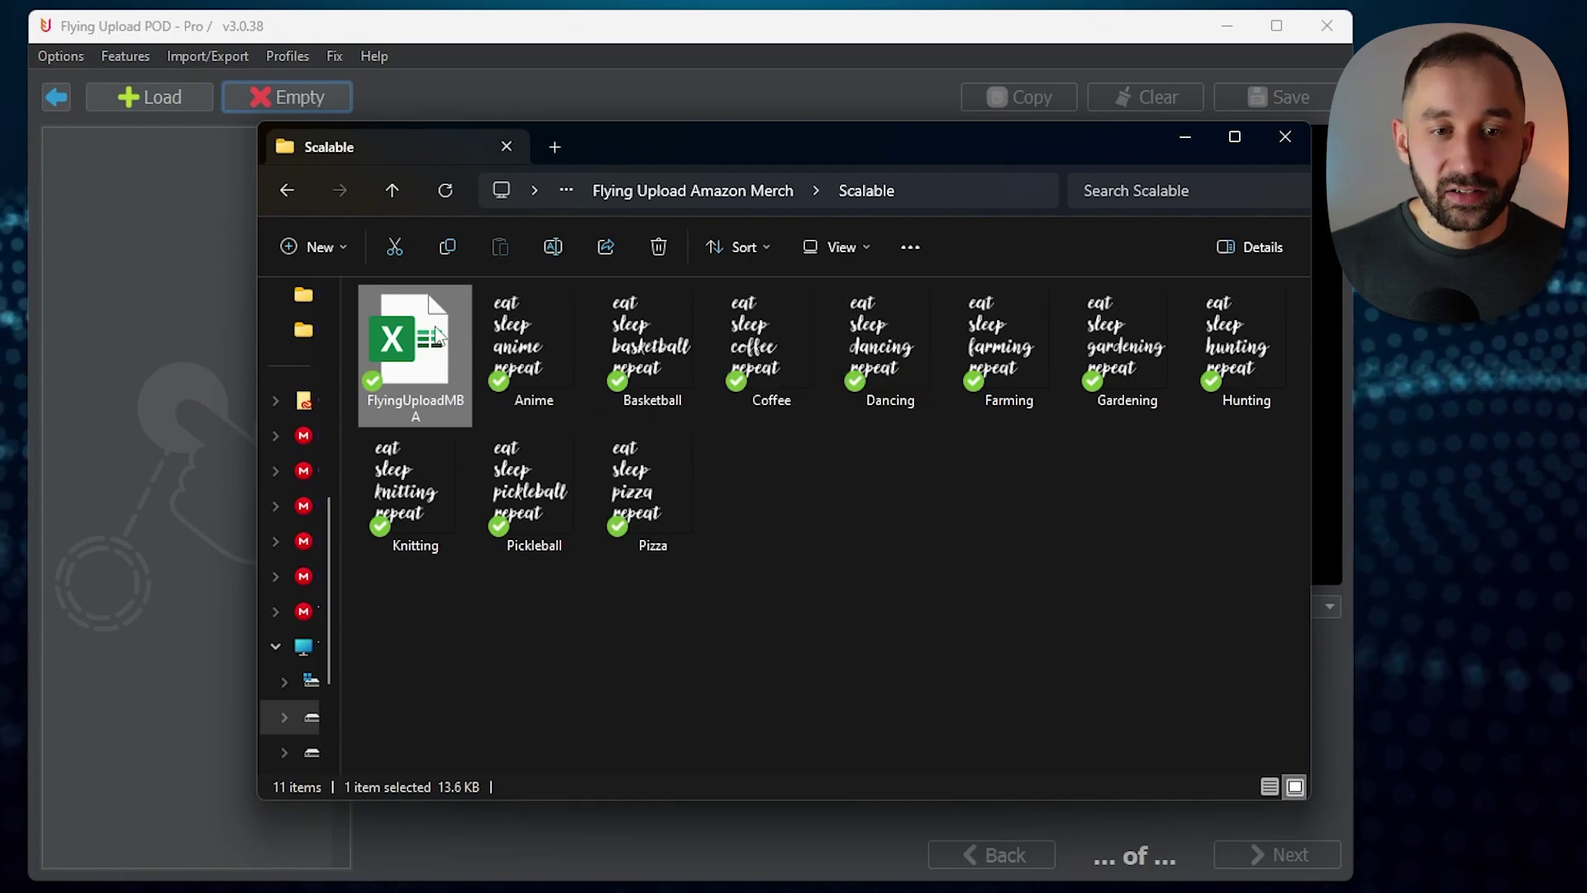
pyautogui.moveTo(438, 335); pyautogui.dragTo(101, 192)
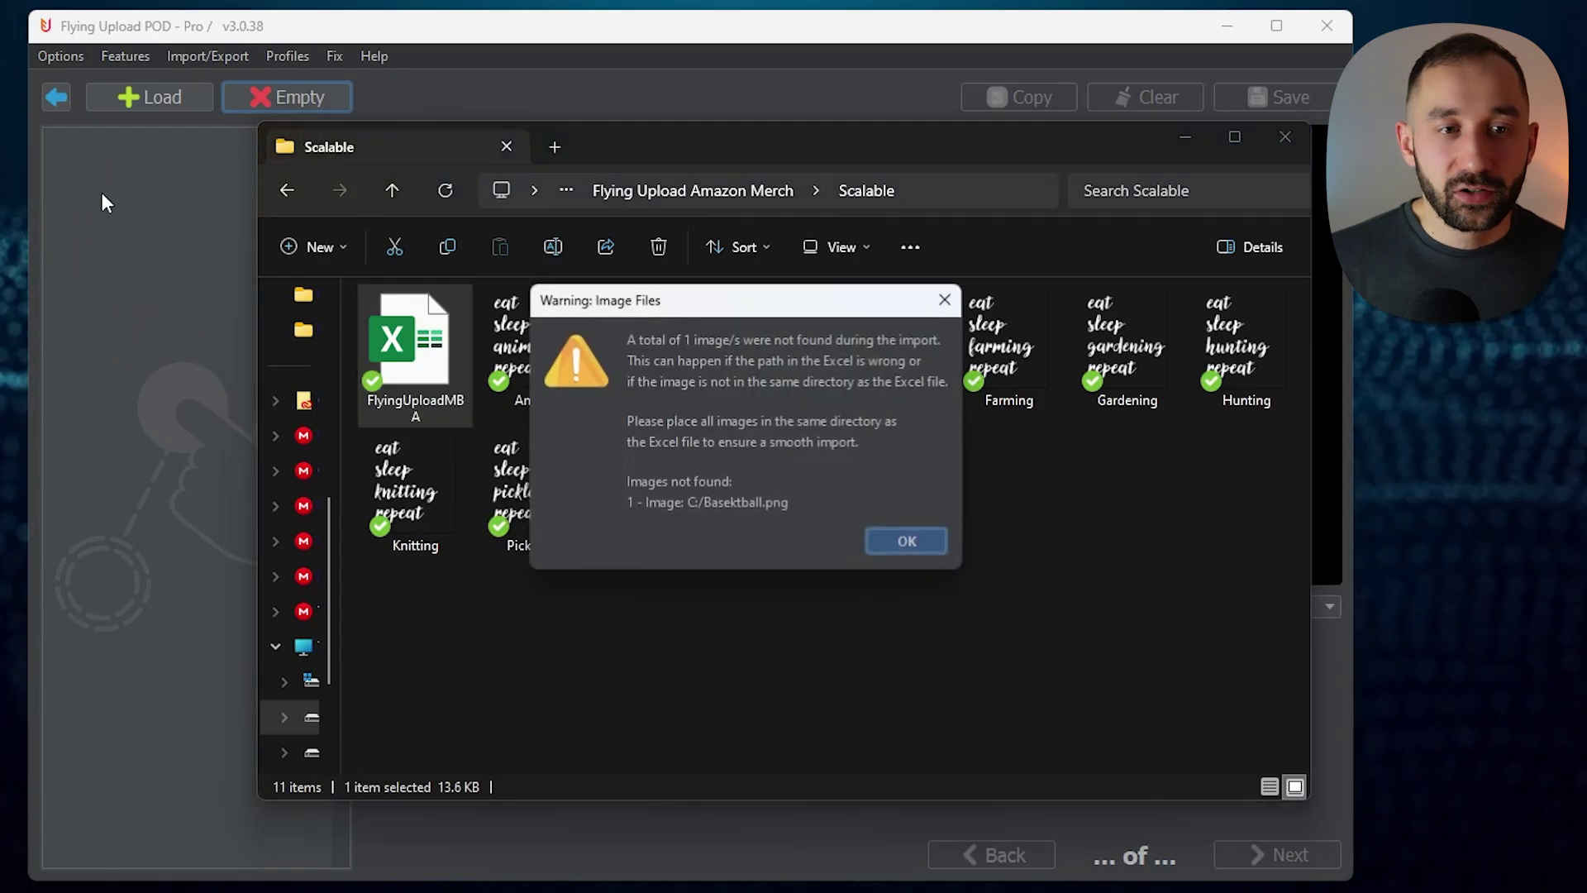
pyautogui.press('Return')
# - Go through the imported listings from Basketball to Gardening and check their titles, descriptions and tags
pyautogui.click(165, 162)
pyautogui.click(165, 187)
pyautogui.click(168, 230)
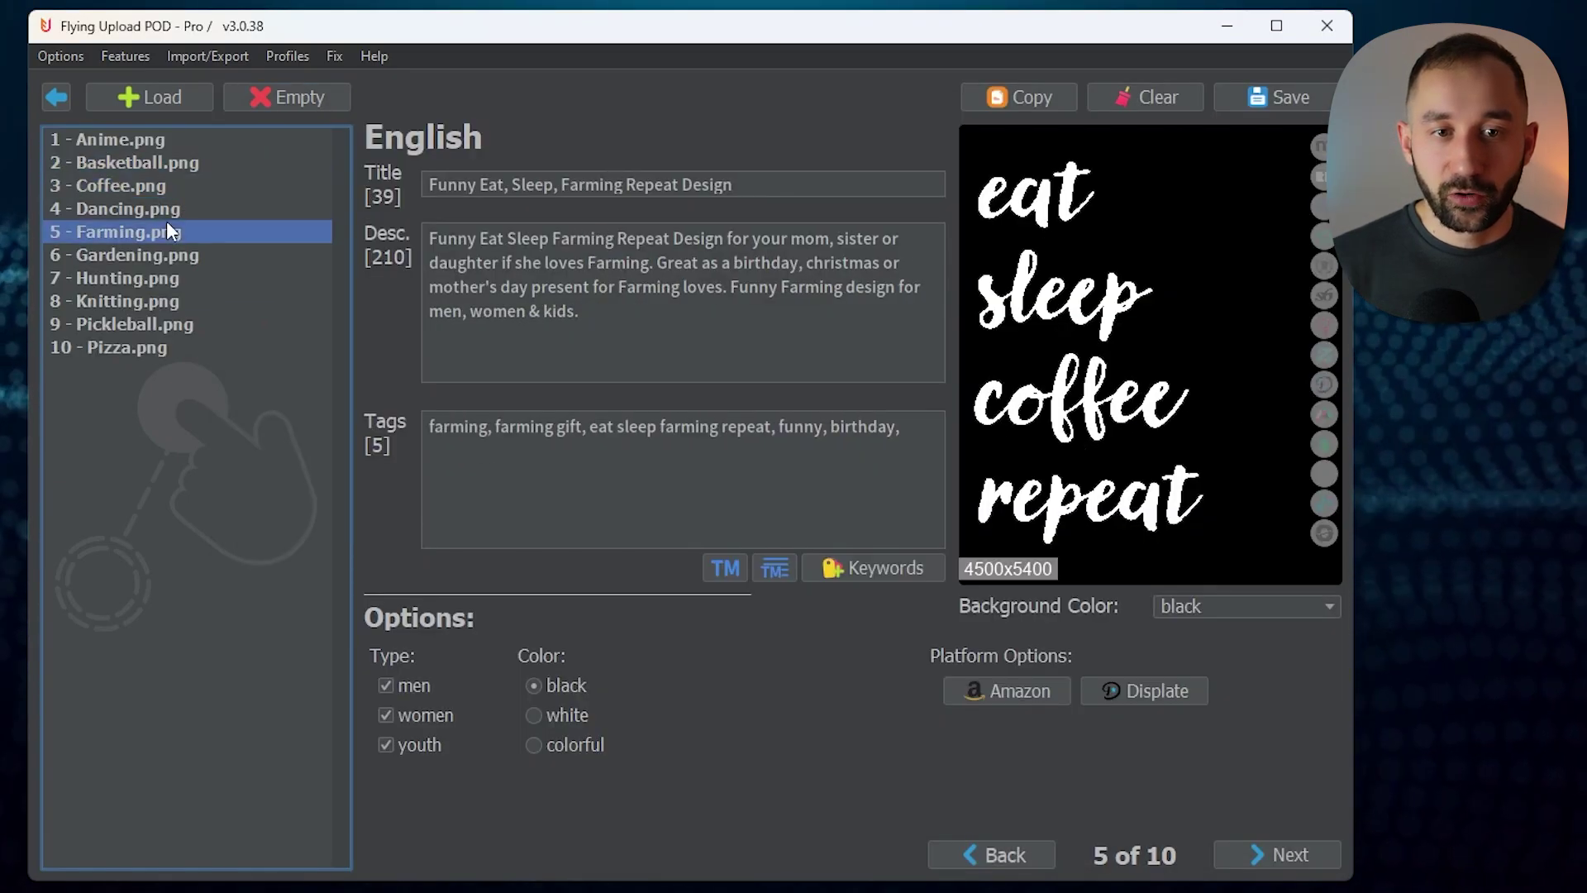
pyautogui.click(160, 254)
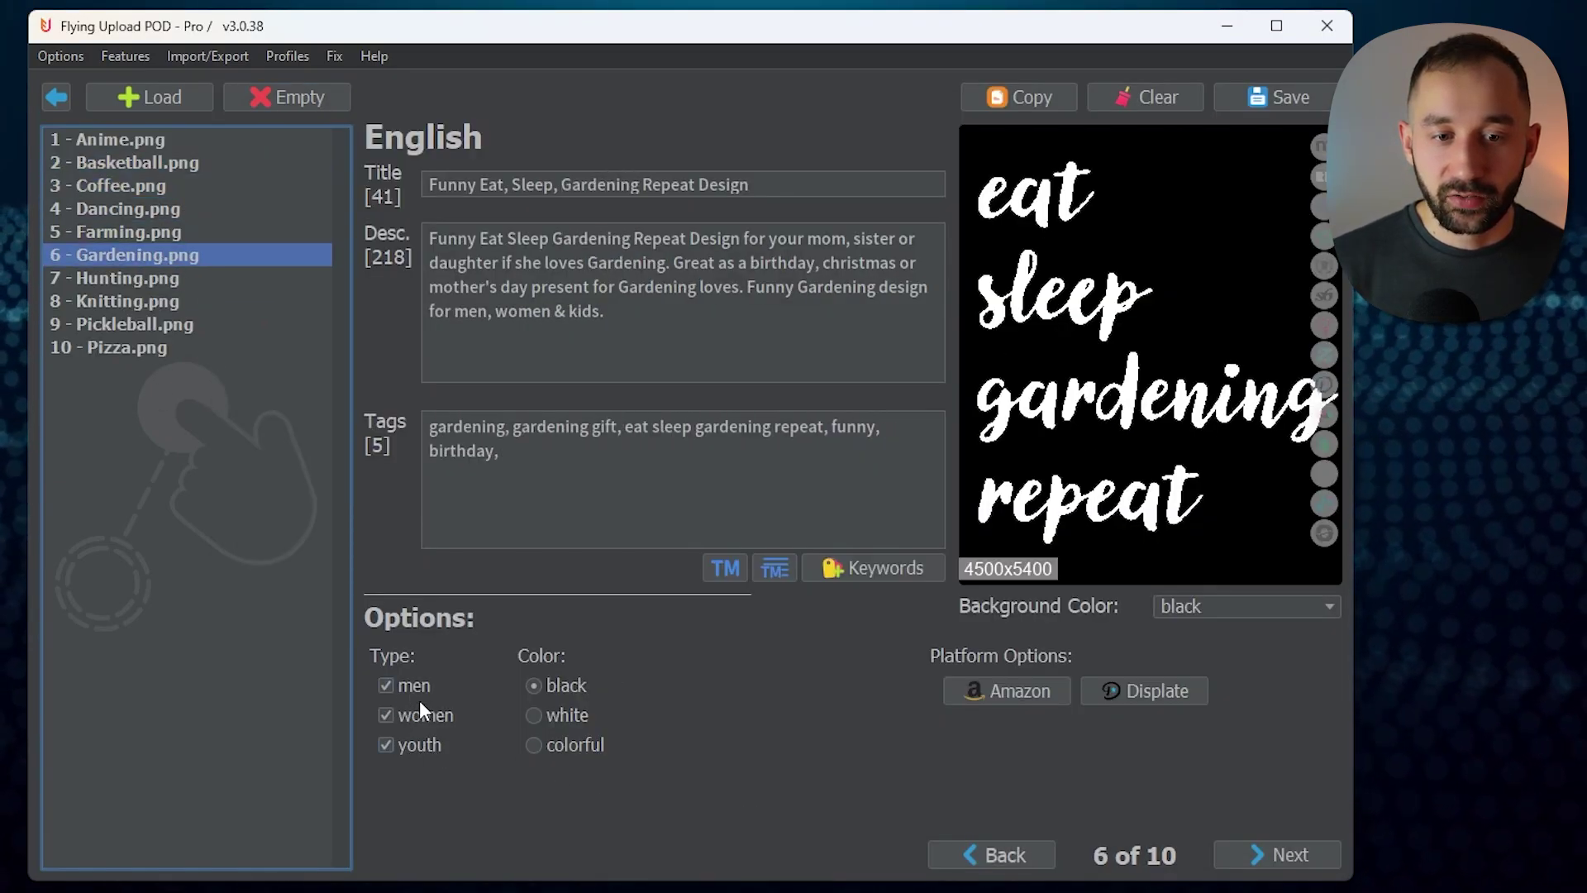
# - Open the Merch By Amazon settings for Gardening, advance to the Knitting listing and check its product choices, keeping Standard t-shirt
pyautogui.click(1005, 691)
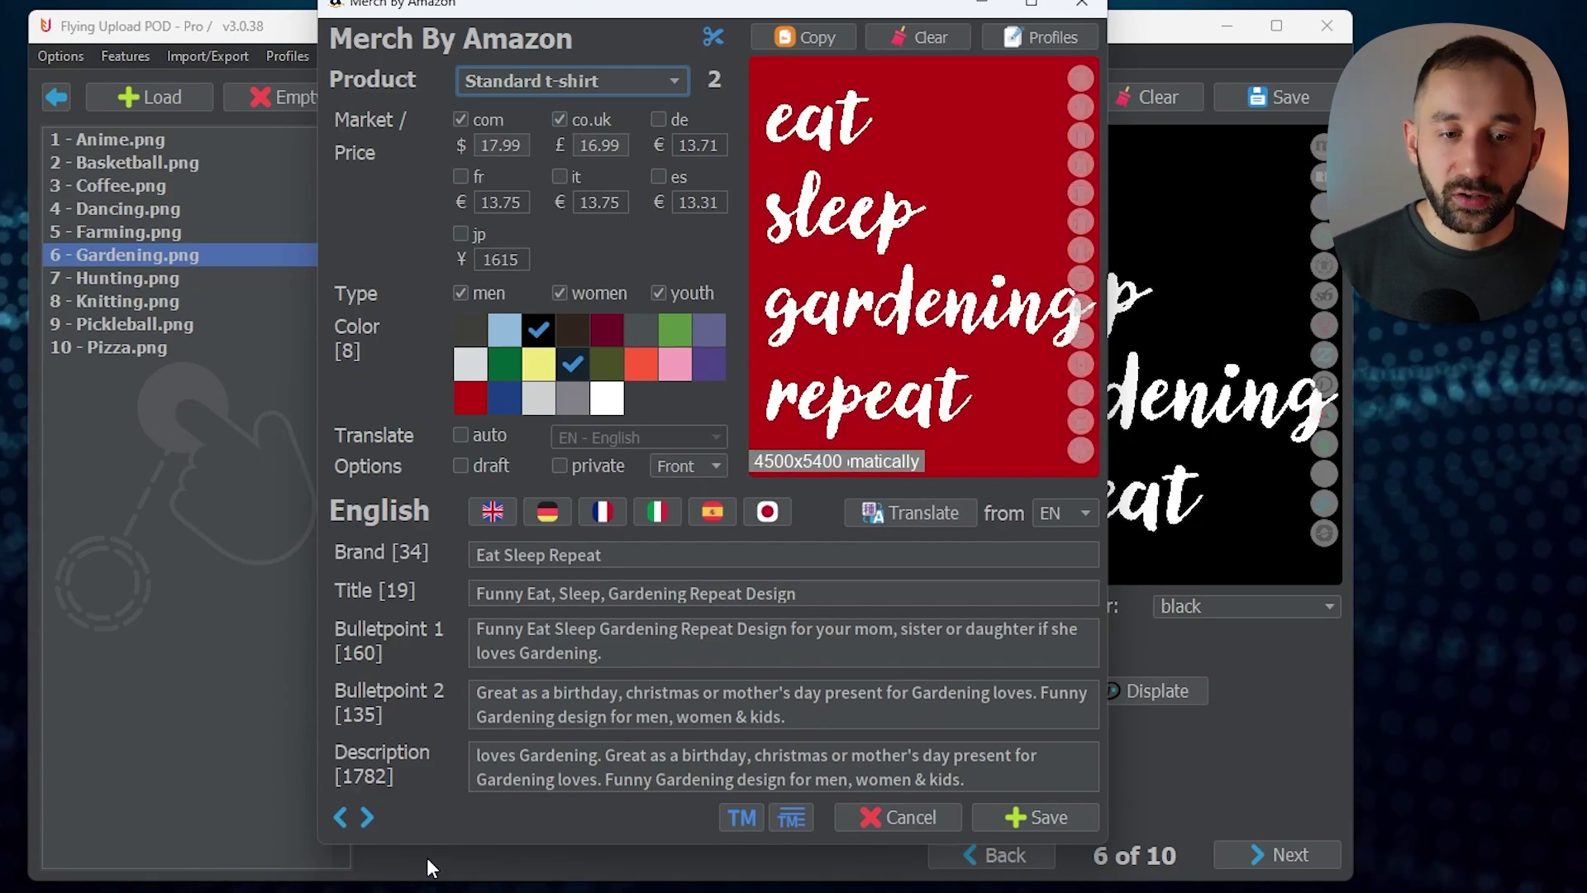
pyautogui.click(367, 813)
pyautogui.click(367, 813)
pyautogui.click(593, 88)
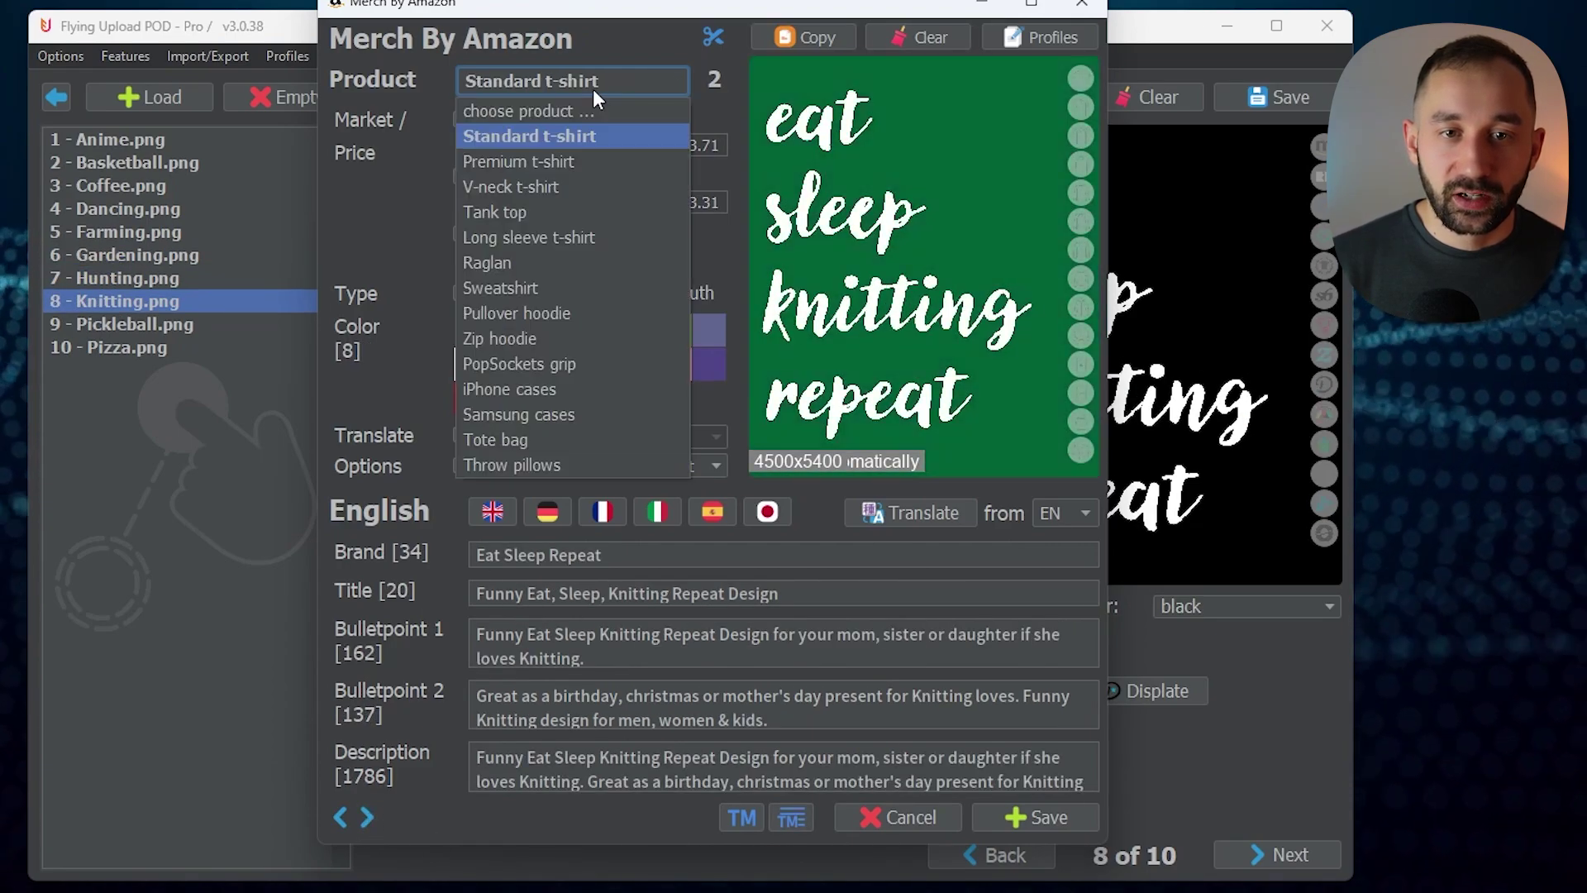
pyautogui.click(579, 142)
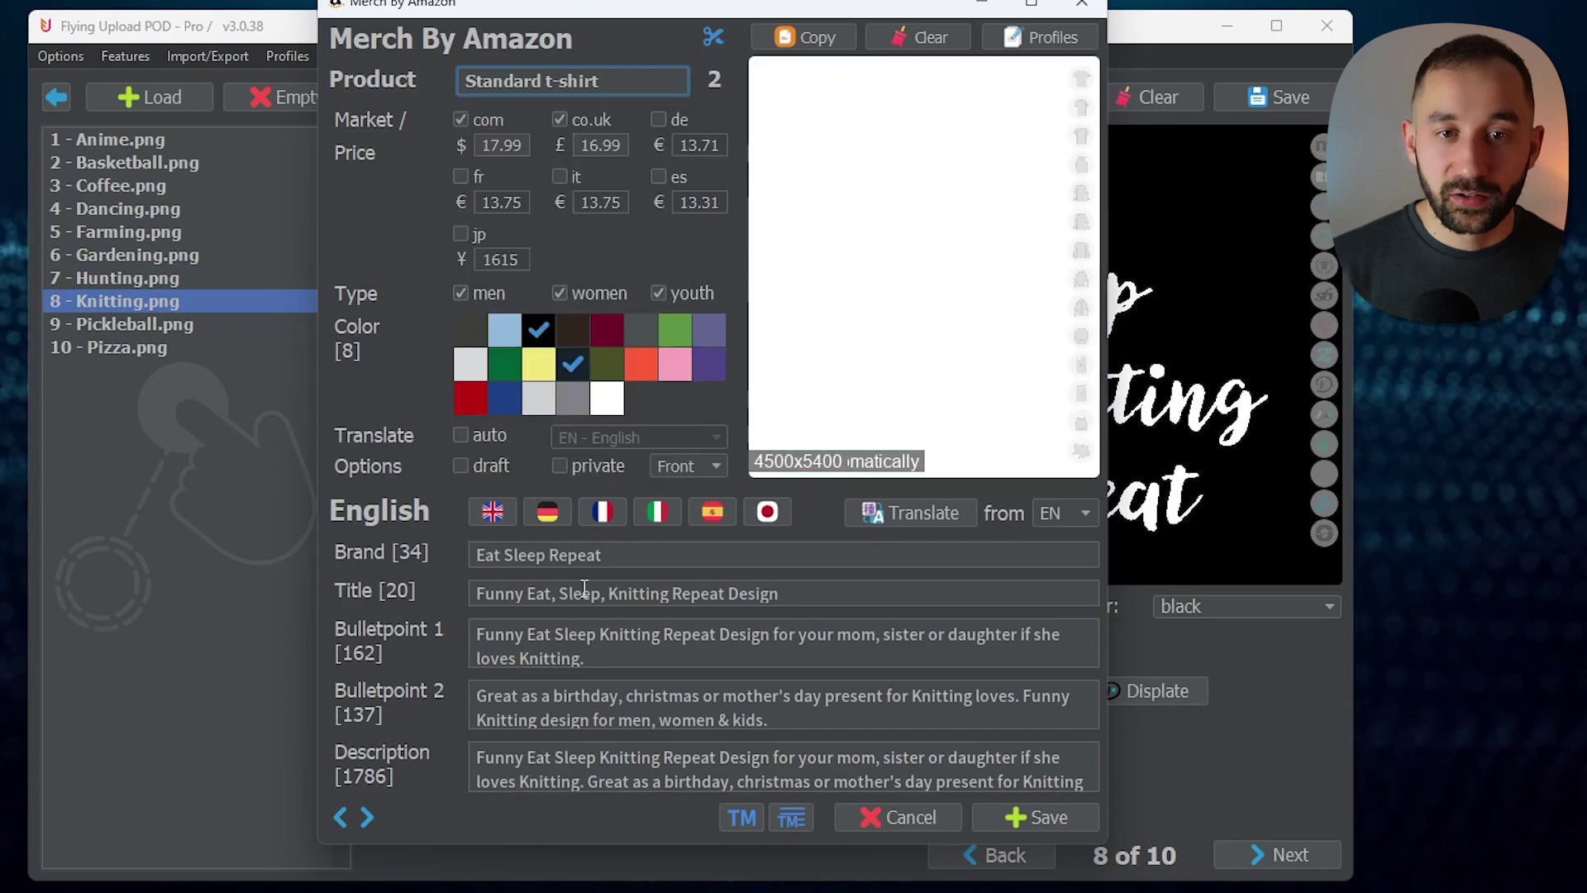
# - Go back through the Merch By Amazon listings from Knitting to Anime, checking each listing's text and settings
pyautogui.click(341, 816)
pyautogui.click(341, 816)
pyautogui.click(340, 816)
pyautogui.click(341, 816)
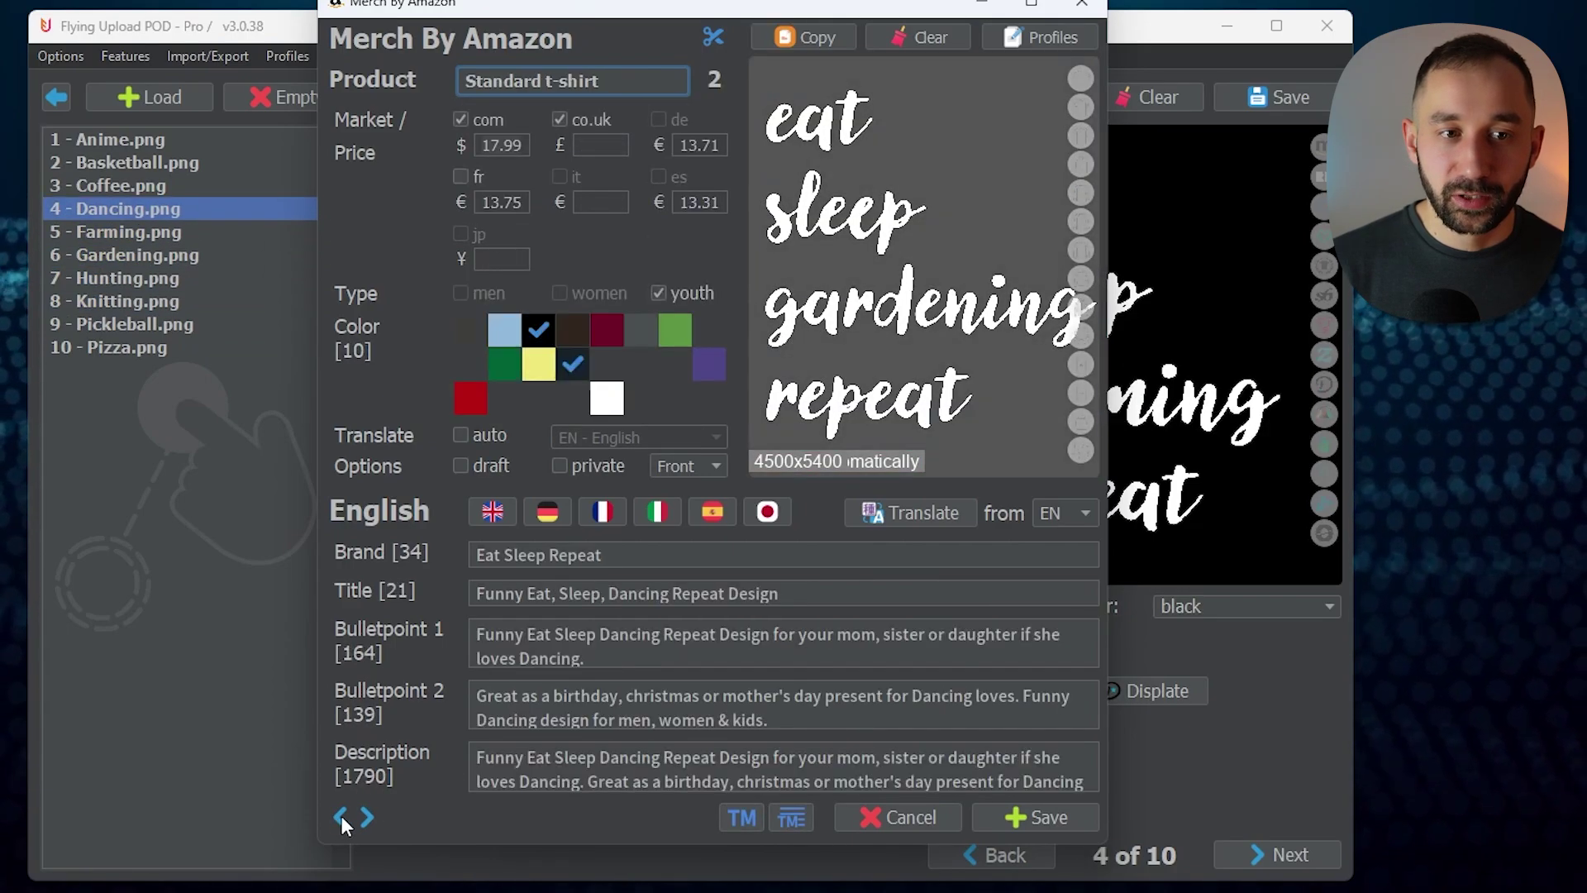
pyautogui.click(341, 816)
pyautogui.click(341, 817)
pyautogui.click(340, 816)
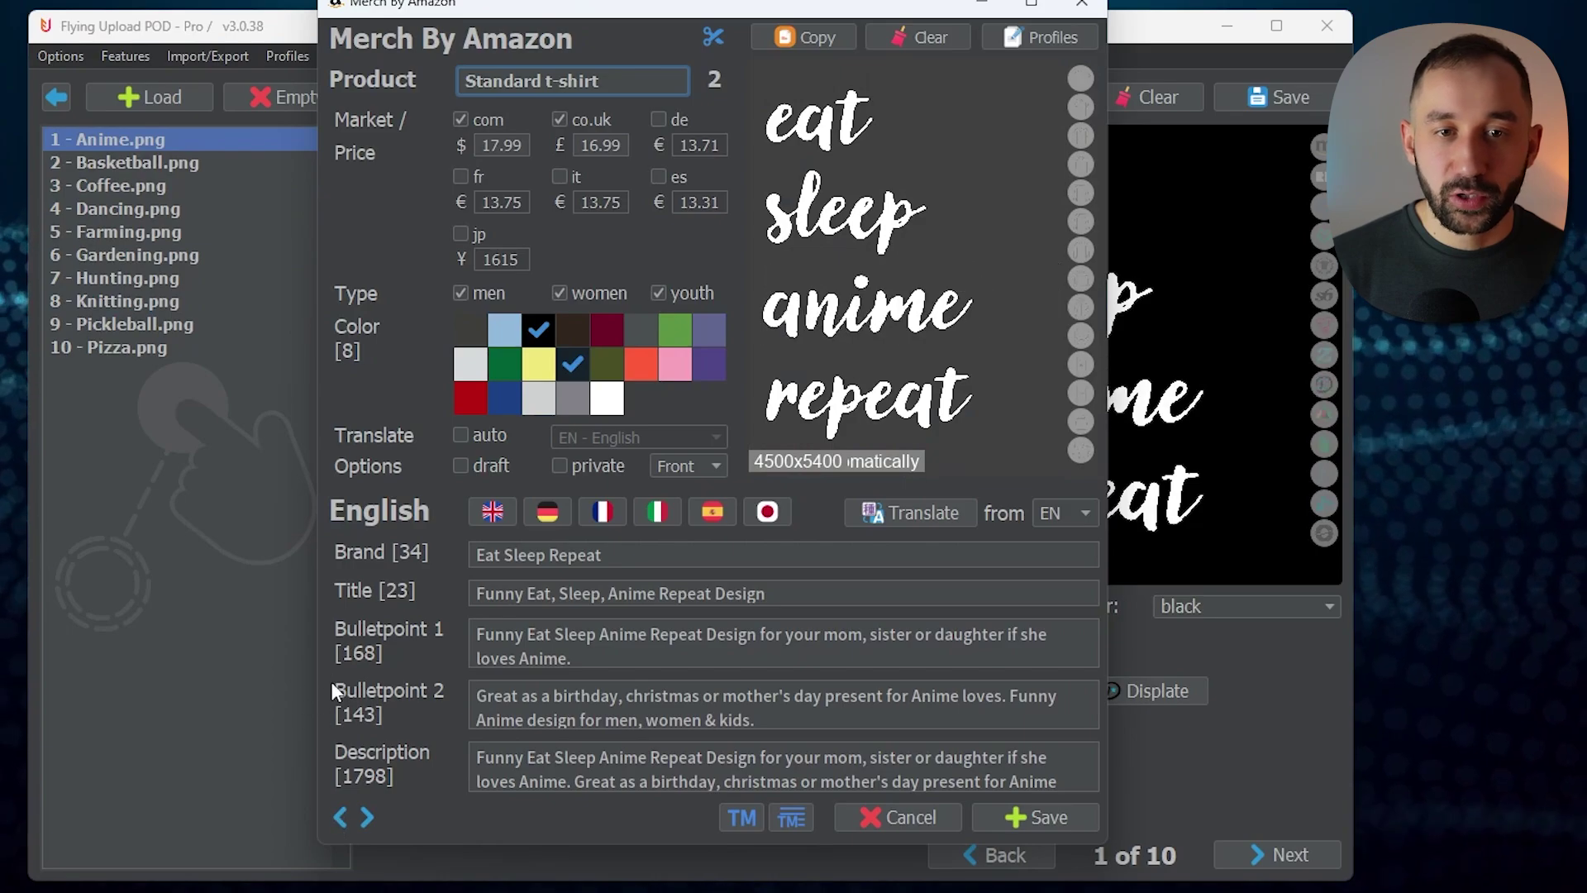
# - Apply the DARK US.png profile to all listings
pyautogui.click(1036, 39)
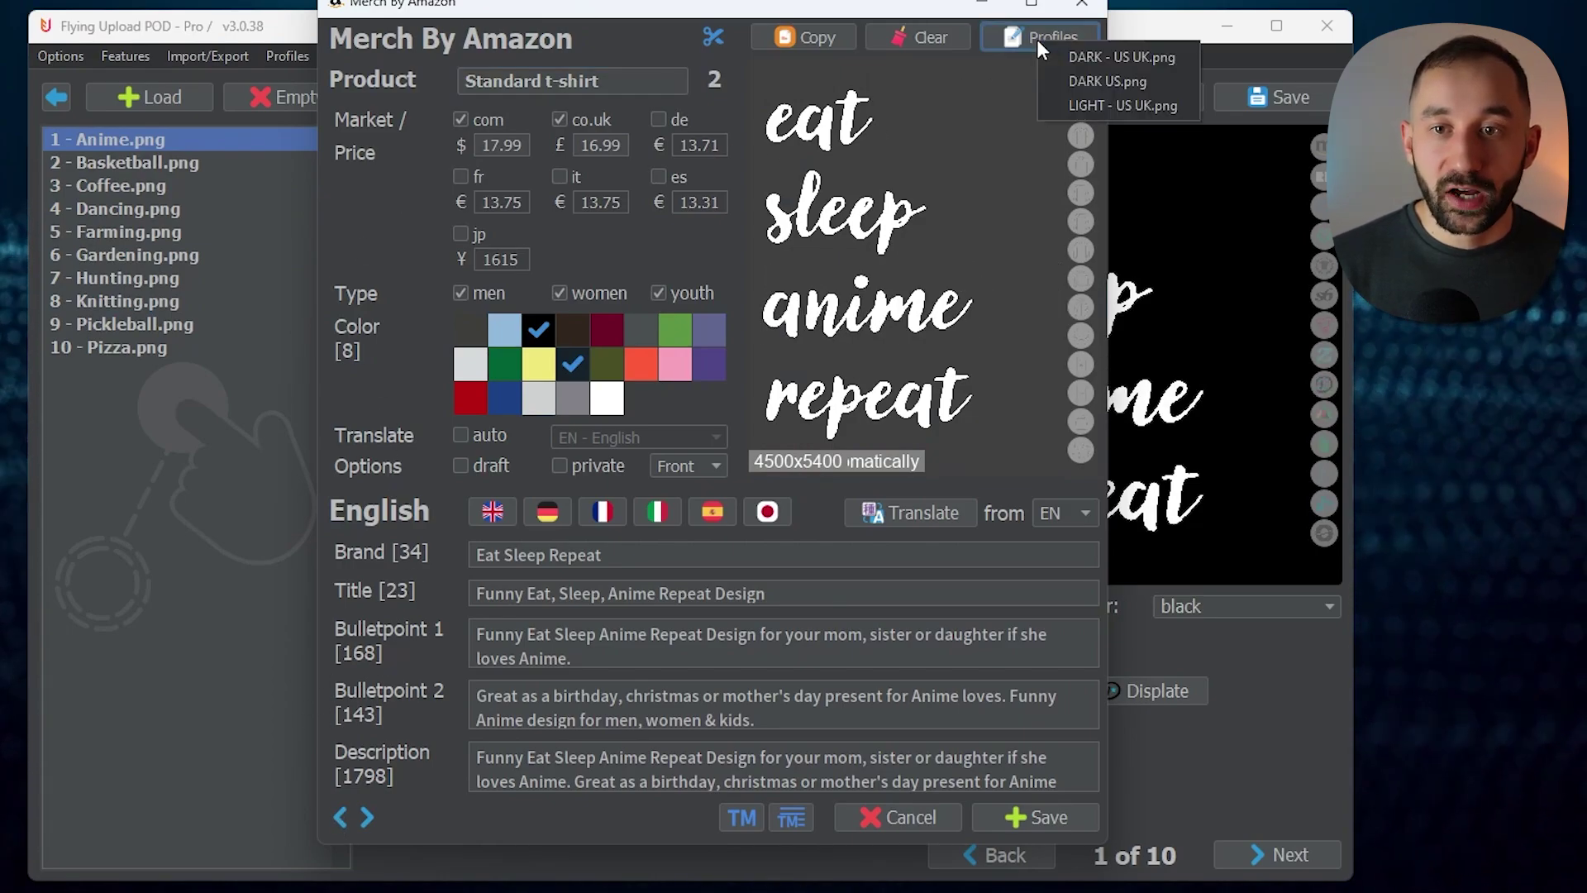
pyautogui.click(1170, 83)
pyautogui.click(637, 430)
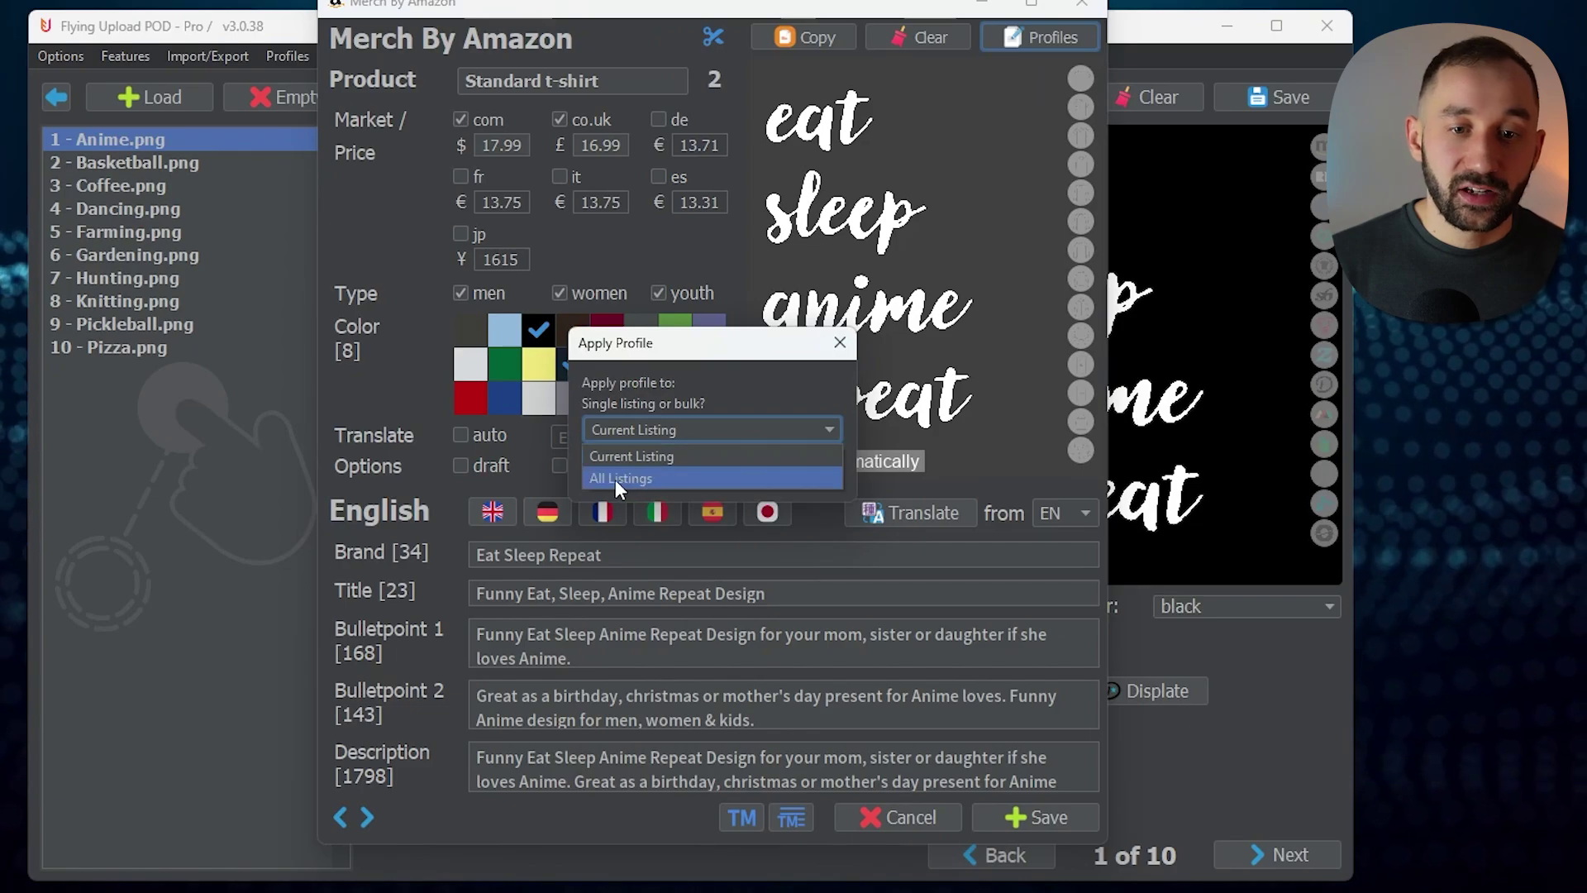
pyautogui.click(636, 479)
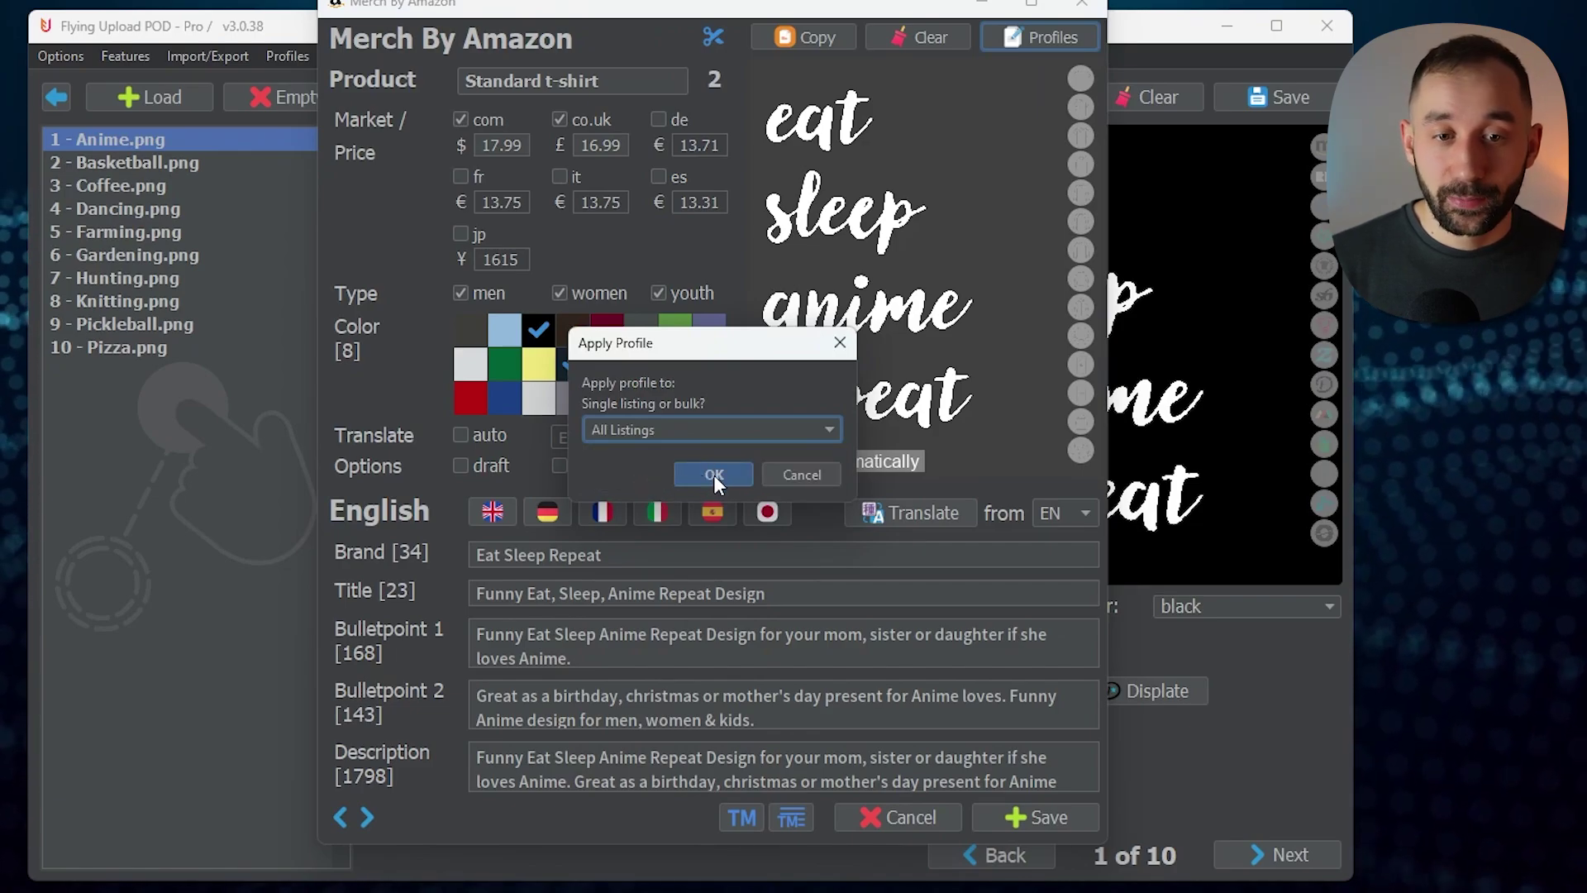
pyautogui.click(716, 475)
# - Check the products and prices on the Anime listing, the product choices on Coffee, and the Farming listing's settings
pyautogui.click(612, 81)
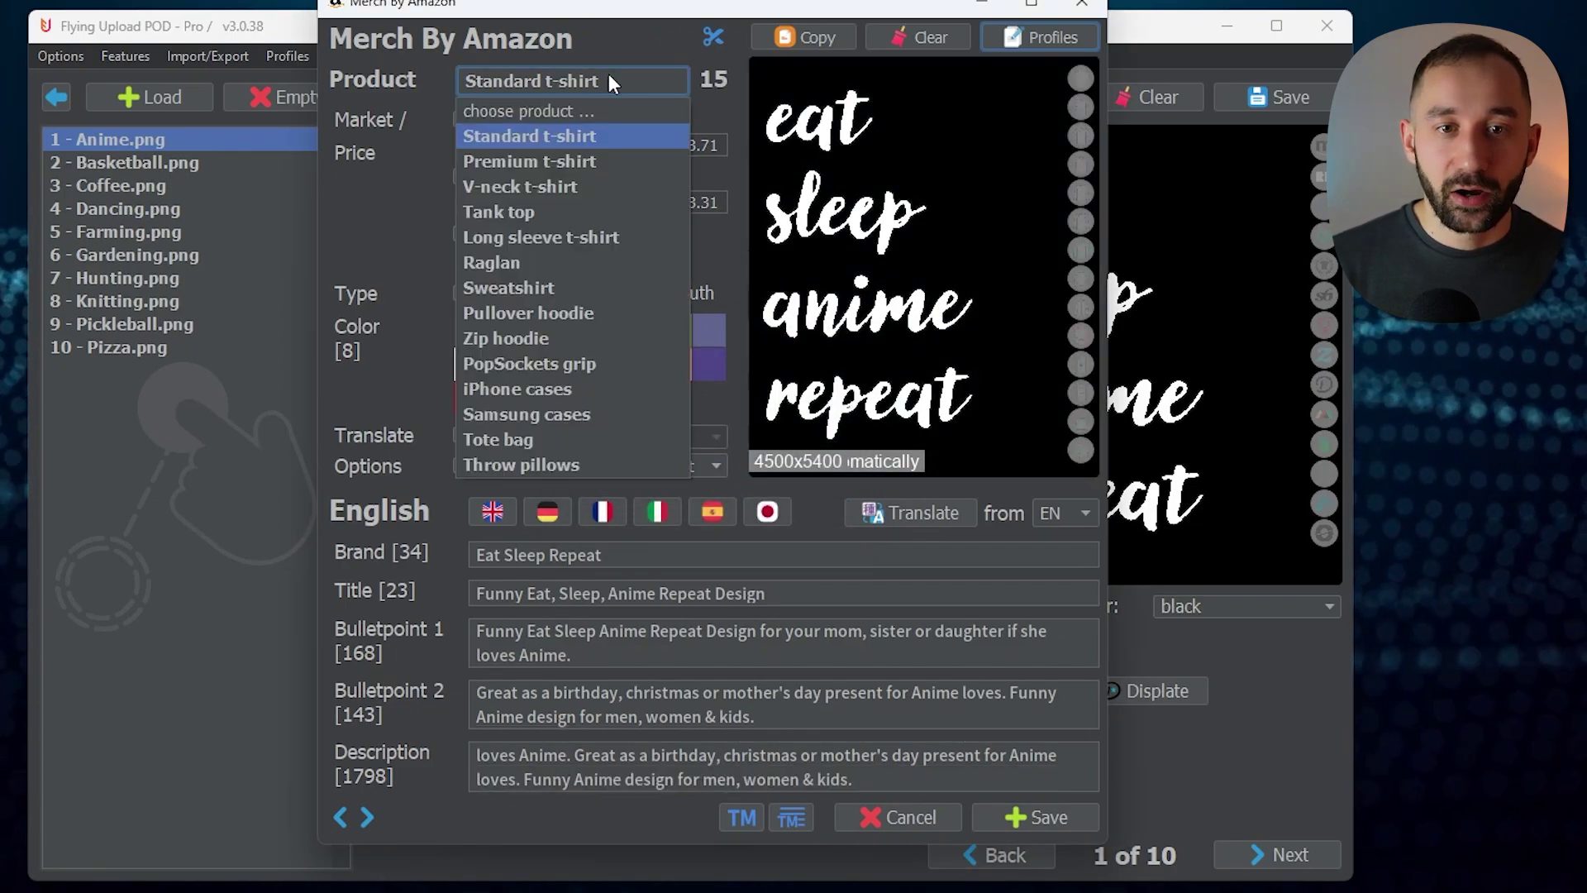
pyautogui.click(558, 71)
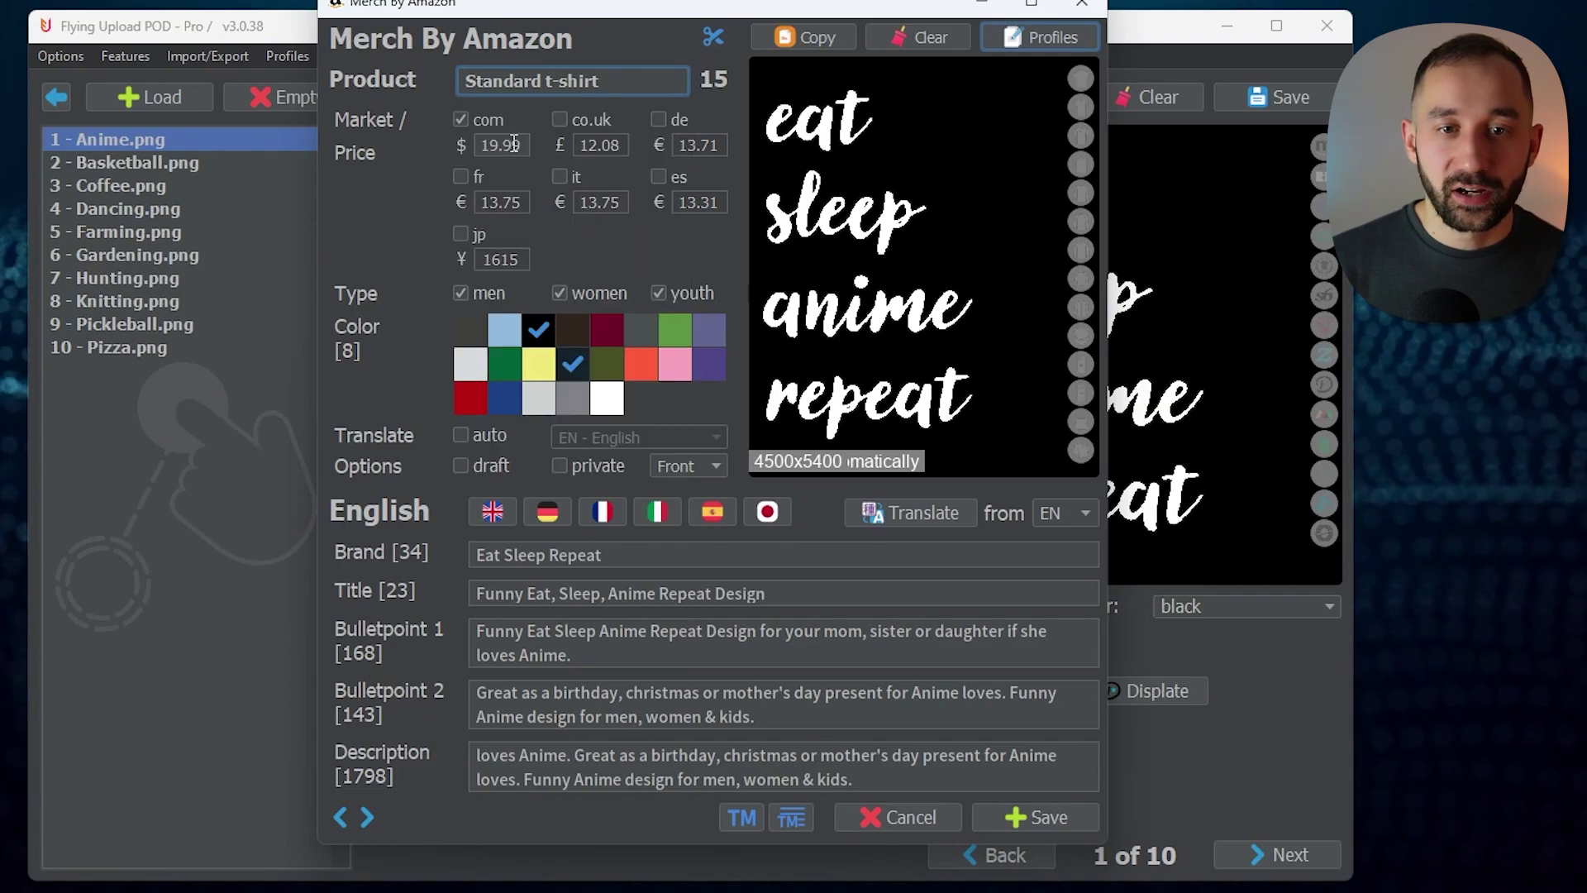
pyautogui.click(367, 817)
pyautogui.click(367, 817)
pyautogui.click(572, 81)
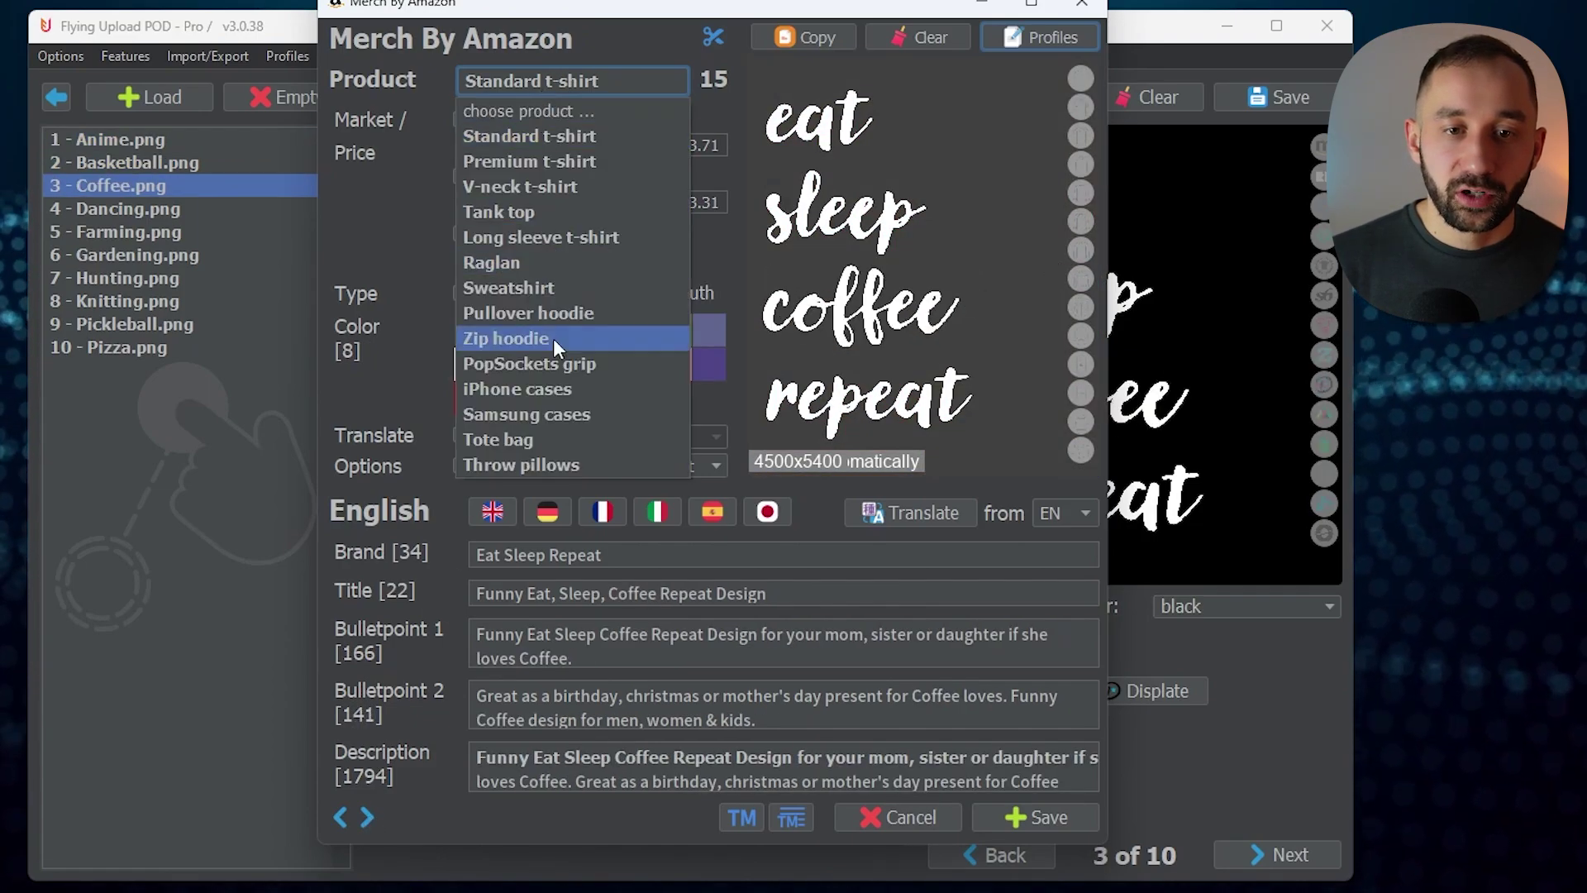
pyautogui.click(369, 816)
pyautogui.click(368, 817)
pyautogui.click(367, 817)
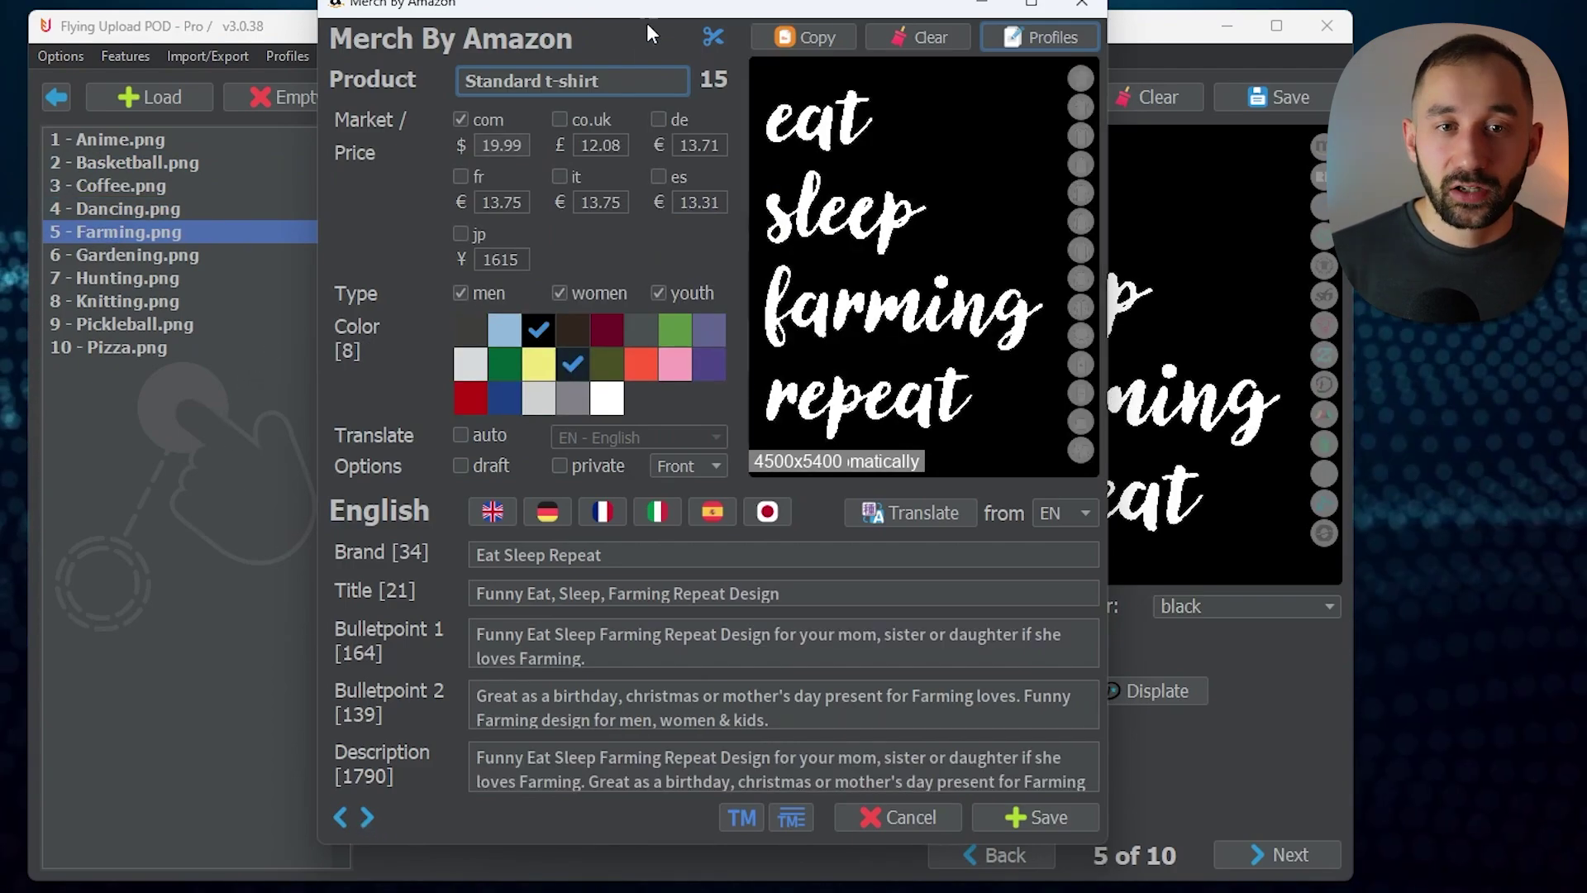
# - Close the Merch By Amazon settings, view the Gardening listing and leave the listing editor
pyautogui.moveTo(668, 10); pyautogui.dragTo(620, 41)
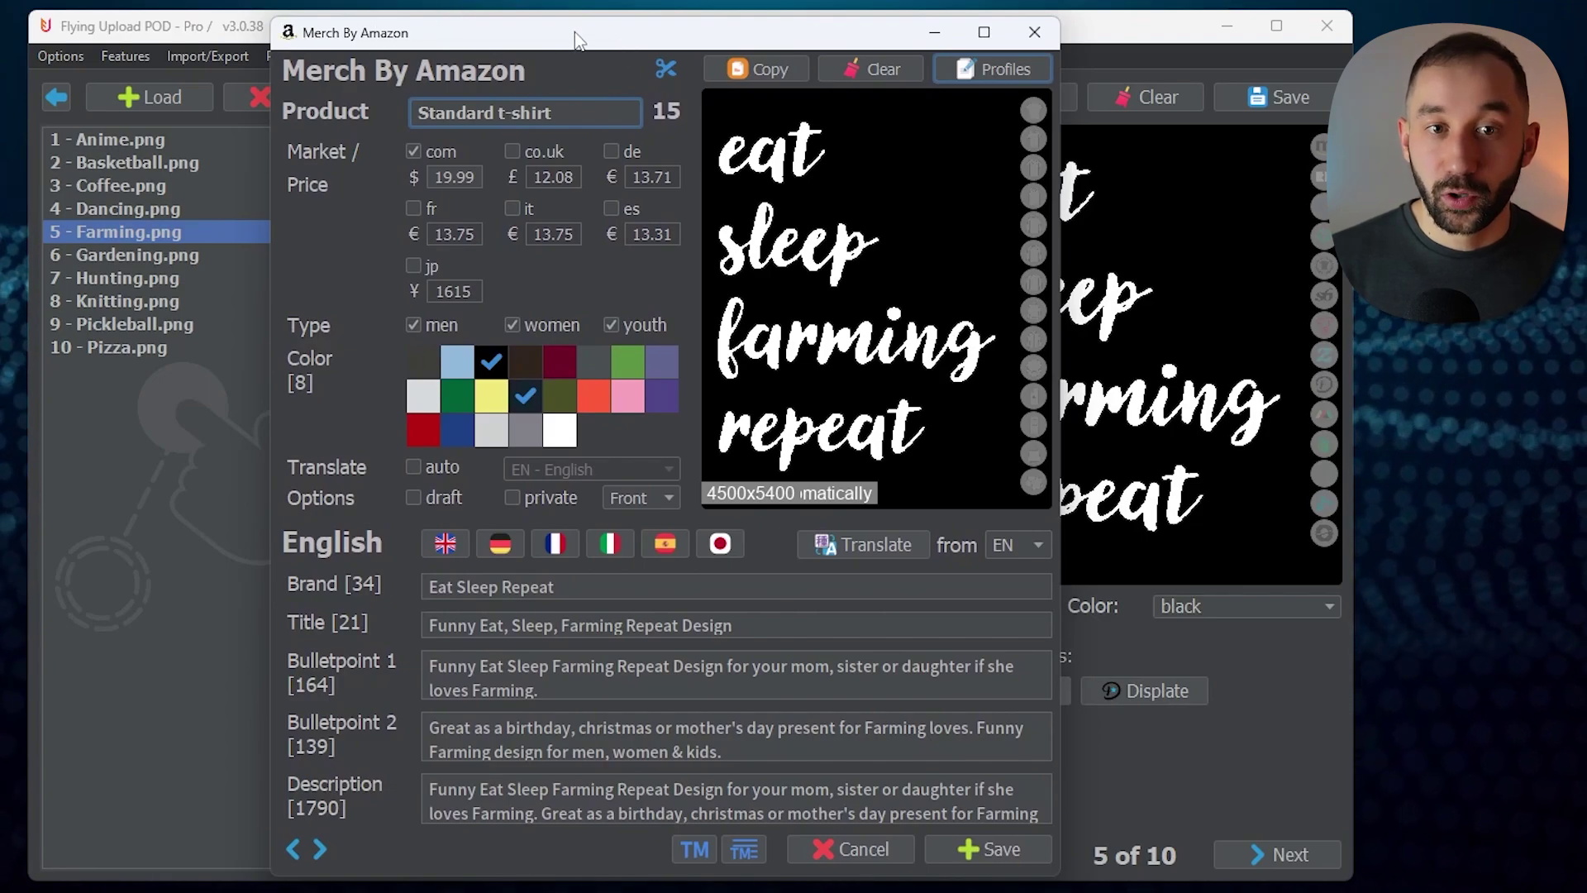
pyautogui.click(1044, 41)
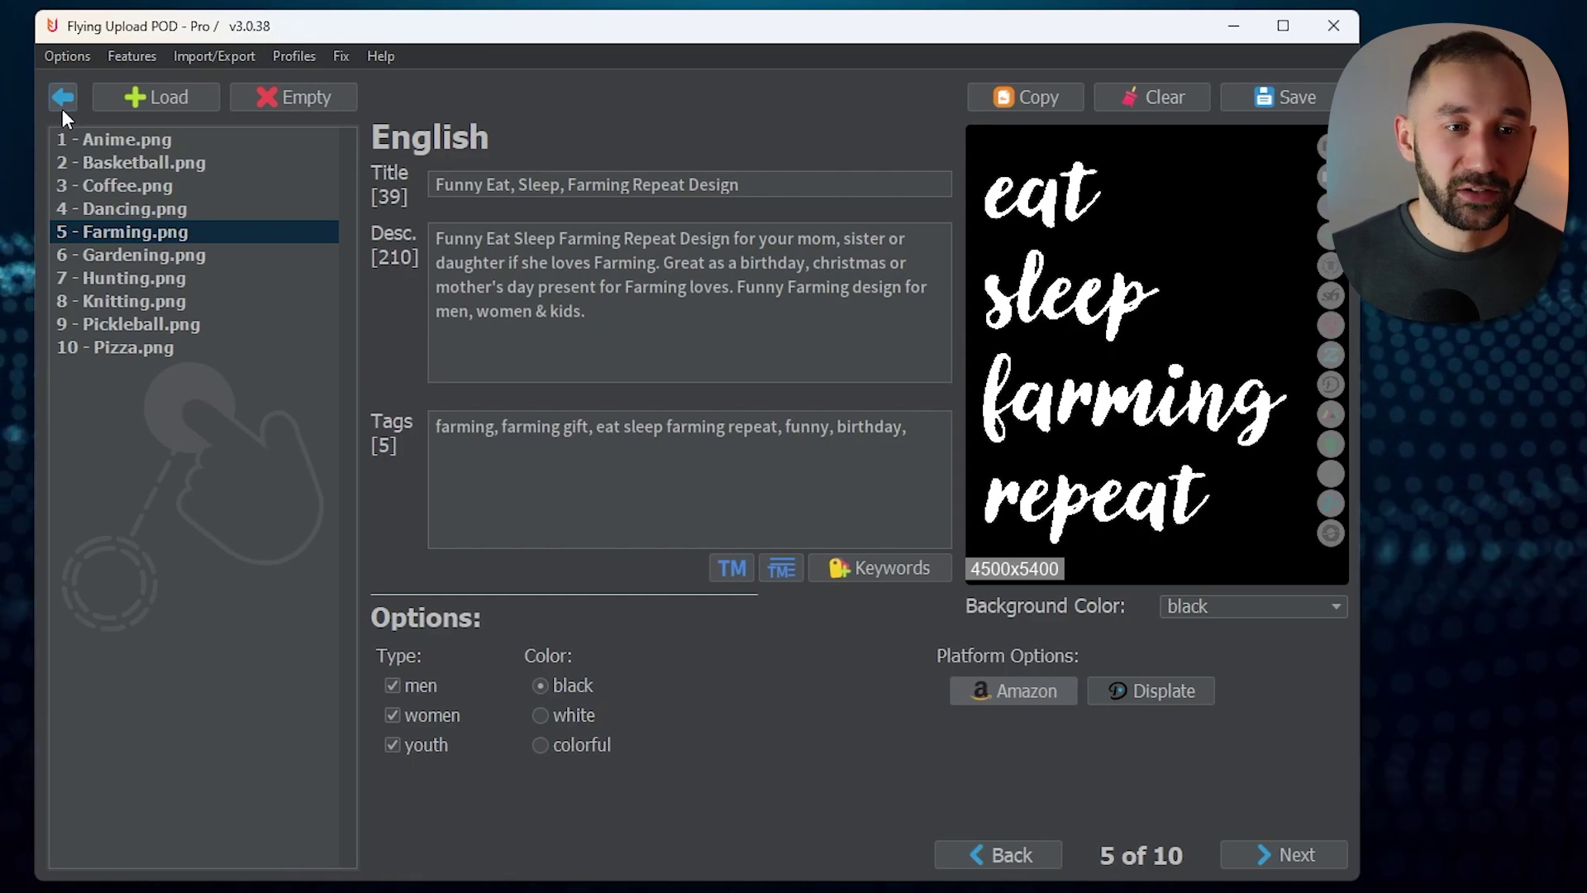
pyautogui.click(152, 256)
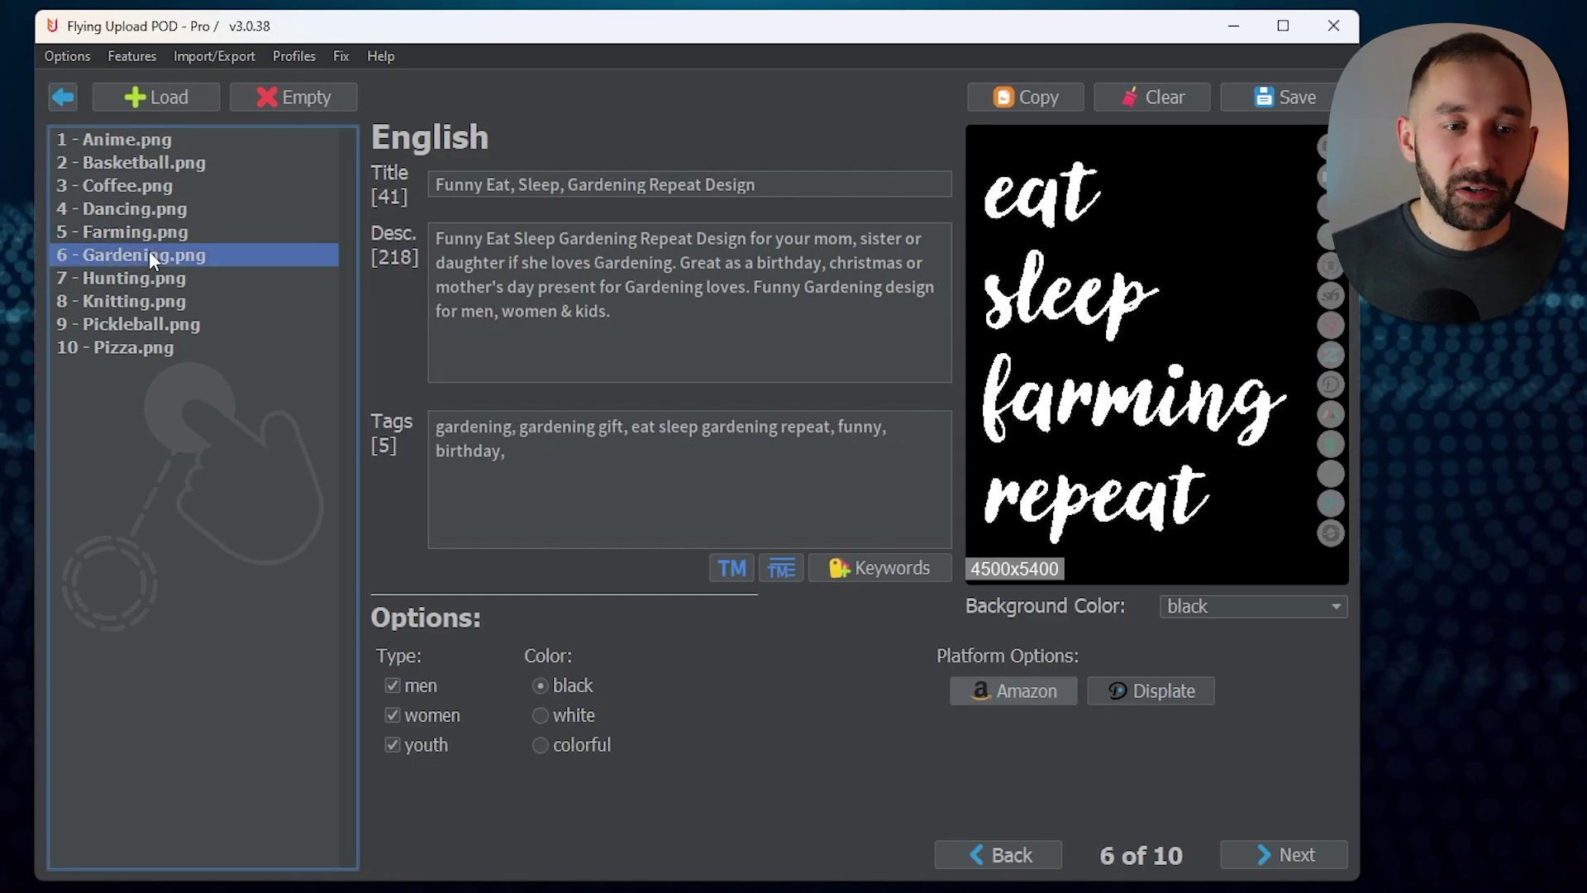
pyautogui.click(62, 97)
pyautogui.click(888, 526)
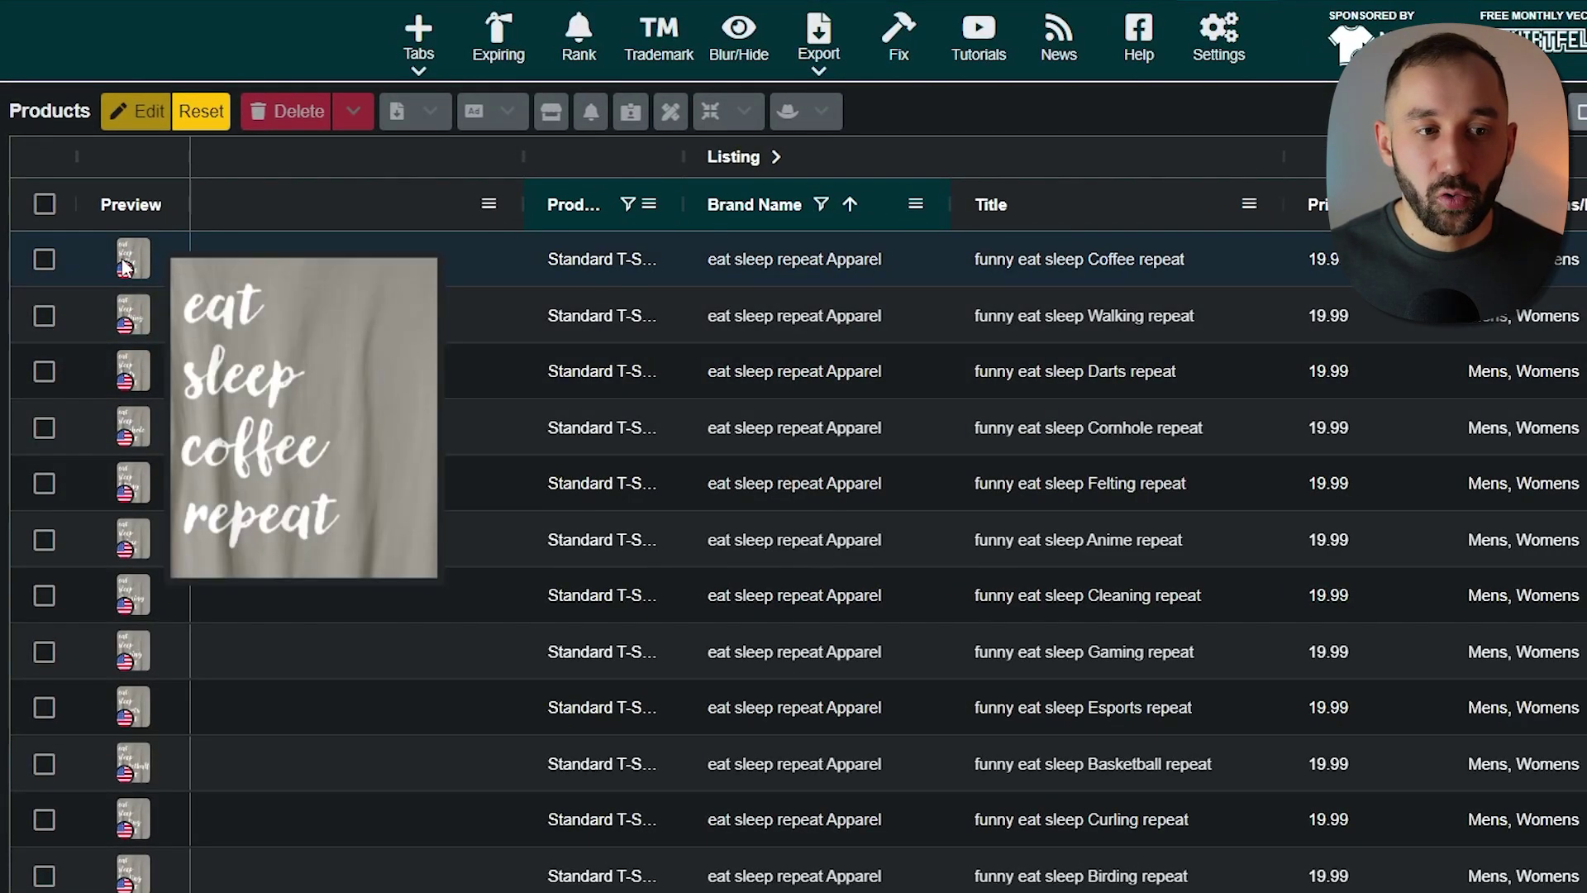
pyautogui.moveTo(142, 379)
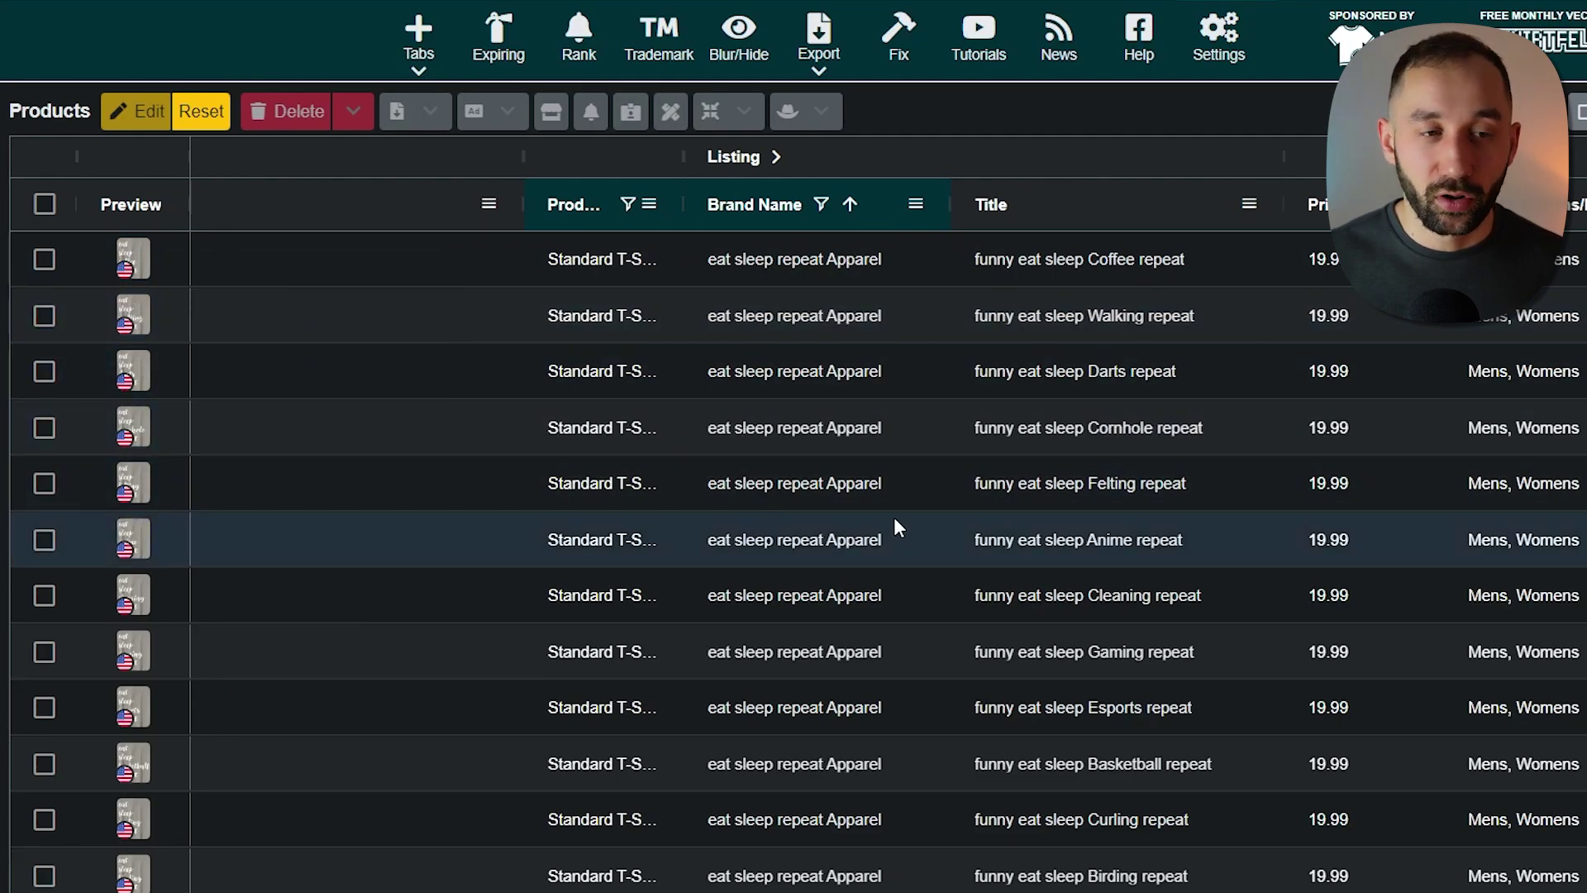
pyautogui.click(44, 260)
pyautogui.click(45, 315)
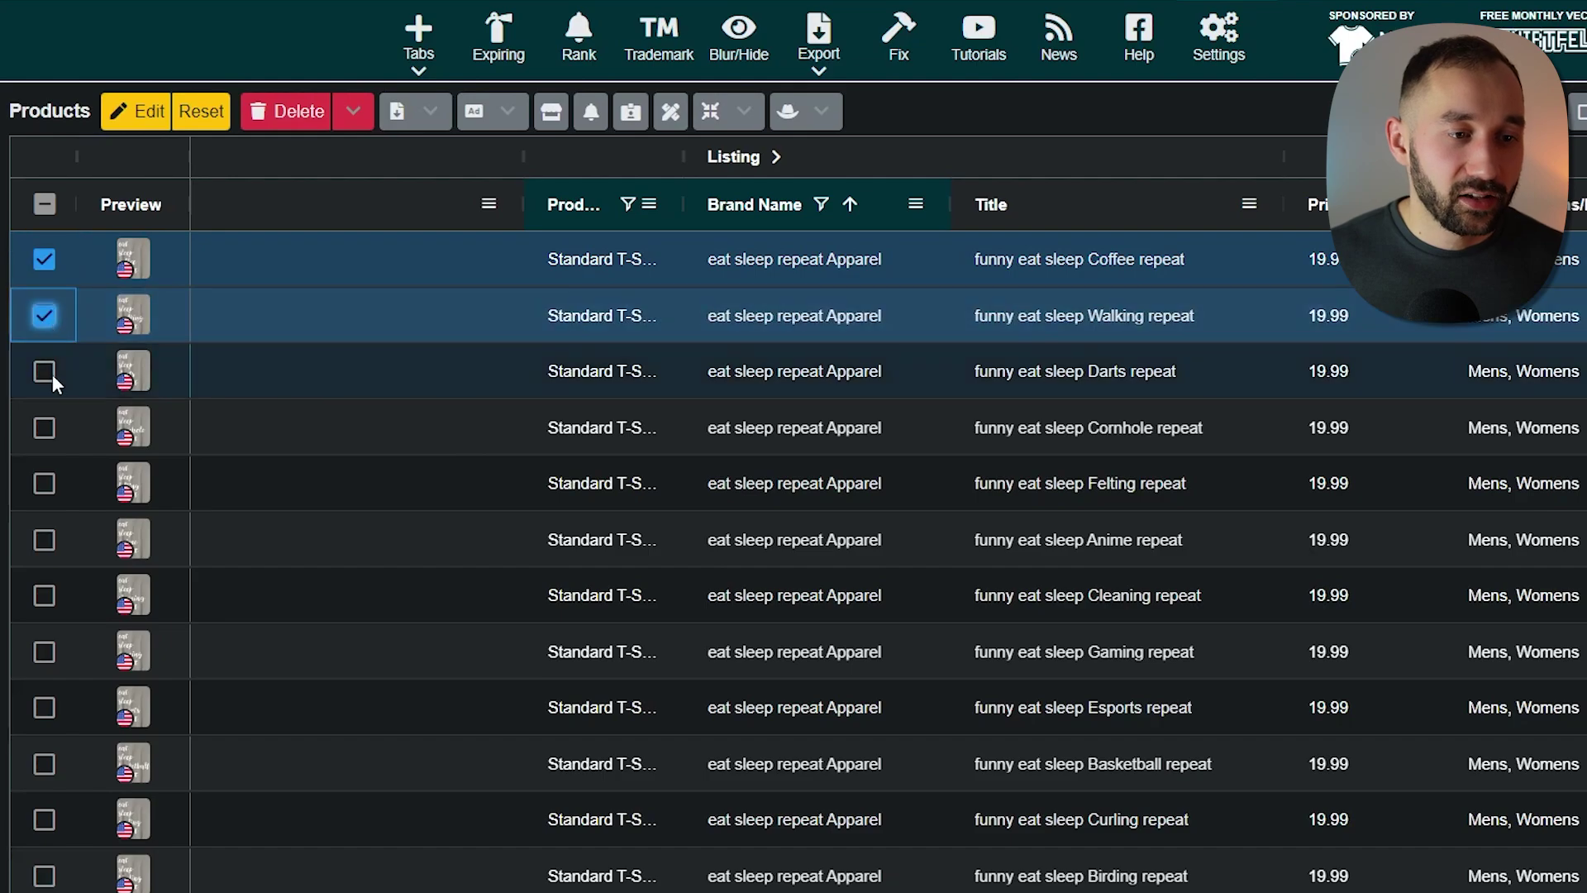
pyautogui.click(44, 371)
pyautogui.click(45, 427)
pyautogui.click(44, 204)
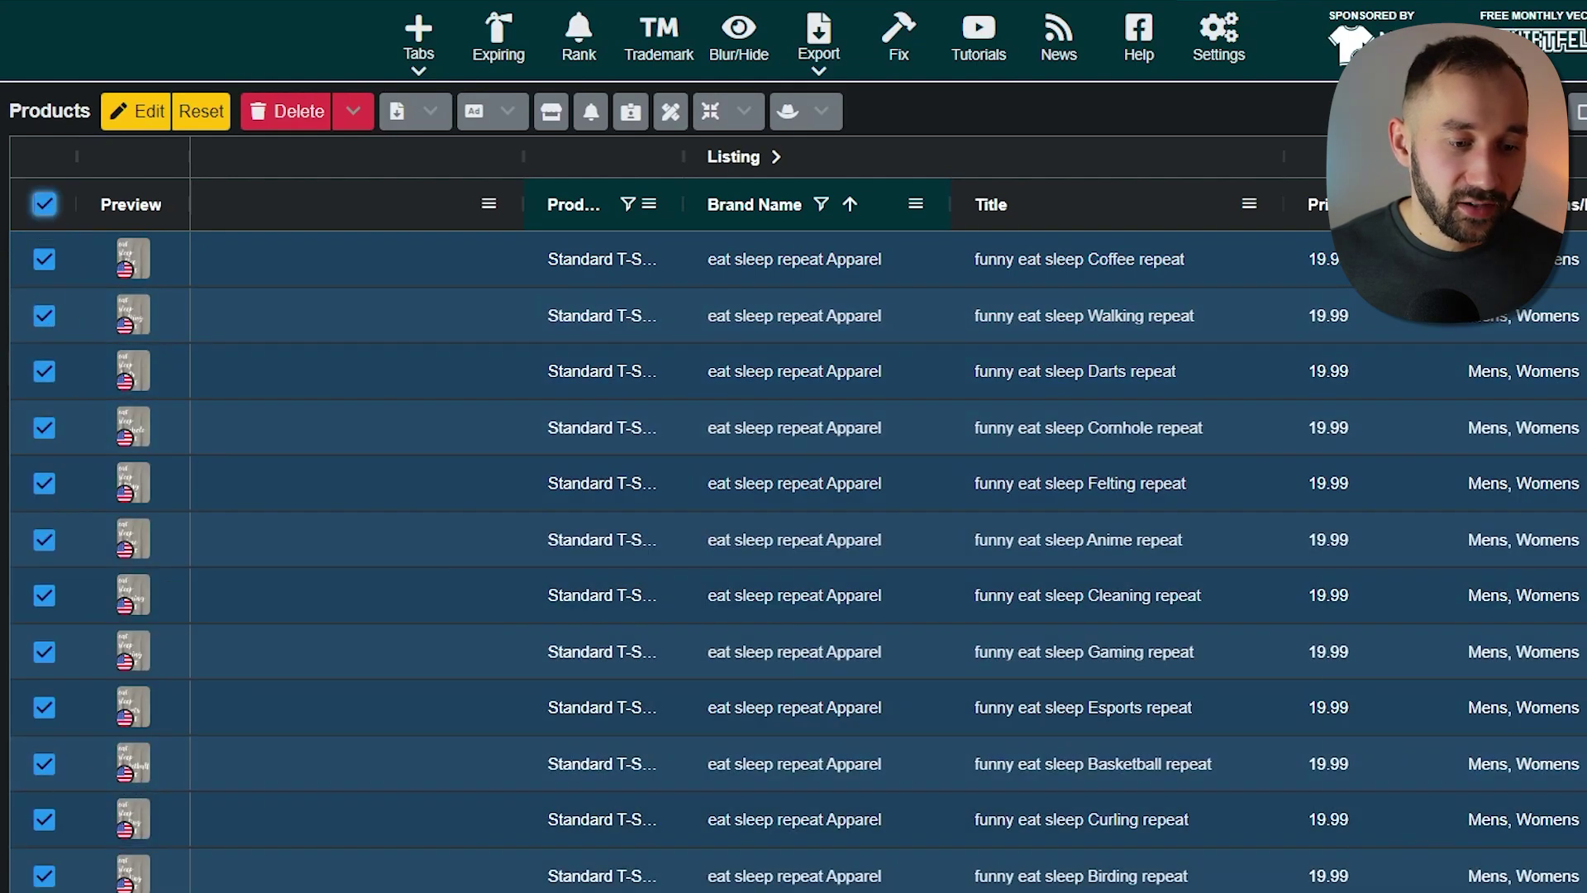
pyautogui.click(44, 204)
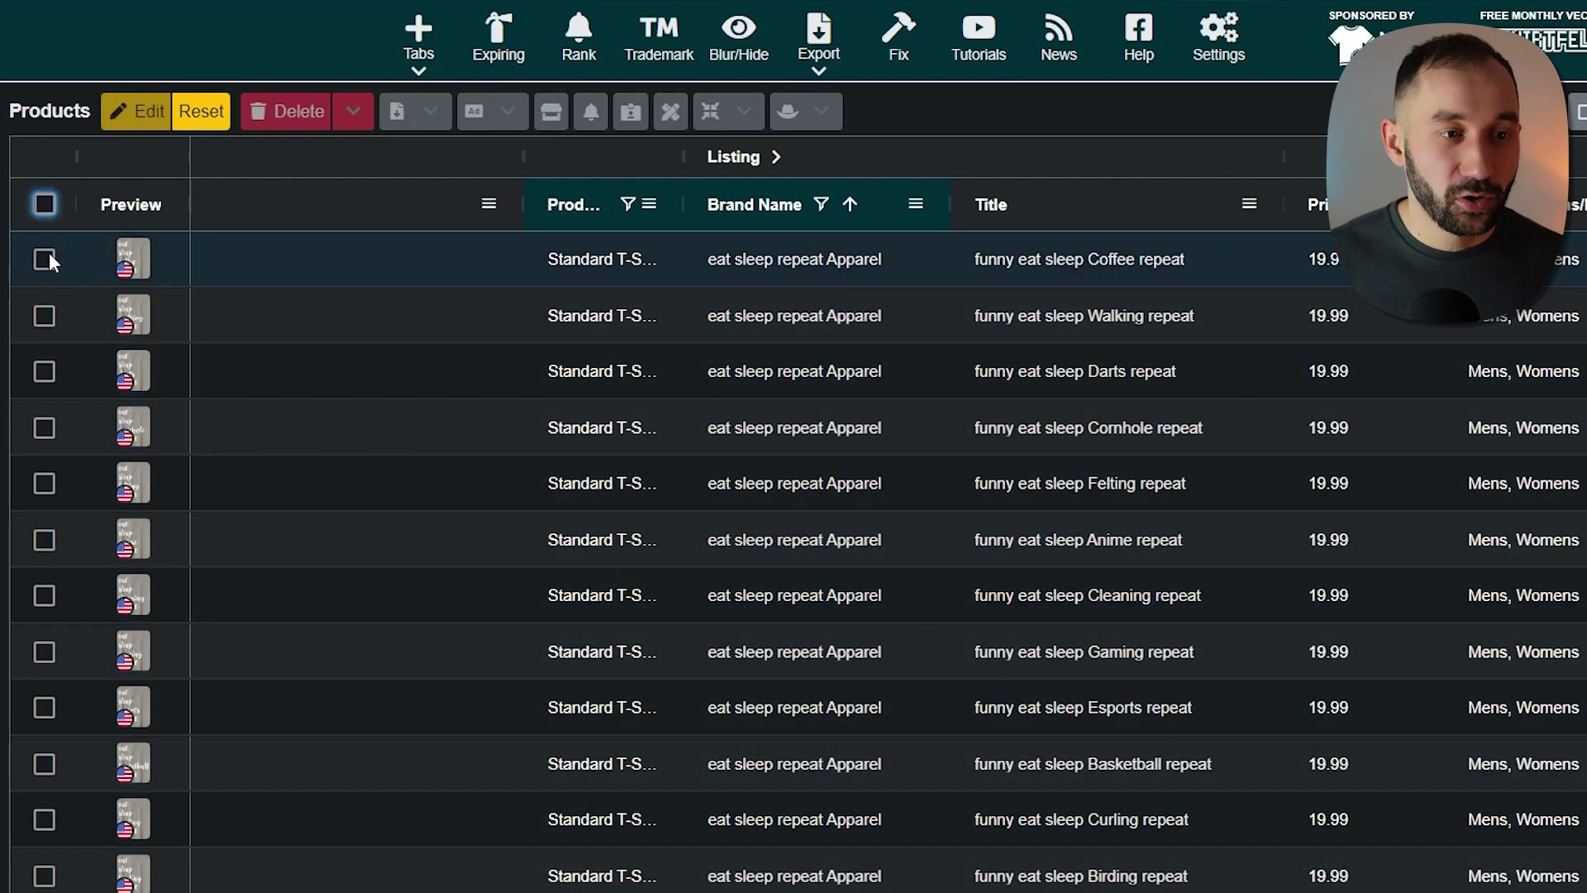
# - Select the twelve "funny eat sleep ... repeat" Standard T-Shirt products from Coffee through Birding in the products table
pyautogui.click(44, 259)
pyautogui.click(44, 315)
pyautogui.click(44, 371)
pyautogui.click(44, 427)
pyautogui.click(44, 483)
pyautogui.click(44, 540)
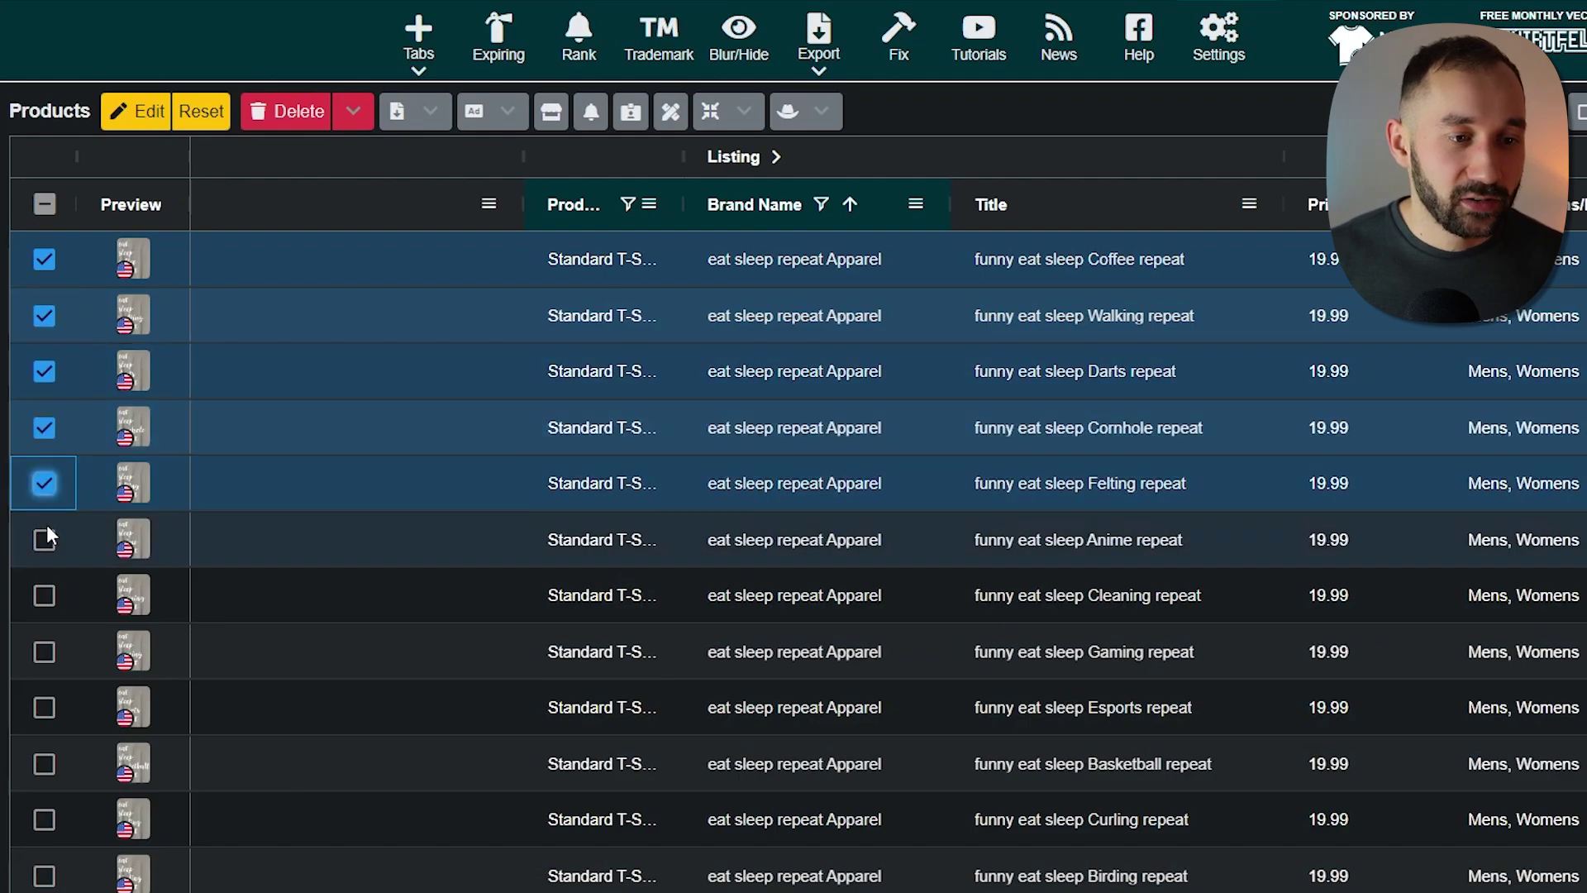
pyautogui.click(44, 596)
pyautogui.click(43, 652)
pyautogui.click(44, 707)
pyautogui.click(44, 763)
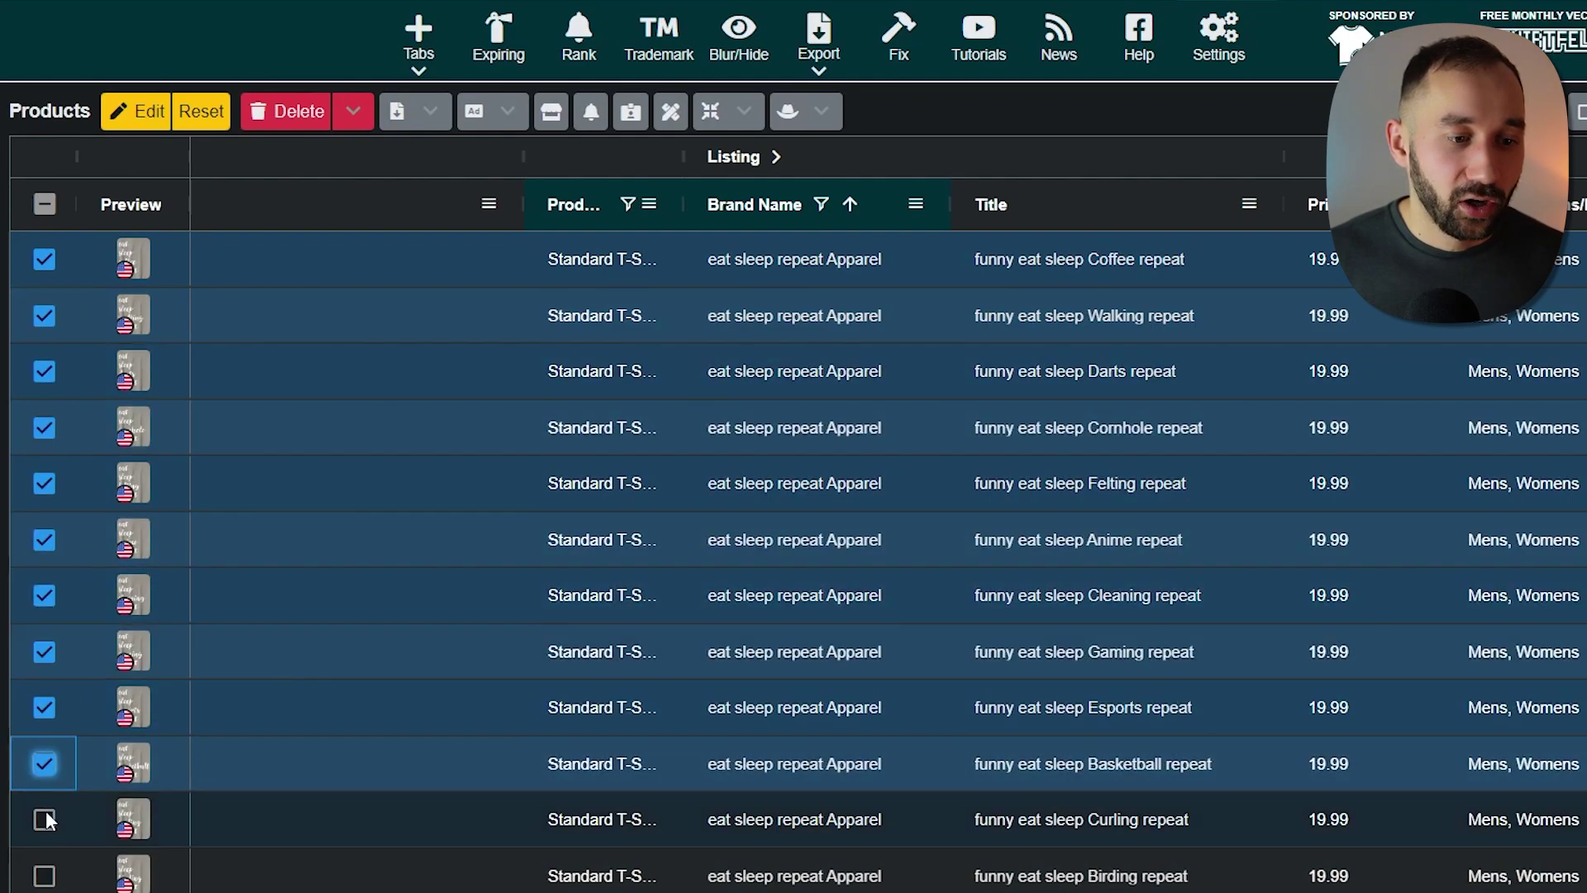
pyautogui.click(44, 819)
pyautogui.click(44, 876)
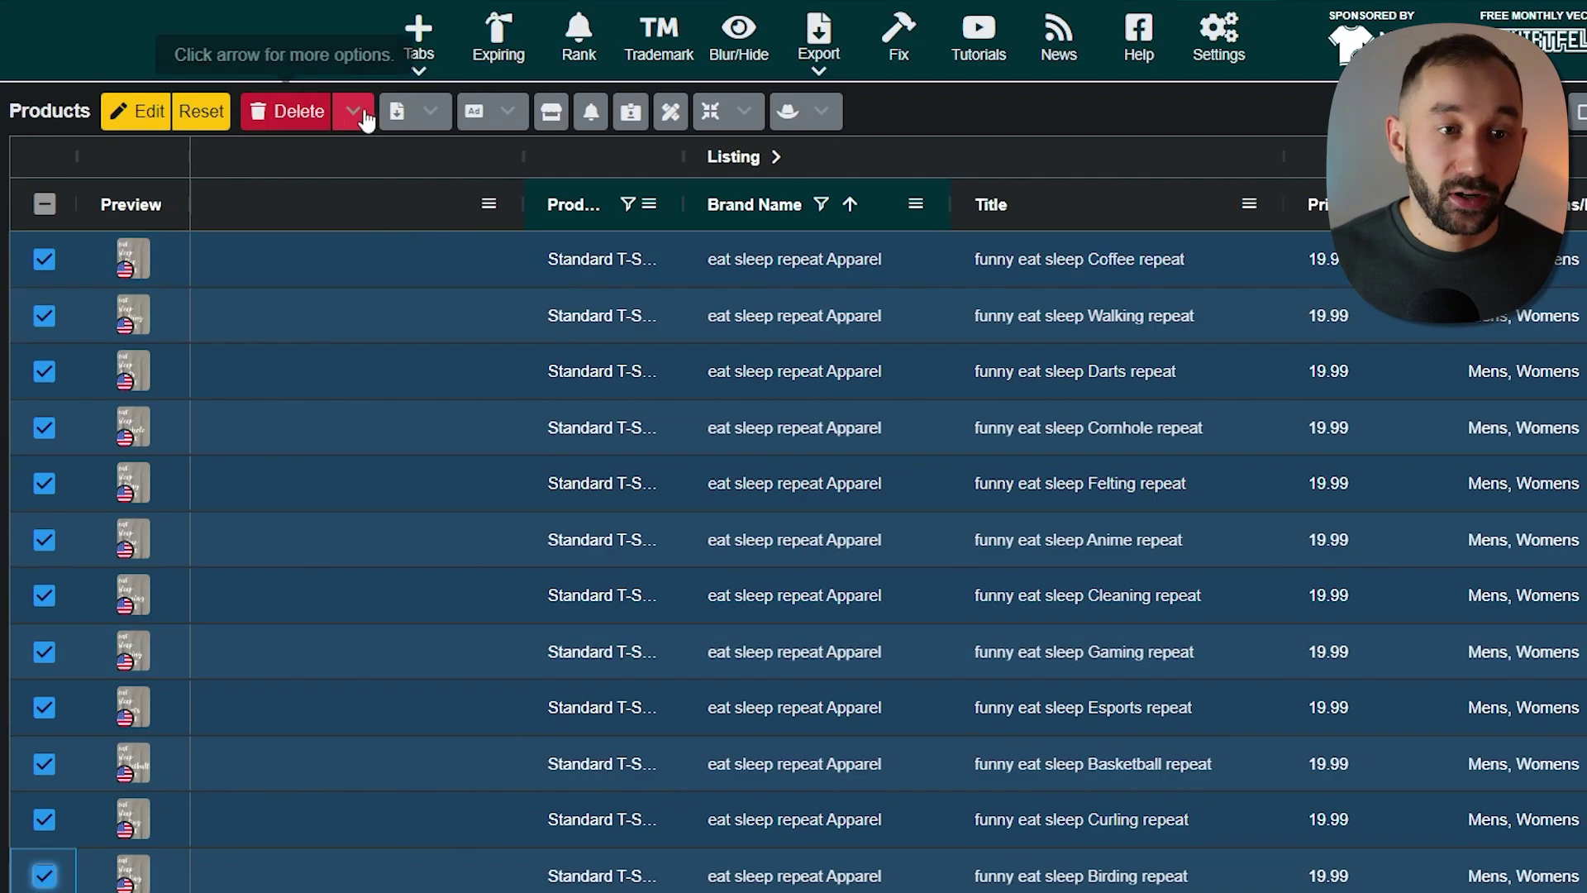
# - Export the selected products with designs to Excel, saving the file as productor-export in the Merch Download folder
pyautogui.click(424, 113)
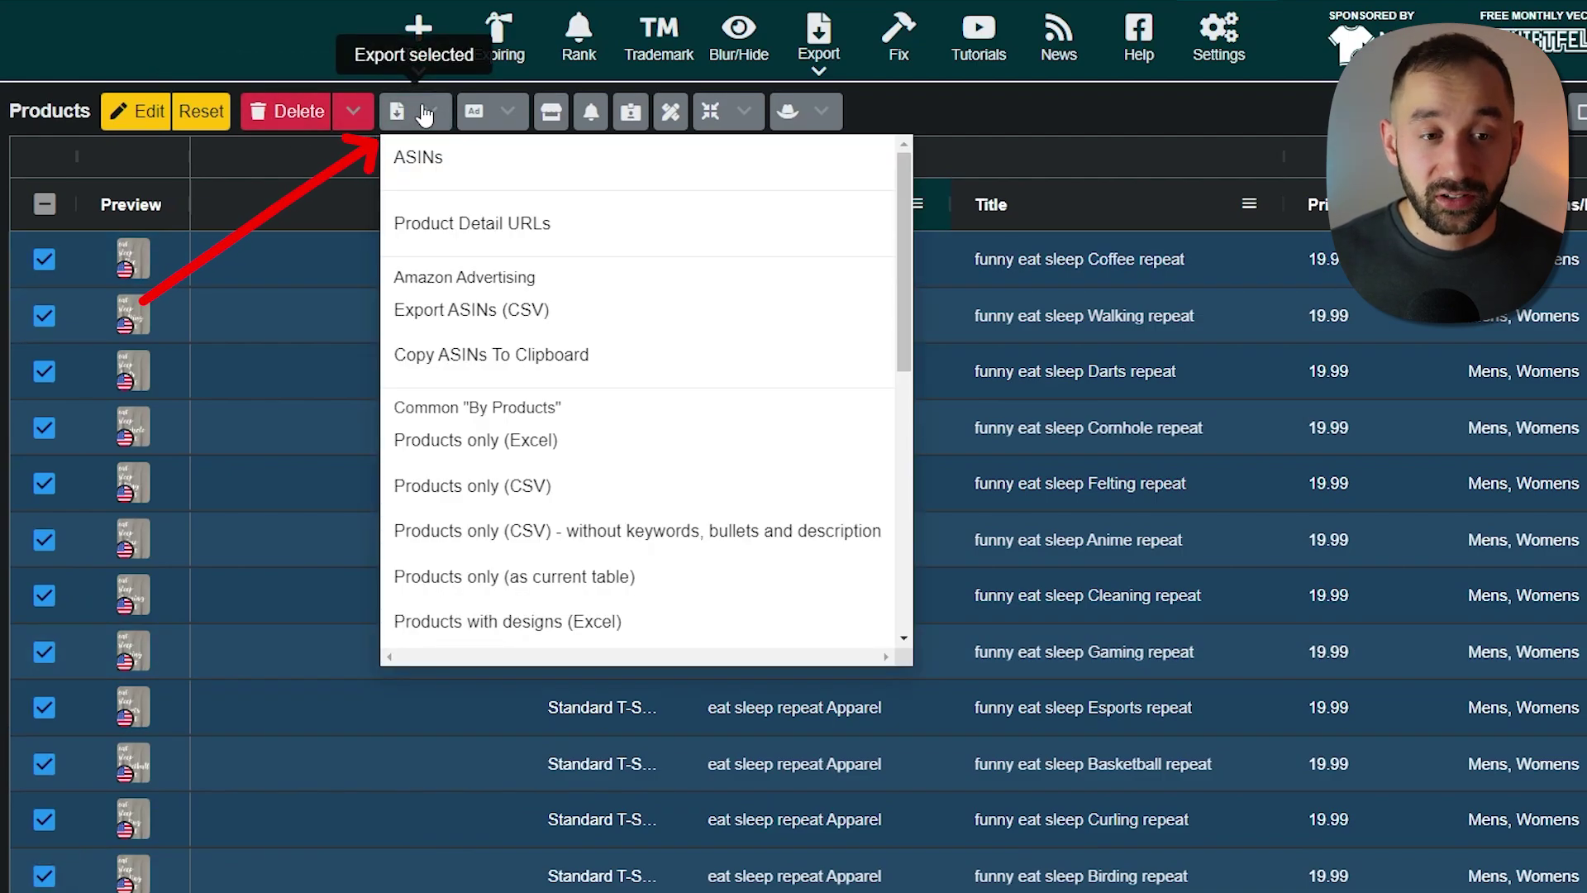
pyautogui.scroll(-3, 681, 425)
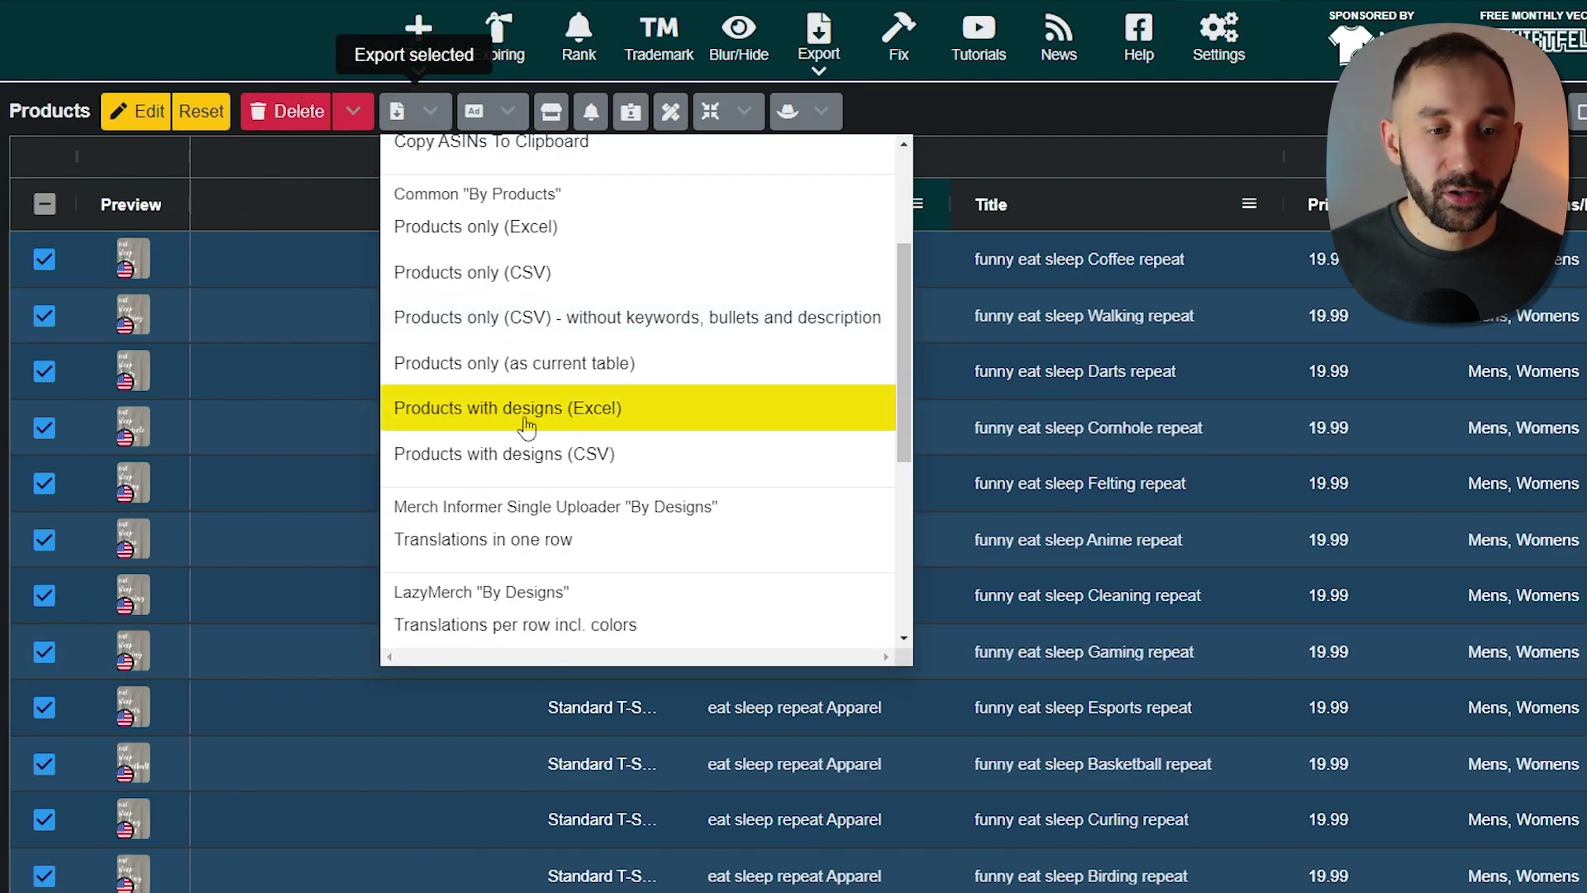
pyautogui.click(620, 425)
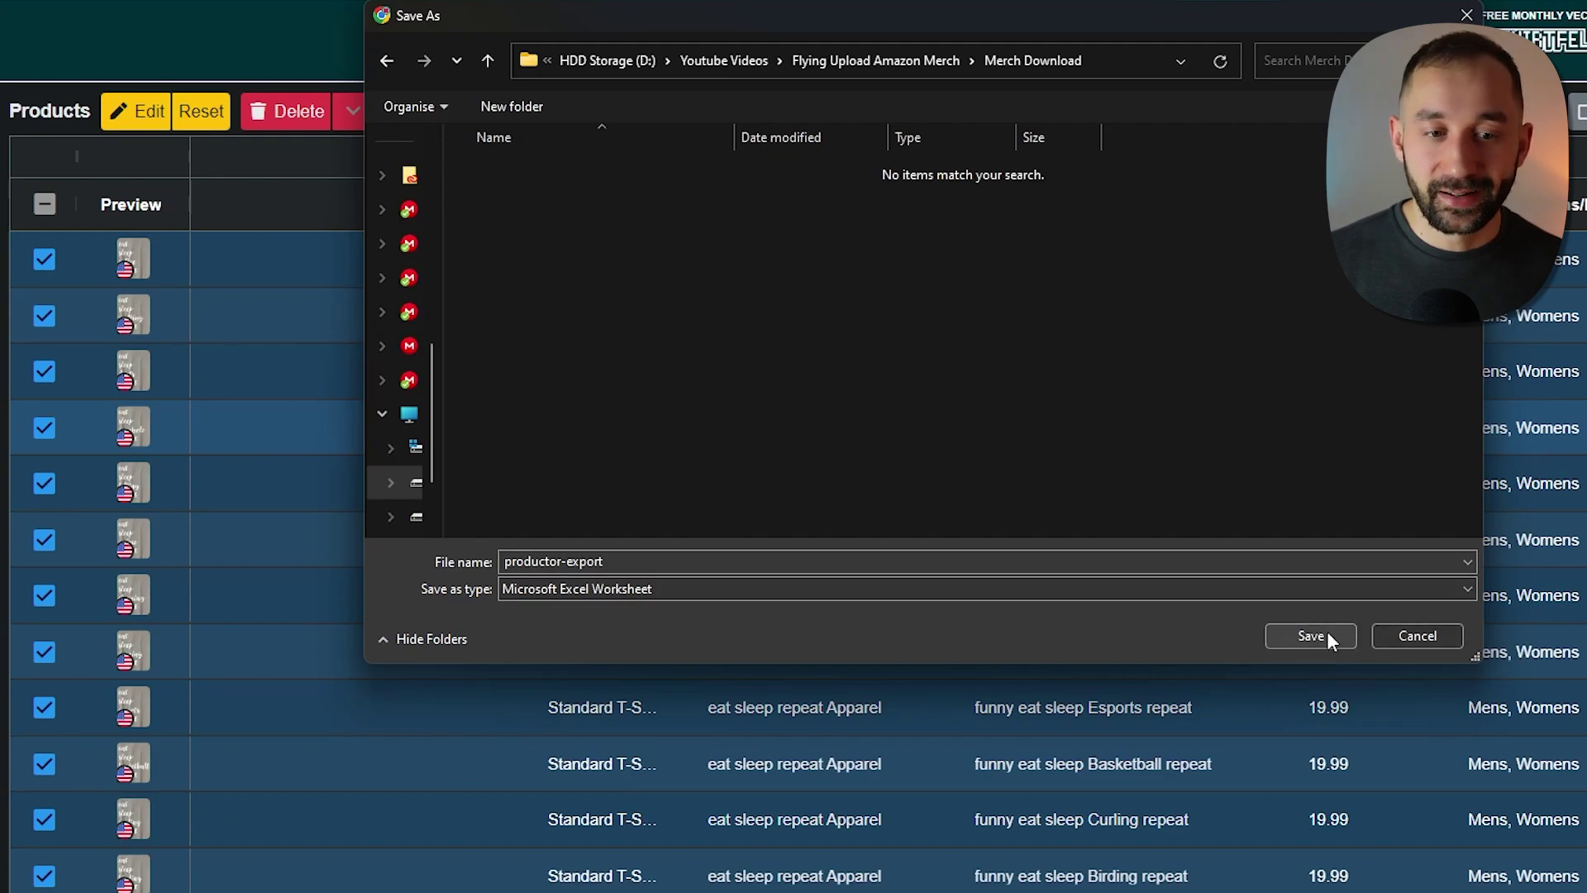
pyautogui.click(1311, 636)
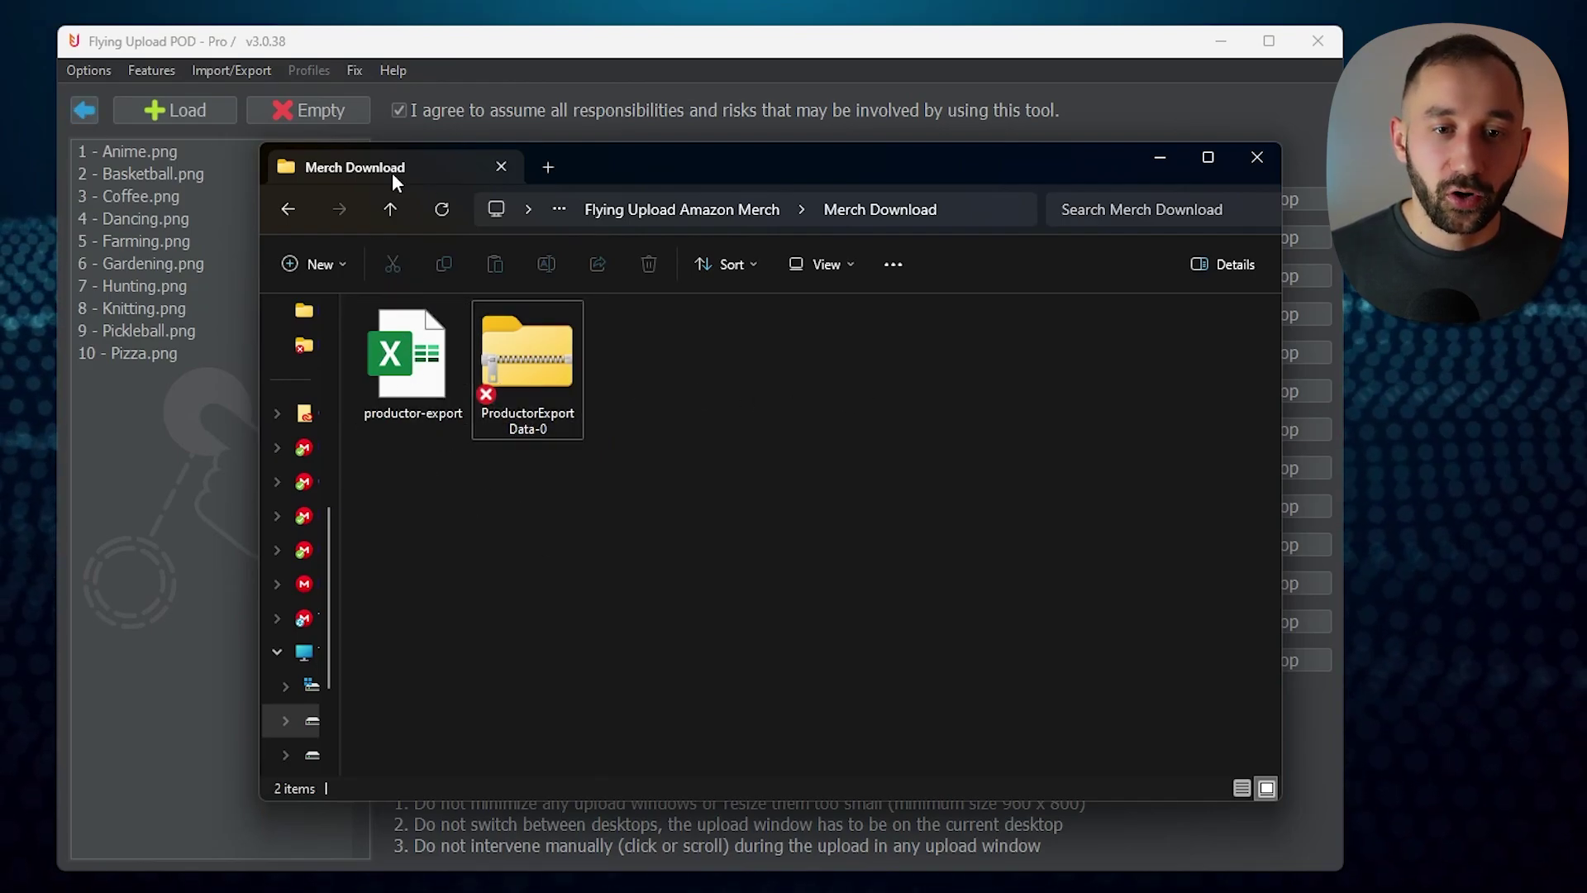
# - Empty the current design list in Flying Upload POD and load the productor-export workbook from the Merch Download folder
pyautogui.moveTo(664, 162); pyautogui.dragTo(692, 183)
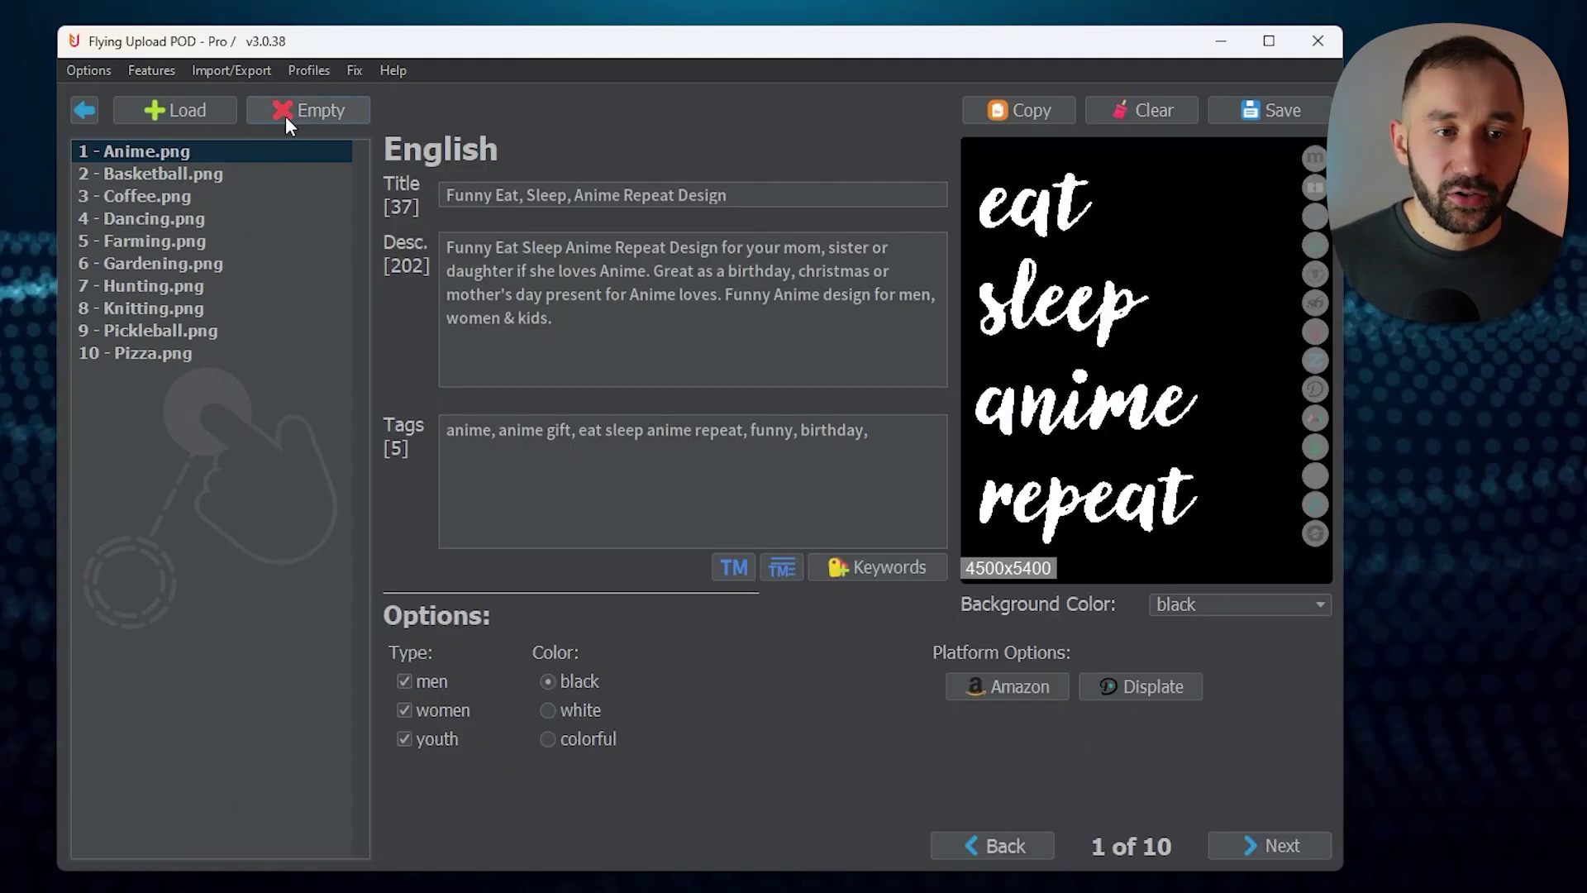
pyautogui.click(329, 118)
pyautogui.click(708, 499)
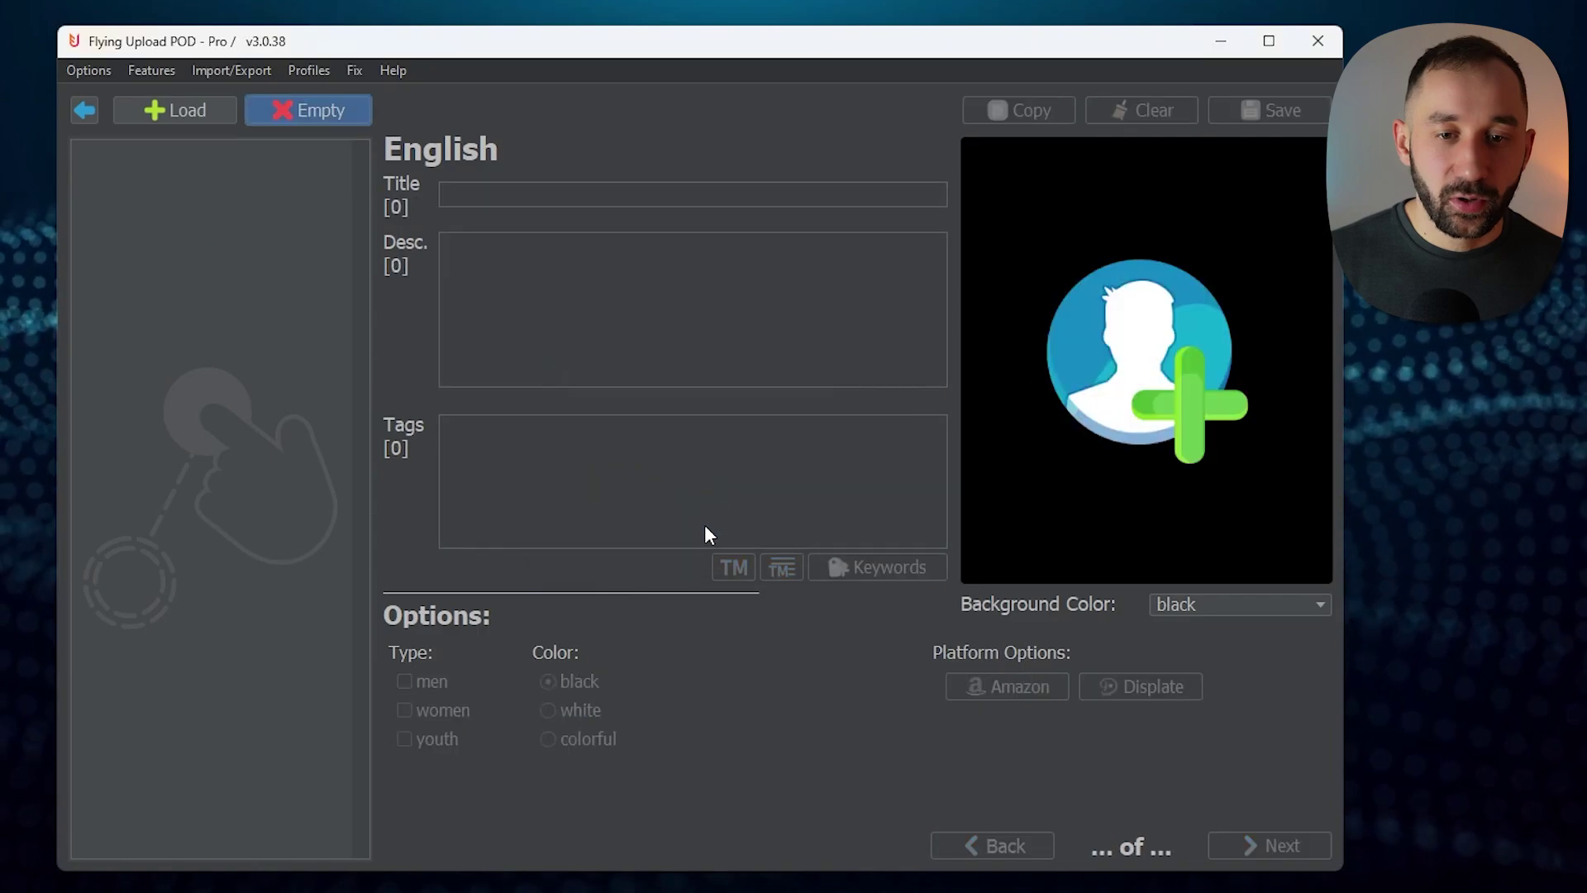
pyautogui.hotkey('alt', 'Tab')
pyautogui.moveTo(474, 395); pyautogui.dragTo(136, 199)
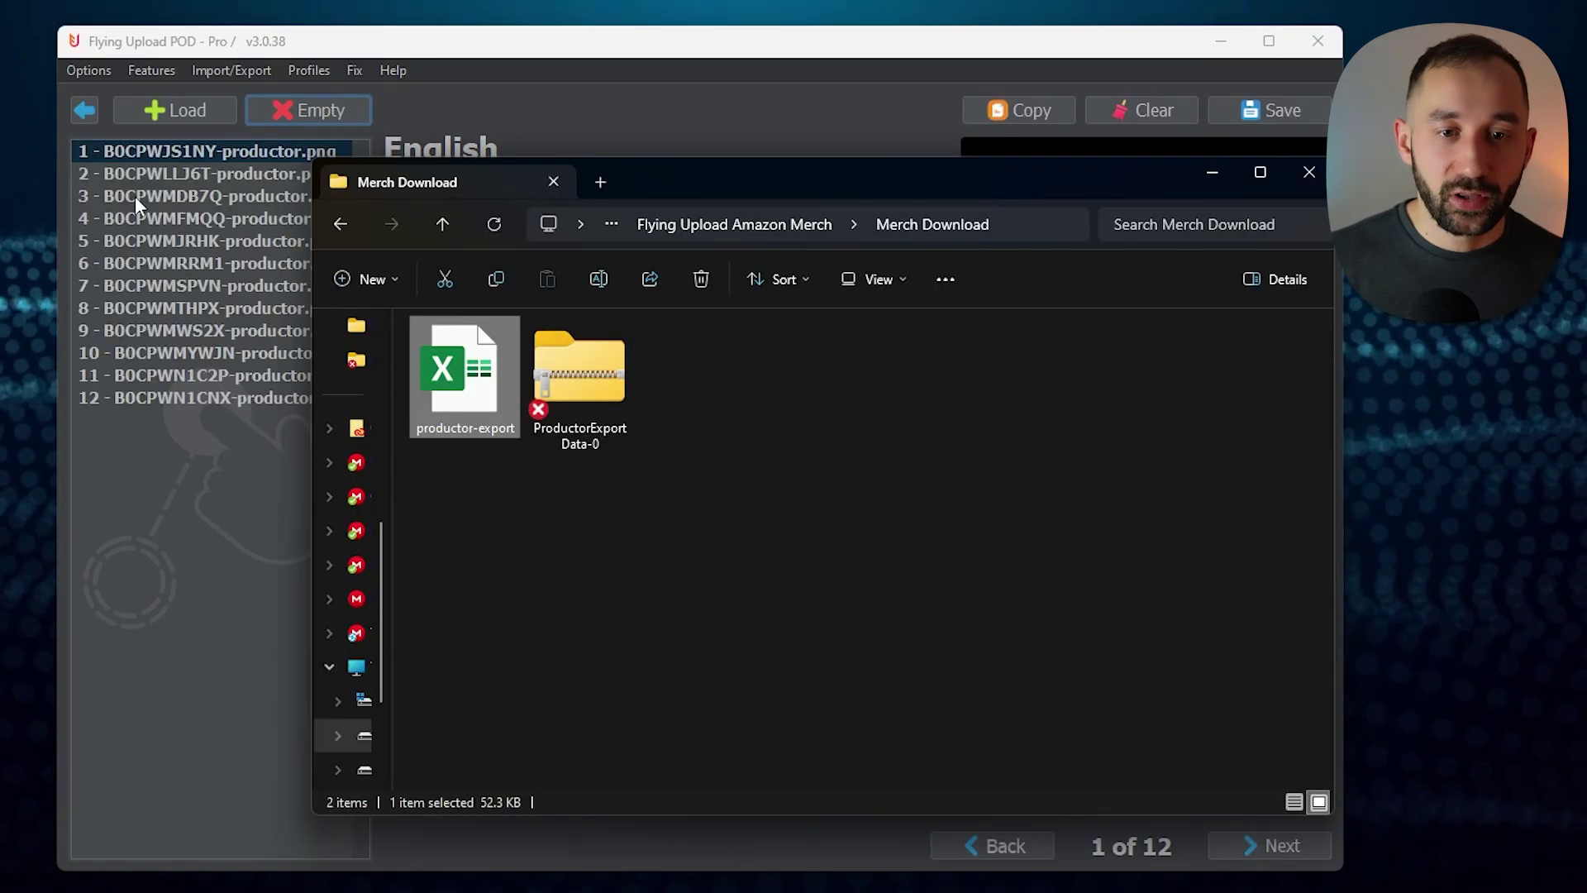
# - Check the imported title, description, tags and design of the first few listings, up to Felting
pyautogui.click(172, 156)
pyautogui.click(211, 182)
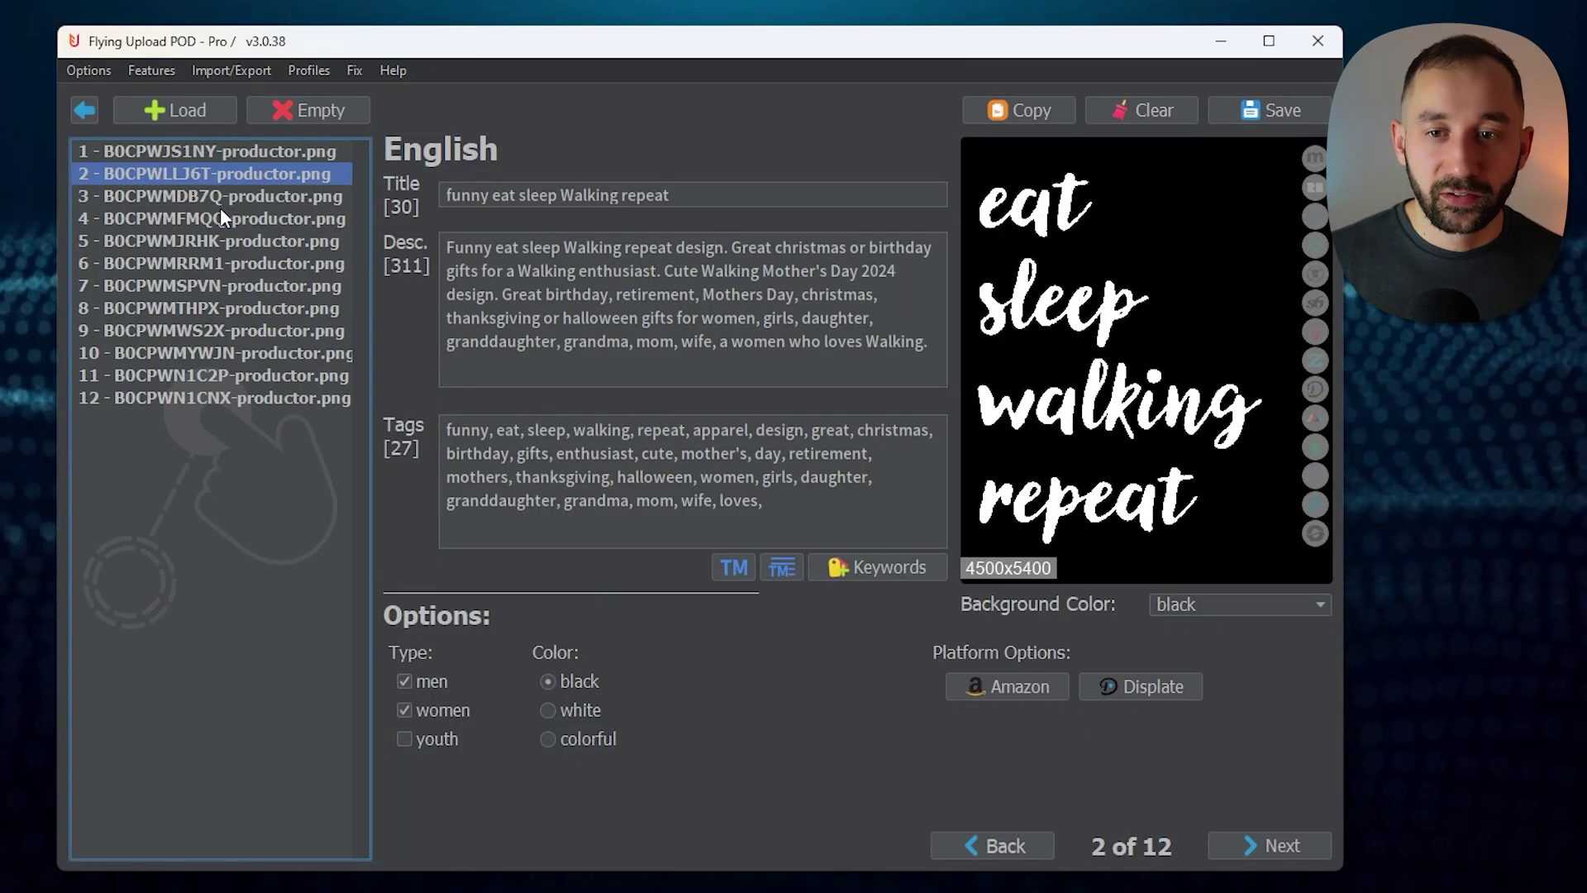
pyautogui.click(231, 216)
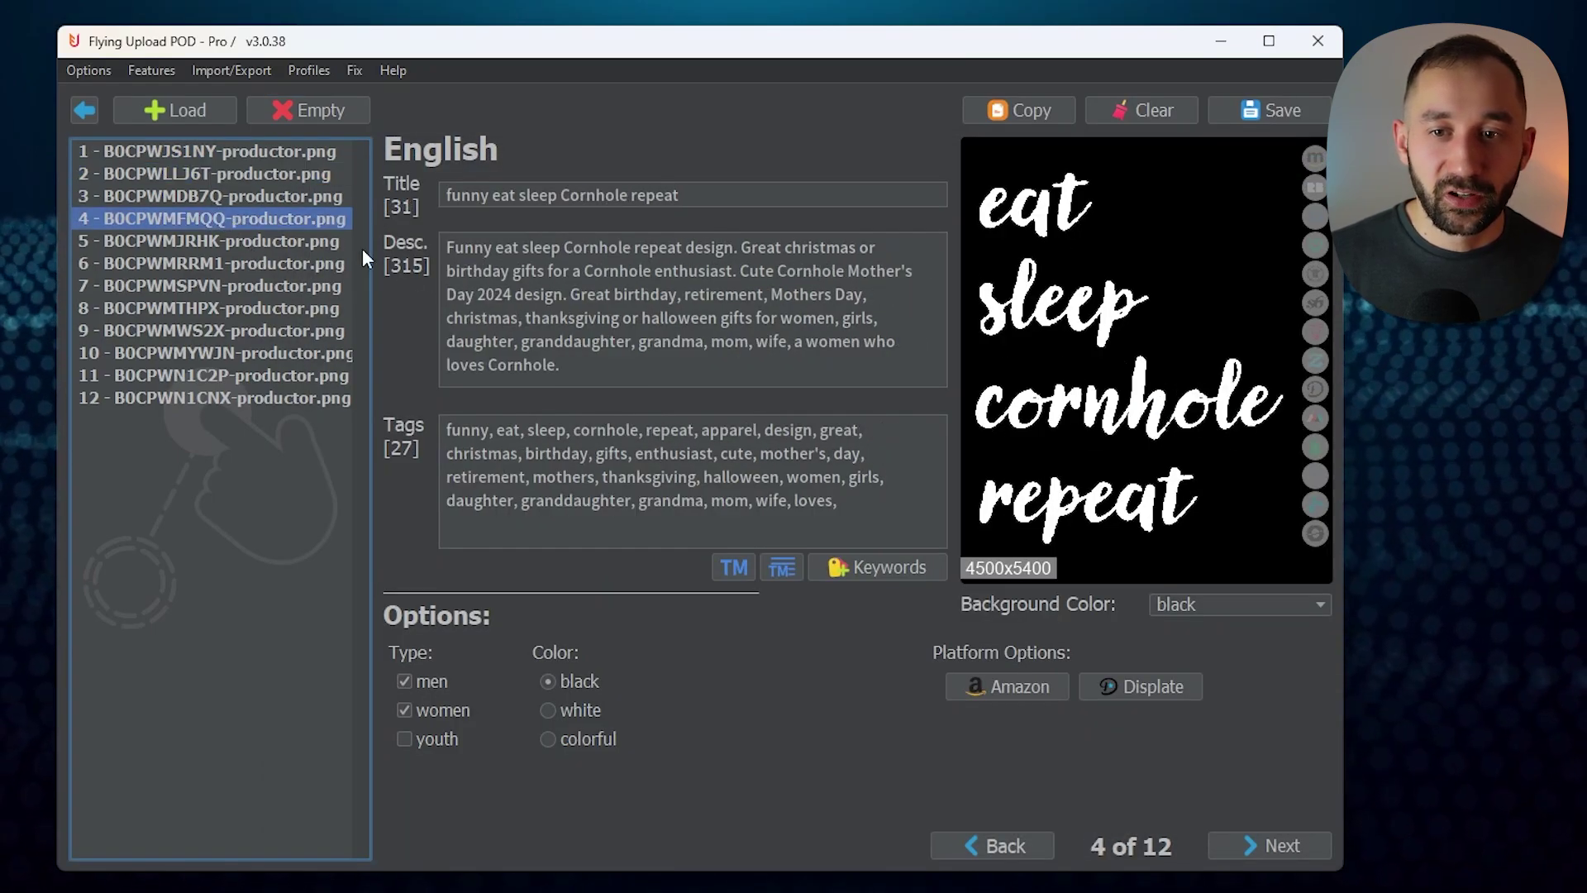
pyautogui.click(264, 240)
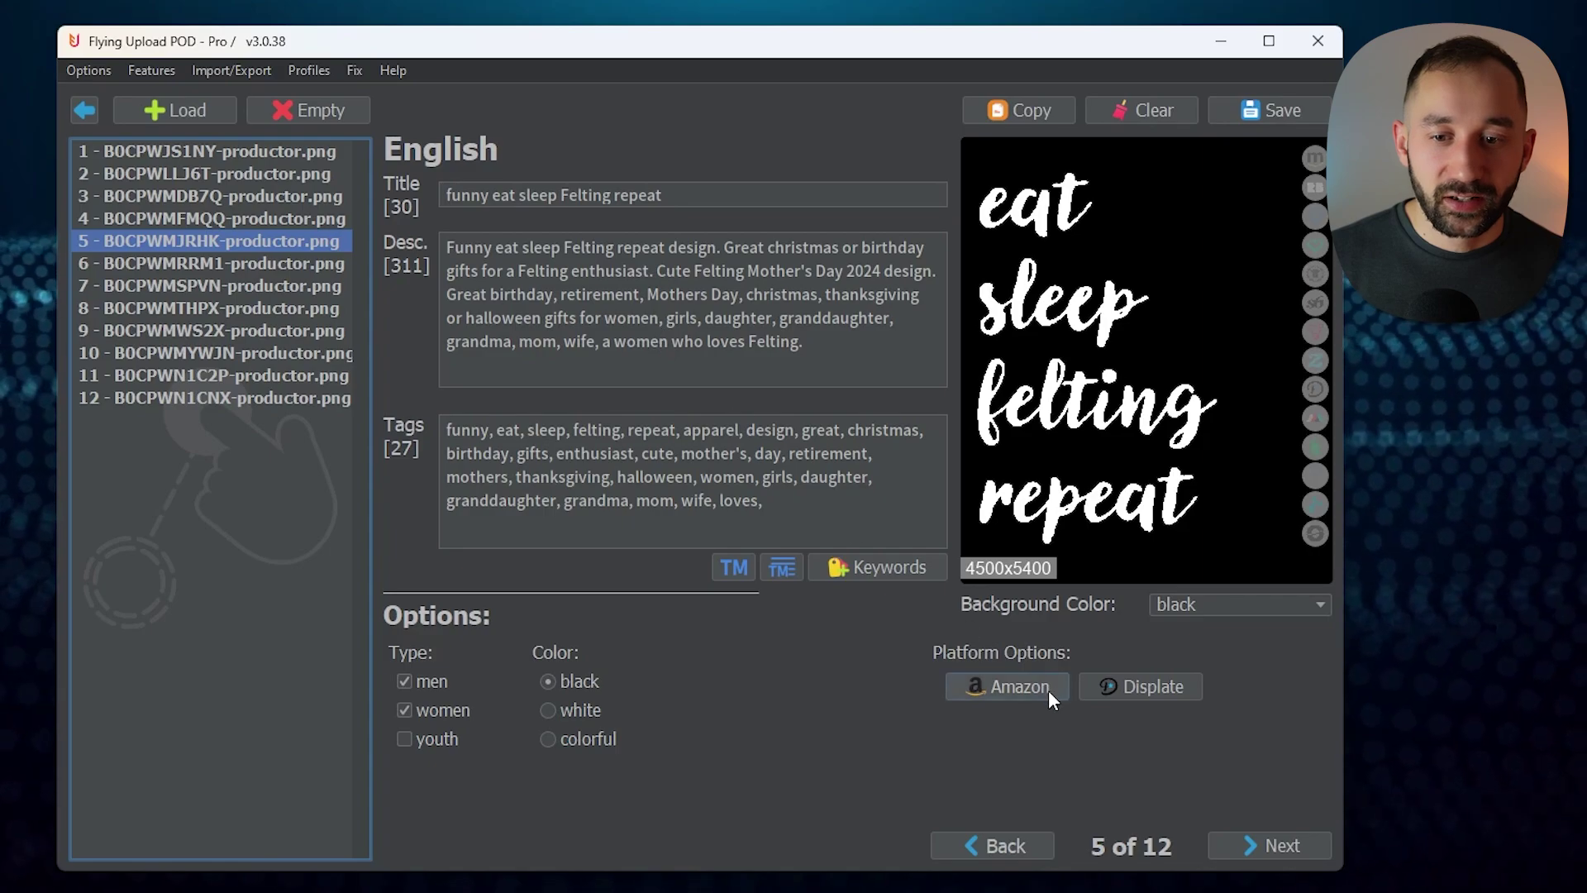
# - Review the imported Merch By Amazon settings and texts, starting from the Felting listing and paging through the following ones
pyautogui.click(1022, 687)
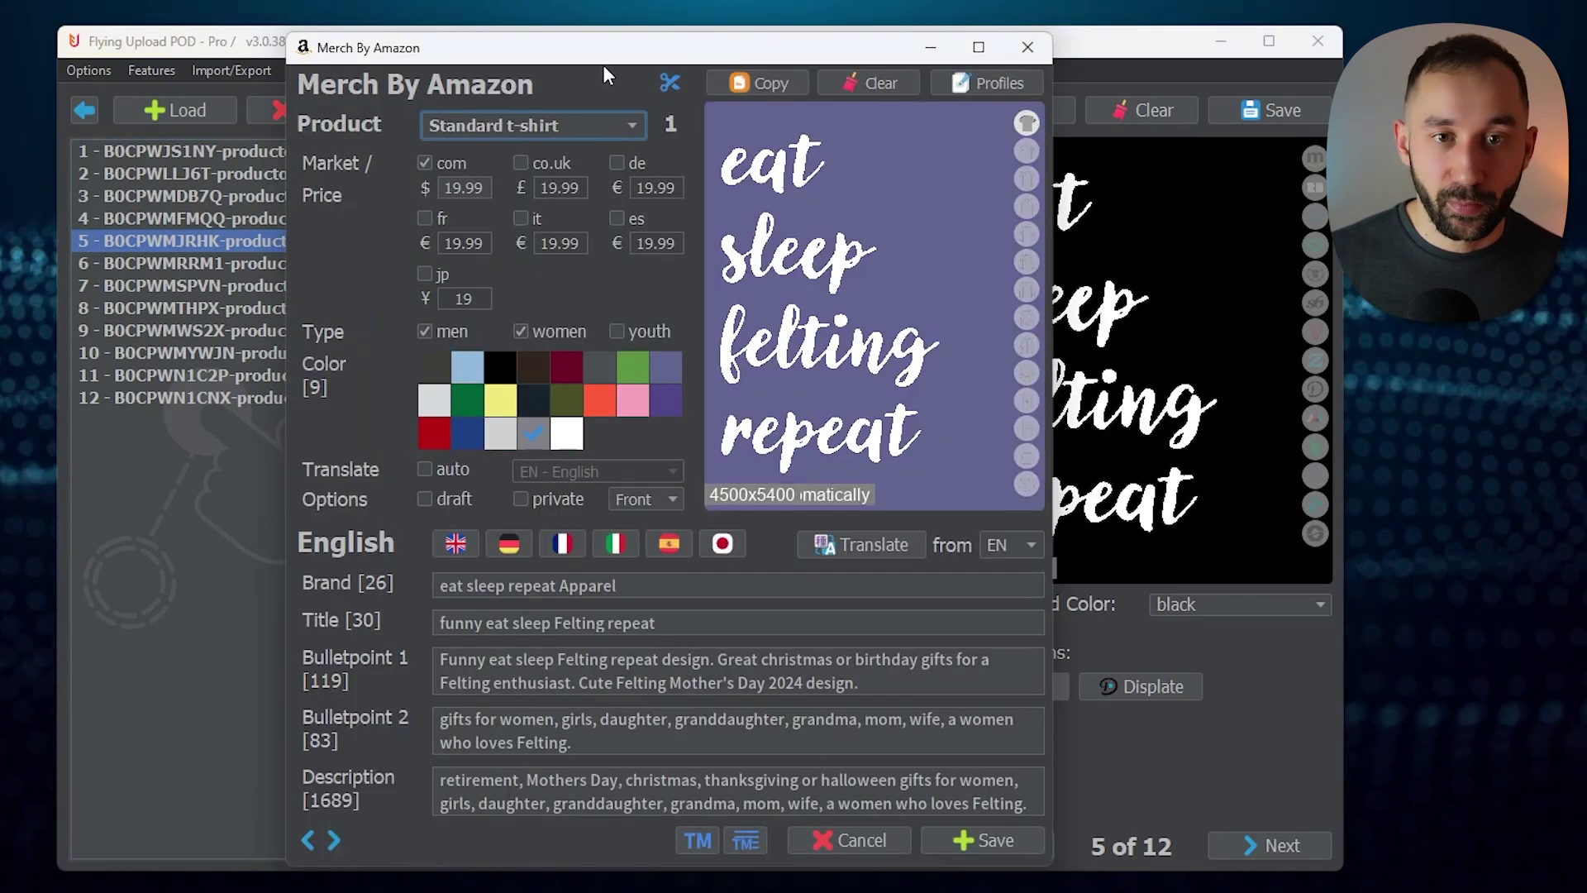
pyautogui.moveTo(604, 66); pyautogui.dragTo(592, 53)
pyautogui.click(323, 825)
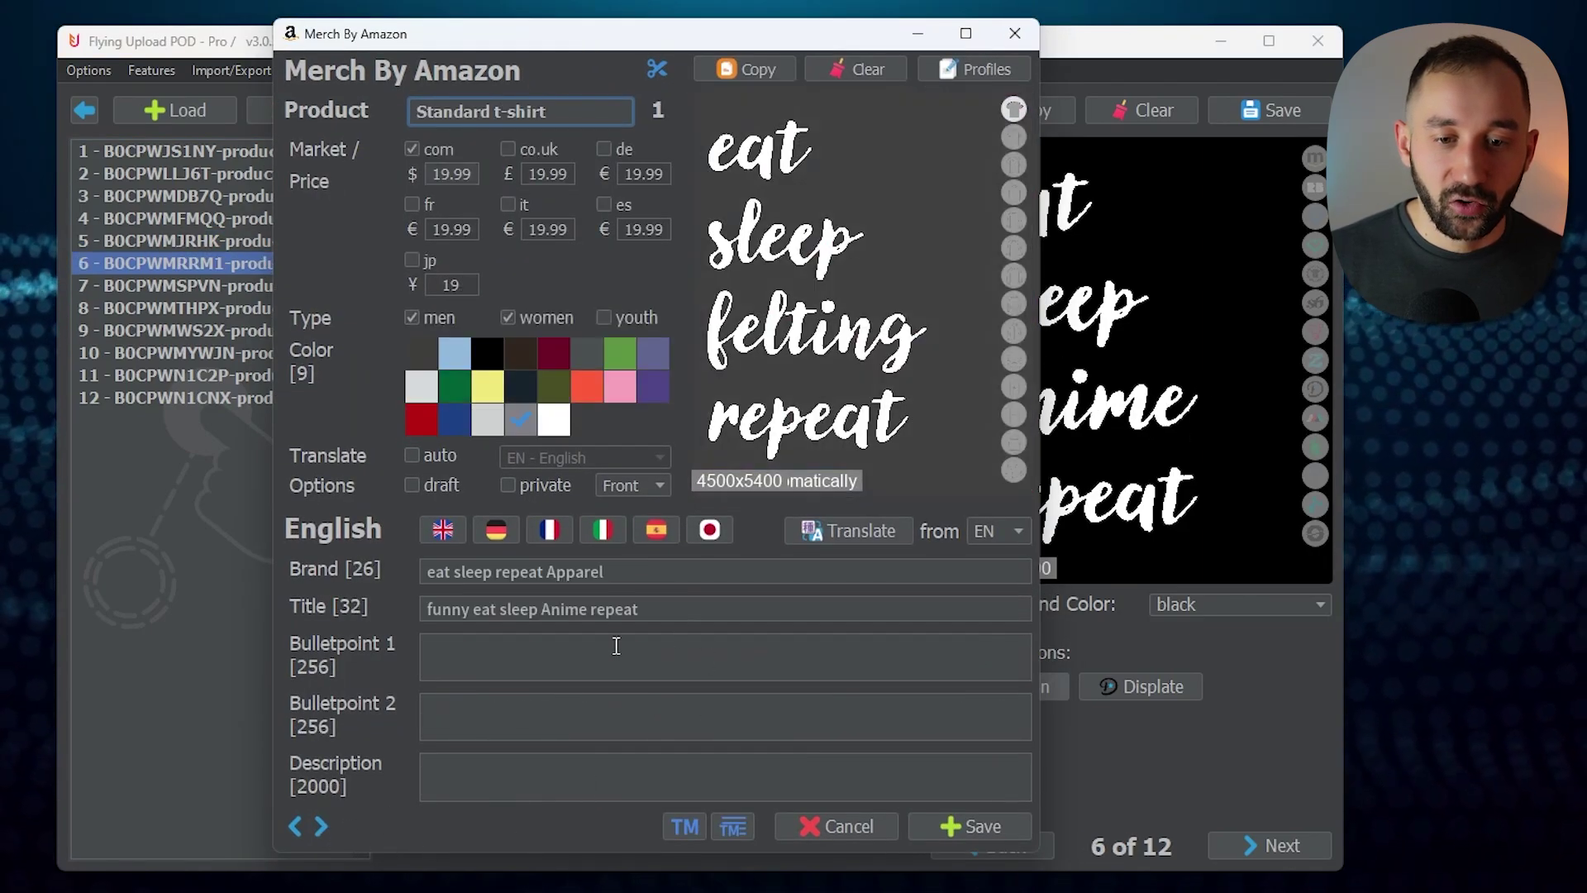
pyautogui.click(322, 826)
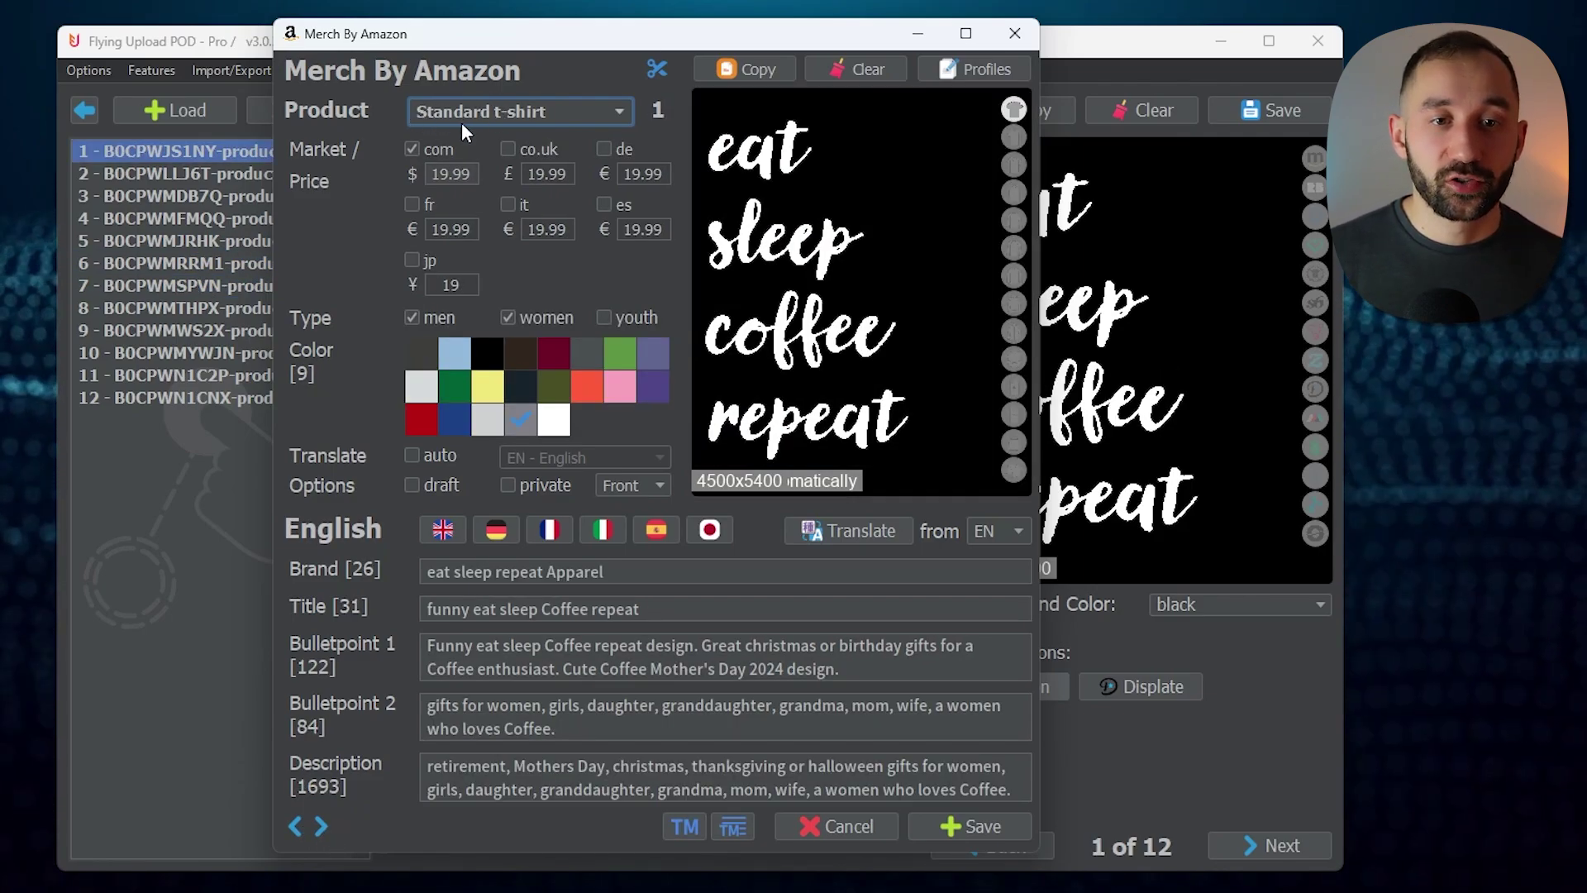
# - Add a Pullover hoodie in black and dark navy to the Coffee listing for the com, co.uk, de, fr, it and es markets and save
pyautogui.click(564, 111)
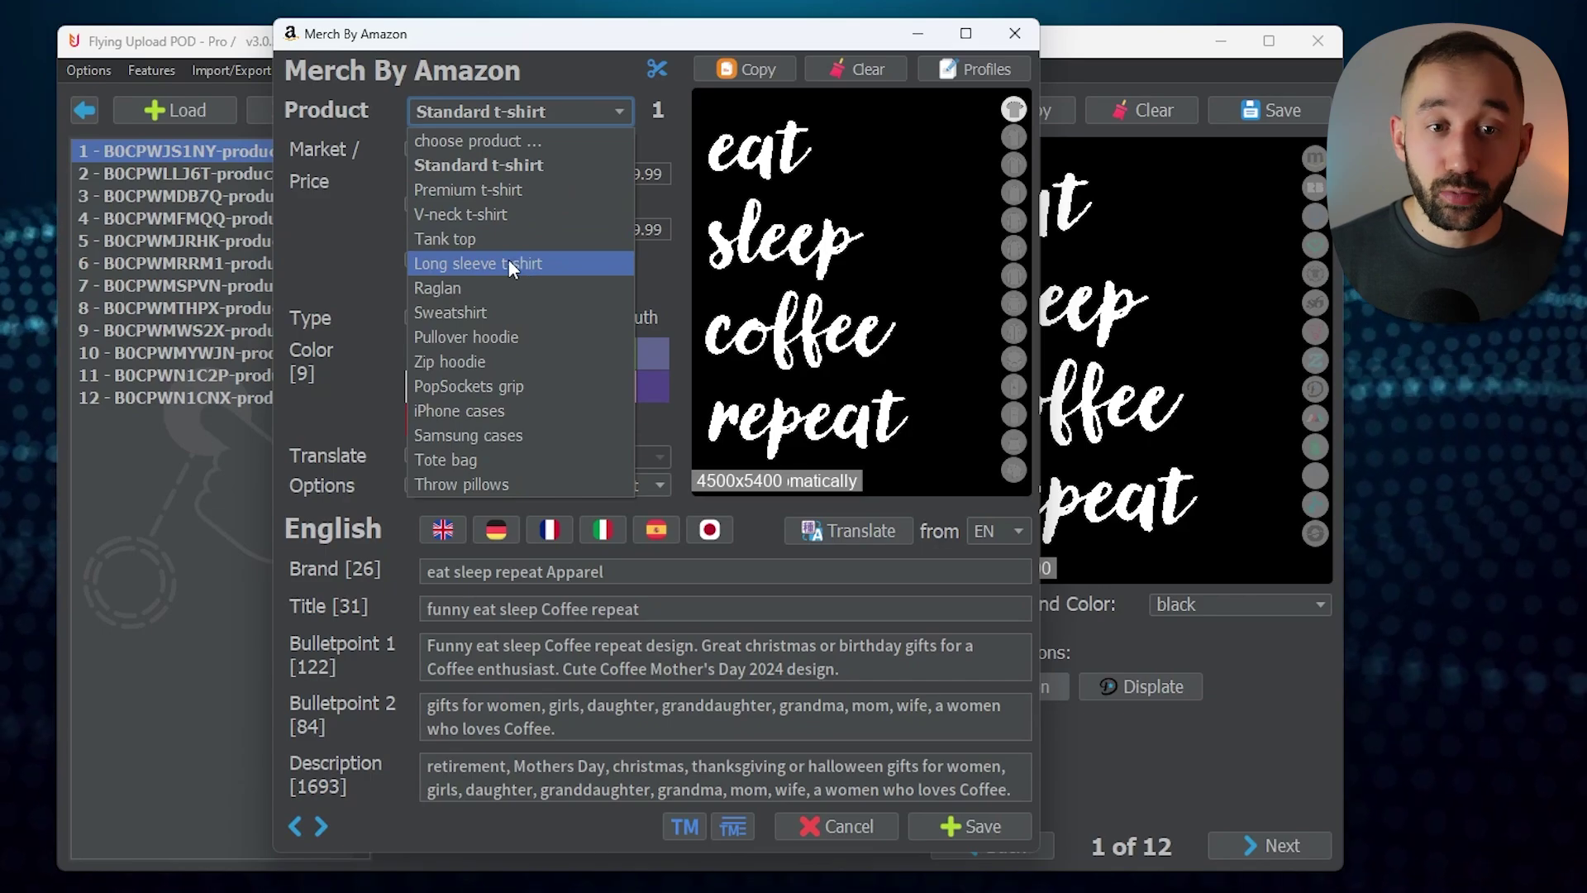
pyautogui.click(527, 337)
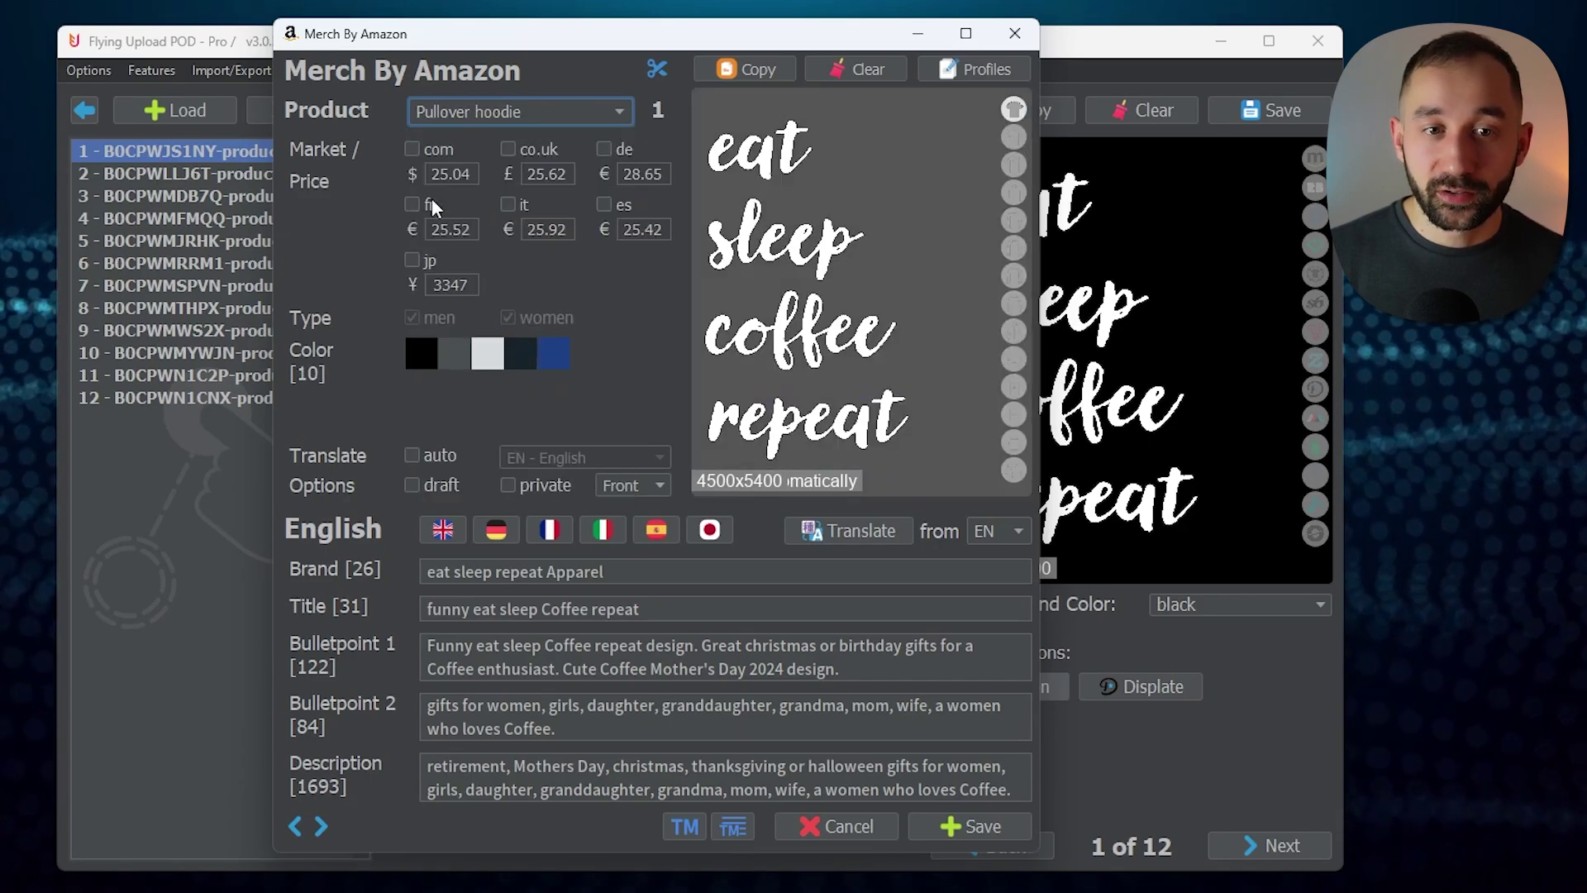
pyautogui.click(430, 152)
pyautogui.click(618, 203)
pyautogui.click(520, 205)
pyautogui.click(426, 207)
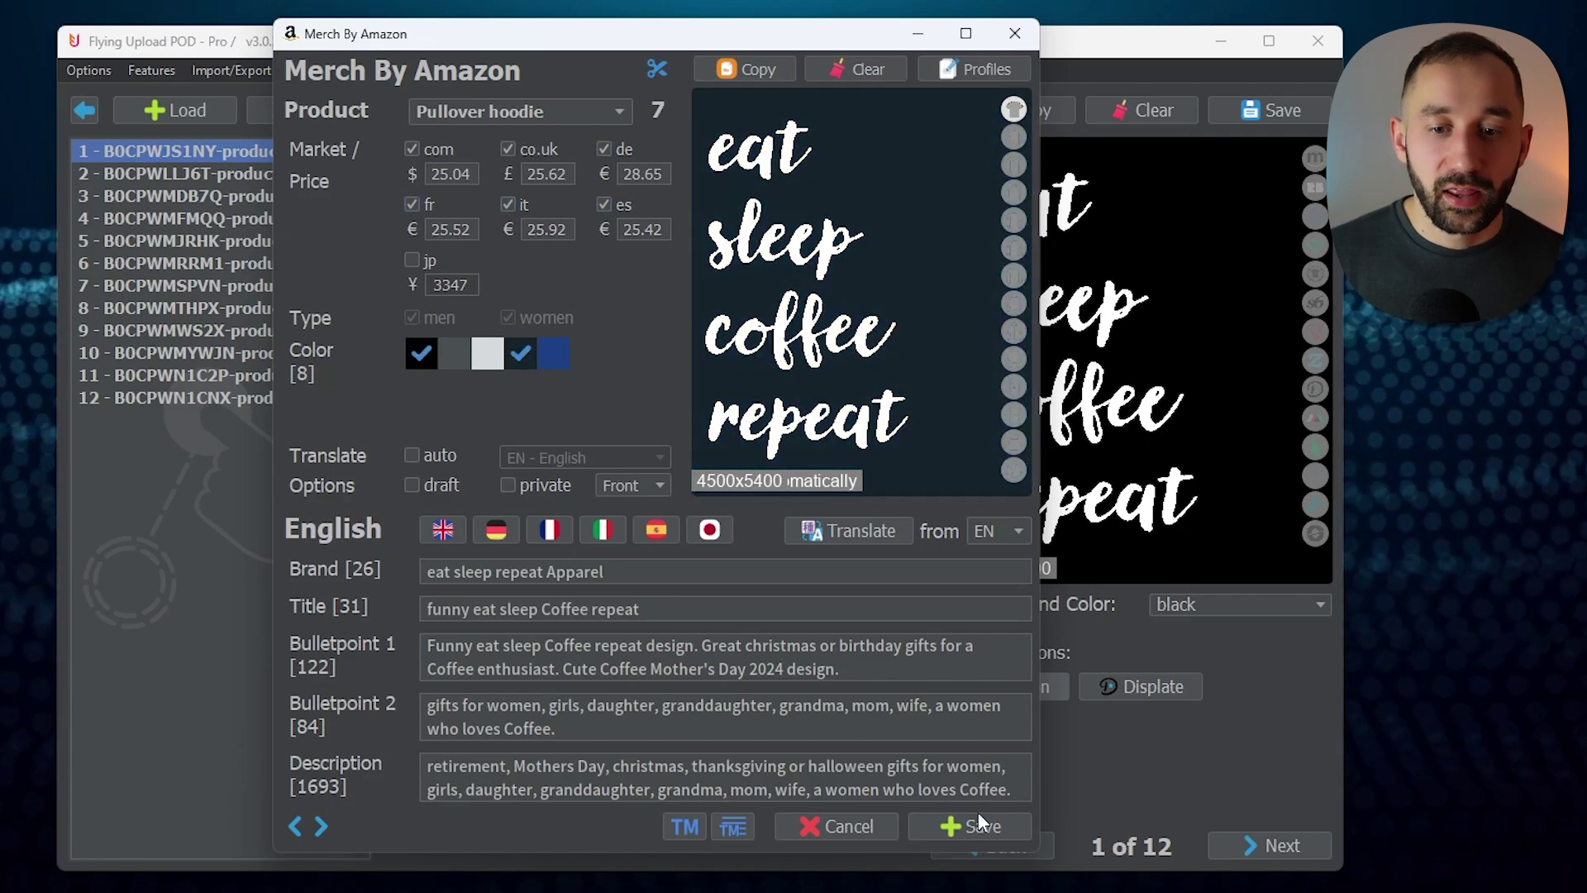
pyautogui.click(984, 825)
pyautogui.click(759, 552)
# - Look through the Advanced MBA bulk features, including the Products to All option
pyautogui.click(151, 71)
pyautogui.moveTo(201, 285)
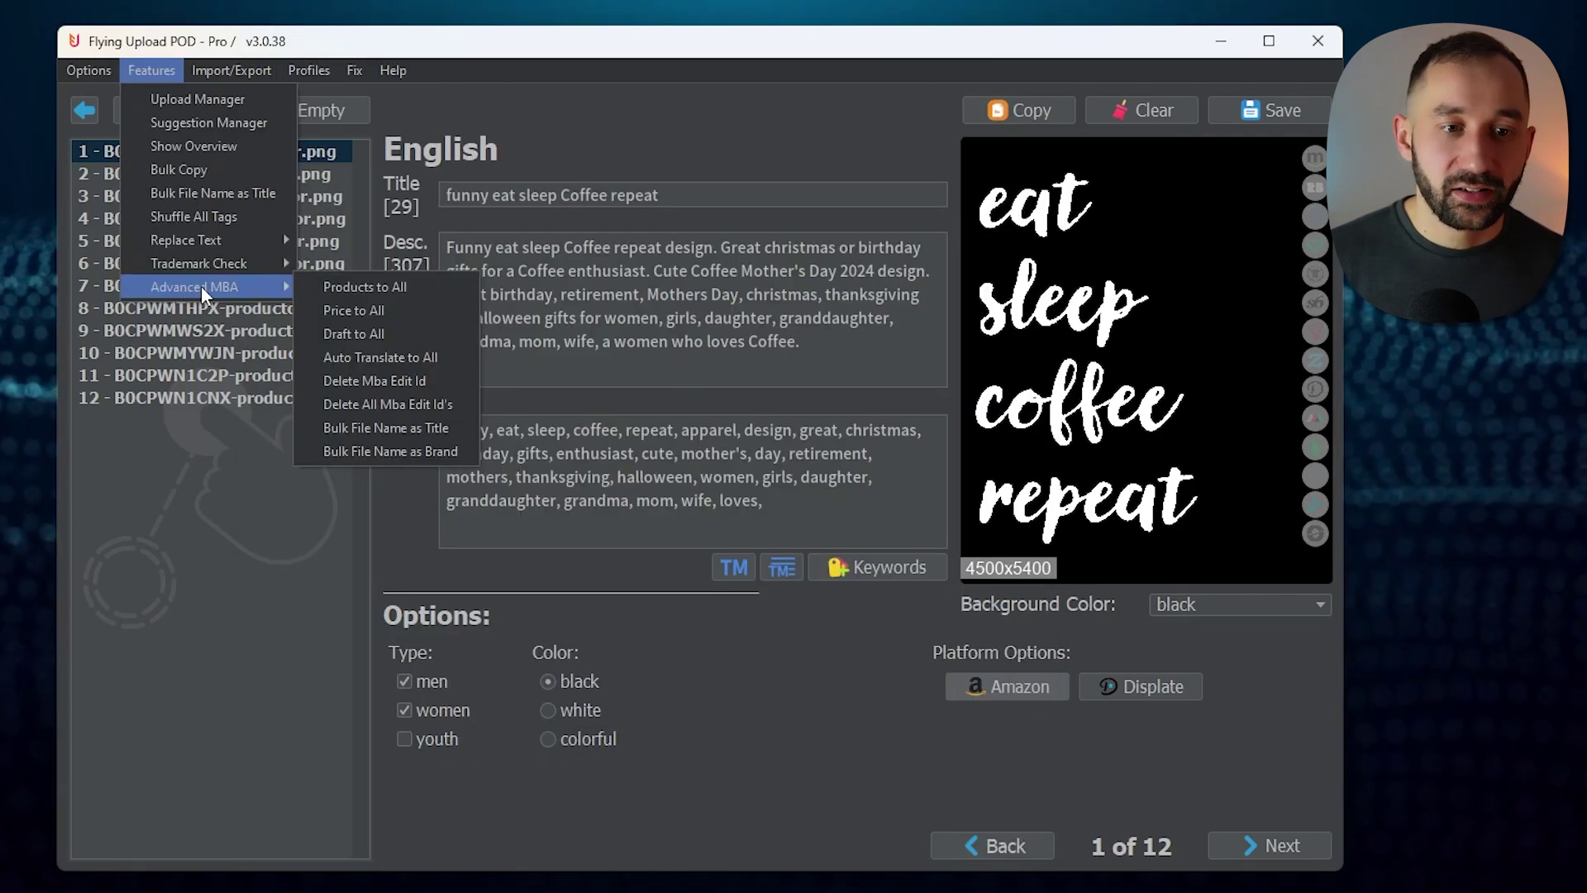
pyautogui.click(384, 290)
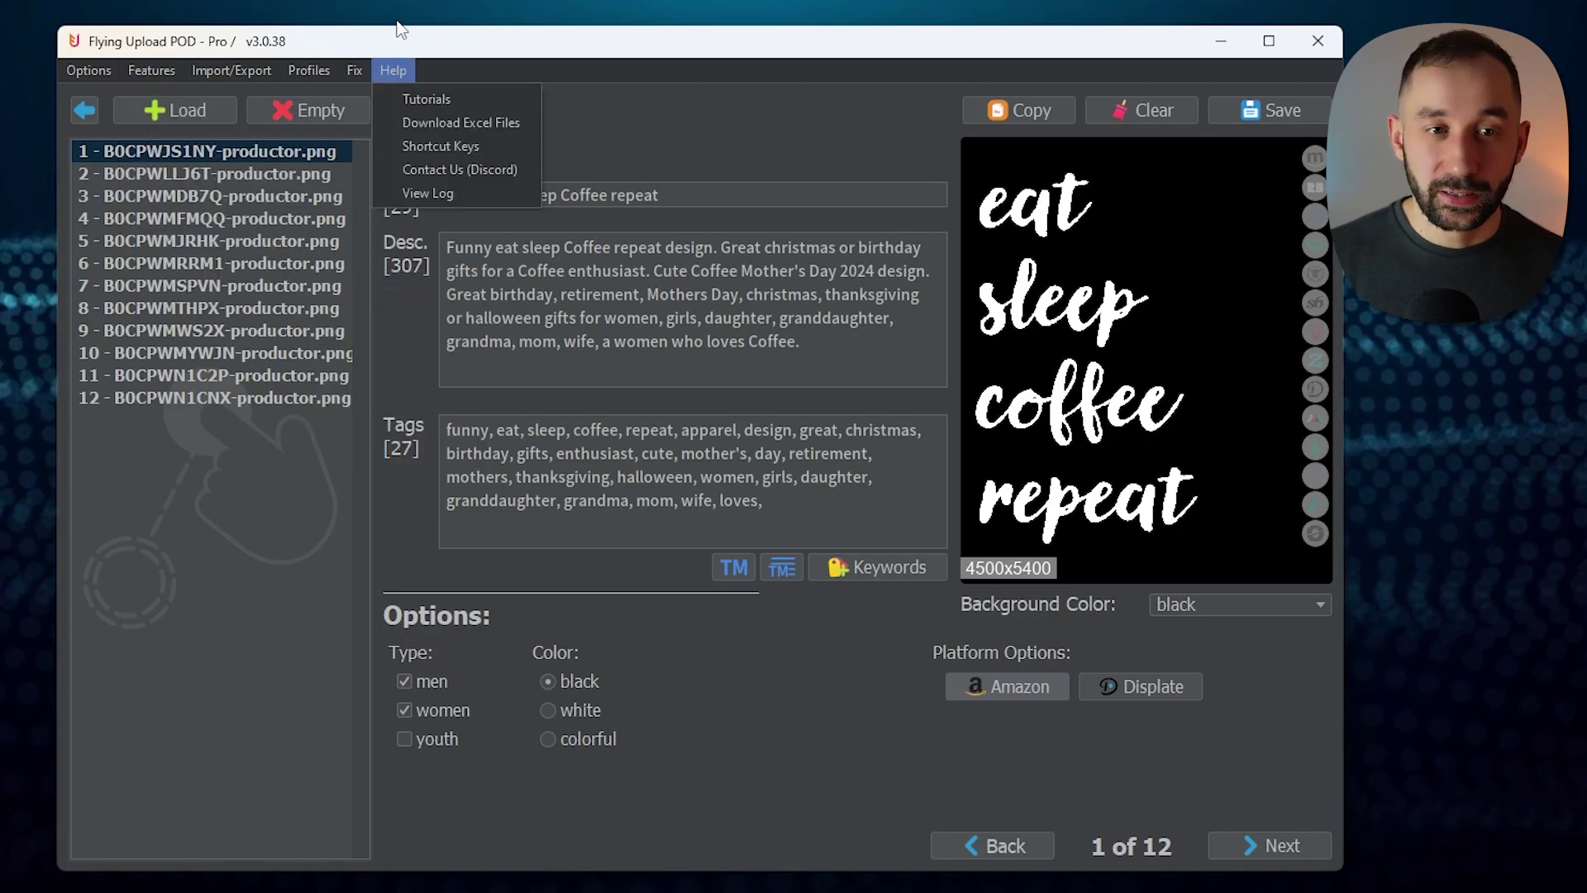
# - Apply the DARK US.png profile to all imported listings from the Coffee listing's Merch By Amazon settings
pyautogui.click(1012, 686)
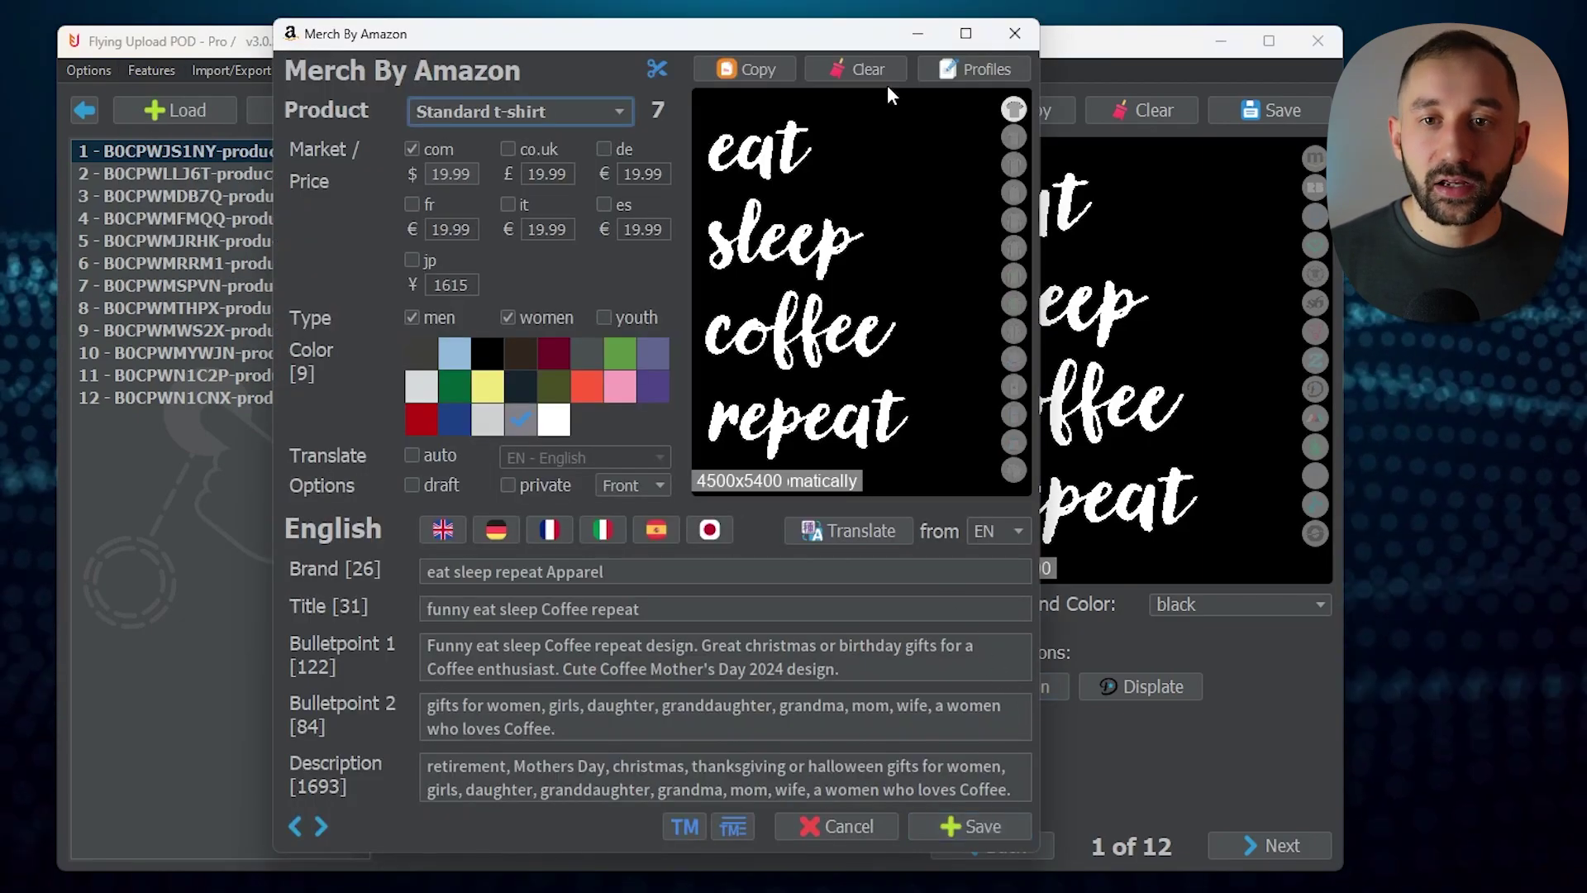
pyautogui.click(969, 68)
pyautogui.click(1035, 106)
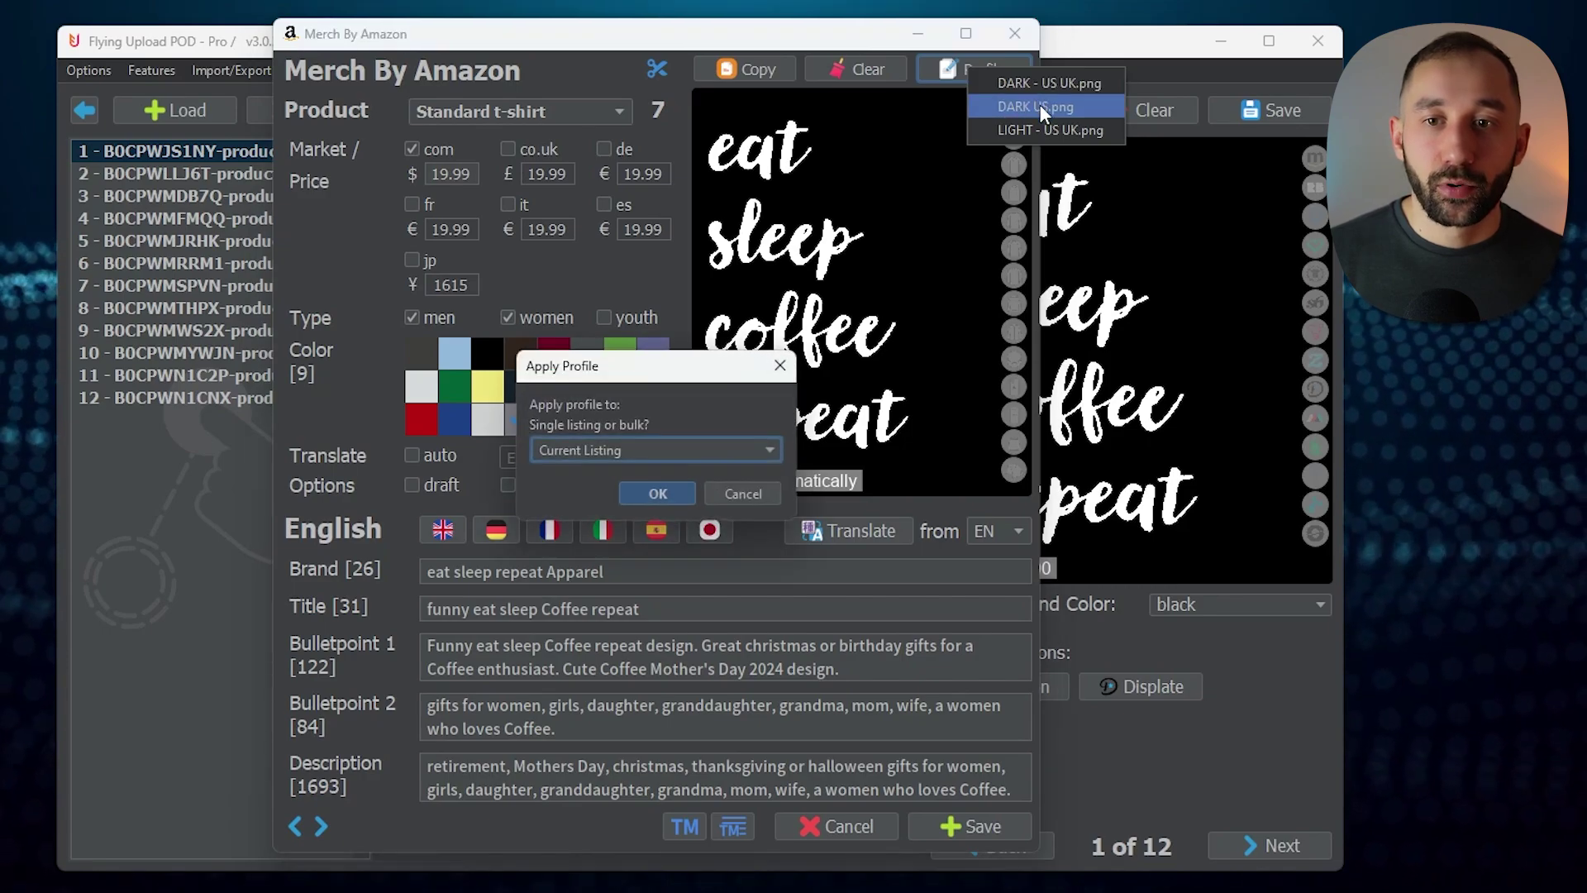
pyautogui.click(637, 450)
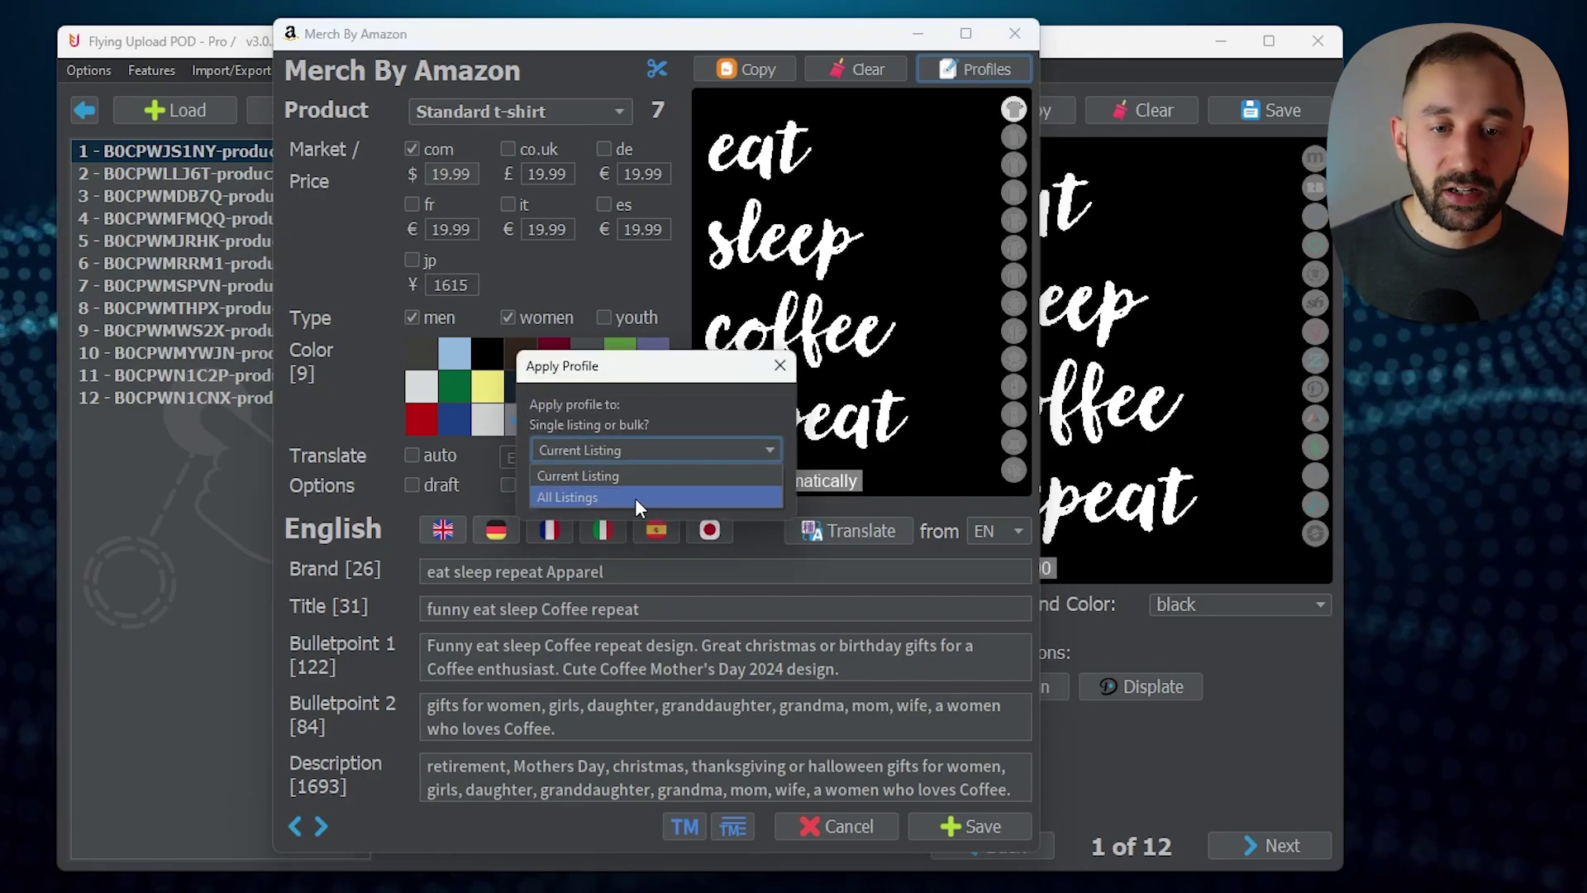
pyautogui.click(635, 498)
pyautogui.click(654, 493)
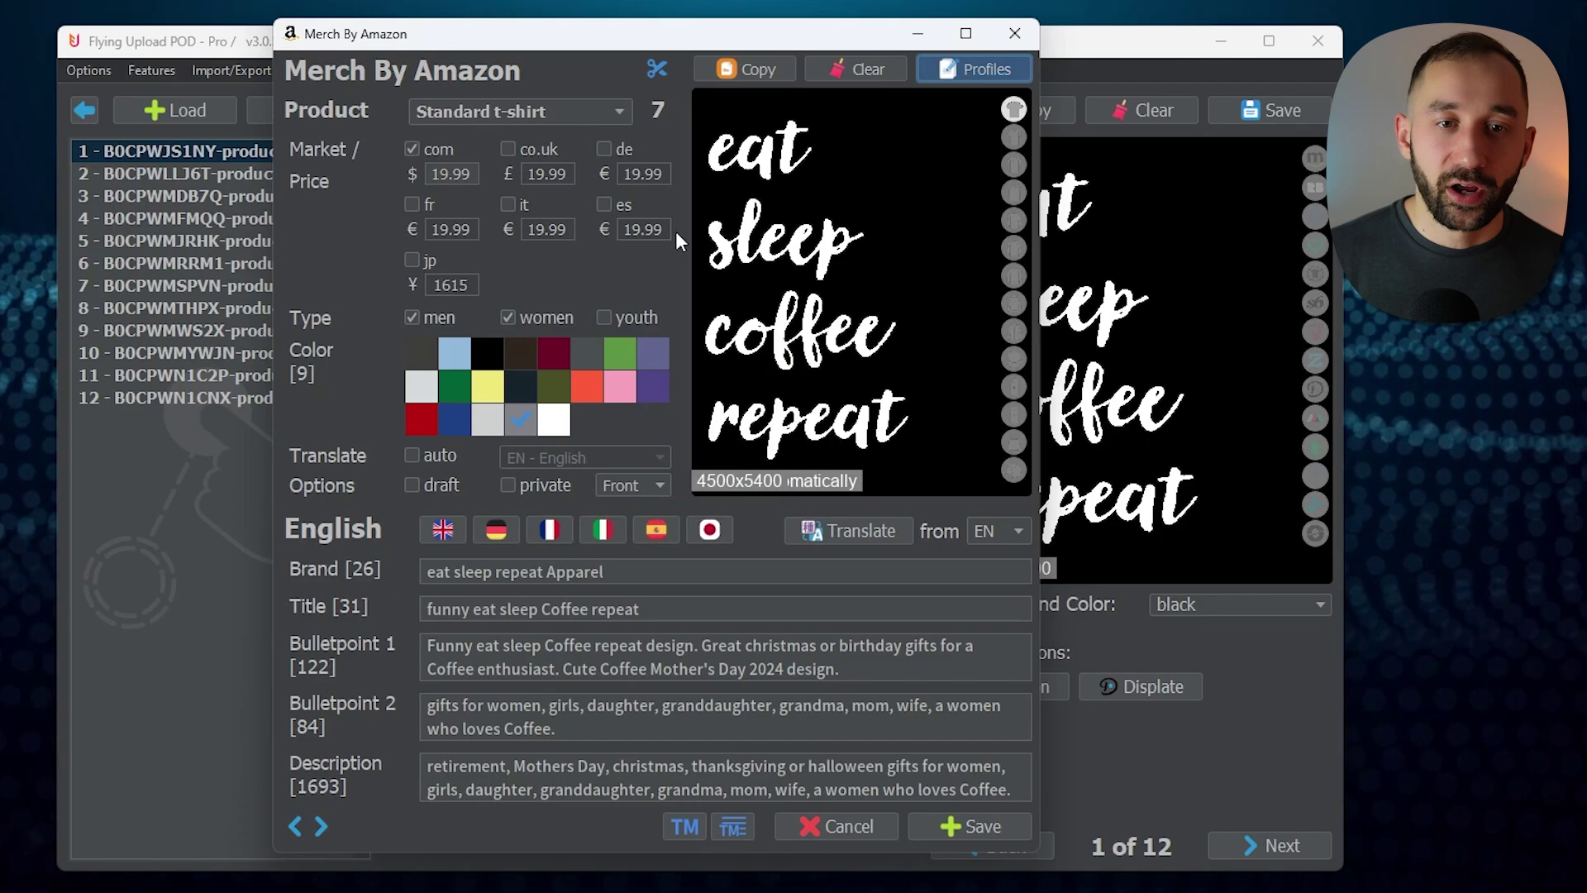
pyautogui.click(524, 113)
pyautogui.click(553, 109)
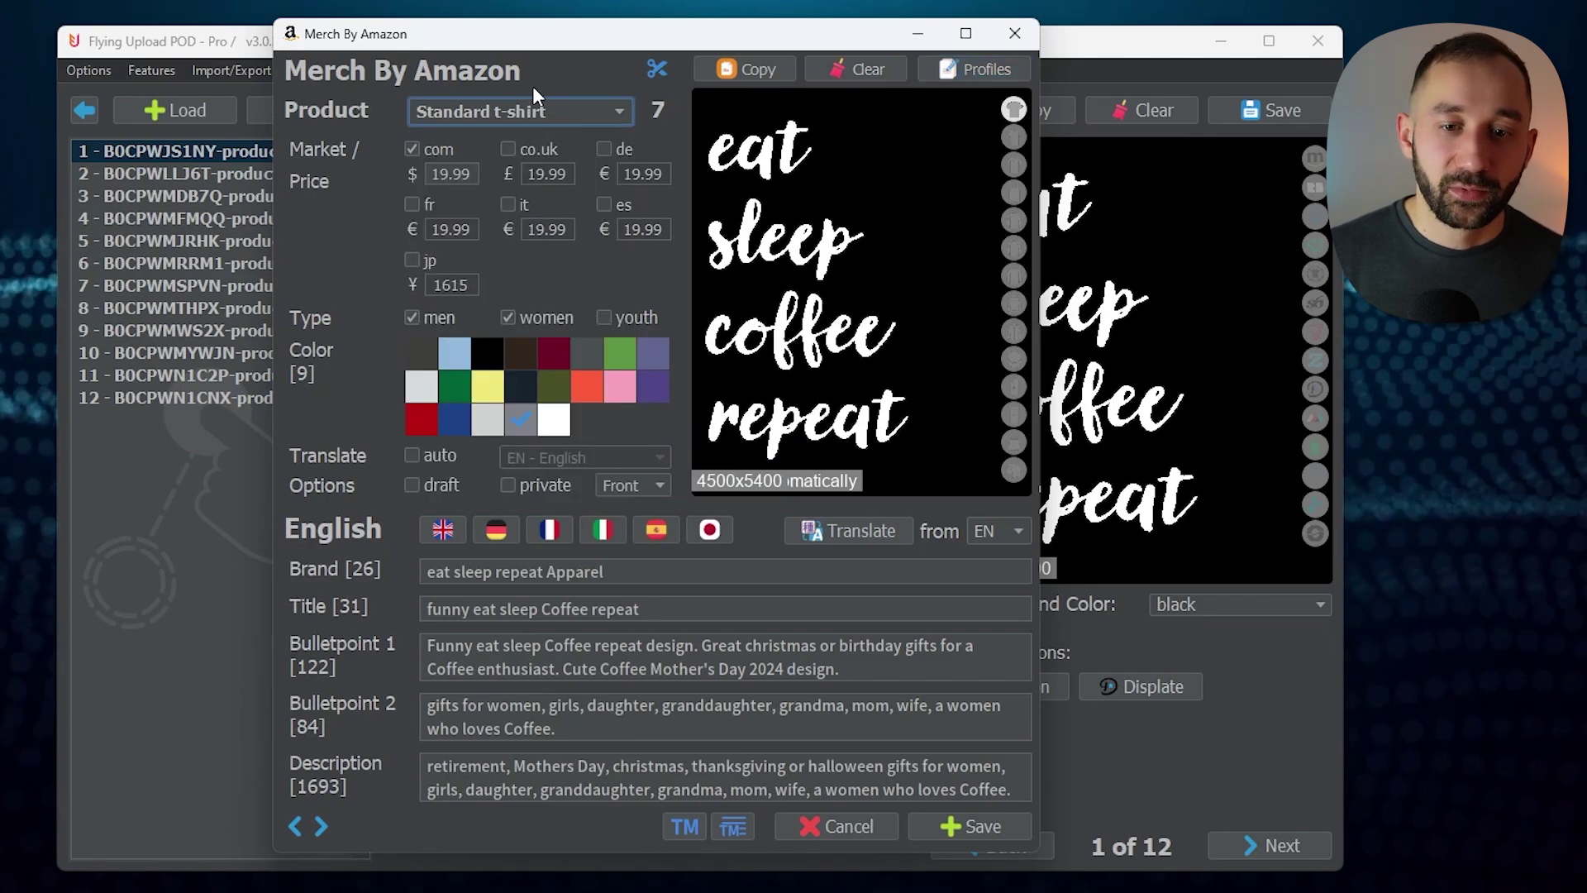
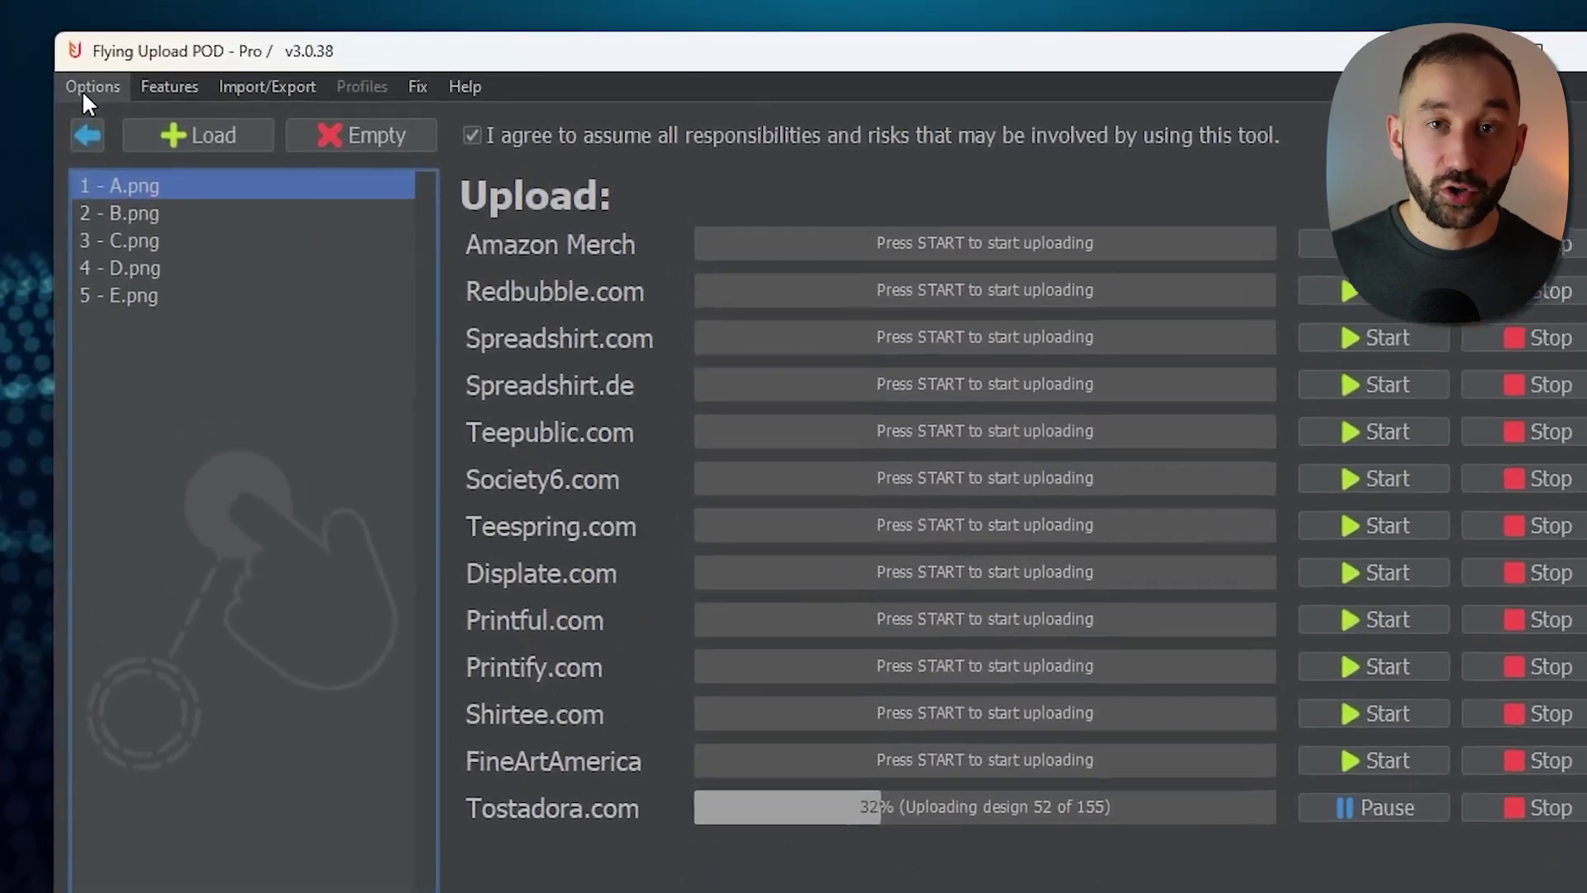
# - Open the template settings for the Amazon Merch platform
pyautogui.click(93, 80)
pyautogui.click(100, 221)
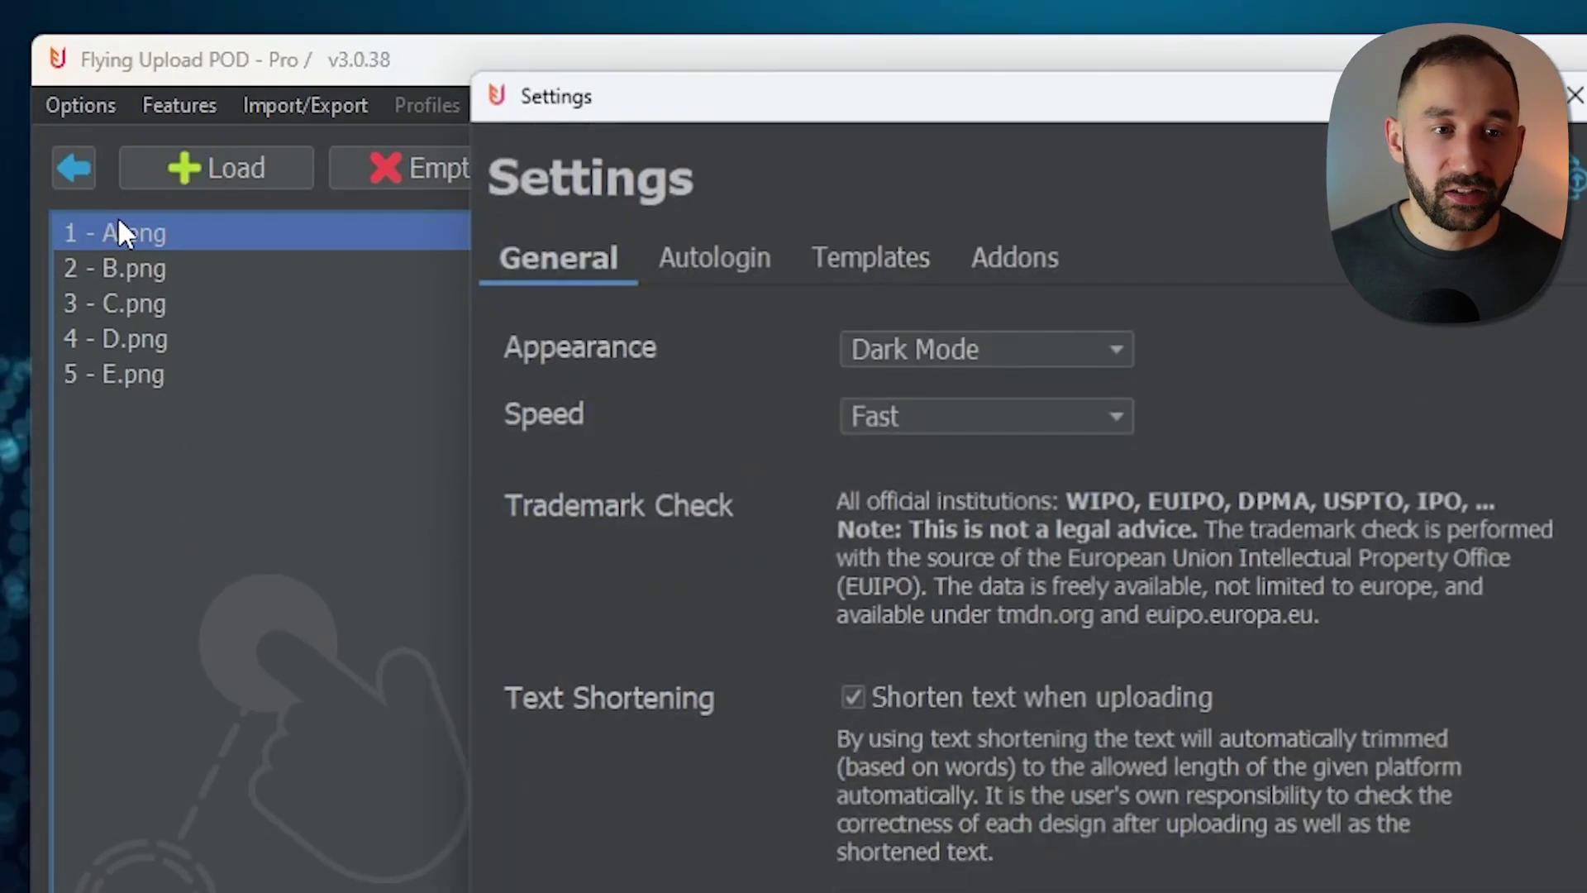
pyautogui.click(822, 252)
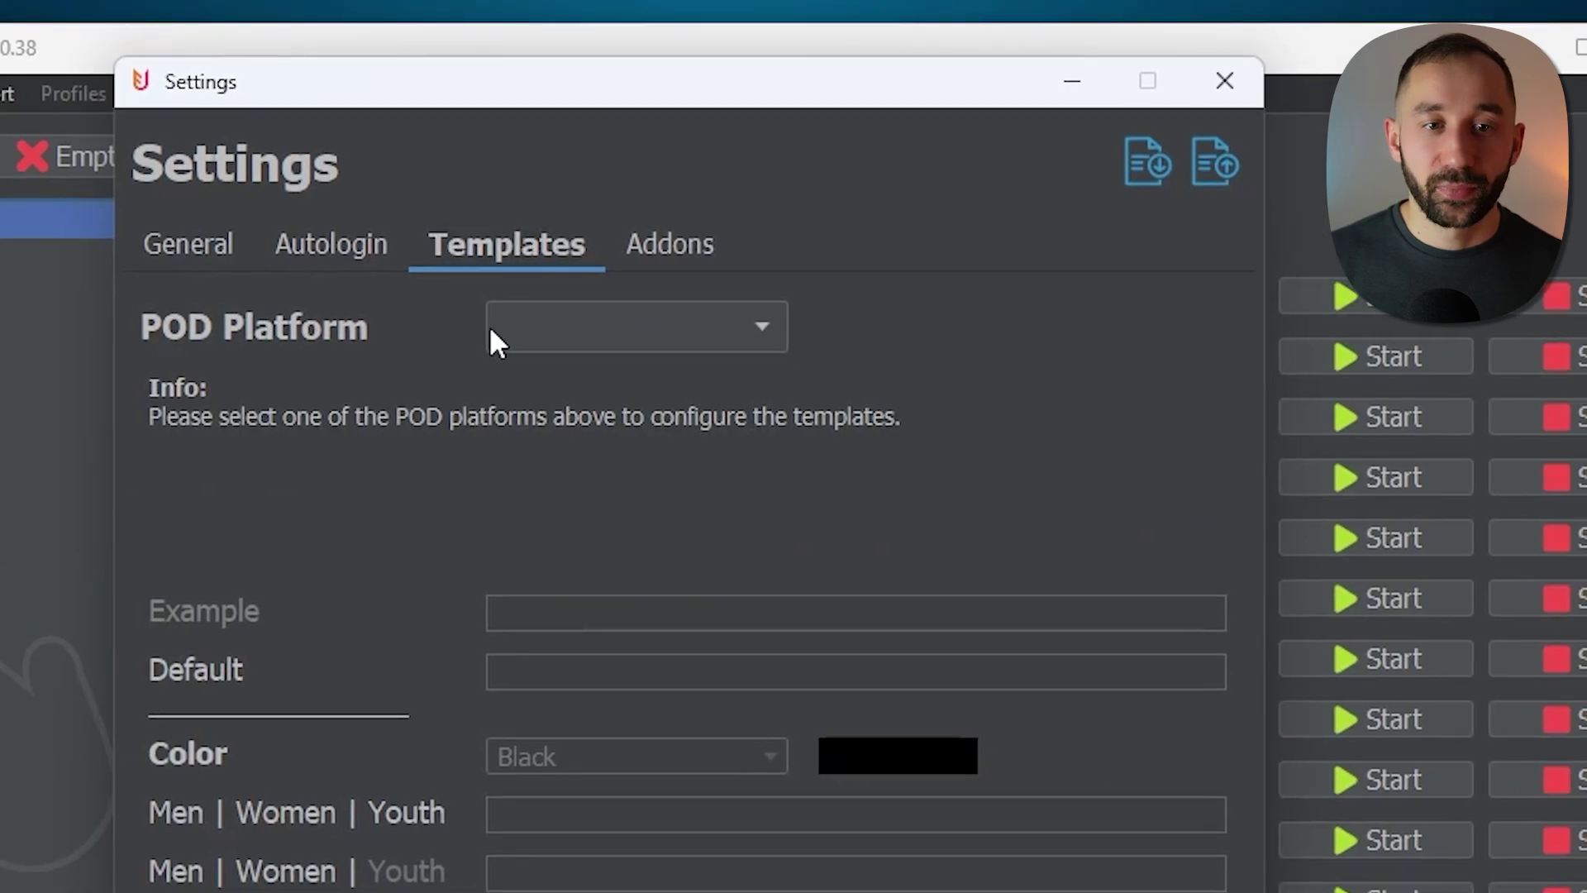
pyautogui.click(611, 340)
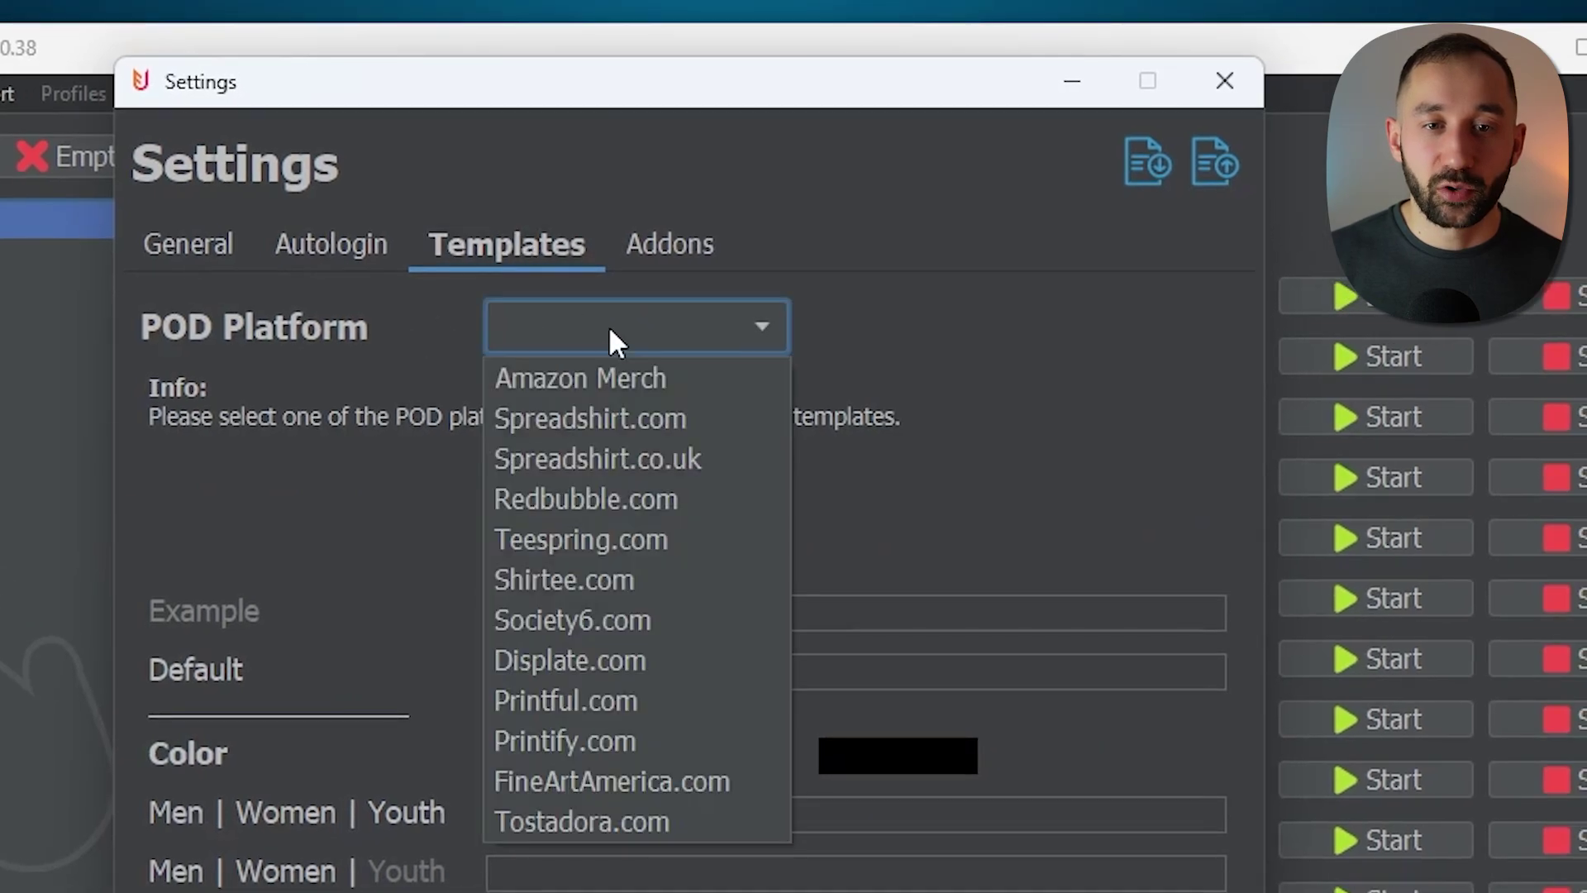
pyautogui.click(642, 385)
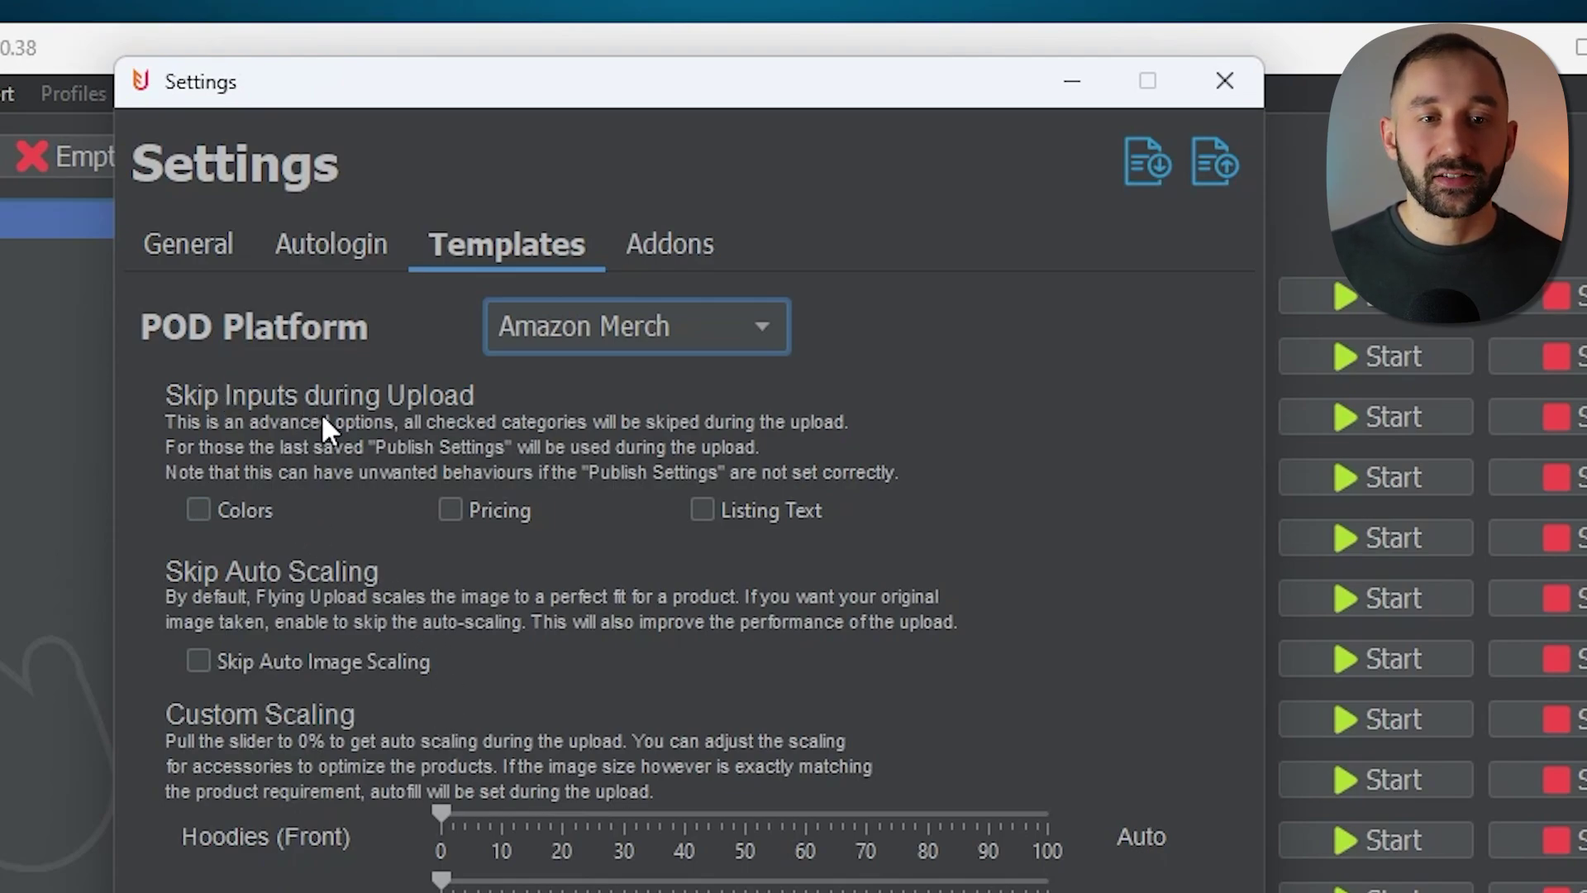
# - Try skipping Colors, Pricing and Listing Text during upload, and clear all three options again
pyautogui.click(205, 503)
pyautogui.click(472, 513)
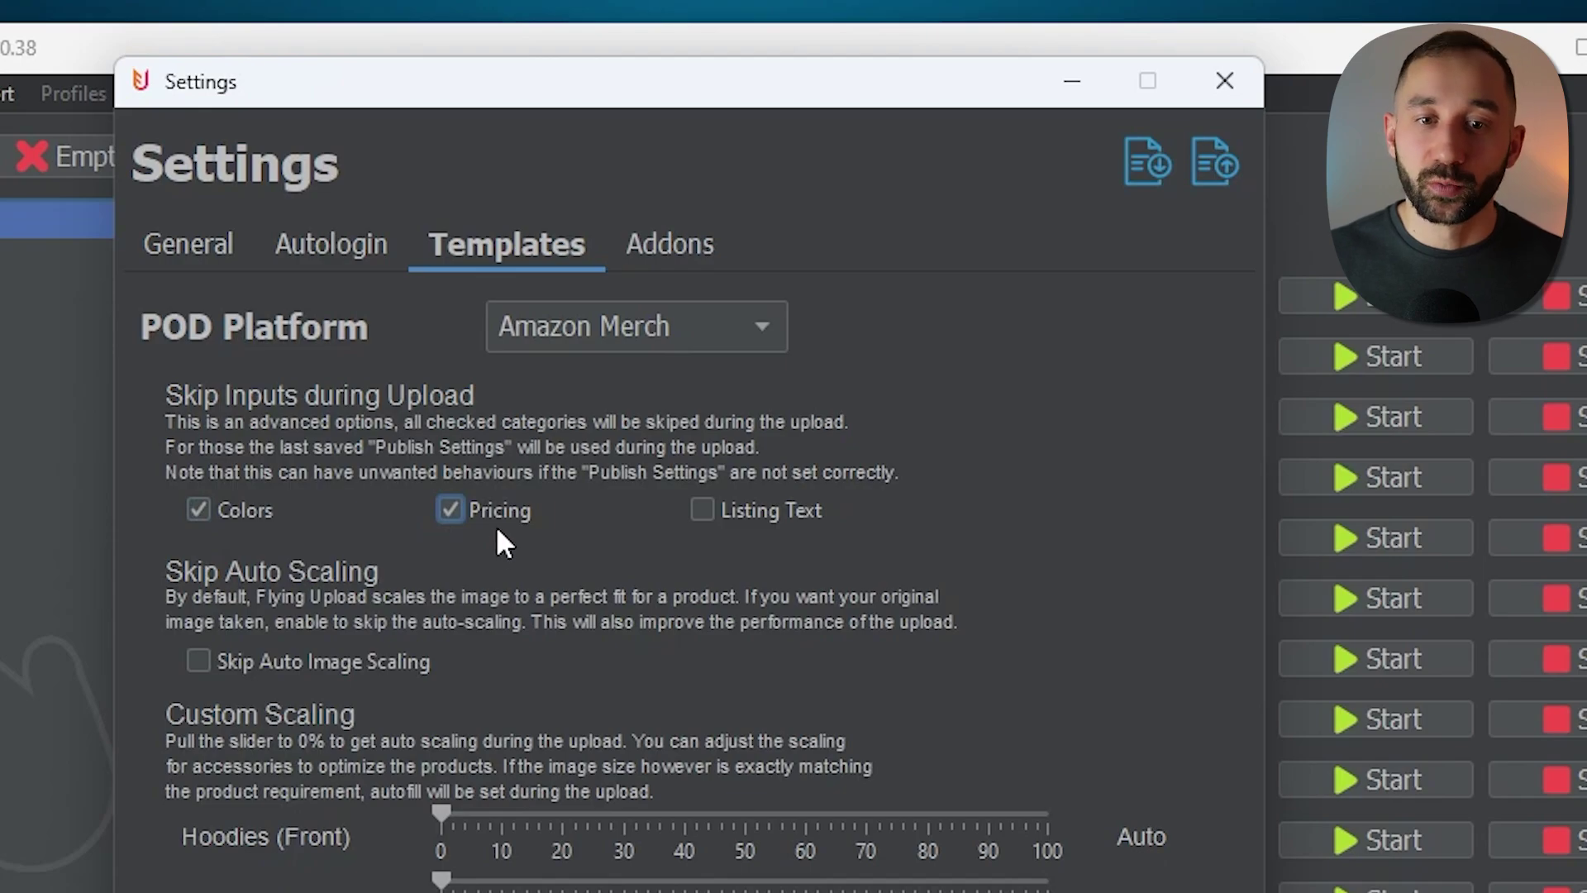
pyautogui.click(702, 510)
pyautogui.click(450, 510)
pyautogui.click(199, 510)
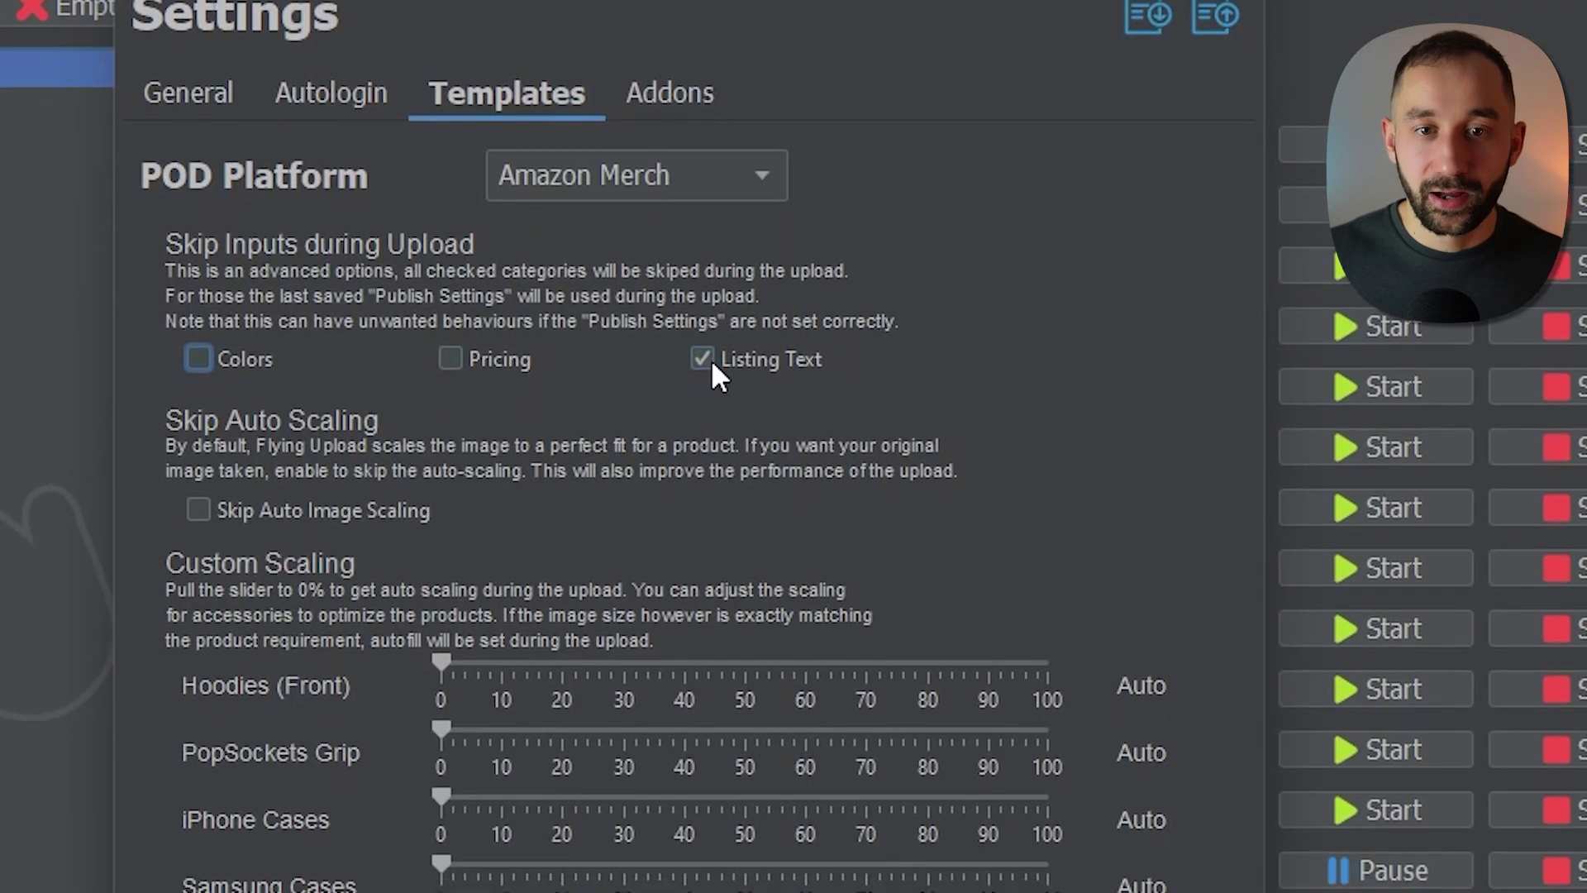
pyautogui.click(710, 361)
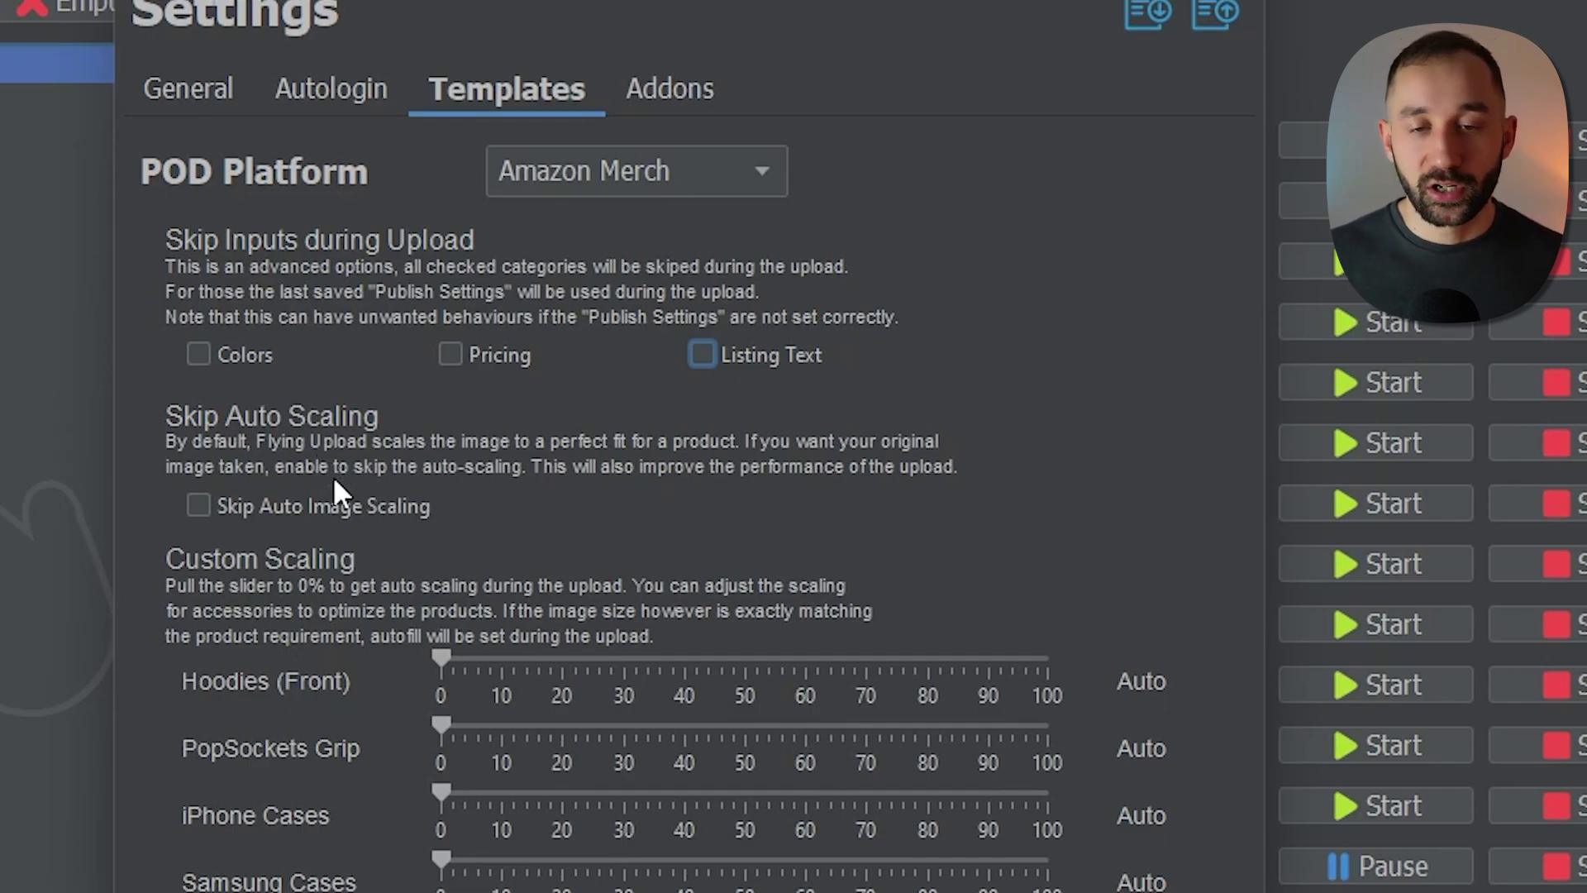
# - Enable Skip Auto Image Scaling in the Amazon Merch template
pyautogui.click(213, 506)
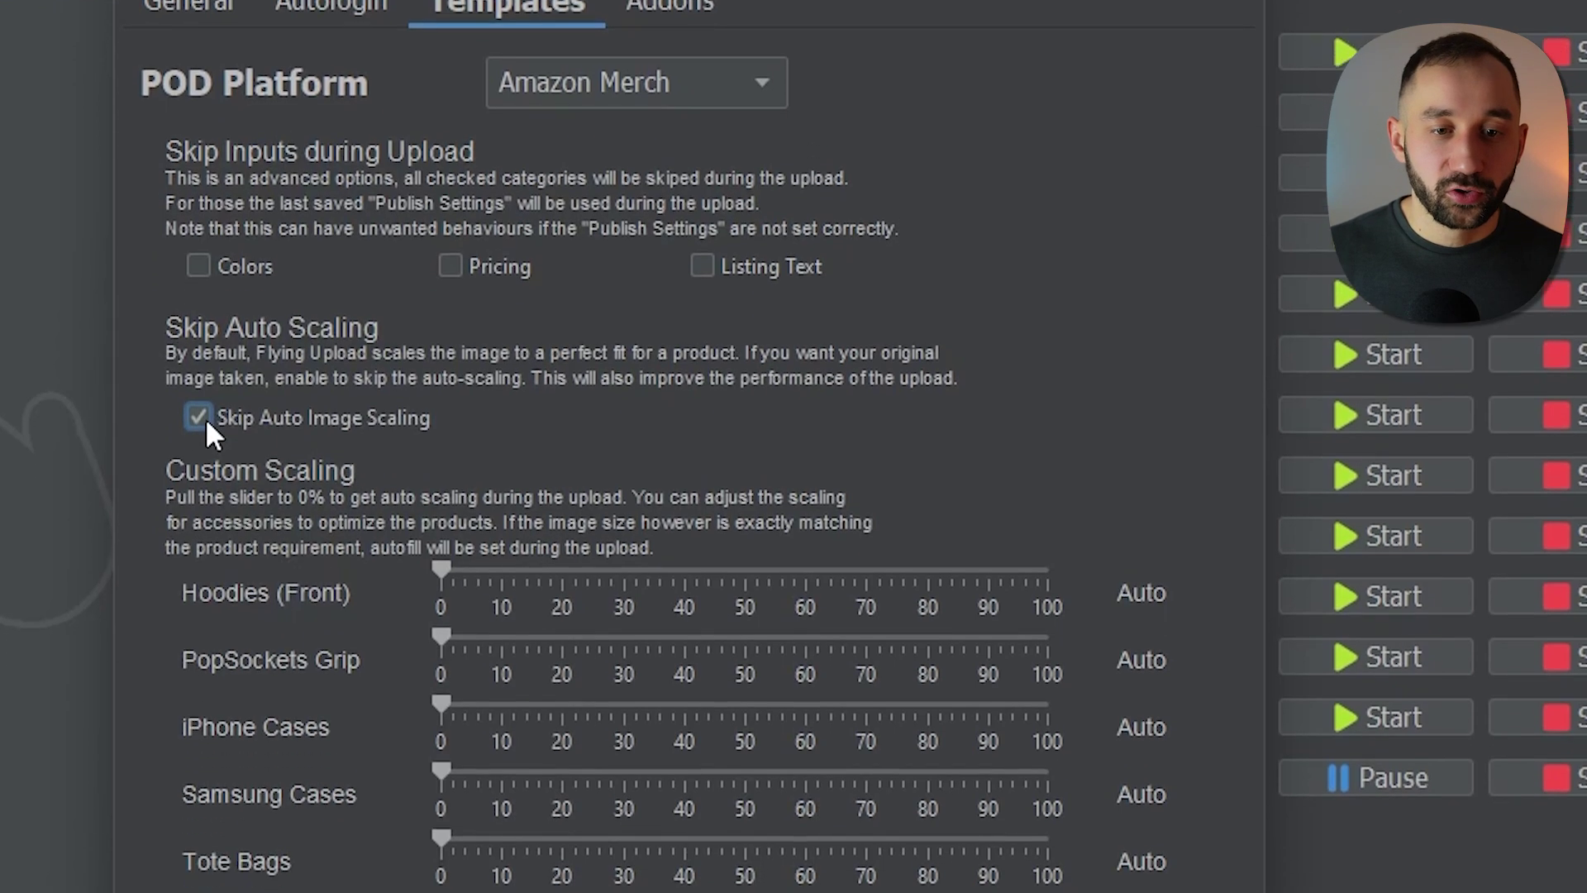
# - Disable Skip Auto Image Scaling in the Amazon Merch template
pyautogui.click(205, 506)
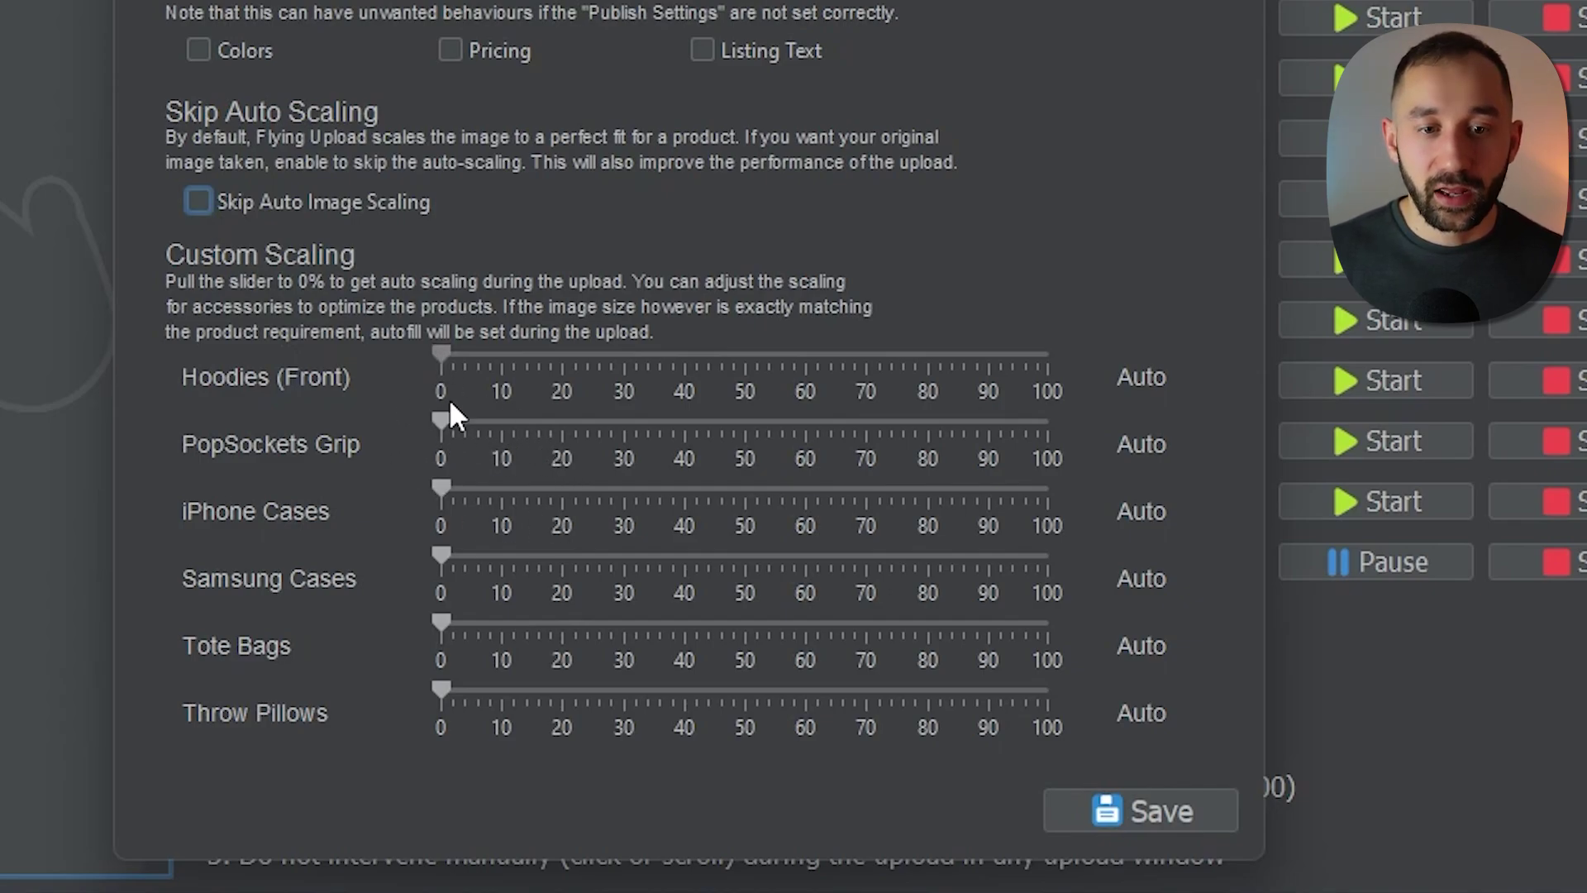
# - Try custom scaling of 66% for PopSockets Grip and 59% for iPhone Cases, and reset both to Auto
pyautogui.moveTo(438, 418); pyautogui.dragTo(843, 431)
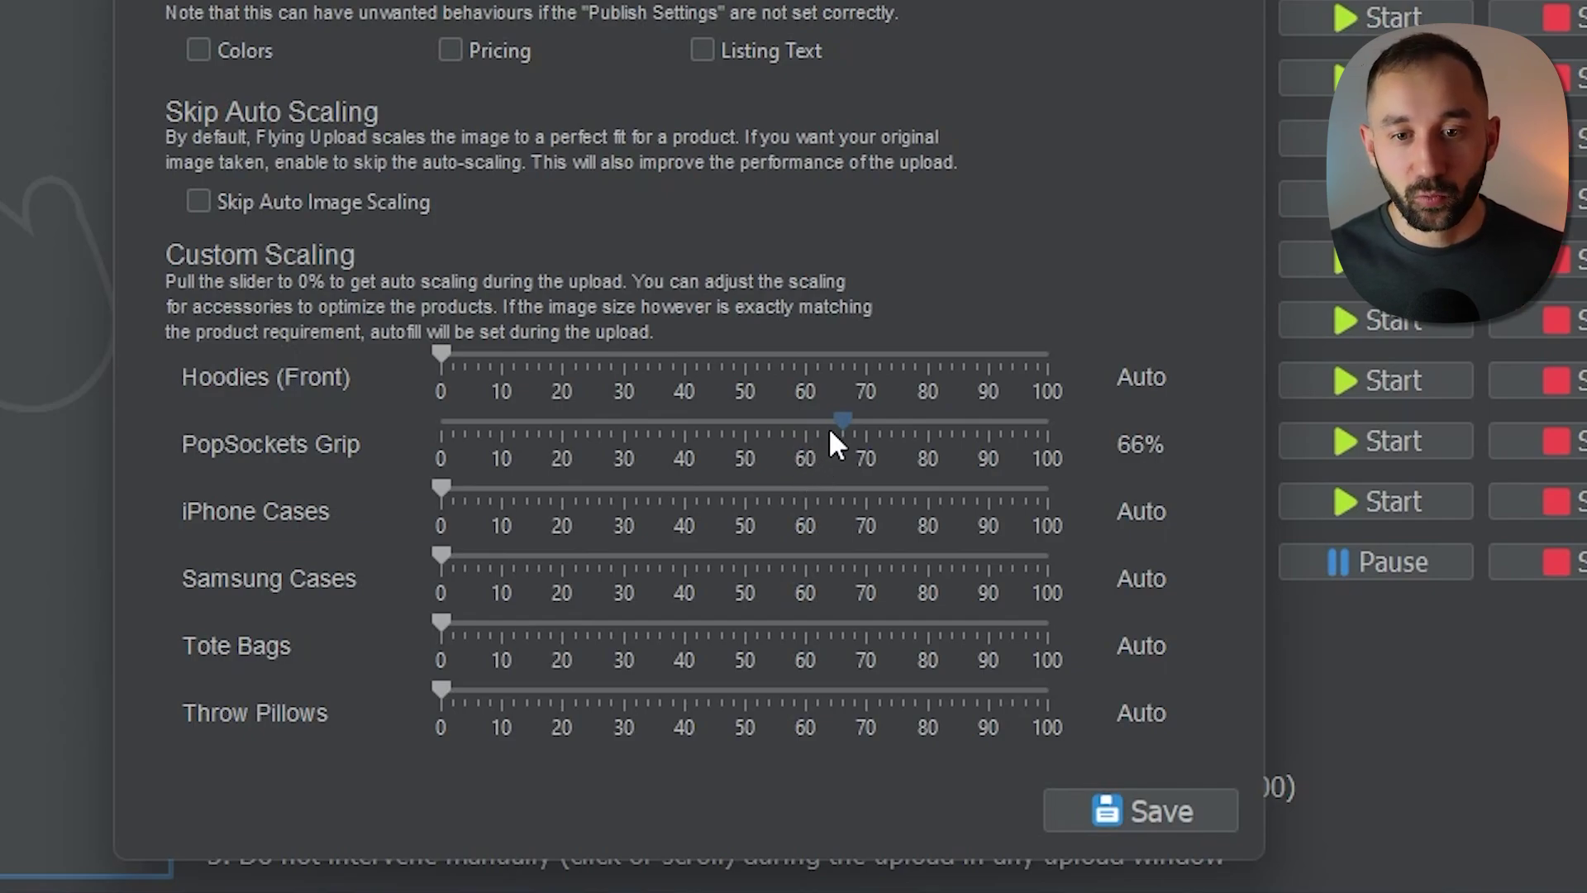
pyautogui.moveTo(829, 429); pyautogui.dragTo(383, 415)
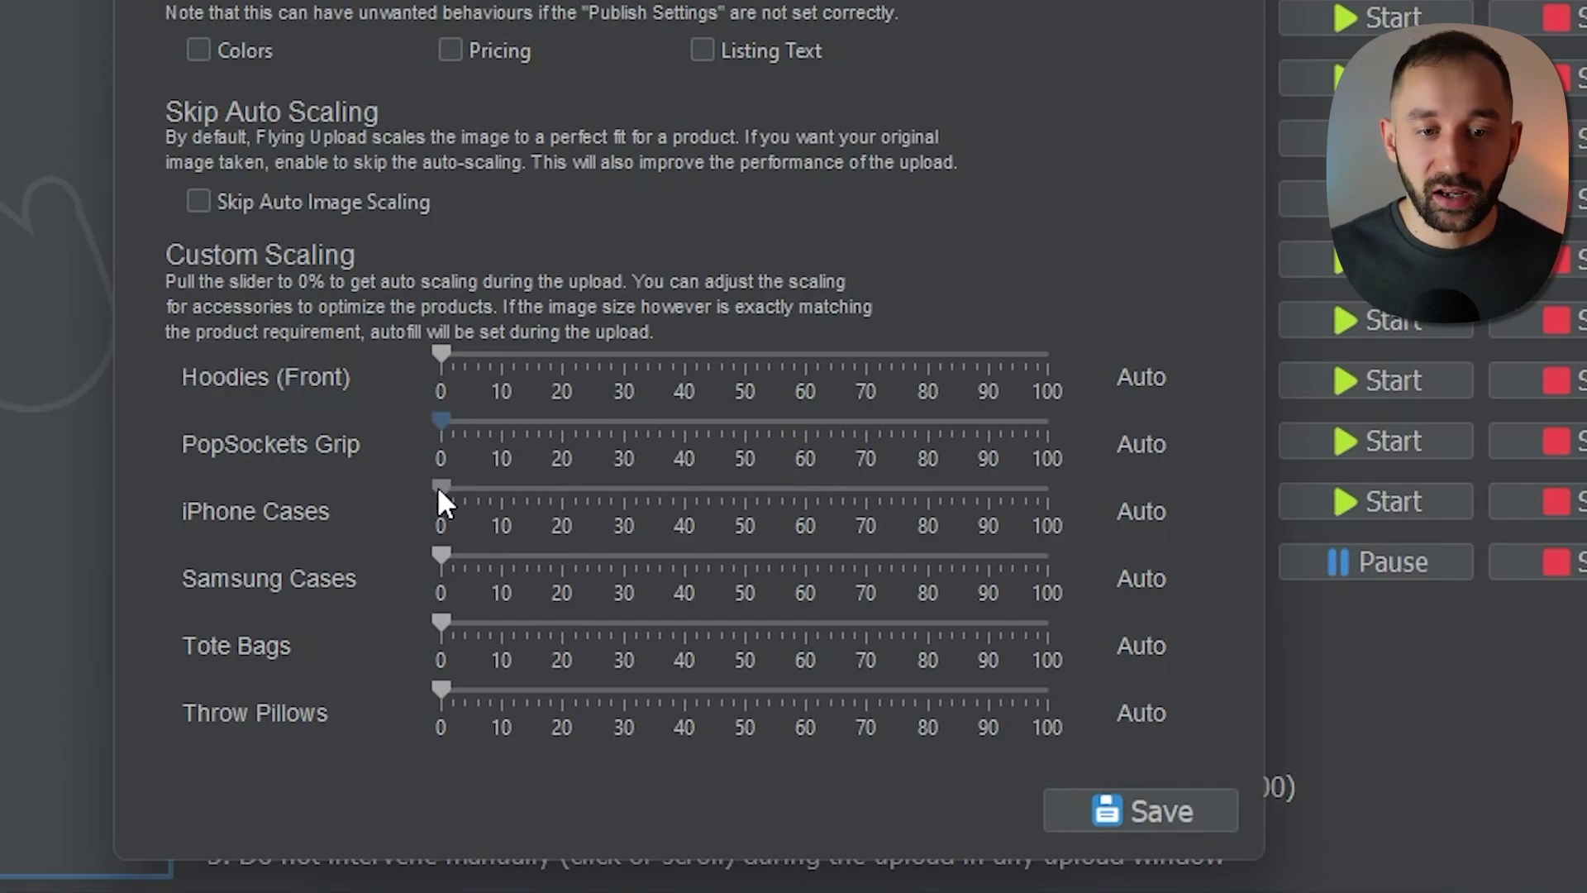
pyautogui.moveTo(437, 488); pyautogui.dragTo(798, 499)
pyautogui.moveTo(441, 555); pyautogui.dragTo(63, 496)
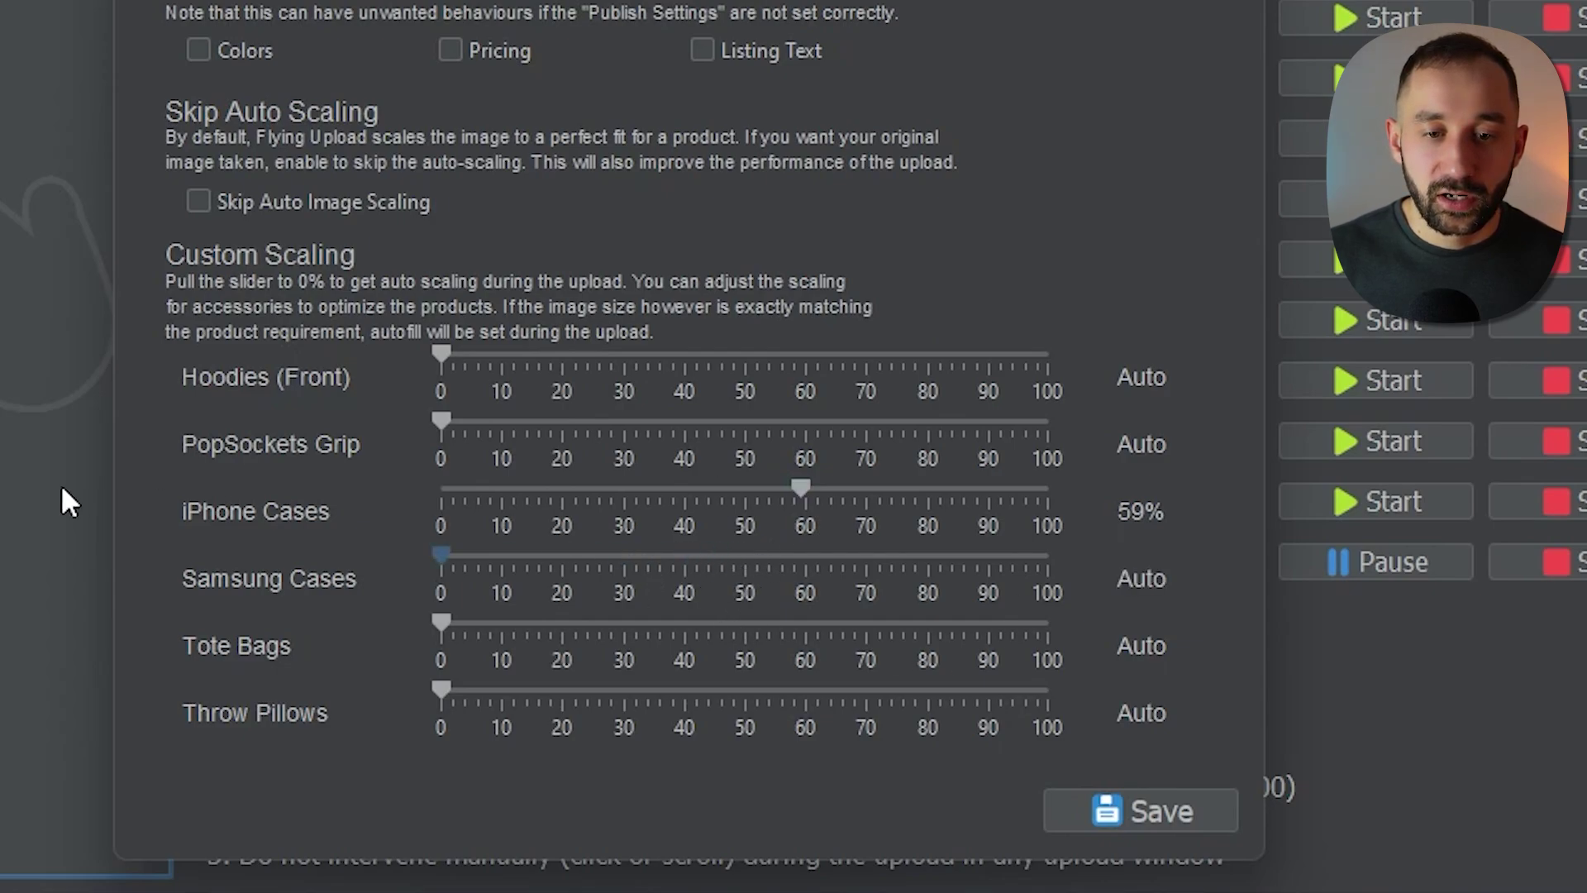
pyautogui.moveTo(637, 493); pyautogui.dragTo(430, 495)
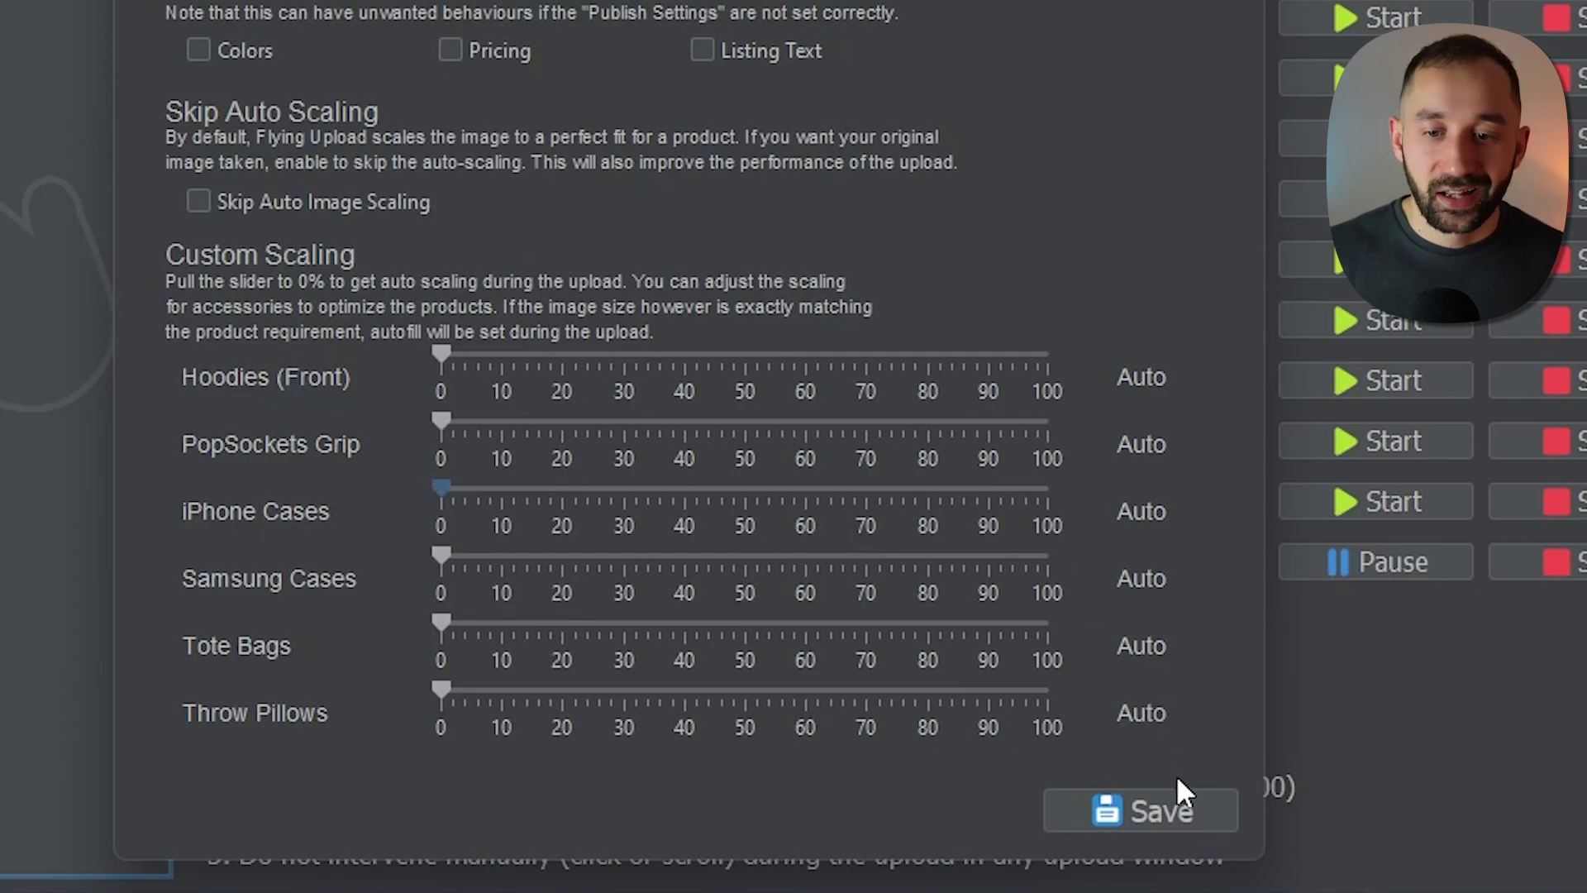
# - Save the template settings and start the Amazon Merch upload
pyautogui.click(1144, 817)
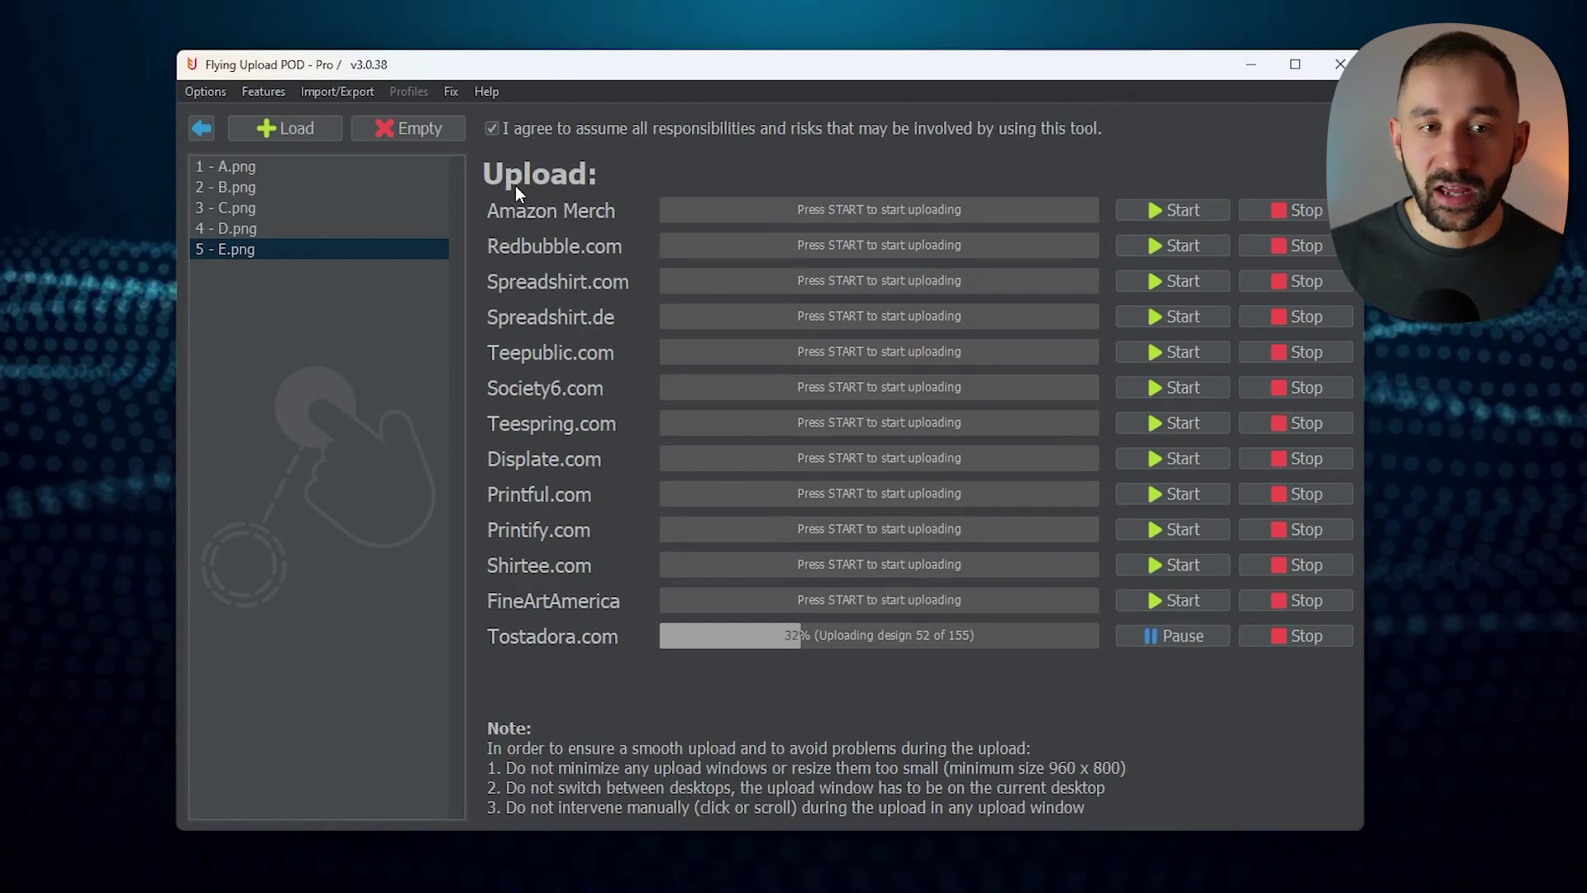
pyautogui.click(1178, 211)
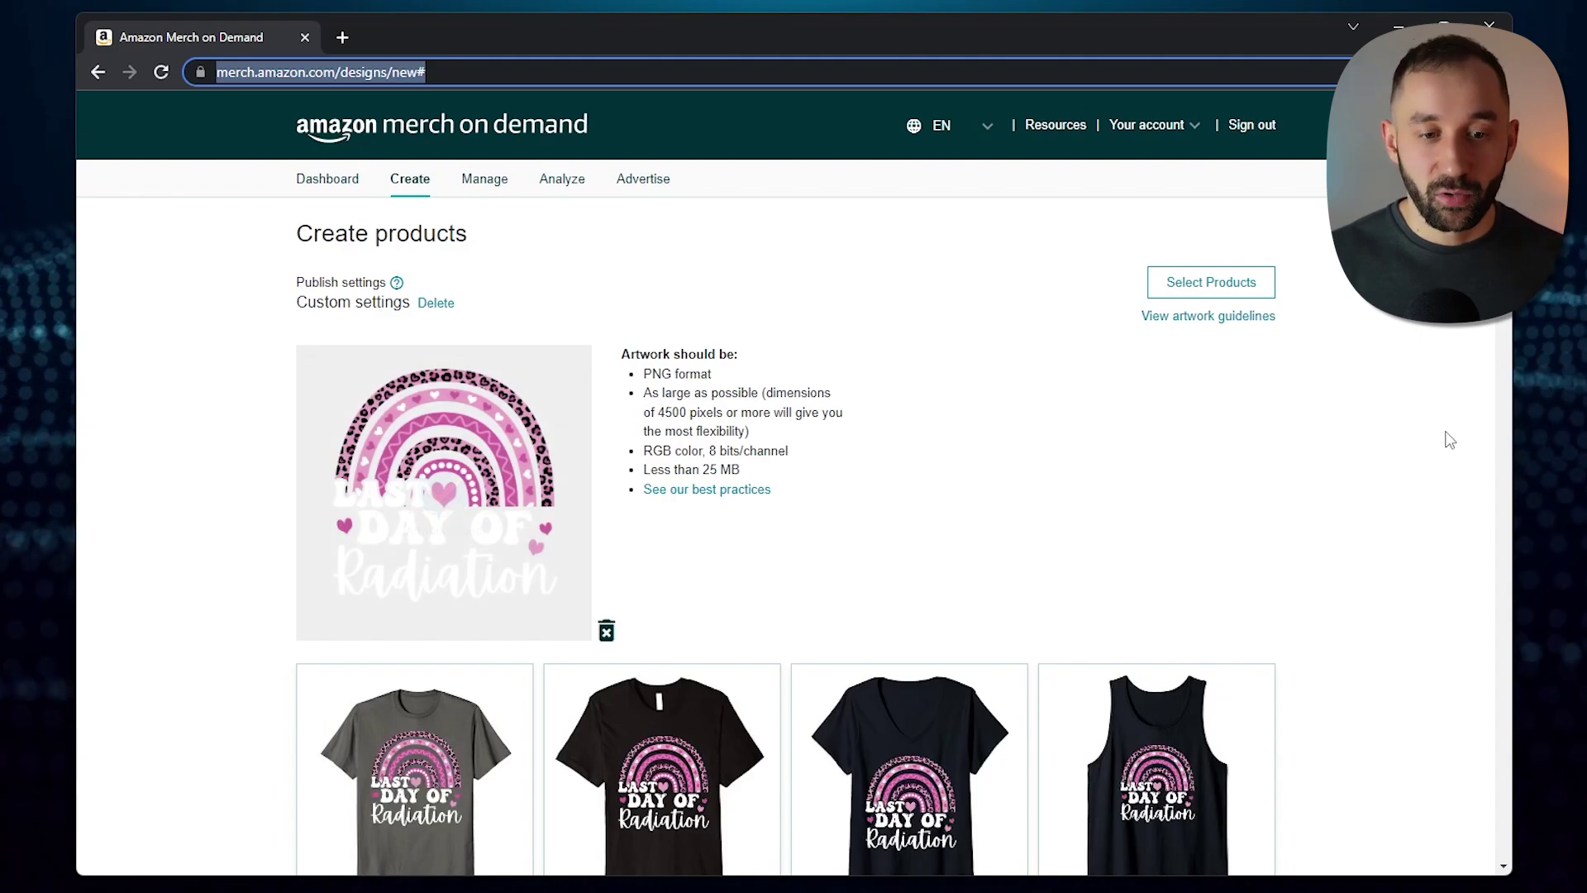
# - Examine the product previews, fit types and colors being filled in on the Create products page during the automated upload
pyautogui.scroll(-1, 1450, 440)
pyautogui.scroll(-6, 1450, 440)
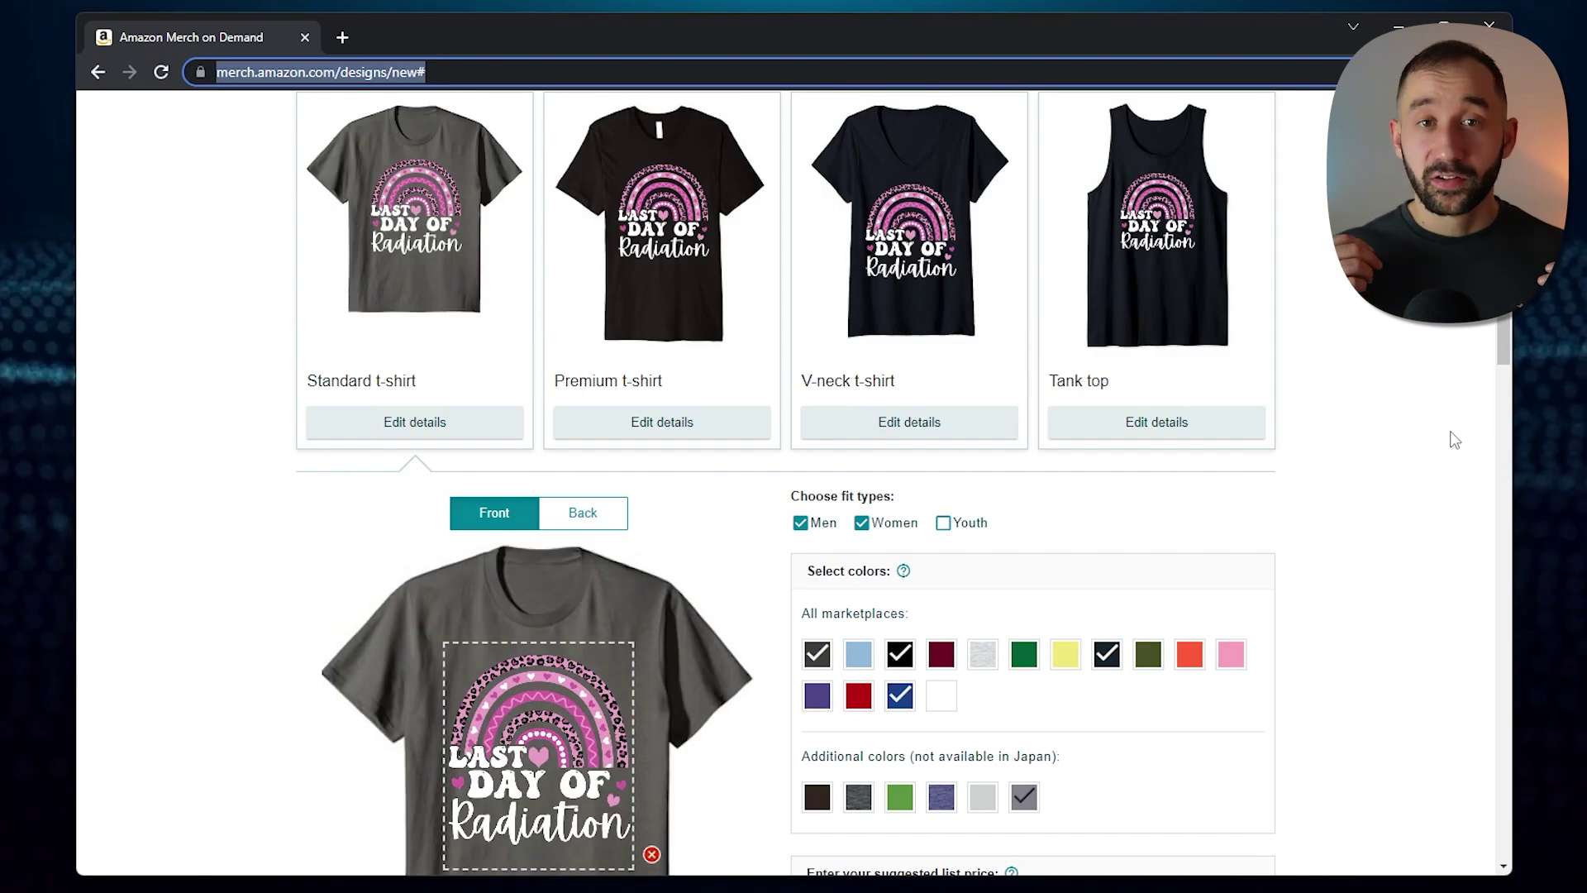
pyautogui.scroll(-15, 1455, 440)
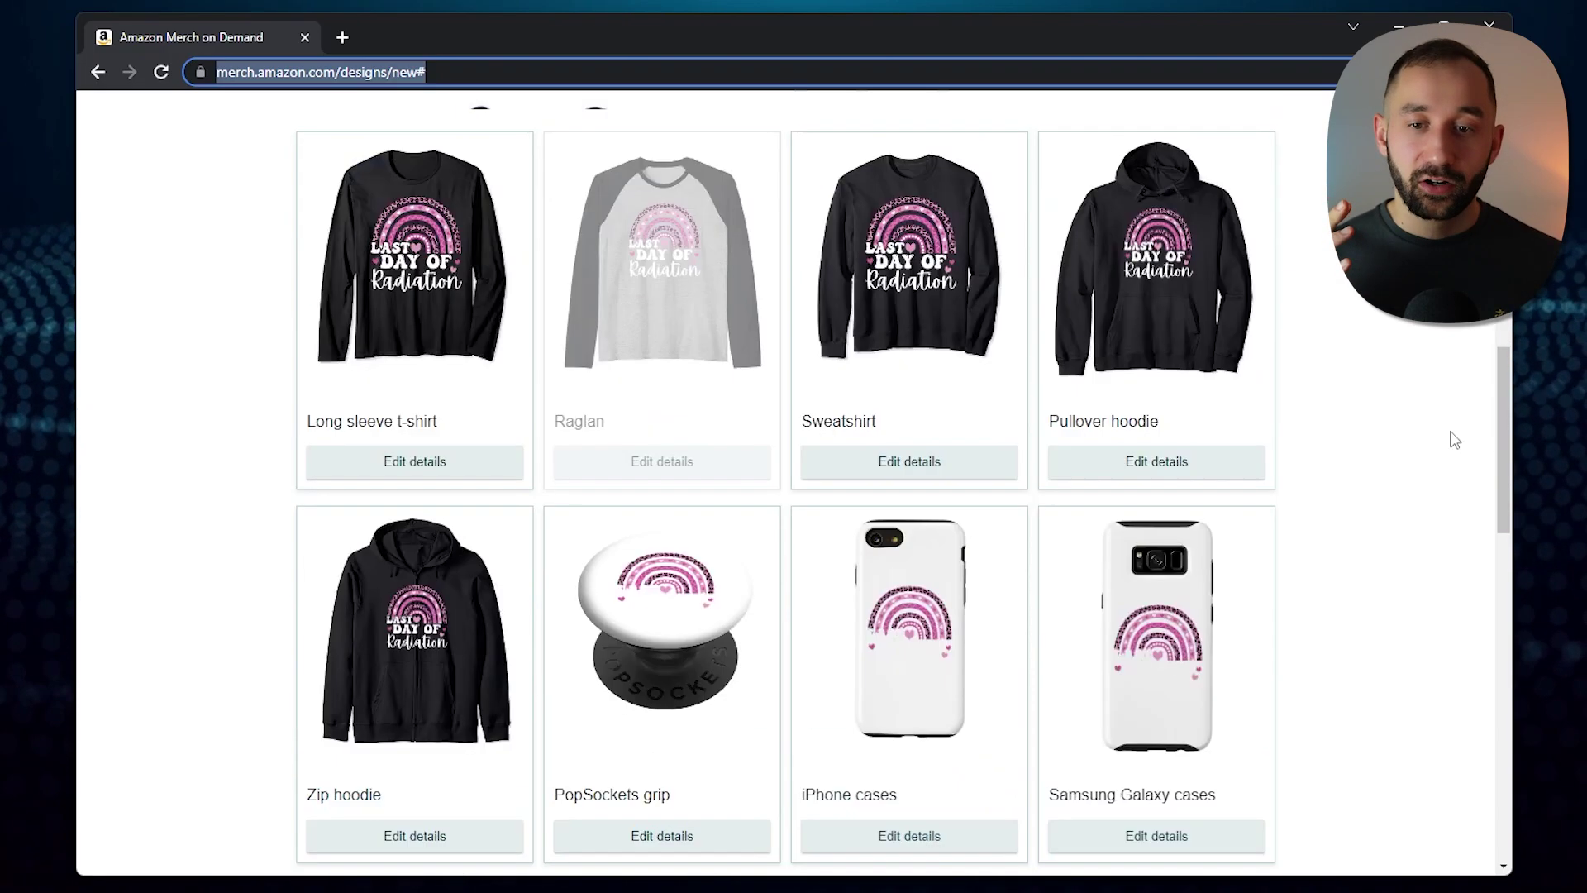
pyautogui.scroll(10, 1456, 440)
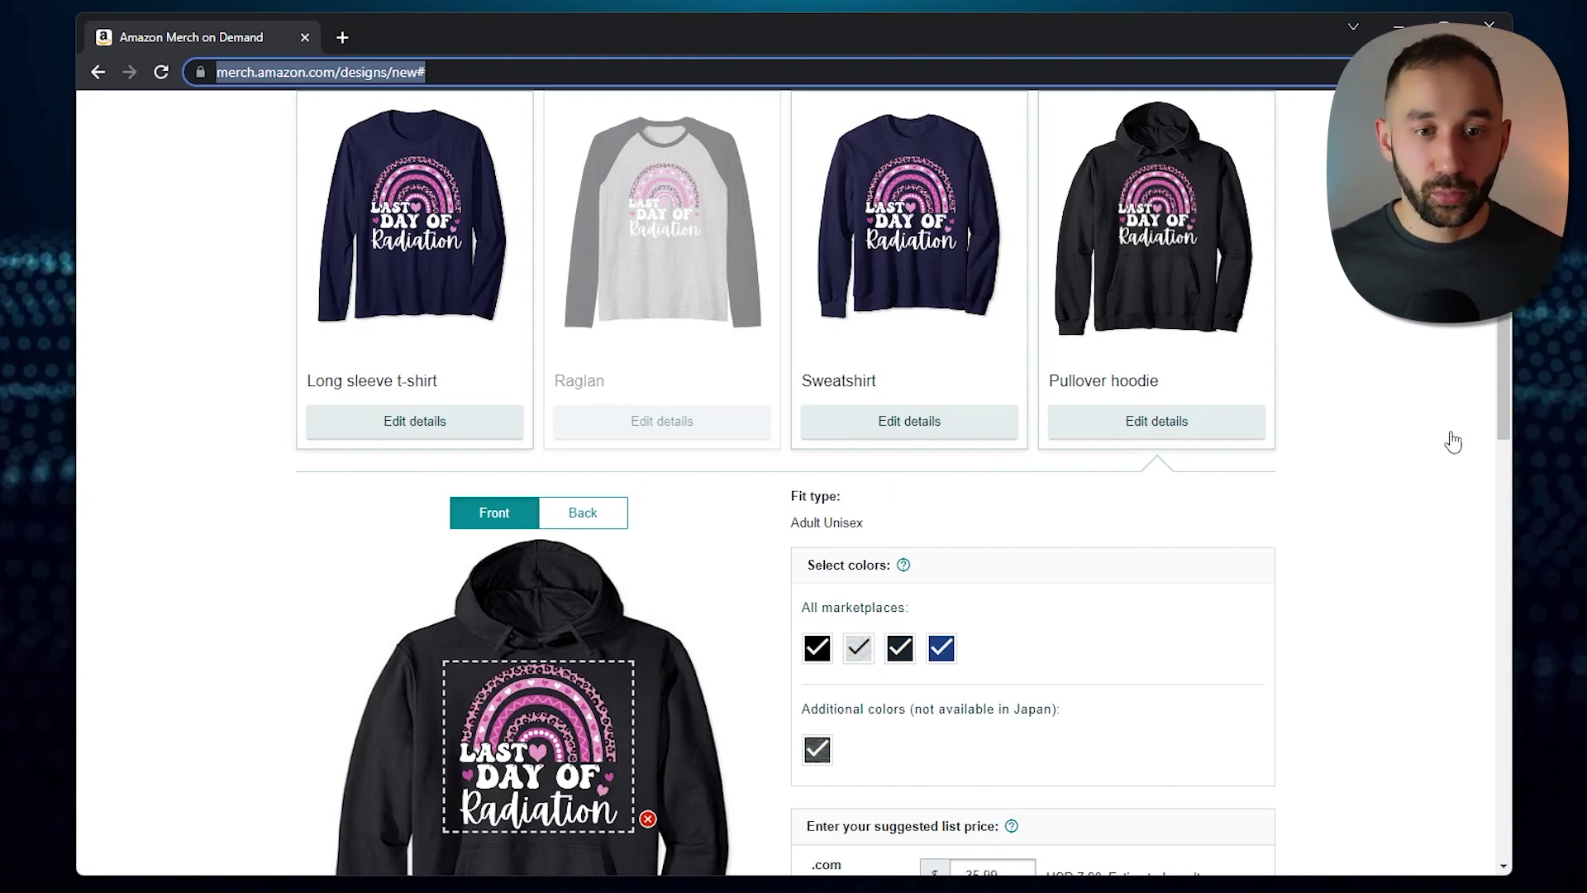
pyautogui.scroll(-3, 1455, 440)
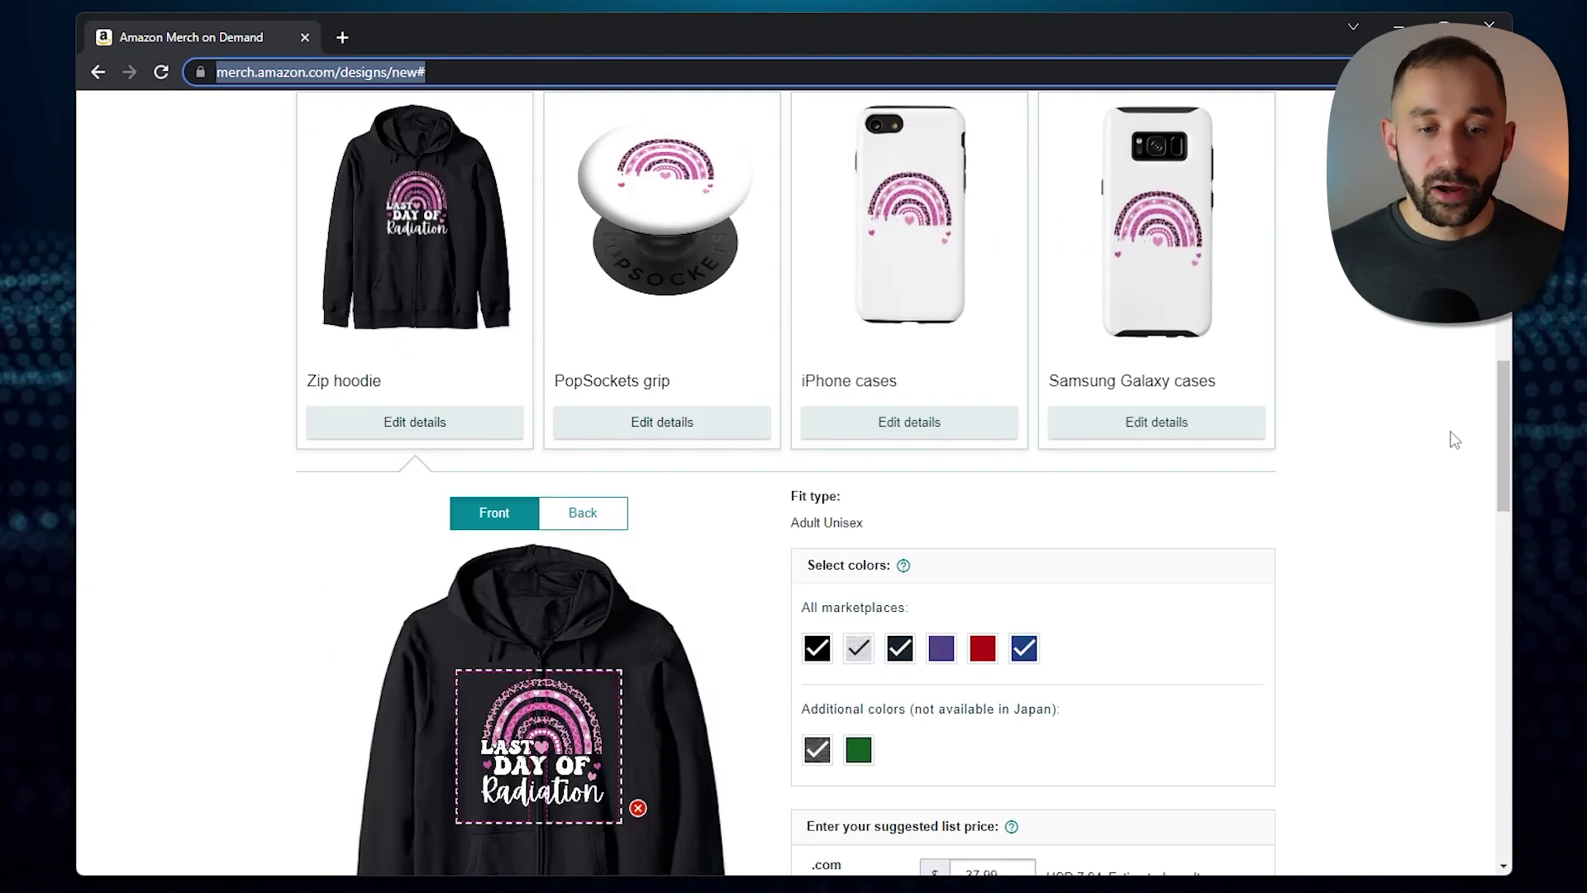